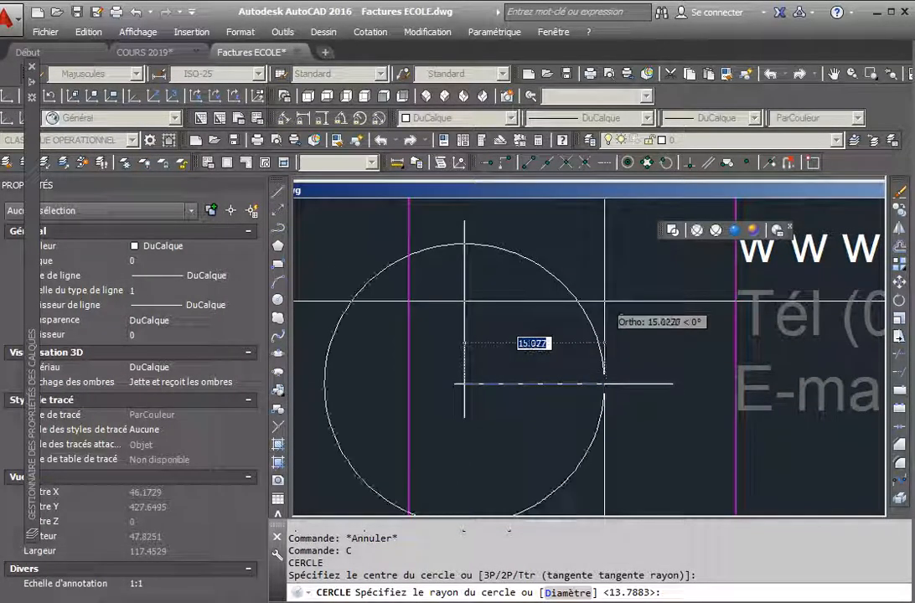
# - Finish the circle with a radius of about 15 and draw a square between its top and right quadrant points
pyautogui.click(604, 300)
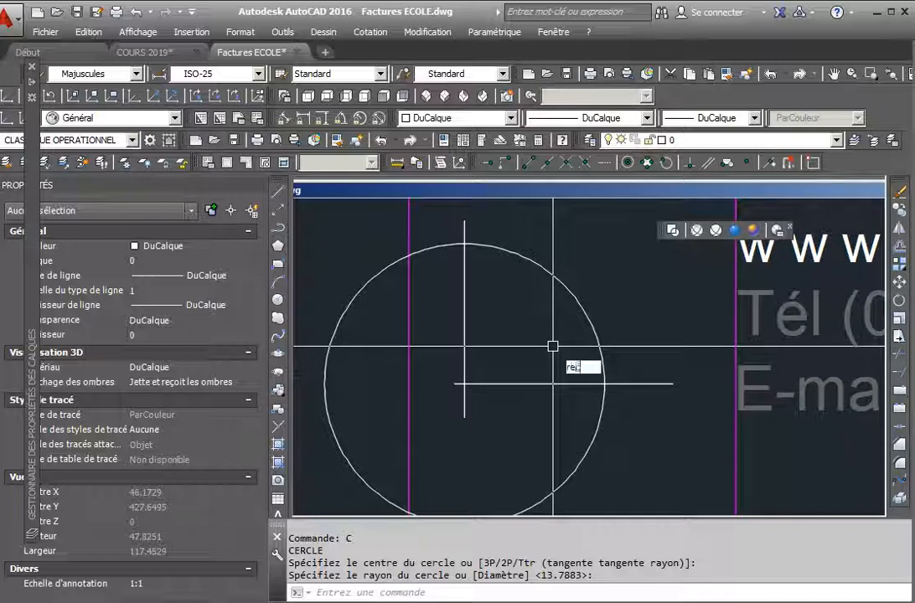
pyautogui.write('c')
pyautogui.press('Return')
pyautogui.click(465, 247)
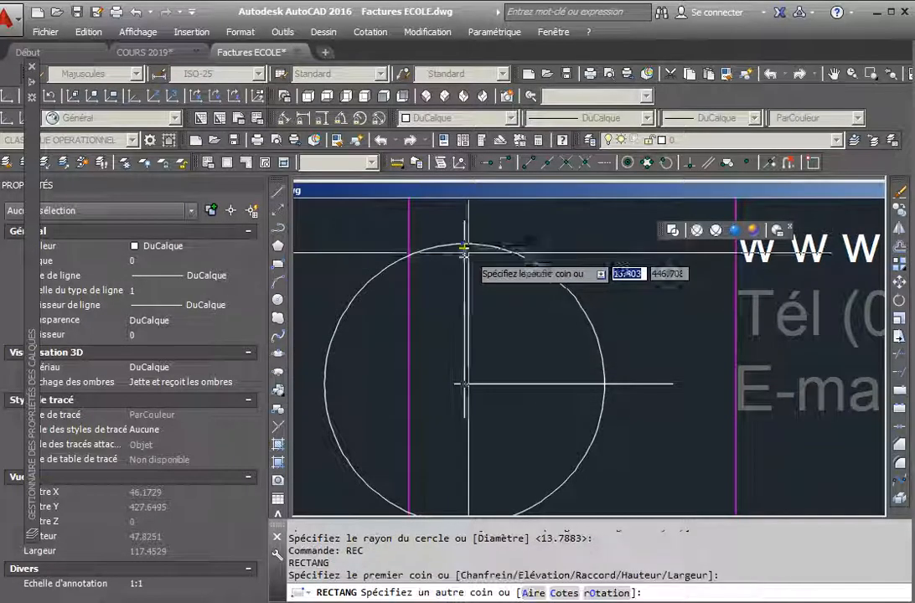
pyautogui.click(604, 383)
# - Erase the construction circle and the horizontal and vertical lines, leaving only the square
pyautogui.click(716, 503)
pyautogui.click(640, 455)
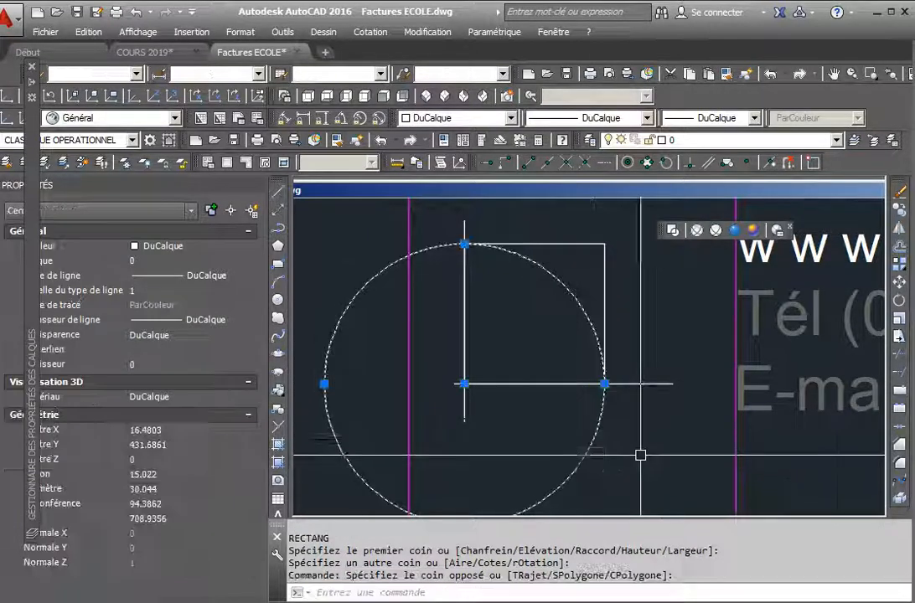
pyautogui.press('Delete')
pyautogui.click(666, 394)
pyautogui.click(645, 353)
pyautogui.press('Delete')
pyautogui.click(486, 209)
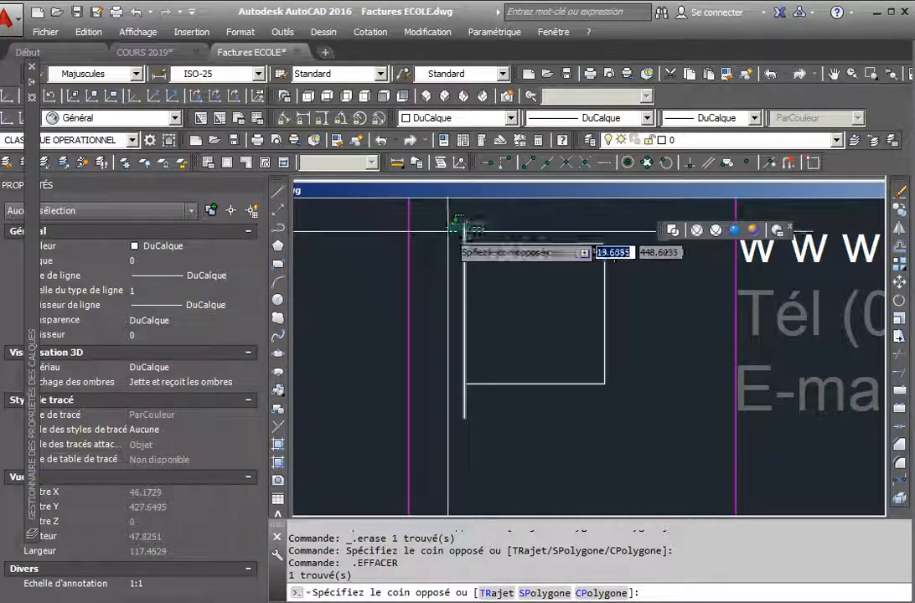
pyautogui.click(453, 227)
pyautogui.press('Delete')
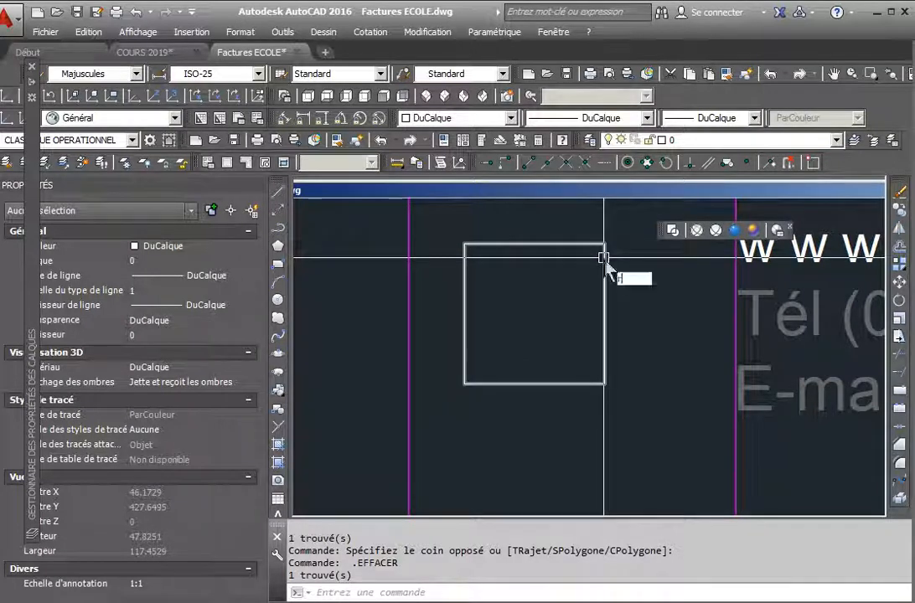
# - Try a zero-radius fillet on the square's upper-right corner and undo it
pyautogui.press('Return')
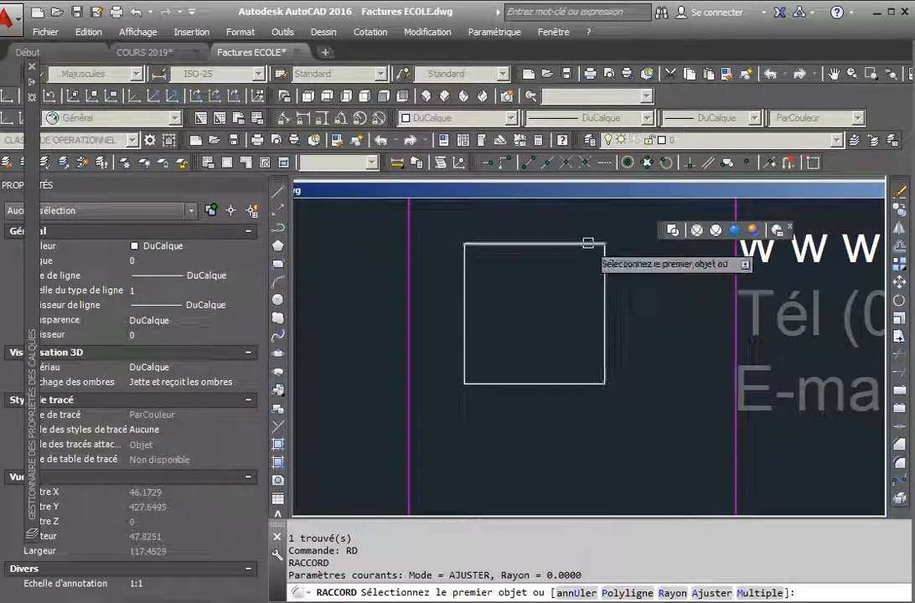
pyautogui.click(604, 269)
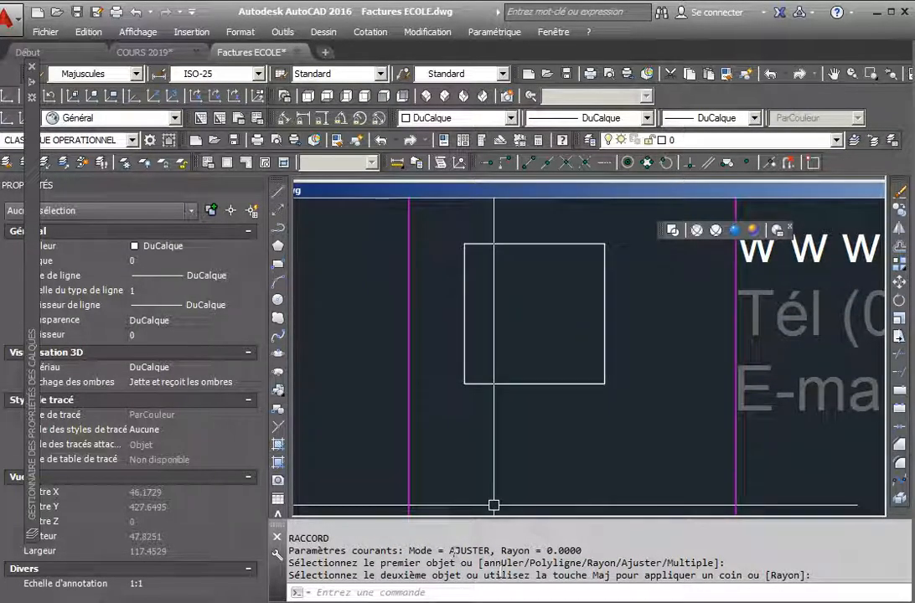
pyautogui.press('u')
pyautogui.press('Return')
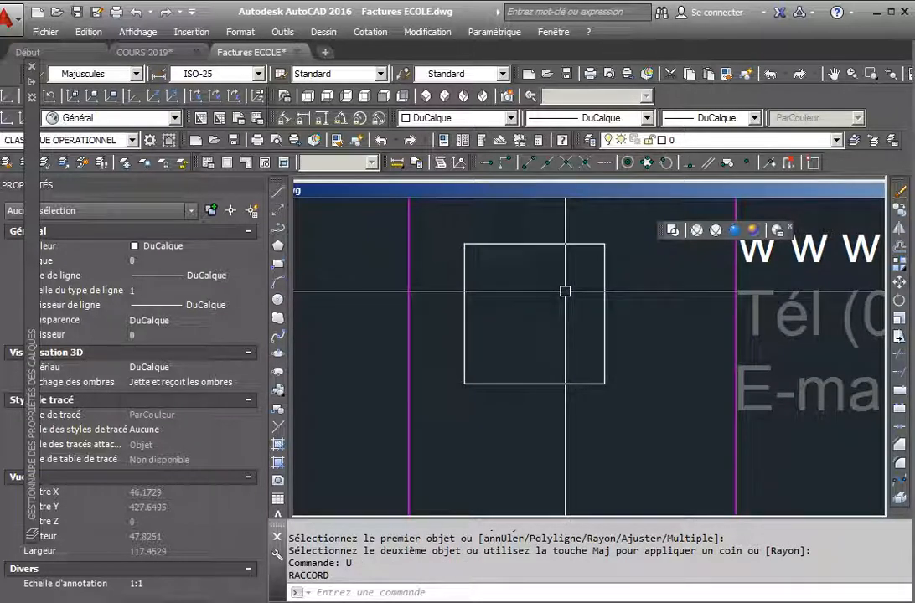
# - Fillet the square's upper-right corner using a picked radius of about 2.19
pyautogui.write('rd')
pyautogui.press('Return')
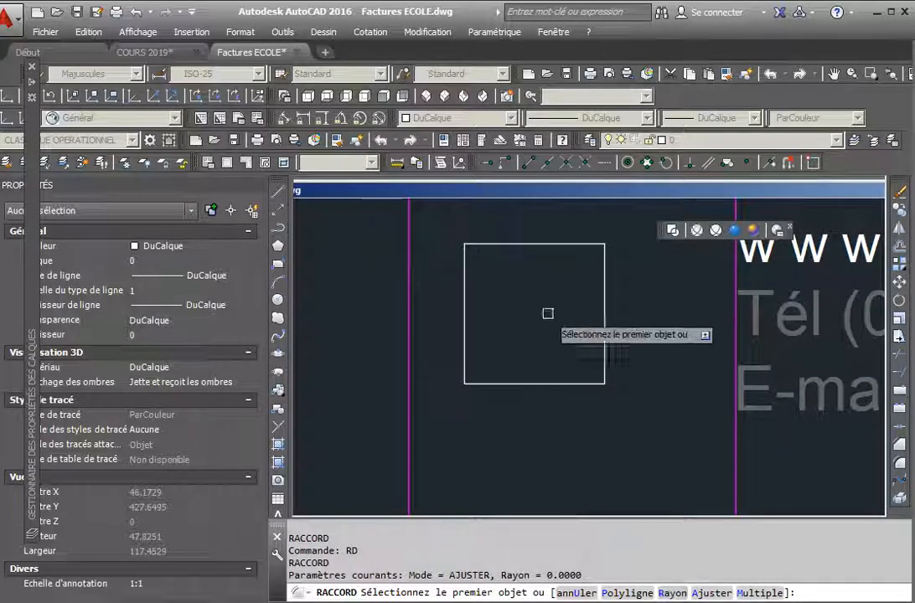
pyautogui.press('Return')
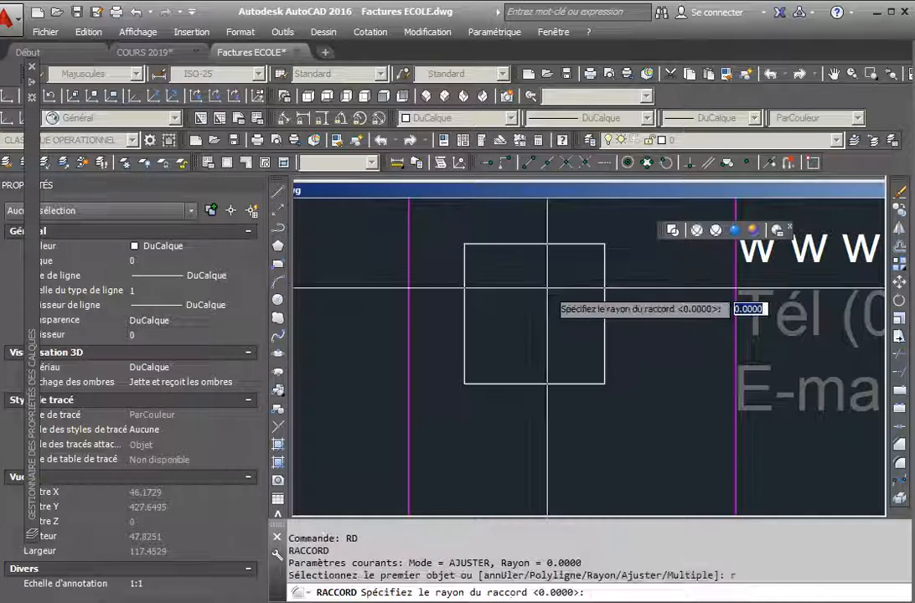
pyautogui.click(587, 265)
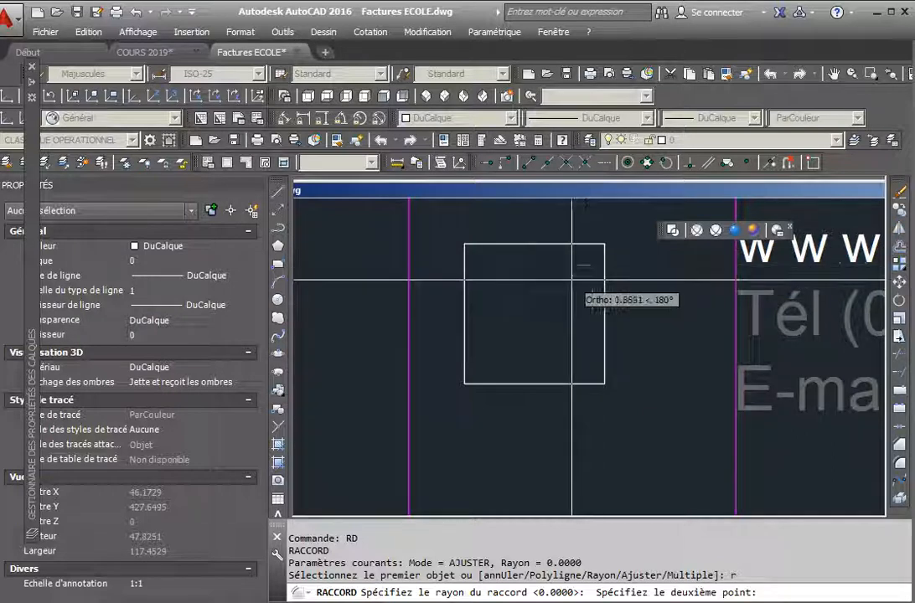
pyautogui.click(580, 282)
pyautogui.click(571, 246)
pyautogui.click(604, 263)
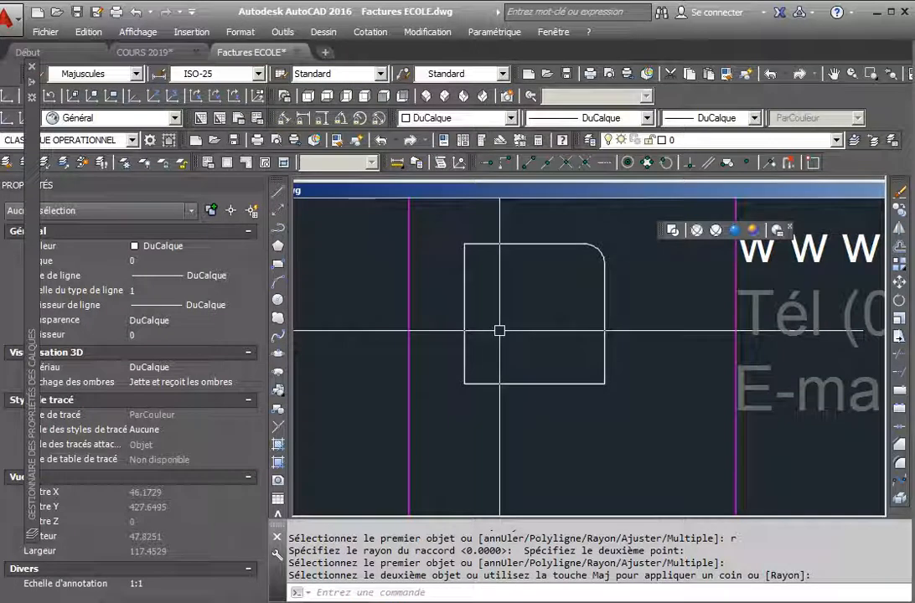
# - Fillet the square's remaining three corners with the same radius
pyautogui.press('Return')
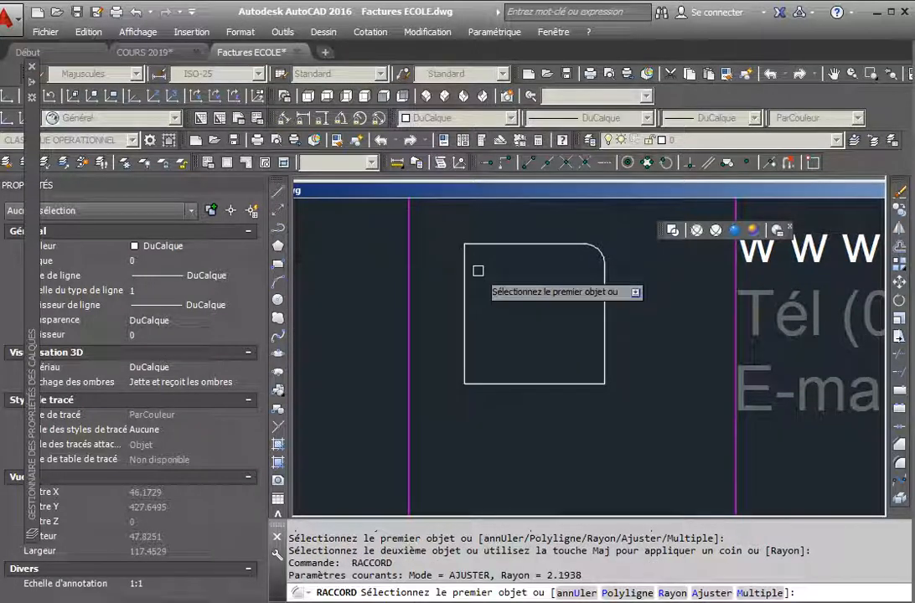
pyautogui.click(467, 269)
pyautogui.click(496, 244)
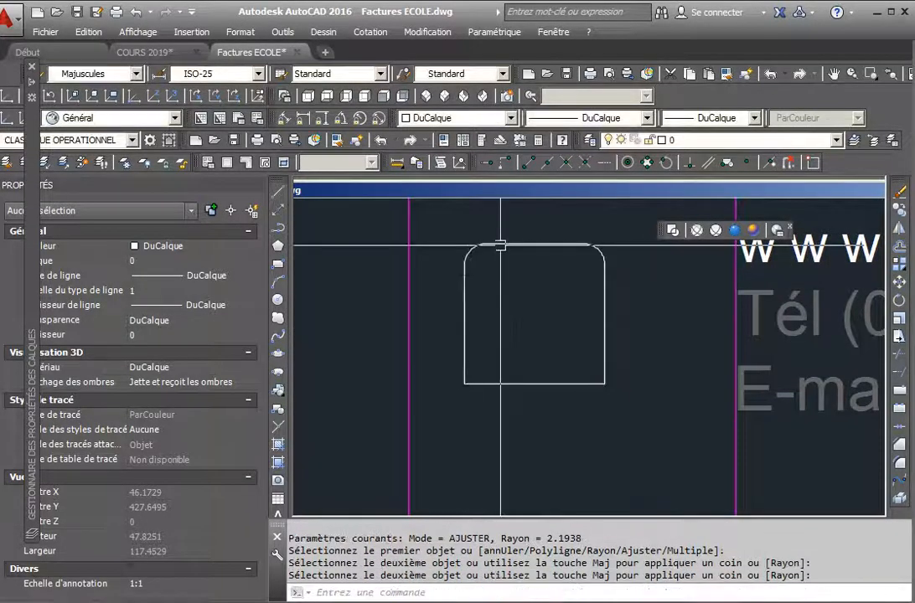
pyautogui.press('Return')
pyautogui.click(469, 379)
pyautogui.click(488, 386)
pyautogui.press('Return')
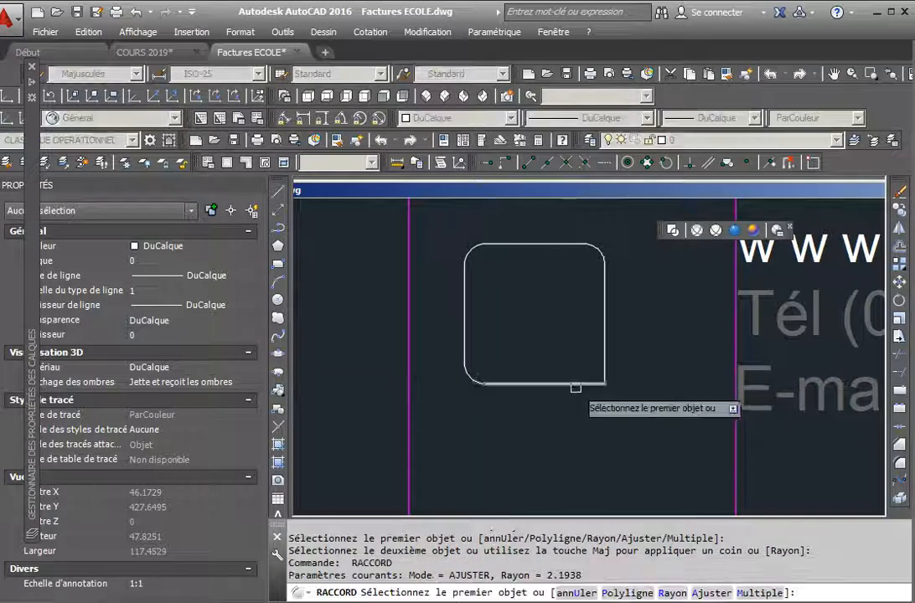
pyautogui.click(526, 384)
pyautogui.click(607, 355)
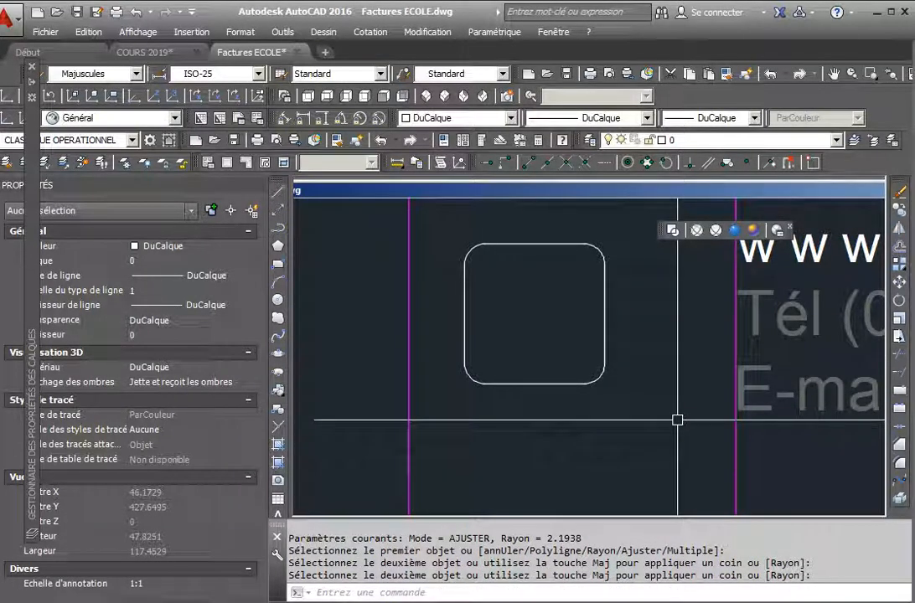
pyautogui.press('Escape')
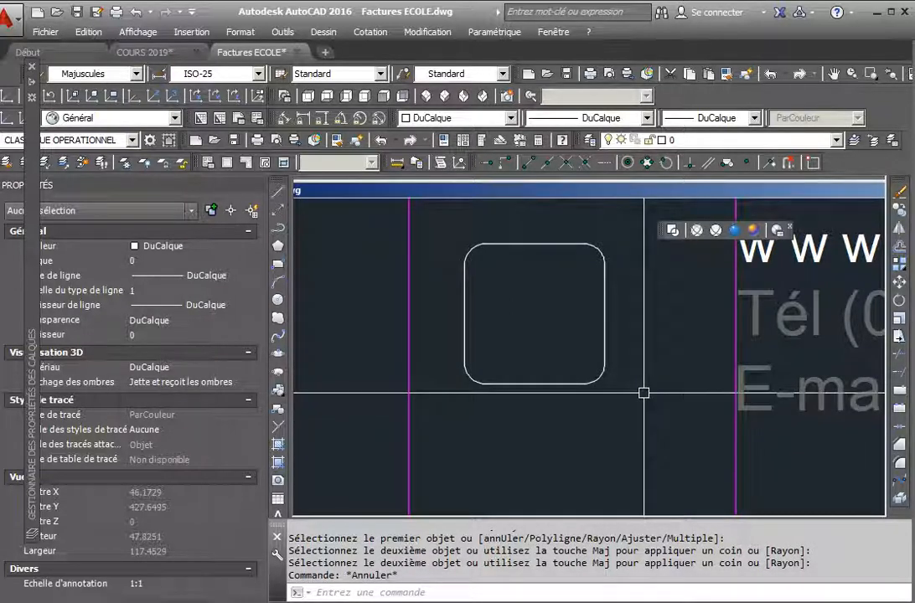
# - Draw a horizontal line from the right side's midpoint and a vertical line from the top side's midpoint, both extending past the opposite side
pyautogui.write('L')
pyautogui.press('Return')
pyautogui.click(604, 314)
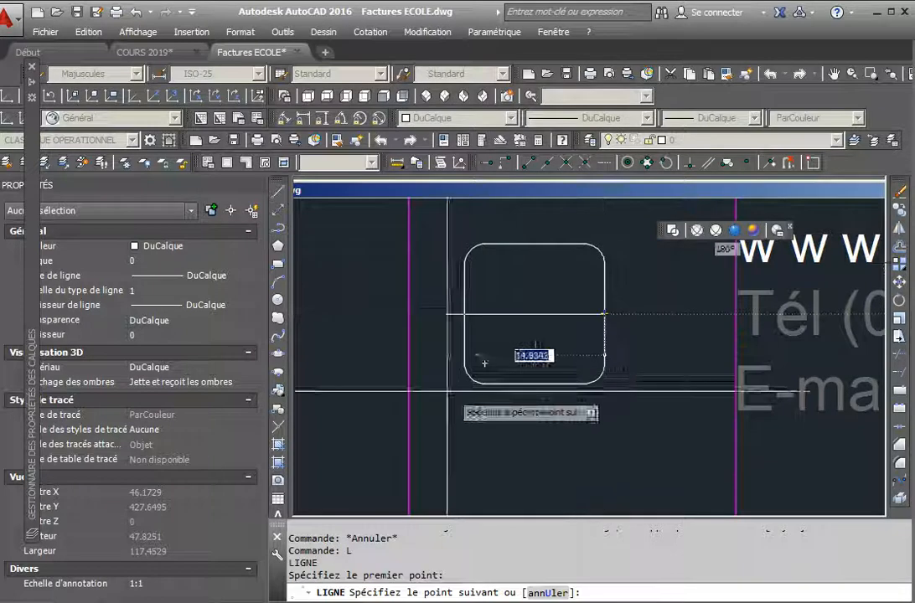
pyautogui.click(335, 314)
pyautogui.press('Escape')
pyautogui.press('Return')
pyautogui.click(535, 244)
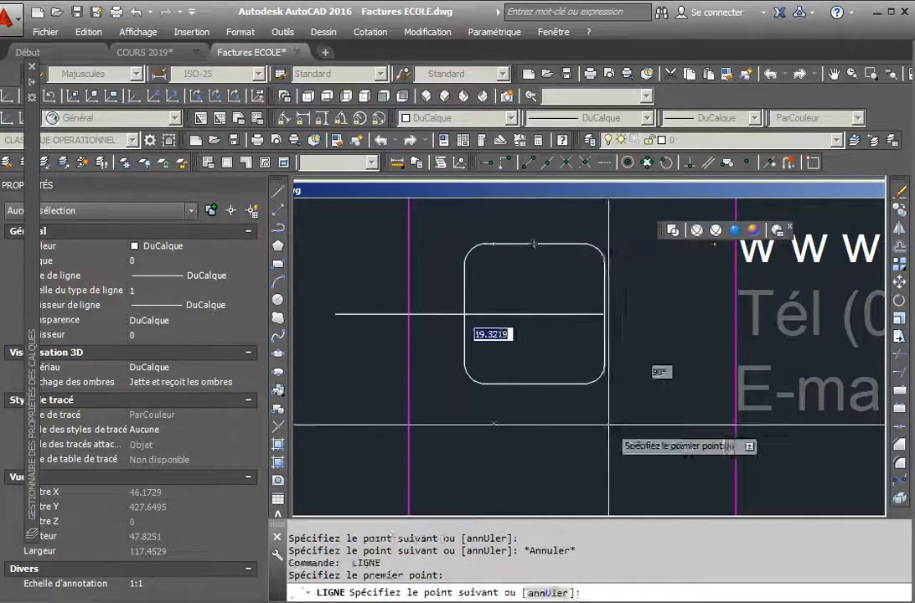
pyautogui.click(534, 433)
pyautogui.press('Escape')
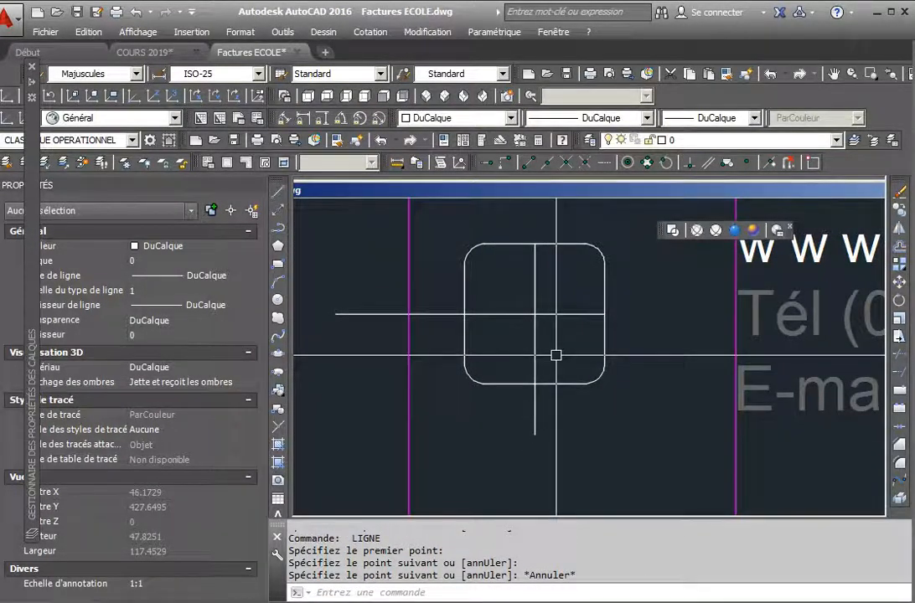
# - Draw a circle inside the rounded square, centred on the intersection of the two midlines
pyautogui.write('C')
pyautogui.press('Return')
pyautogui.click(535, 313)
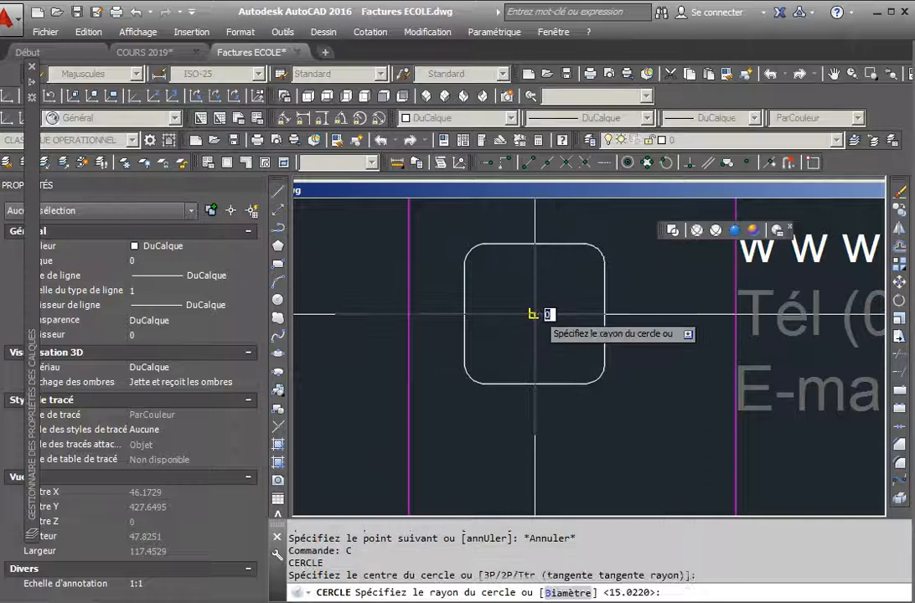
pyautogui.click(563, 362)
# - Offset the circle inward by a short distance picked between two points to form a thin ring
pyautogui.scroll(6, 554, 352)
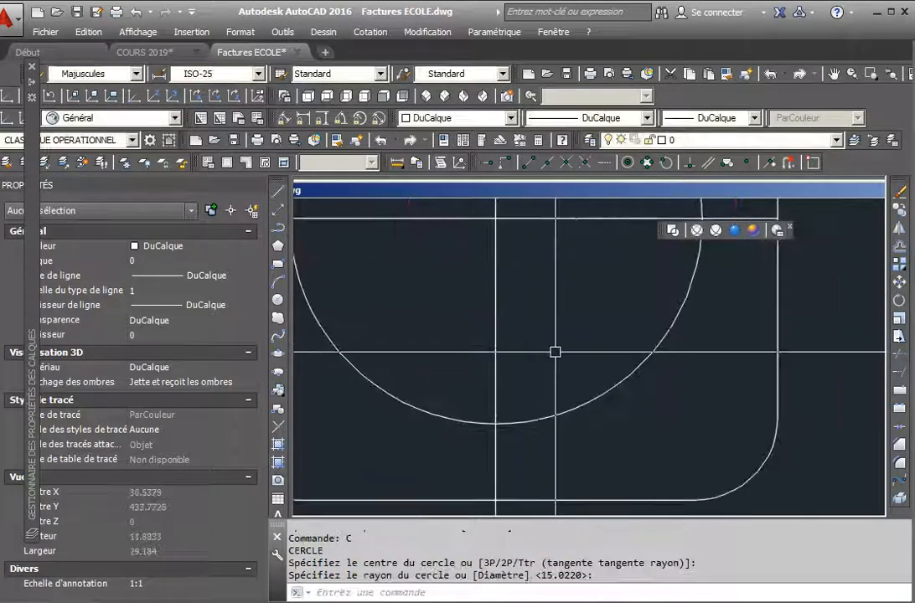
pyautogui.scroll(-5, 555, 352)
pyautogui.scroll(3, 556, 353)
pyautogui.write('dc')
pyautogui.press('Return')
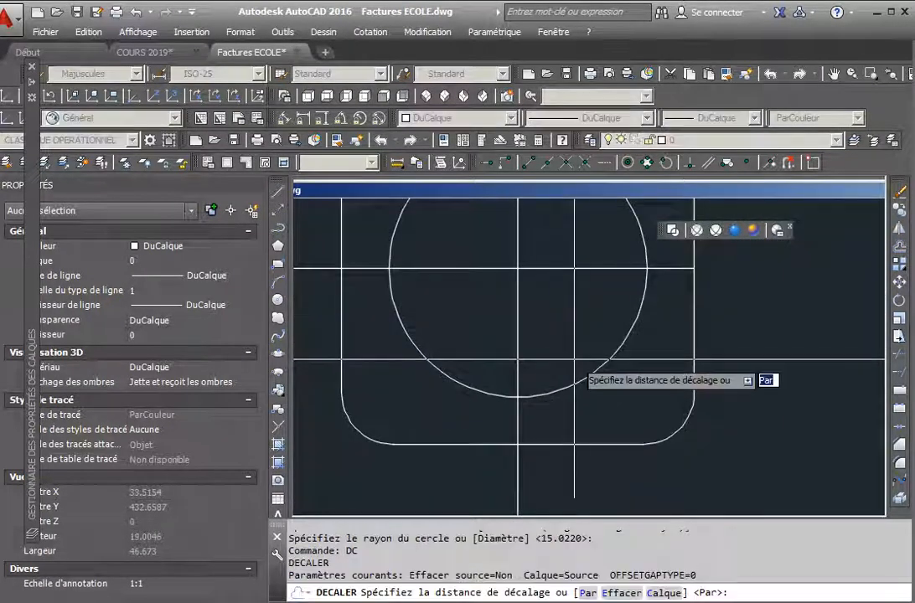
pyautogui.scroll(6, 582, 372)
pyautogui.click(594, 385)
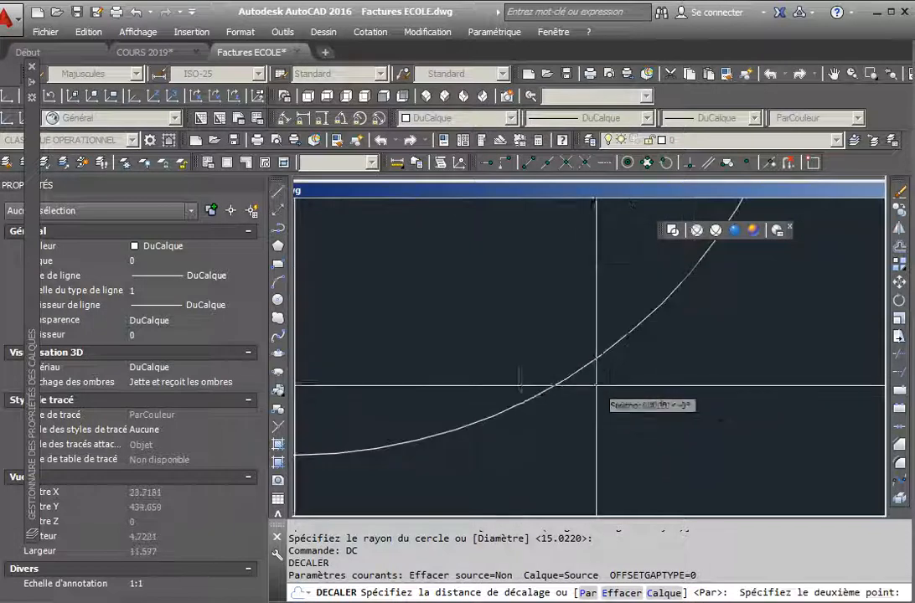
pyautogui.click(671, 408)
pyautogui.scroll(-6, 661, 429)
pyautogui.click(641, 412)
pyautogui.click(624, 381)
pyautogui.scroll(-6, 580, 401)
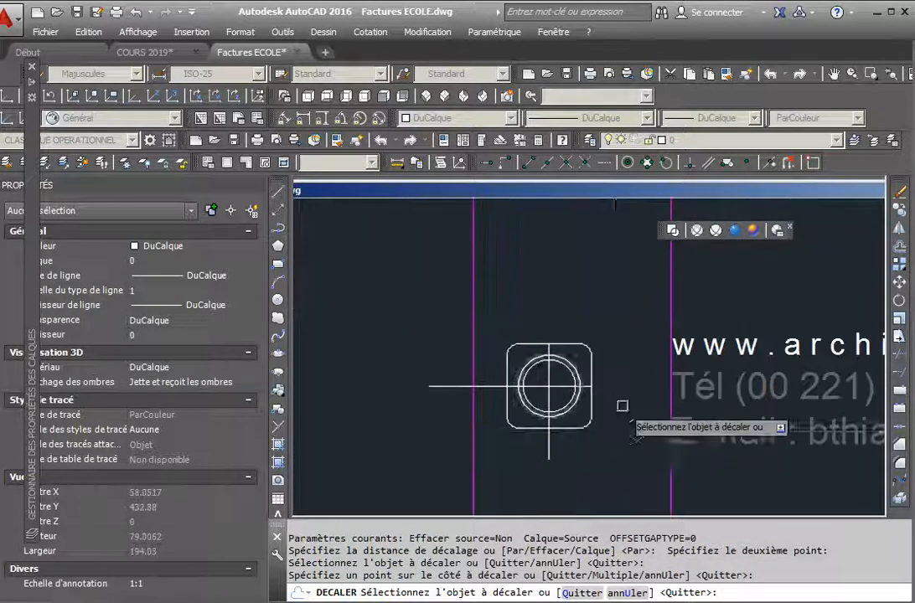
pyautogui.press('Escape')
# - Draw a diagonal line from the centre of the upper-right corner arc to the centre of the lower-left corner arc
pyautogui.scroll(4, 559, 438)
pyautogui.scroll(2, 478, 381)
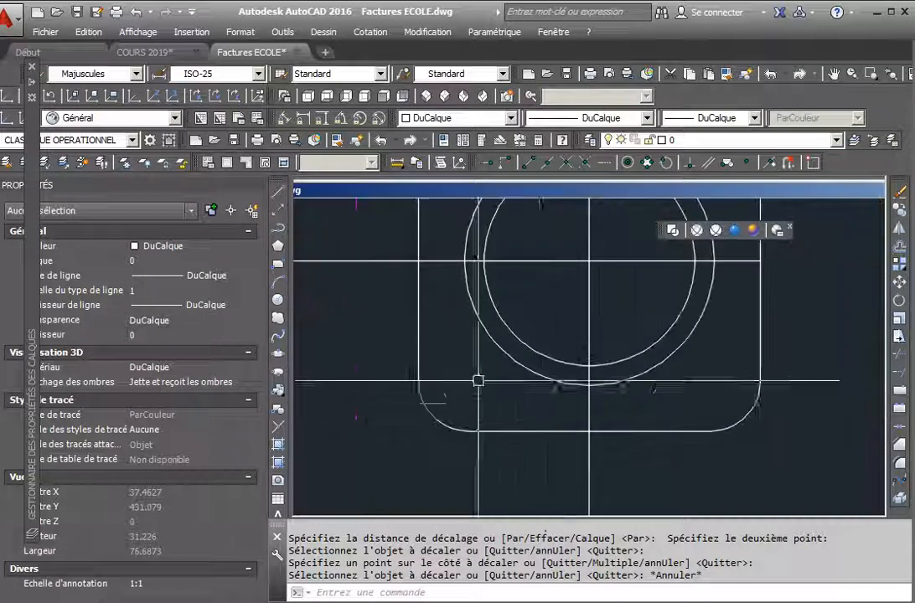
pyautogui.scroll(-2, 514, 408)
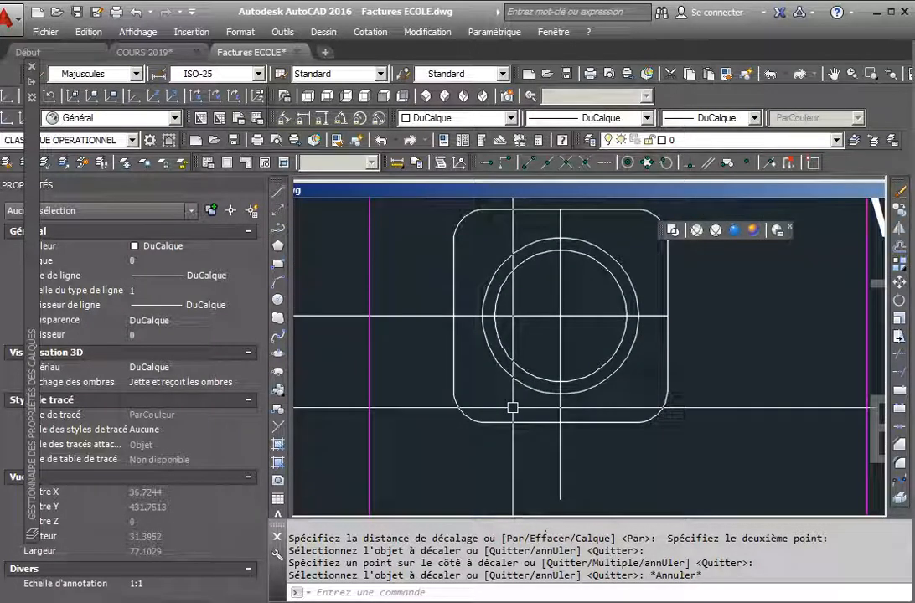
pyautogui.scroll(-2, 512, 408)
pyautogui.write('L')
pyautogui.press('Return')
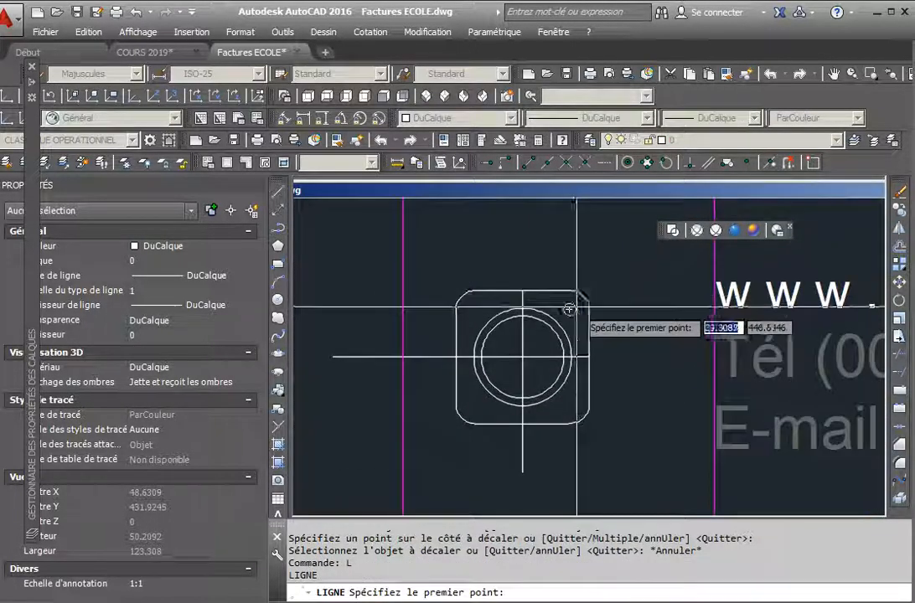
pyautogui.click(523, 355)
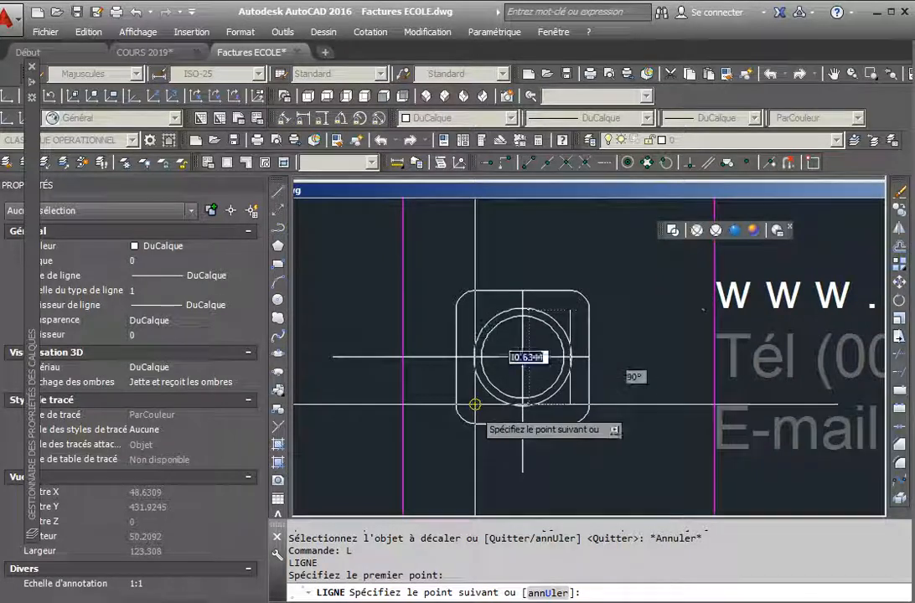
pyautogui.click(475, 405)
pyautogui.press('Escape')
# - Extend the diagonal line's lower end to the square's lower-left rounded corner
pyautogui.scroll(2, 463, 431)
pyautogui.write('pr')
pyautogui.press('Return')
pyautogui.press('Return')
pyautogui.click(478, 382)
pyautogui.press('Escape')
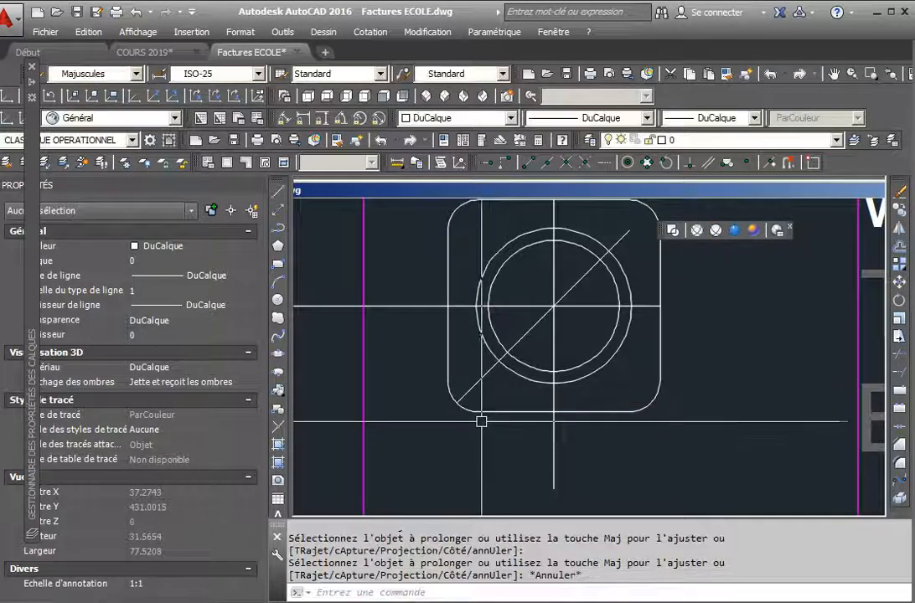
# - Draw a short slanted line from the lower-left part of the outer circle to the diagonal line
pyautogui.scroll(2, 474, 322)
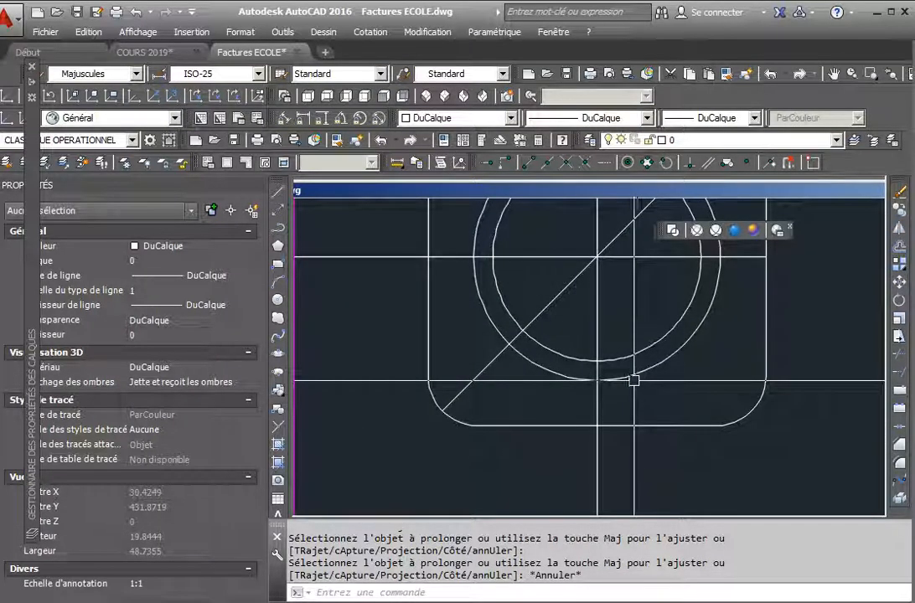
pyautogui.write('l')
pyautogui.press('Return')
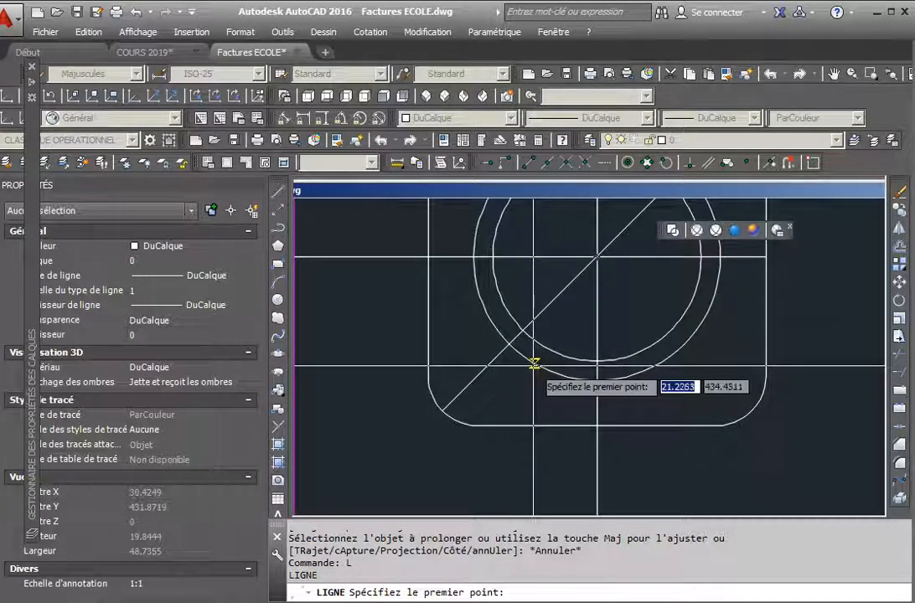
pyautogui.click(534, 363)
pyautogui.click(476, 377)
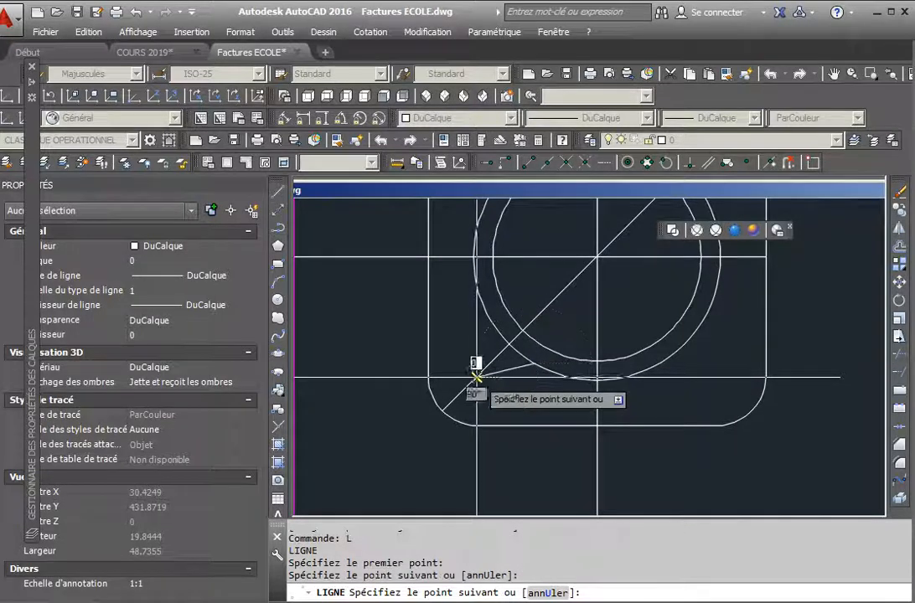
pyautogui.press('Escape')
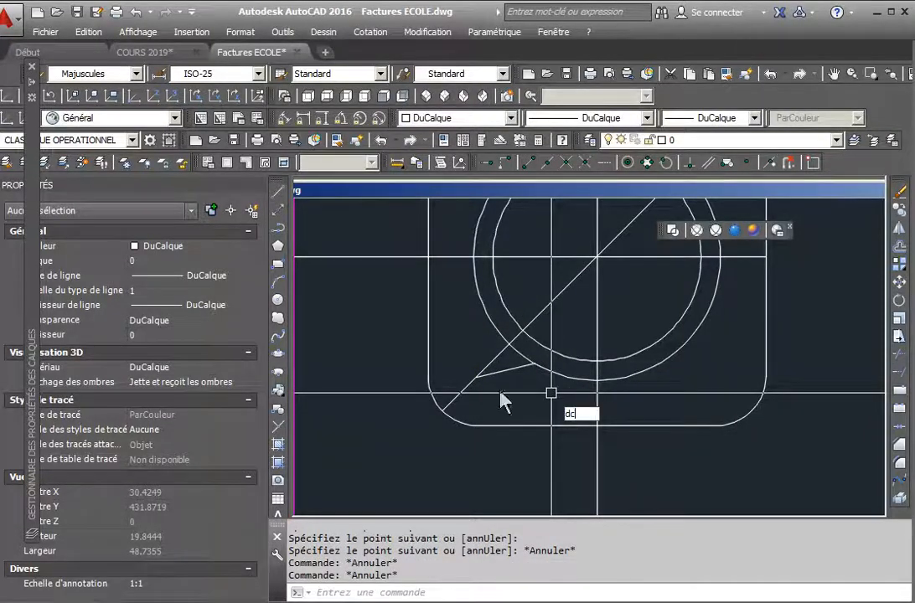
# - Offset the short slanted line downward, reusing the previous offset distance
pyautogui.write('dc')
pyautogui.press('Return')
pyautogui.press('Return')
pyautogui.click(492, 373)
pyautogui.click(519, 402)
pyautogui.press('Escape')
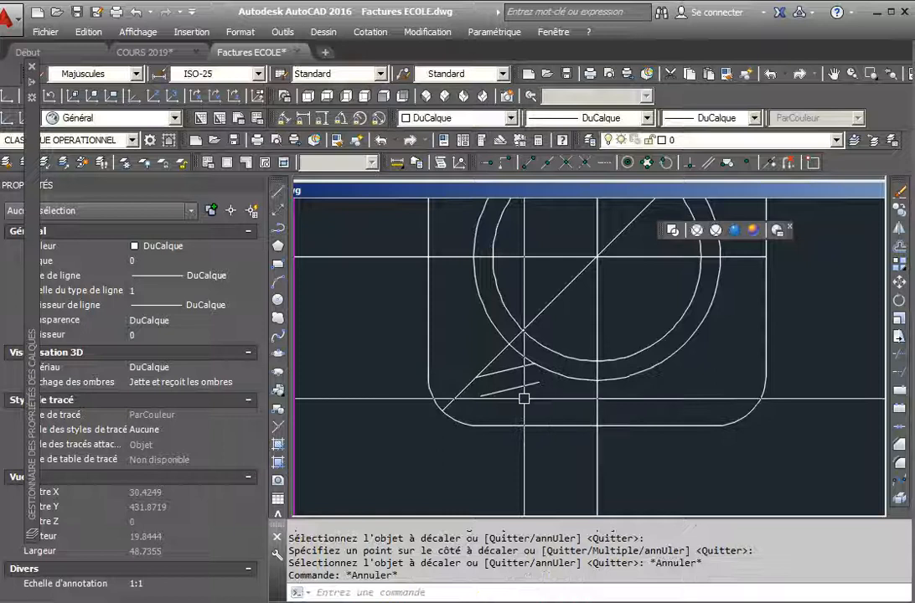
# - Extend the offset slanted line's lower end to the diagonal line
pyautogui.write('pr')
pyautogui.press('Return')
pyautogui.press('Return')
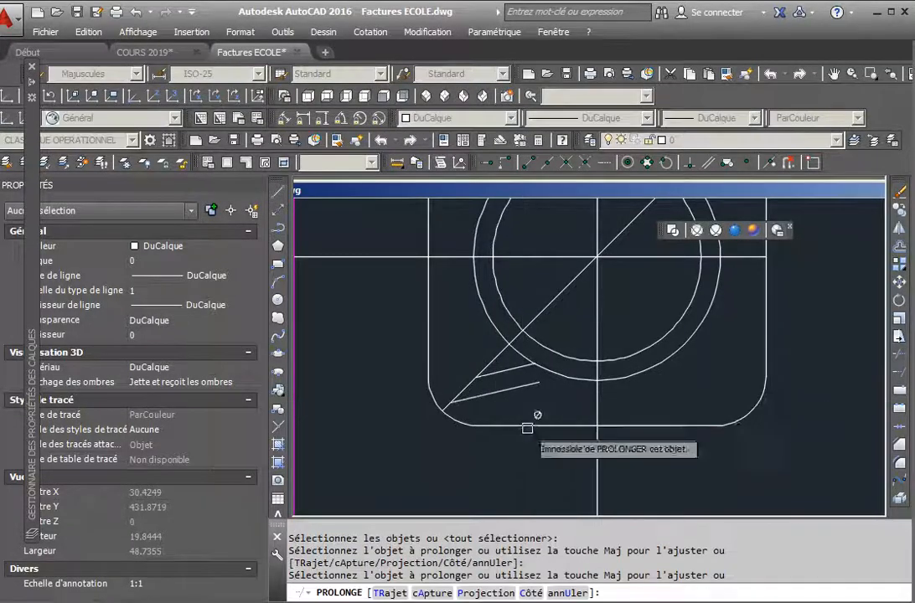
pyautogui.press('Escape')
pyautogui.press('Escape')
# - Mirror the two short slanted lines across the diagonal line, keeping the originals
pyautogui.scroll(2, 509, 366)
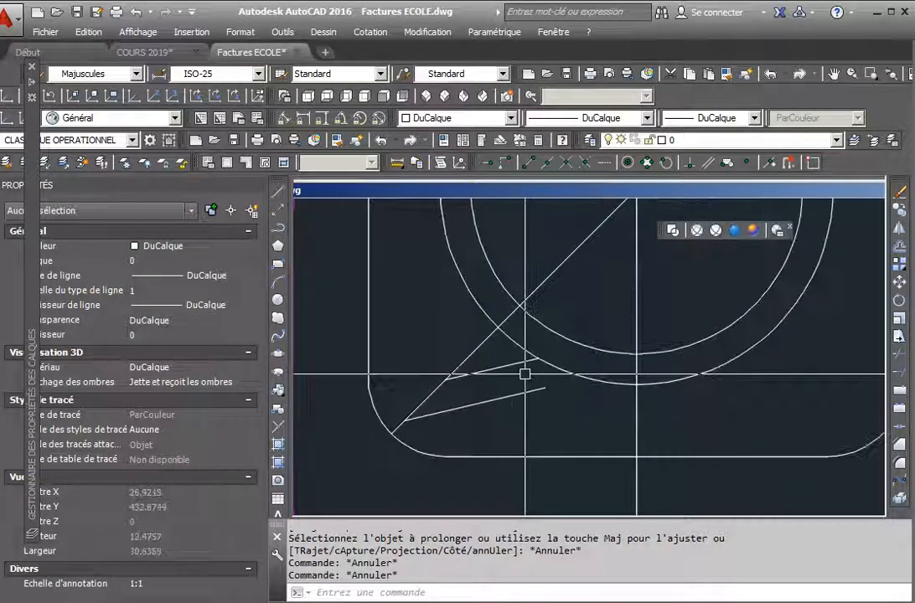
pyautogui.click(512, 366)
pyautogui.click(517, 394)
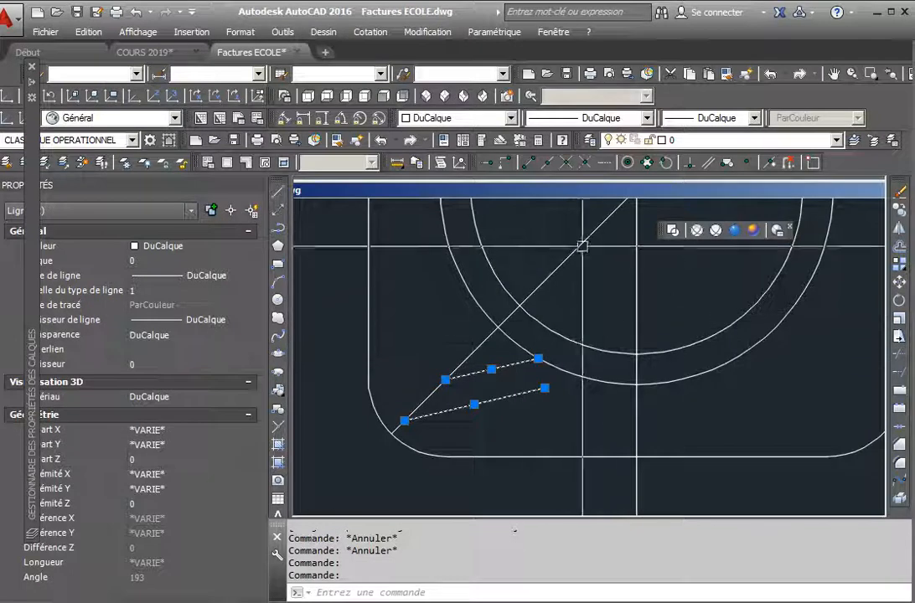
pyautogui.click(900, 231)
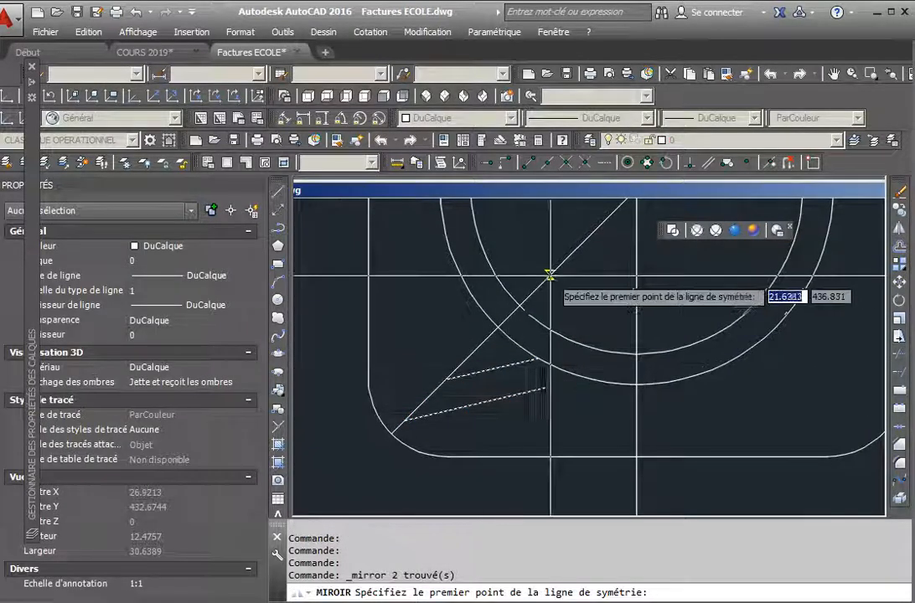
pyautogui.click(544, 273)
pyautogui.click(533, 290)
pyautogui.press('Return')
pyautogui.press('Escape')
pyautogui.press('Escape')
# - Erase the diagonal line running through the circles
pyautogui.scroll(-2, 490, 399)
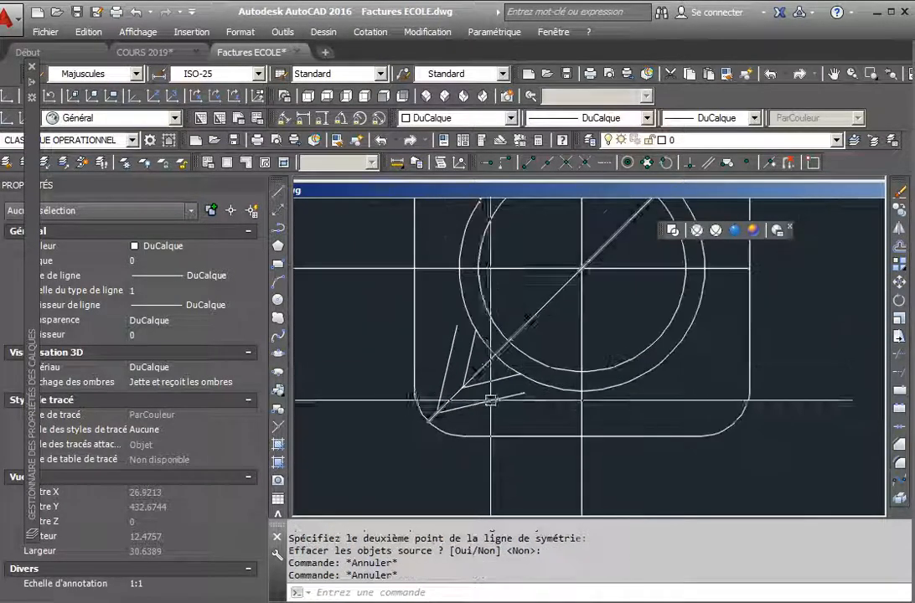
pyautogui.click(481, 368)
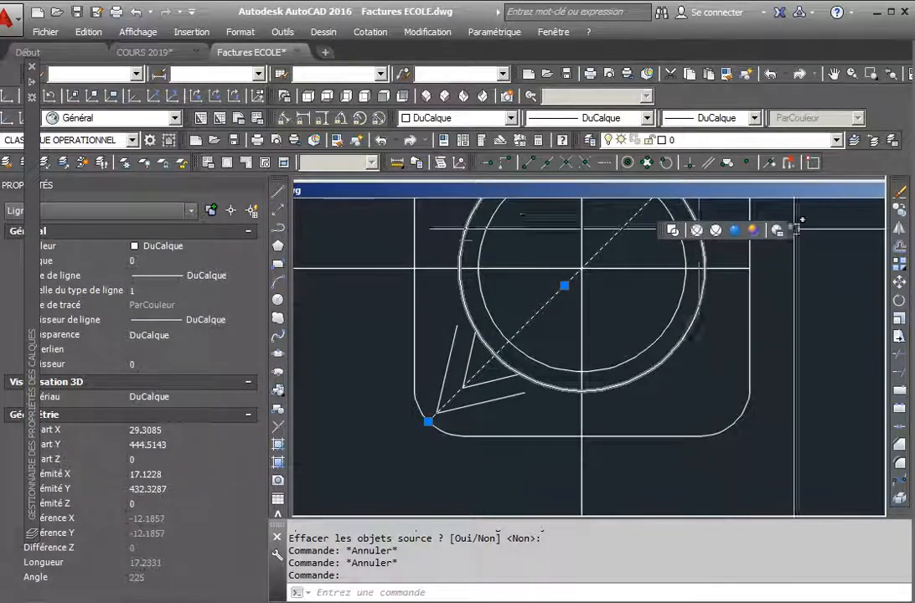
pyautogui.click(900, 193)
pyautogui.scroll(-1, 620, 412)
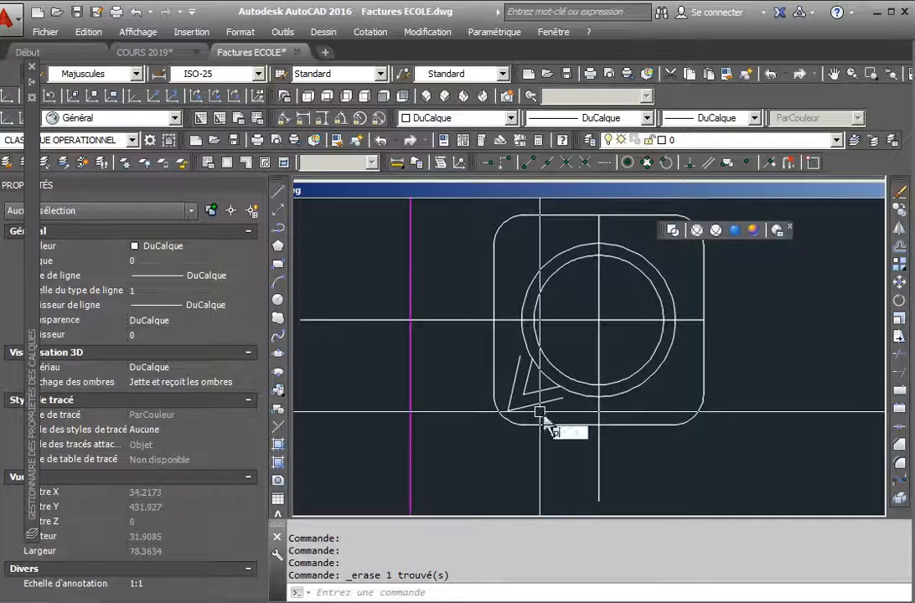
# - Extend the two outer slanted lines up to the outer circle
pyautogui.write('pr')
pyautogui.press('Return')
pyautogui.click(580, 395)
pyautogui.press('Return')
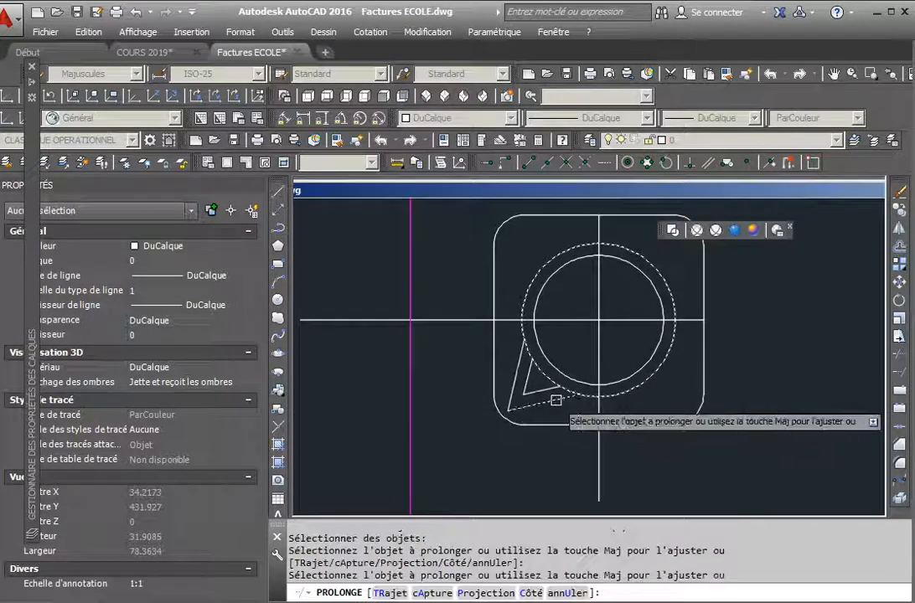
pyautogui.click(553, 400)
pyautogui.press('Escape')
pyautogui.scroll(3, 544, 393)
pyautogui.scroll(-1, 537, 398)
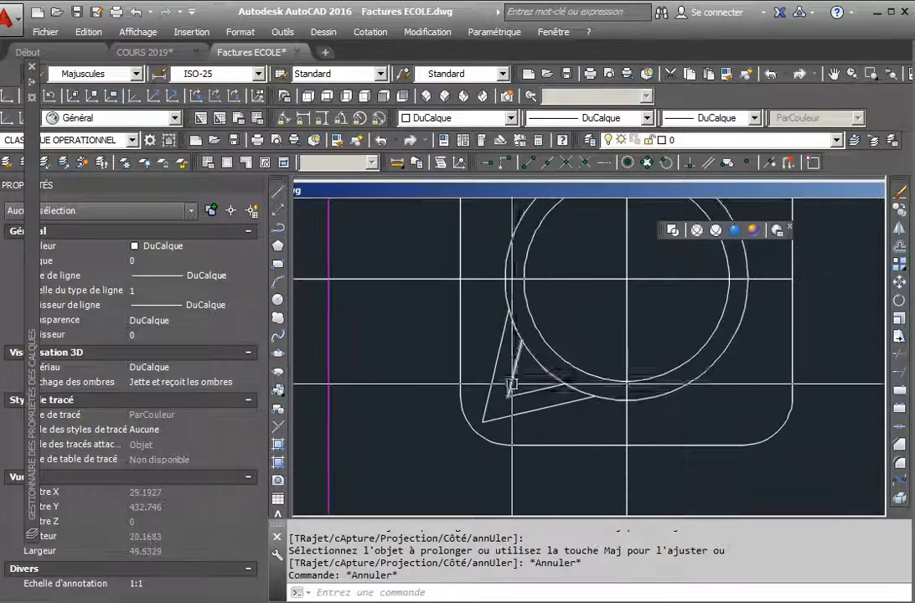
pyautogui.press('Return')
pyautogui.click(523, 333)
pyautogui.press('Escape')
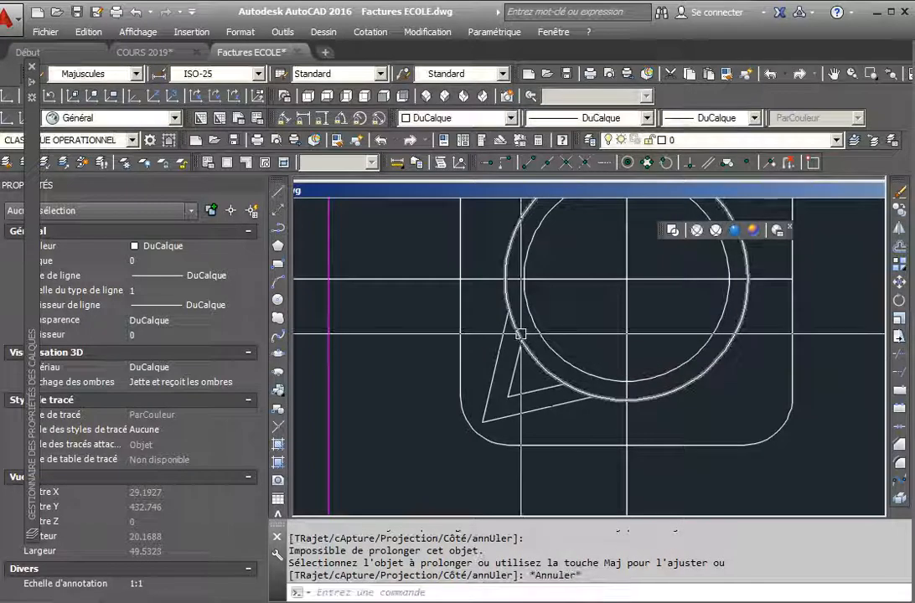
# - Open the outer circle between the pointer's two outer lines by trimming it and erasing the leftover arc
pyautogui.write('aj')
pyautogui.press('Return')
pyautogui.press('Return')
pyautogui.click(518, 333)
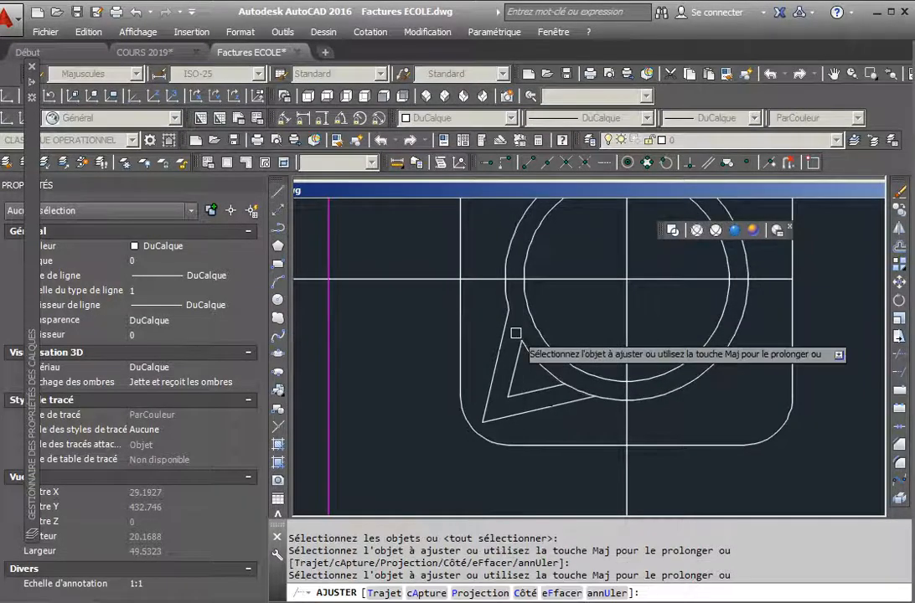
pyautogui.click(583, 391)
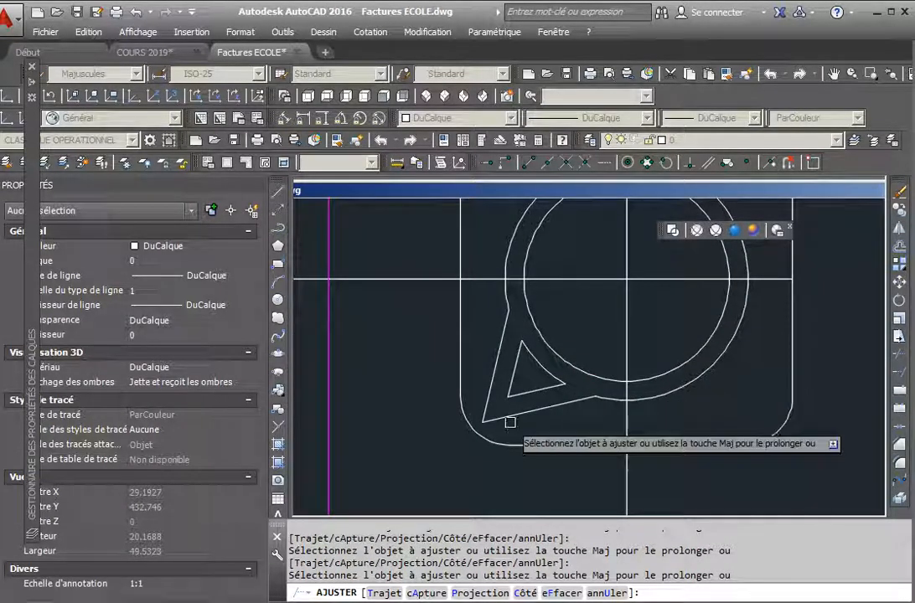
pyautogui.press('Escape')
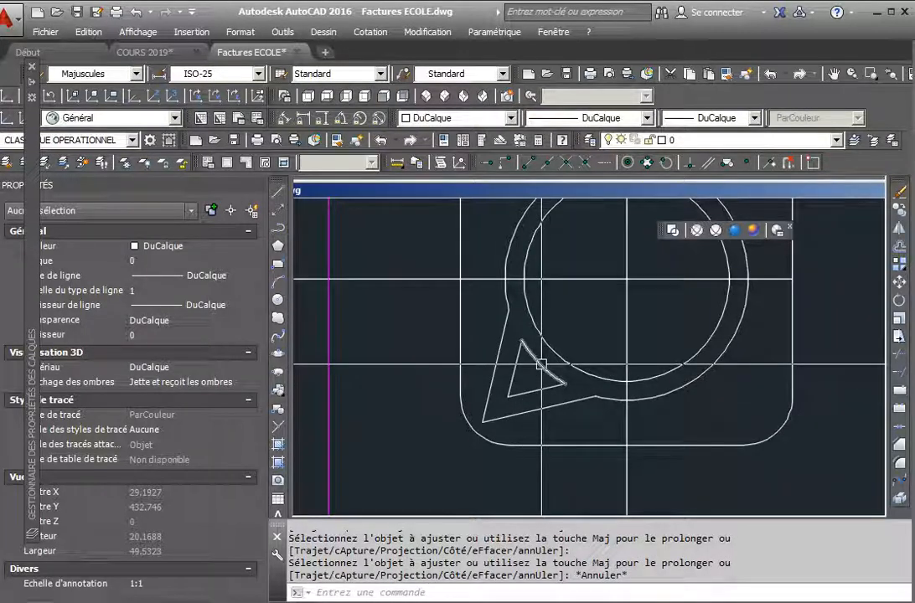
pyautogui.click(541, 365)
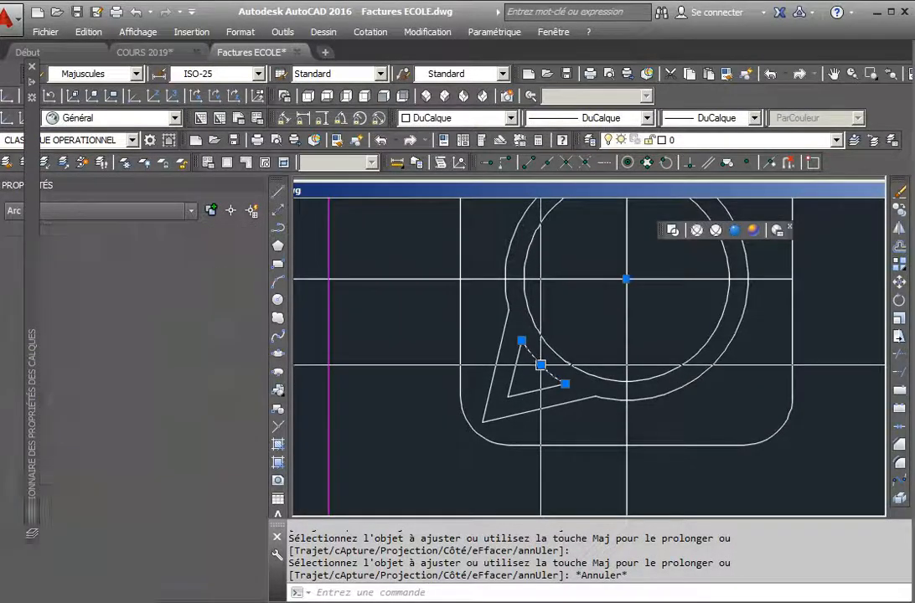
pyautogui.click(900, 193)
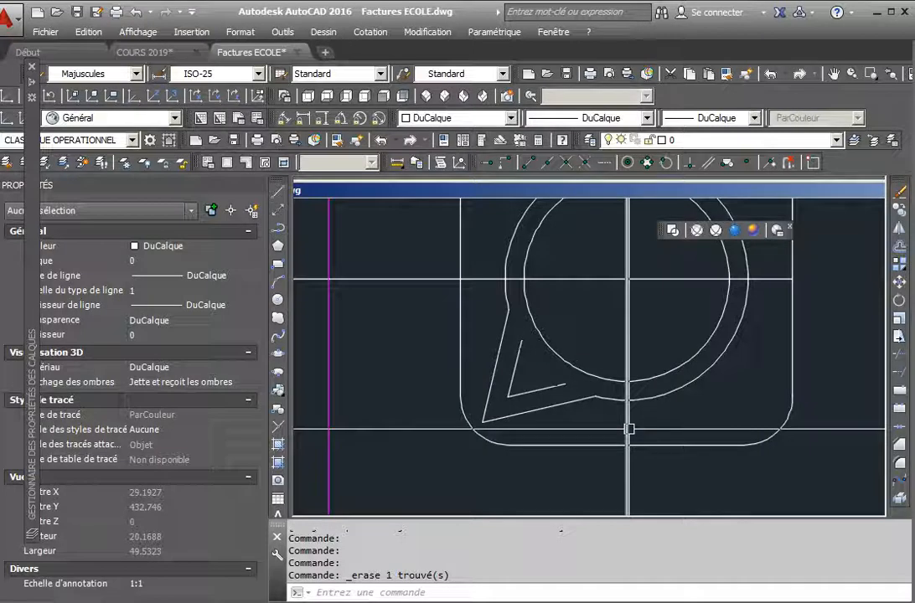
# - Extend the pointer's two inner slanted lines up to the inner circle
pyautogui.write('pr')
pyautogui.press('space')
pyautogui.press('space')
pyautogui.click(557, 388)
pyautogui.click(523, 357)
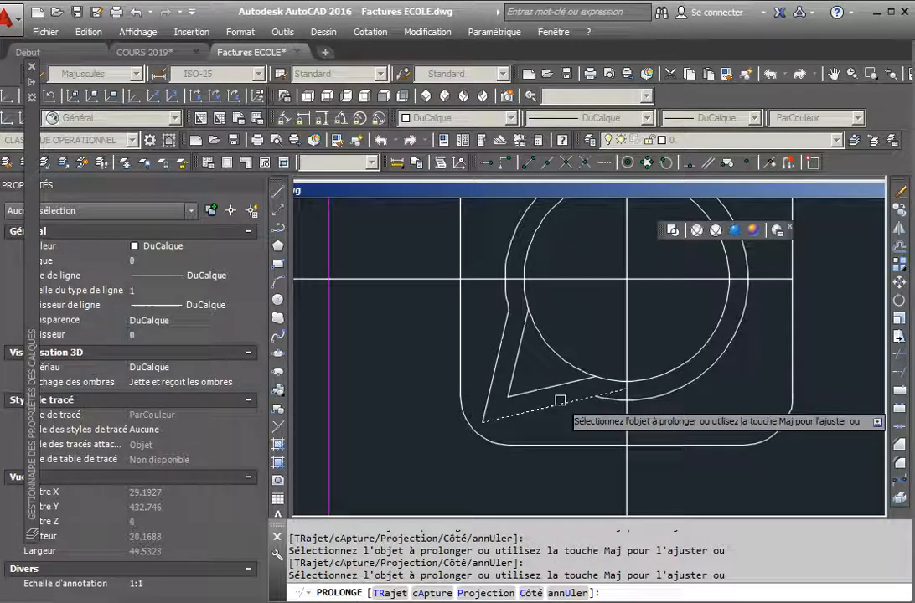
pyautogui.click(560, 400)
pyautogui.press('Escape')
# - Trim the inner circle's arc between the pointer's two inner lines
pyautogui.write('aj')
pyautogui.press('space')
pyautogui.press('space')
pyautogui.scroll(-4, 476, 389)
pyautogui.press('Escape')
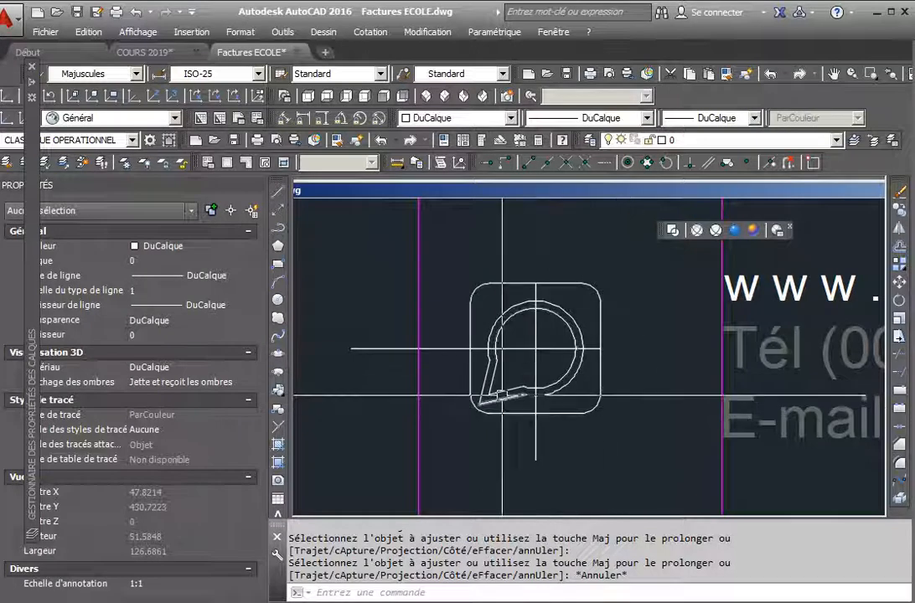
# - Draw a line from the pointer's outer tip through its inner tip to the centre of the circles
pyautogui.scroll(4, 548, 384)
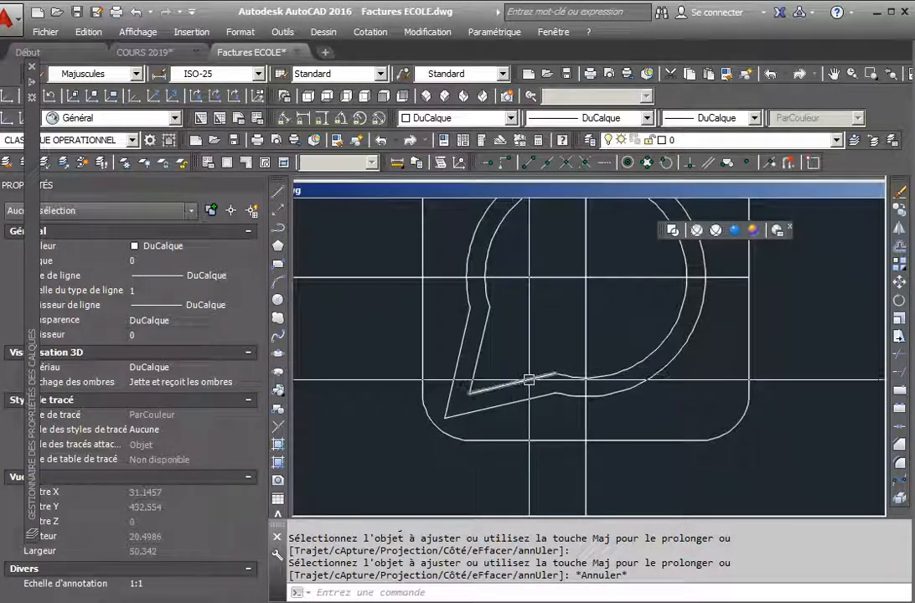
pyautogui.write('l')
pyautogui.press('Return')
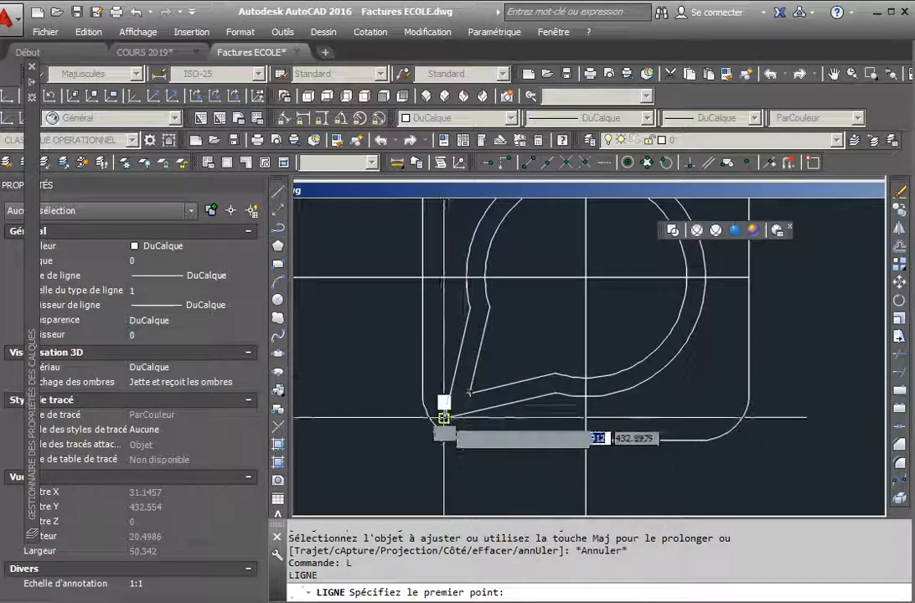
pyautogui.click(444, 416)
pyautogui.scroll(-4, 468, 392)
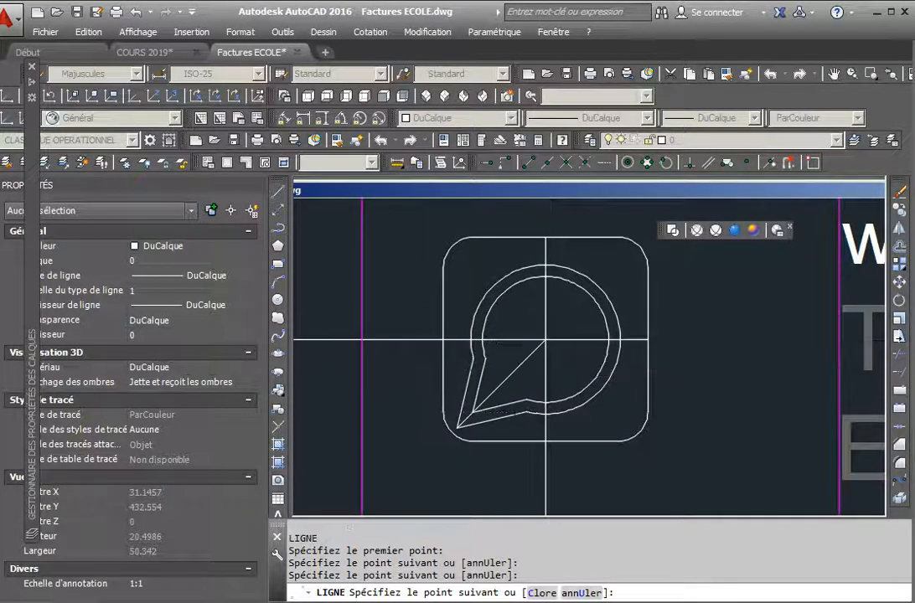
pyautogui.press('Escape')
pyautogui.press('Escape')
# - Extend the lower end of the inner arc to the diagonal and of the outer arc to the inner slanted line
pyautogui.scroll(4, 483, 411)
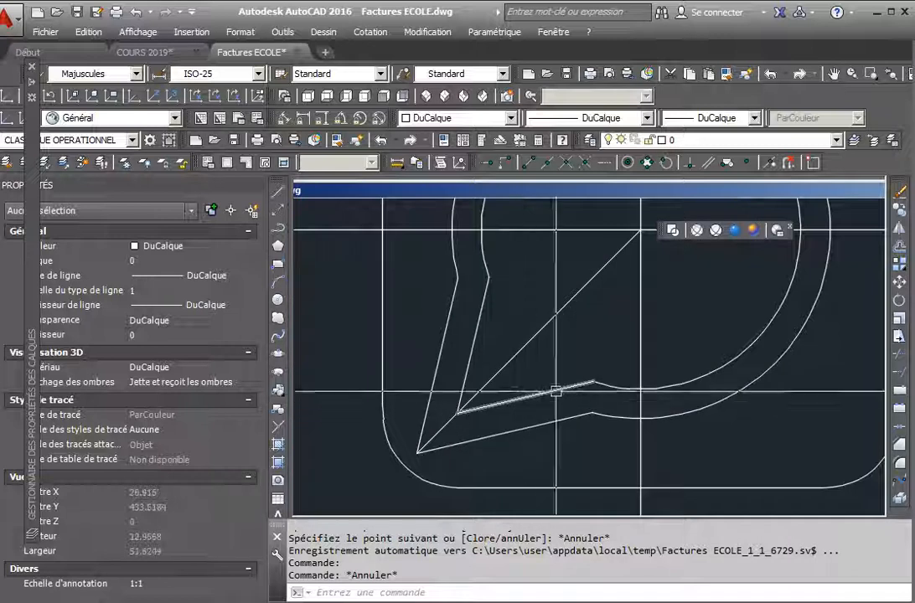
pyautogui.write('pr')
pyautogui.press('Return')
pyautogui.press('Return')
pyautogui.click(610, 385)
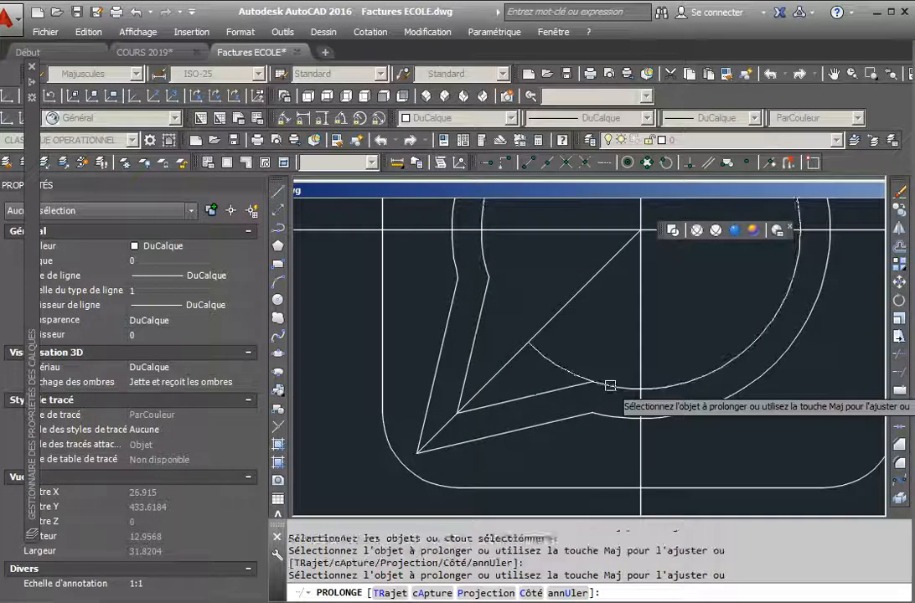
pyautogui.click(607, 410)
pyautogui.press('Escape')
pyautogui.press('Escape')
# - Erase the lower outer slanted line and both mirrored slanted lines, leaving only the lower inner one
pyautogui.click(565, 426)
pyautogui.click(536, 433)
pyautogui.click(524, 433)
pyautogui.click(503, 429)
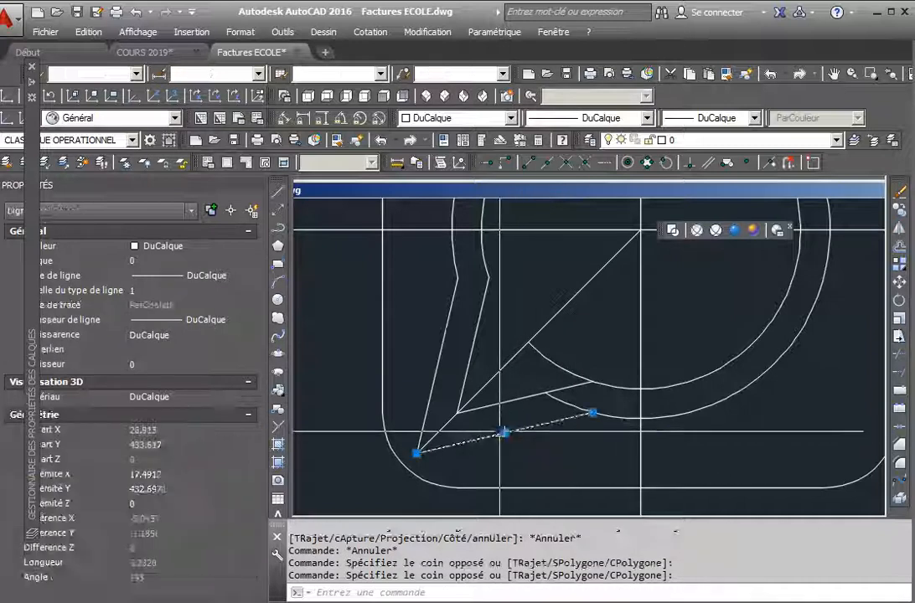
pyautogui.press('Delete')
pyautogui.click(472, 347)
pyautogui.press('Delete')
pyautogui.click(439, 358)
pyautogui.press('Delete')
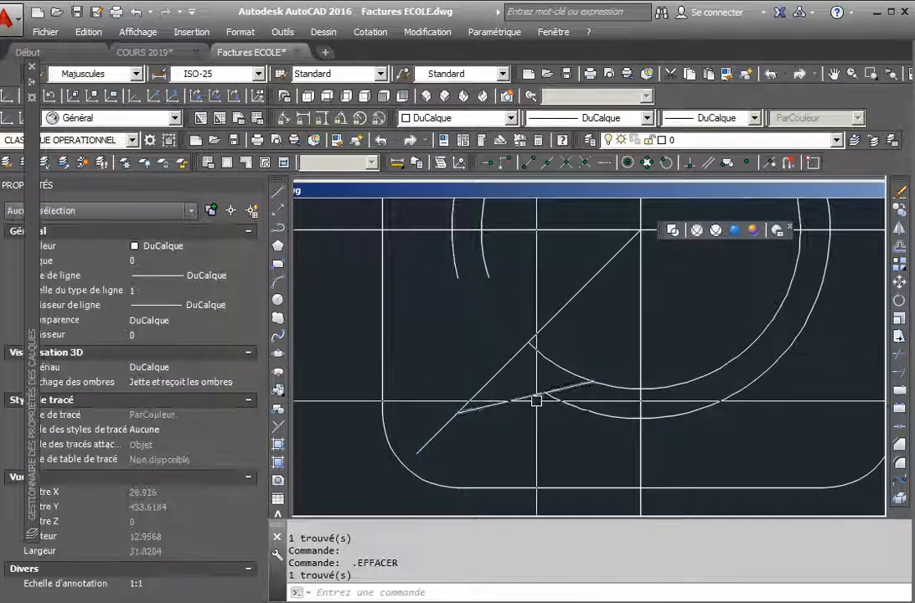
# - Stretch the remaining slanted line's upper end along the inner arc and its lower end up along the diagonal
pyautogui.click(535, 402)
pyautogui.click(592, 381)
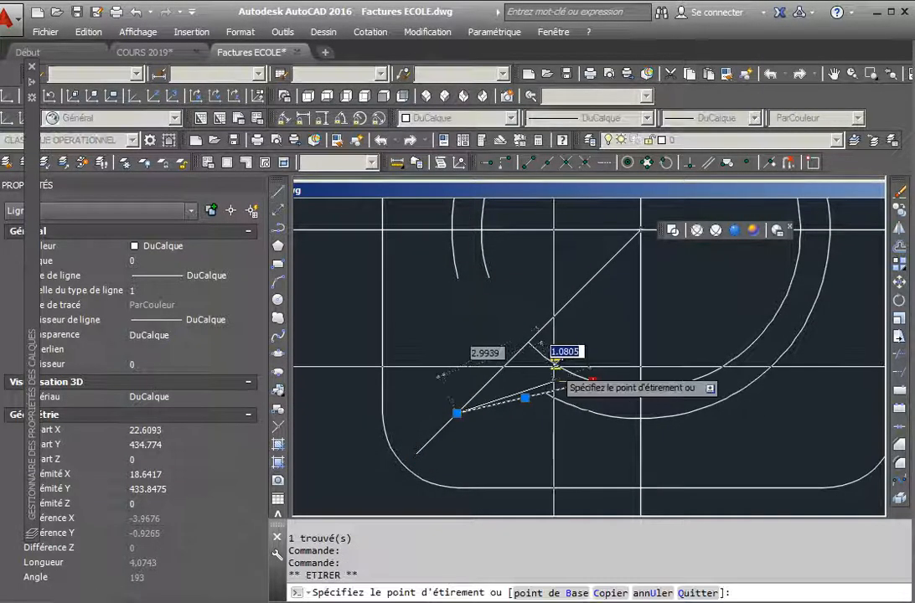
pyautogui.click(553, 362)
pyautogui.click(456, 413)
pyautogui.click(473, 398)
pyautogui.press('Escape')
pyautogui.press('Escape')
# - Offset the reshaped slanted line downward, reusing the previous offset distance
pyautogui.write('dc')
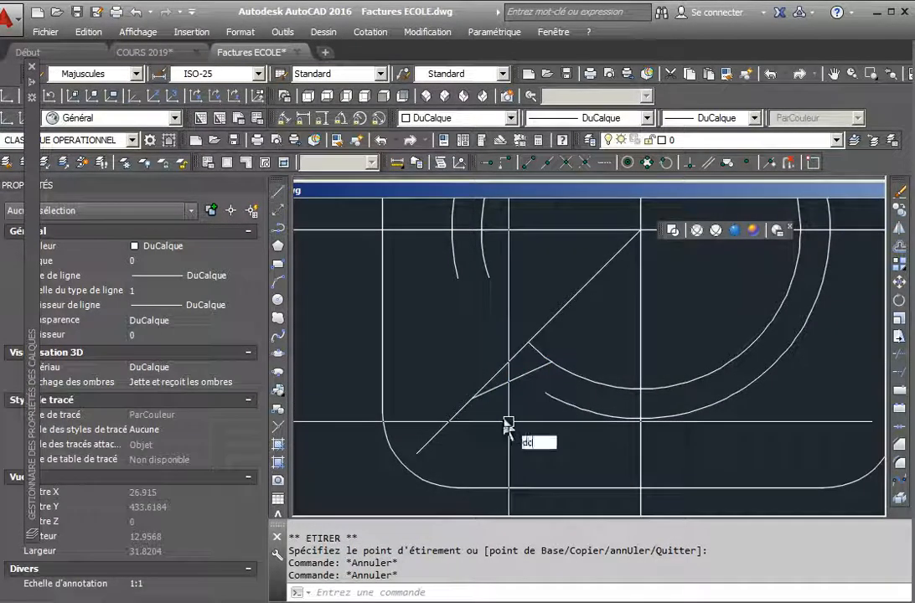
pyautogui.press('Return')
pyautogui.press('Return')
pyautogui.click(500, 383)
pyautogui.click(534, 433)
pyautogui.press('Escape')
# - Trim the offset line and the outer arc where they cross so that they meet at a corner
pyautogui.write('aj')
pyautogui.press('Return')
pyautogui.press('Return')
pyautogui.scroll(5, 545, 402)
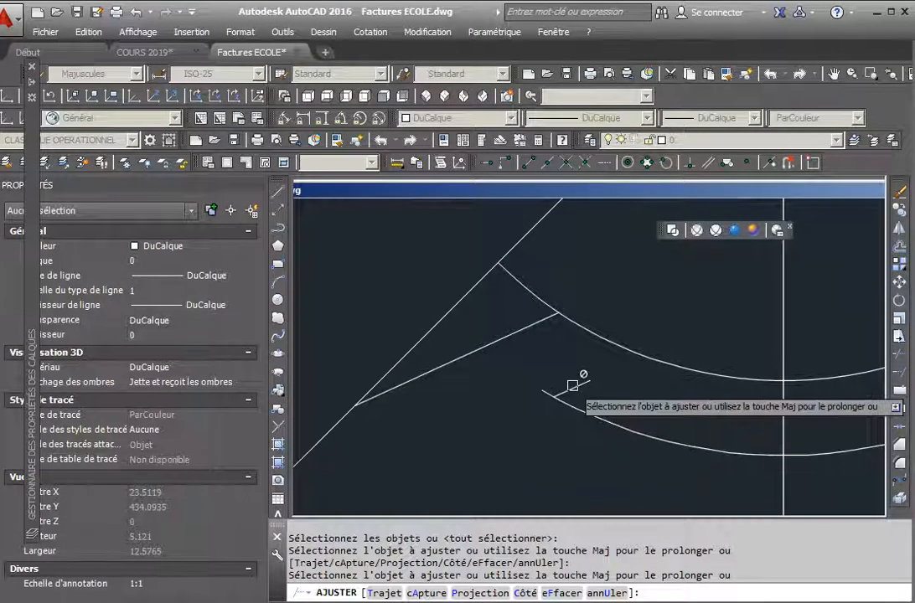
pyautogui.write('u')
pyautogui.press('Return')
pyautogui.scroll(-5, 551, 393)
pyautogui.click(564, 389)
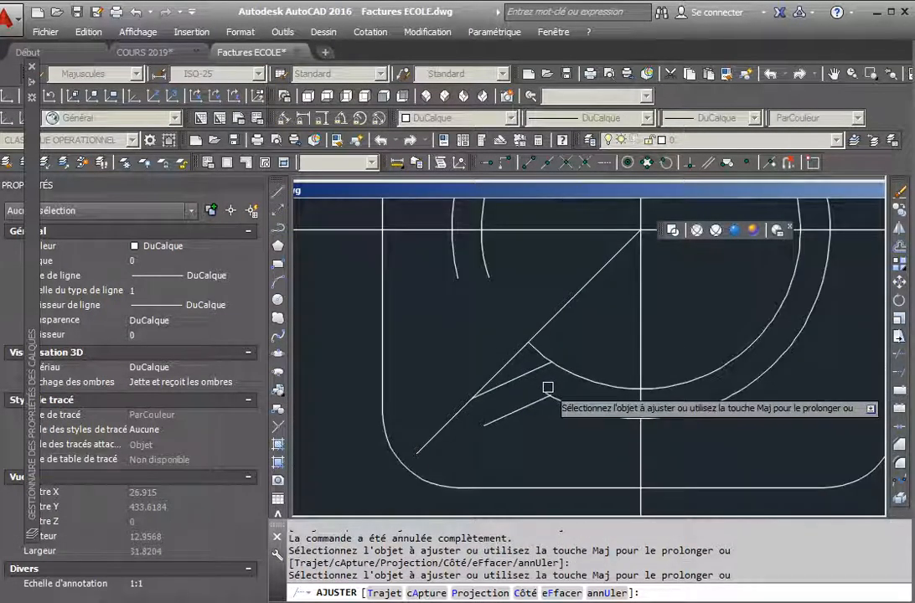
pyautogui.press('Escape')
pyautogui.scroll(3, 490, 432)
pyautogui.write('pr')
pyautogui.press('Return')
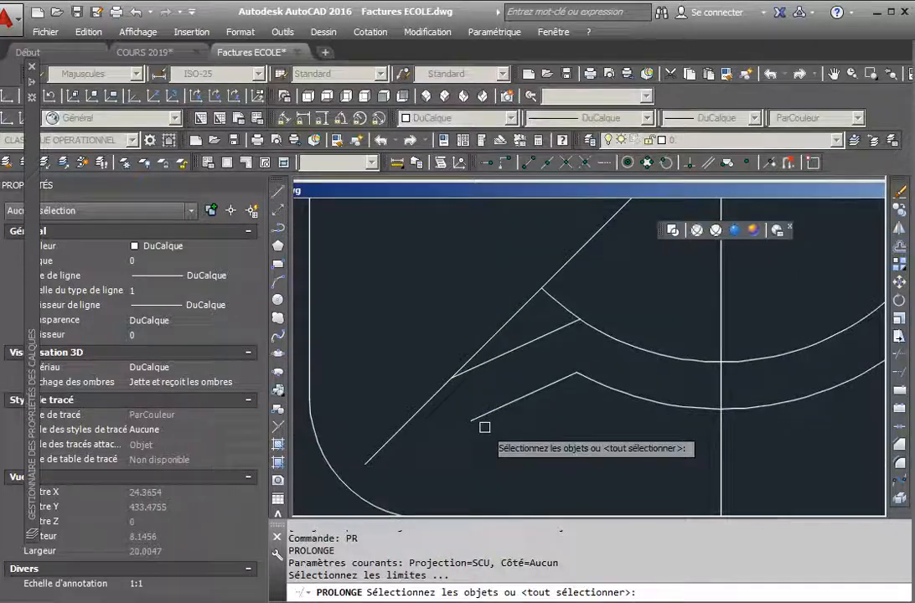
pyautogui.click(475, 422)
pyautogui.press('Return')
pyautogui.press('Return')
pyautogui.click(472, 423)
pyautogui.press('Escape')
pyautogui.press('Escape')
# - Extend the offset line's lower end to the square's lower-left rounded corner
pyautogui.write('pr')
pyautogui.press('Return')
pyautogui.press('Return')
pyautogui.click(488, 417)
pyautogui.press('Escape')
pyautogui.scroll(-3, 505, 430)
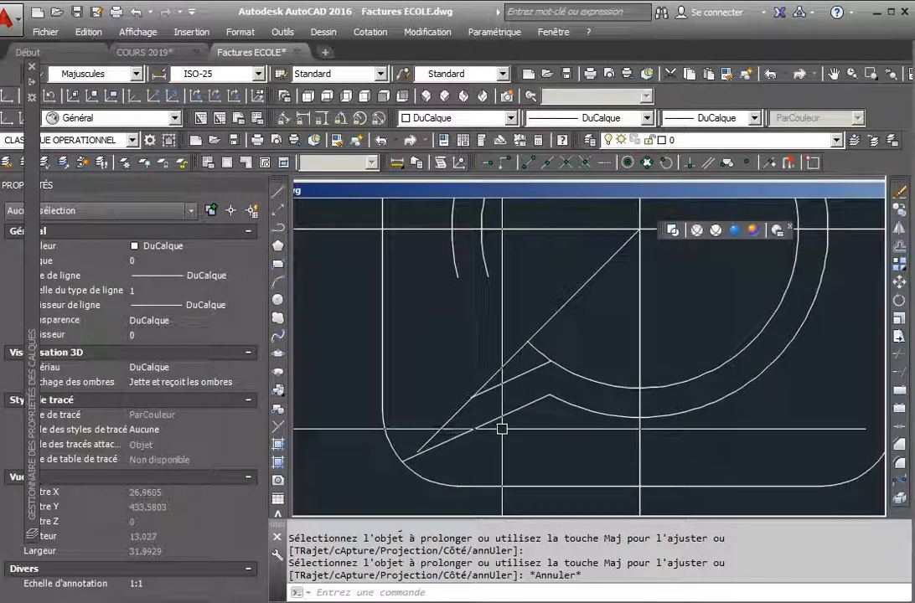
# - Undo the last extension of the offset slanted line
pyautogui.hotkey('ctrl', 'o')
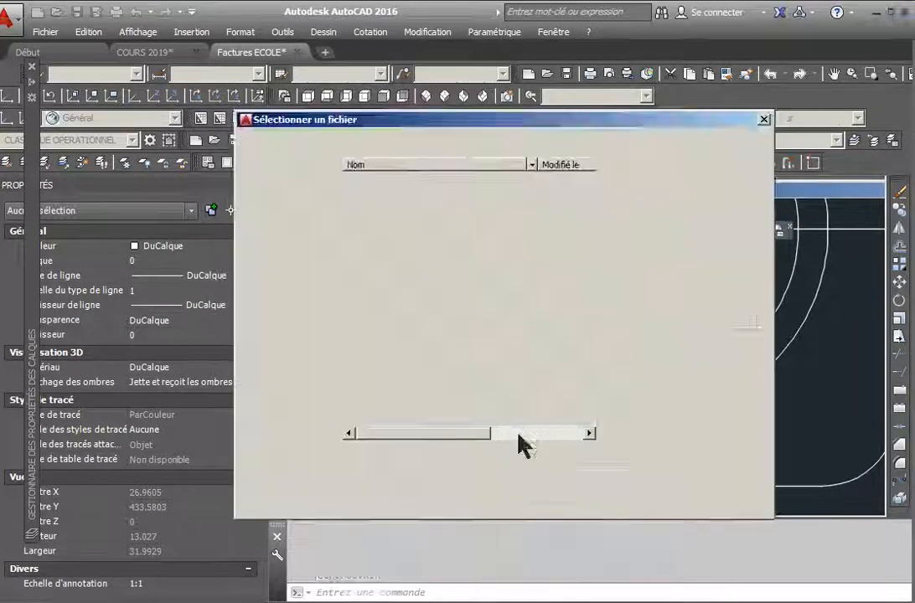
pyautogui.press('Escape')
pyautogui.press('Escape')
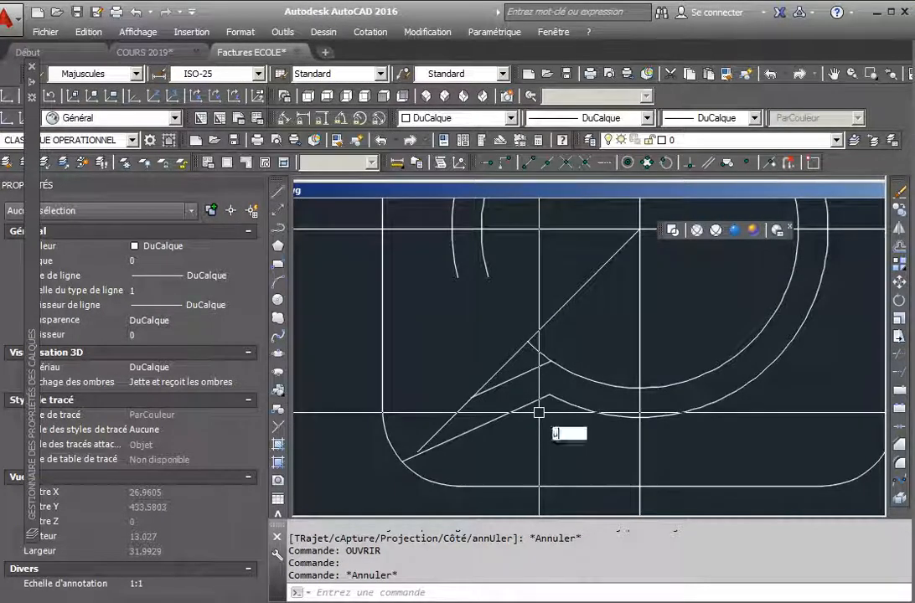
pyautogui.scroll(2, 539, 414)
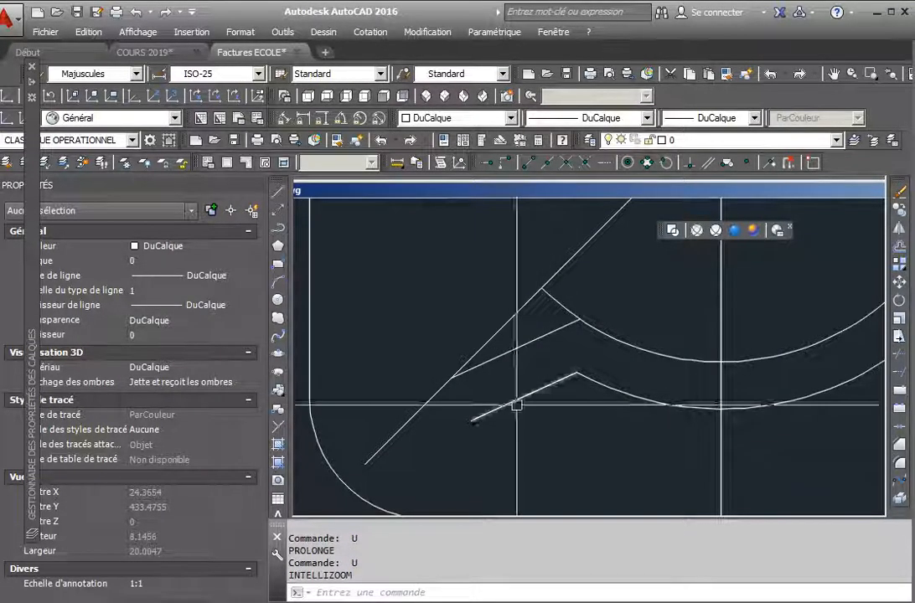
# - Erase the inner slanted line and stretch the outer slanted line's lower end to the diagonal near its lower end
pyautogui.click(515, 349)
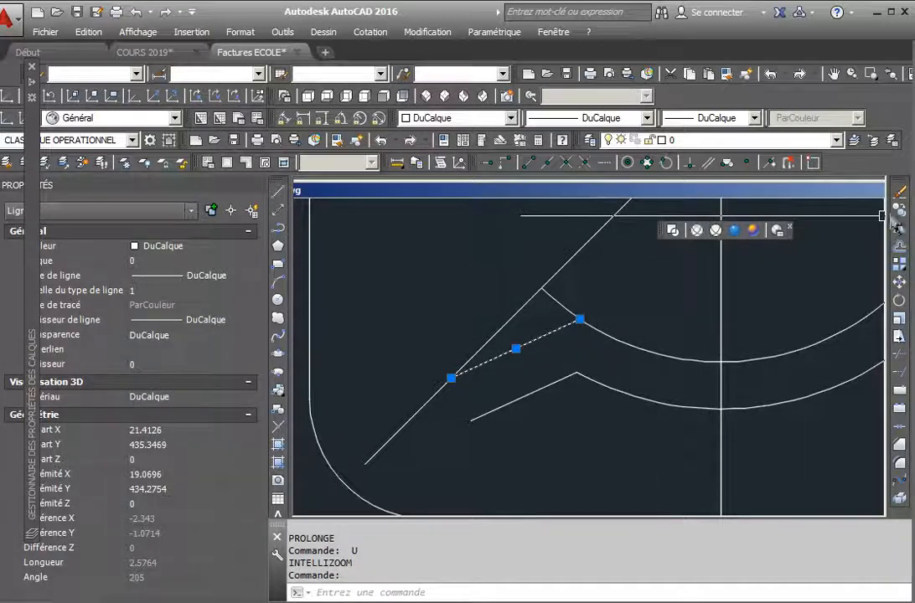
pyautogui.press('Delete')
pyautogui.click(494, 414)
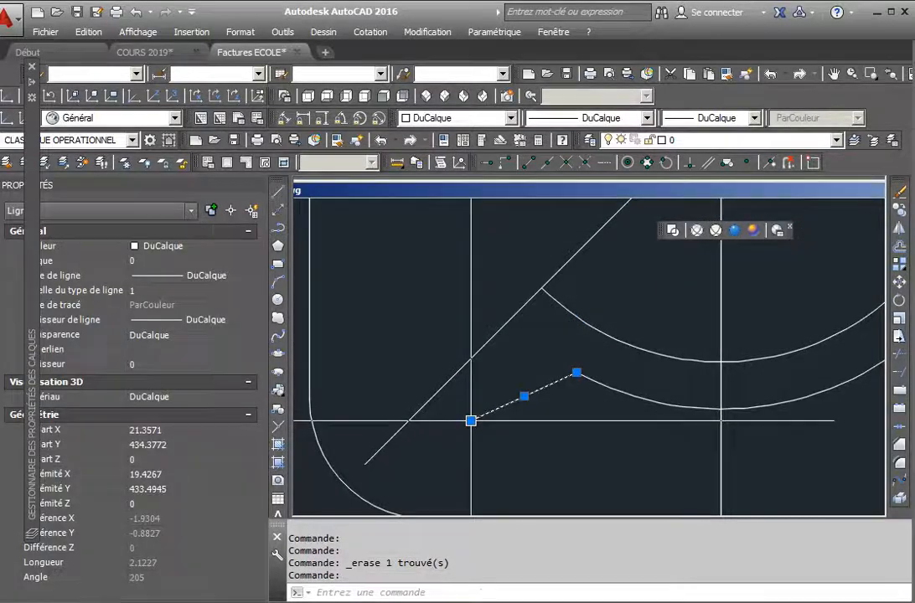
pyautogui.click(470, 420)
pyautogui.click(384, 446)
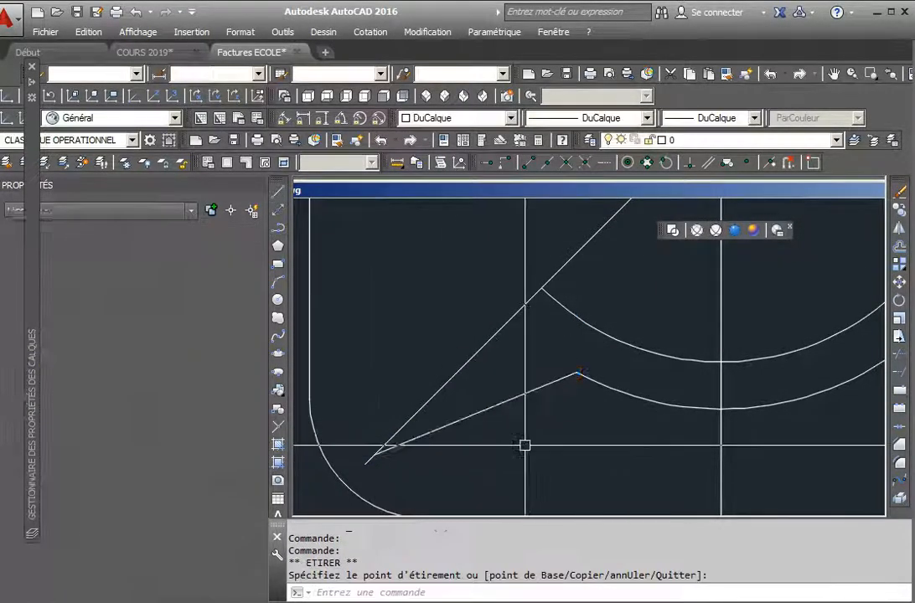
pyautogui.press('Escape')
pyautogui.press('Escape')
# - Offset the stretched slanted line inward, reusing the previous distance of 0.8587
pyautogui.write('dc')
pyautogui.press('Return')
pyautogui.press('Return')
pyautogui.click(518, 396)
pyautogui.click(508, 354)
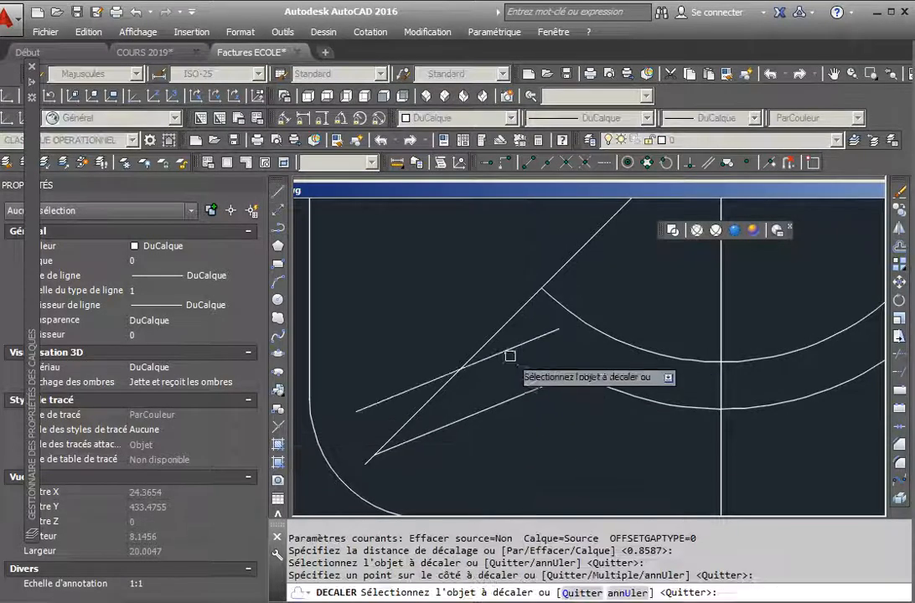
pyautogui.press('Escape')
# - Trim the part of the offset line that passes beyond the diagonal
pyautogui.scroll(-3, 551, 402)
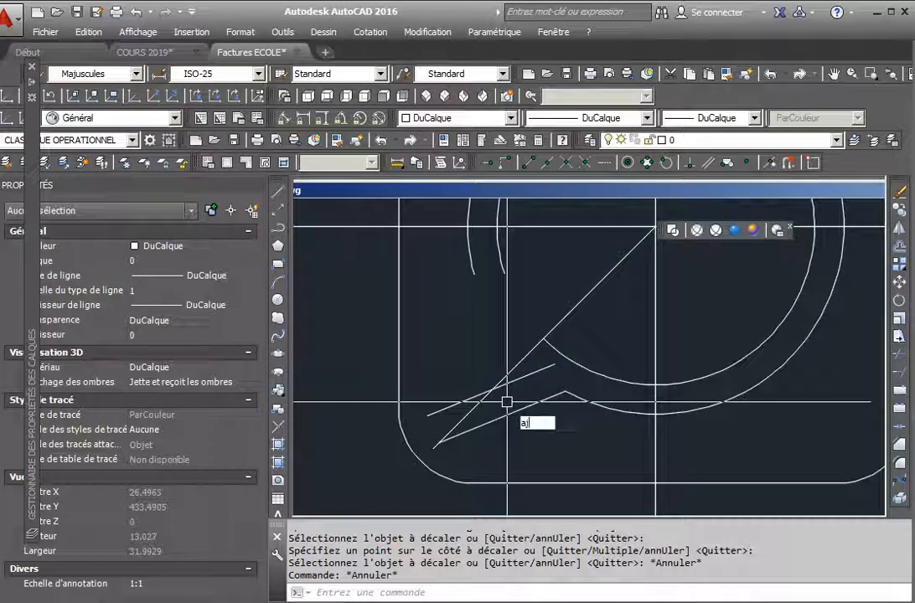
pyautogui.press('Return')
pyautogui.click(470, 393)
pyautogui.press('Return')
pyautogui.click(482, 412)
pyautogui.press('Escape')
pyautogui.scroll(-2, 503, 411)
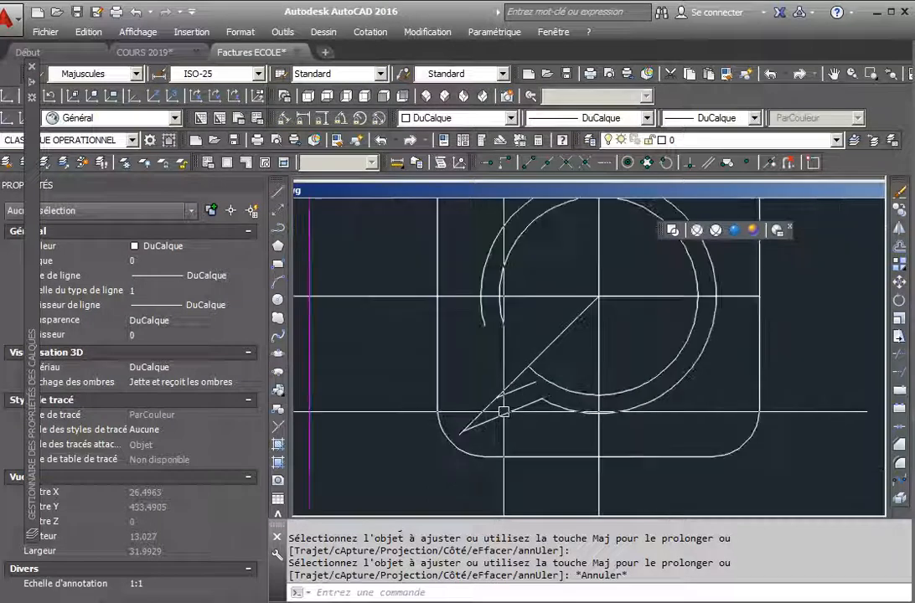
# - Mirror both slanted tail lines about the diagonal, keeping the originals
pyautogui.scroll(2, 525, 398)
pyautogui.click(520, 371)
pyautogui.click(494, 410)
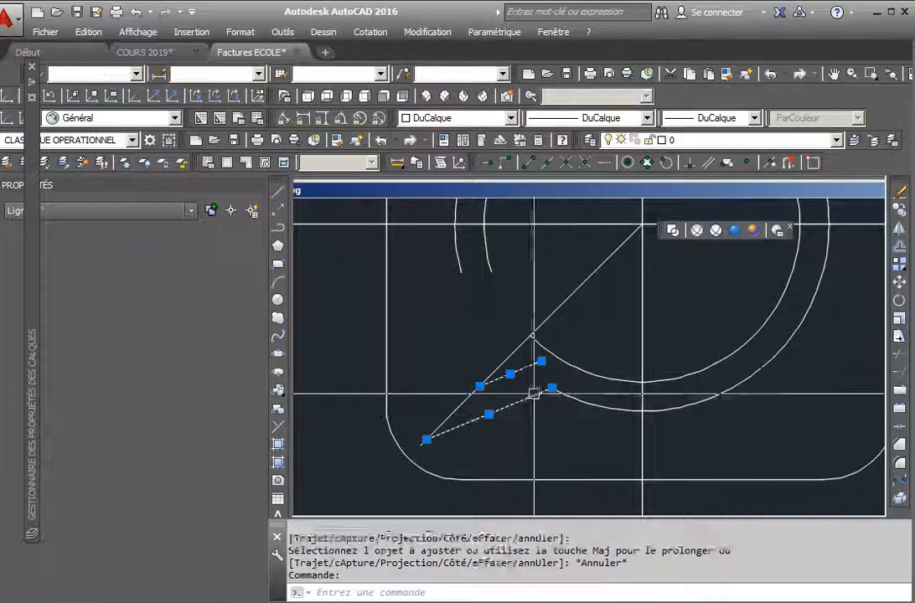
pyautogui.click(899, 227)
pyautogui.click(452, 435)
pyautogui.click(543, 344)
pyautogui.press('Return')
pyautogui.press('Escape')
# - Erase the two overlapping diagonal construction lines running from the ring's centre to the tail
pyautogui.click(495, 397)
pyautogui.press('Delete')
pyautogui.click(484, 403)
pyautogui.press('Delete')
# - Extend the upper ends of both mirrored tail lines to the horizontal centre line
pyautogui.scroll(-3, 503, 414)
pyautogui.scroll(3, 527, 432)
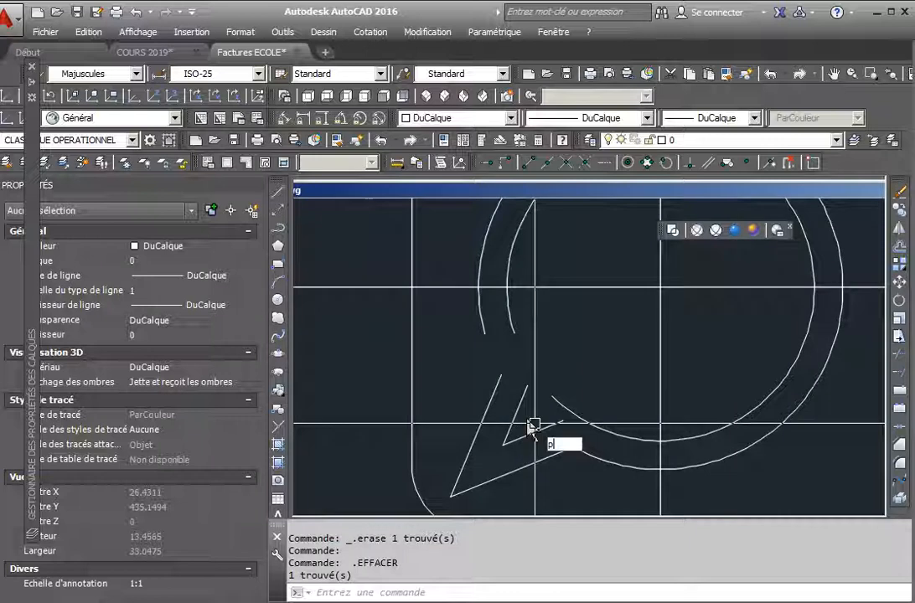
pyautogui.press('Escape')
pyautogui.write('pr')
pyautogui.press('Return')
pyautogui.press('Return')
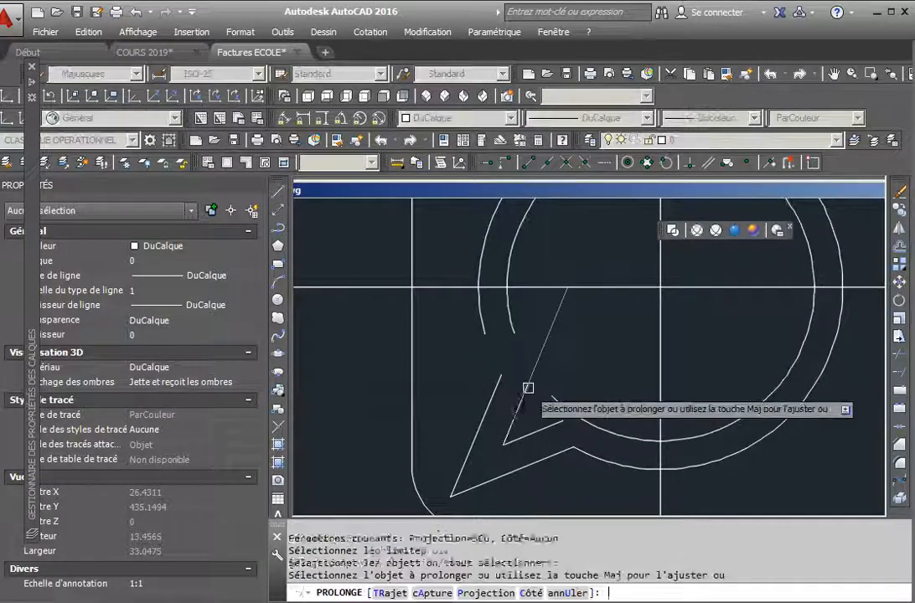
pyautogui.click(525, 387)
pyautogui.click(496, 380)
pyautogui.press('Escape')
pyautogui.press('Return')
pyautogui.press('Return')
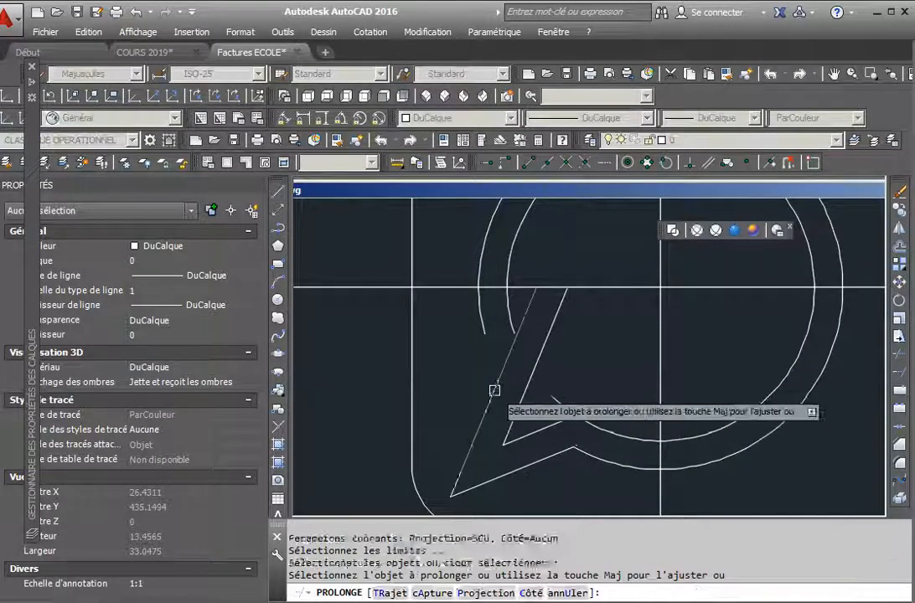
pyautogui.press('Escape')
pyautogui.press('Escape')
# - Extend the outer arc's open upper end to the outer mirrored tail line
pyautogui.write('pr')
pyautogui.press('Return')
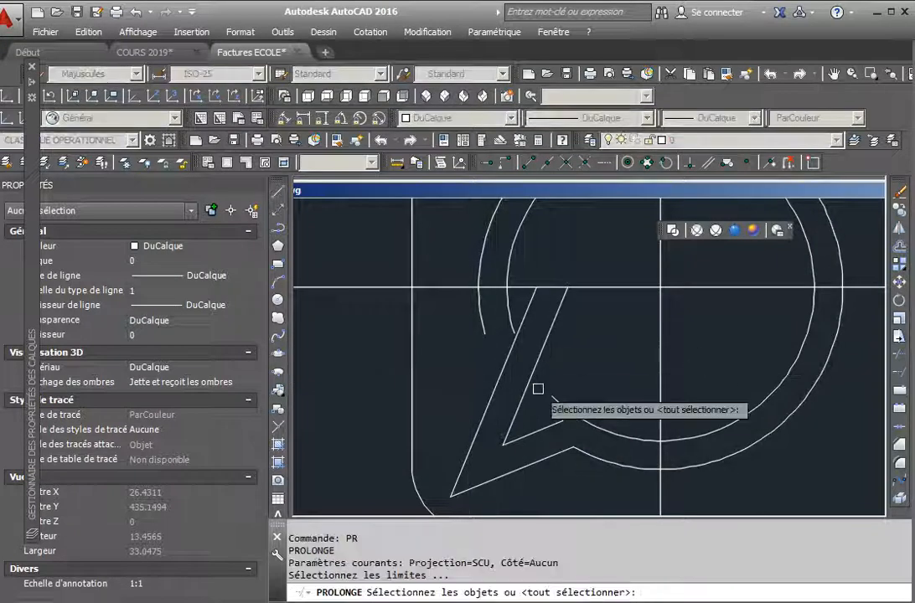
pyautogui.click(490, 407)
pyautogui.press('Return')
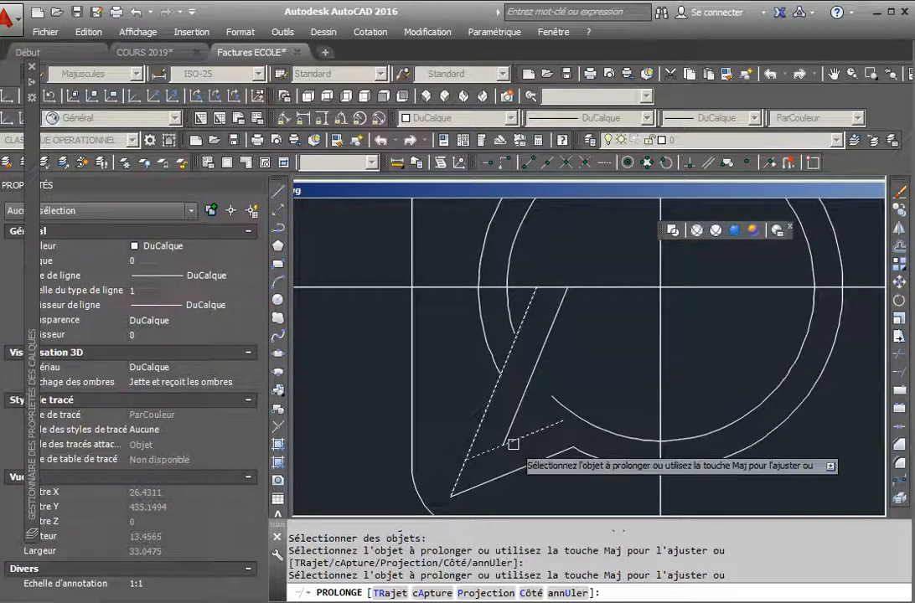
pyautogui.click(460, 486)
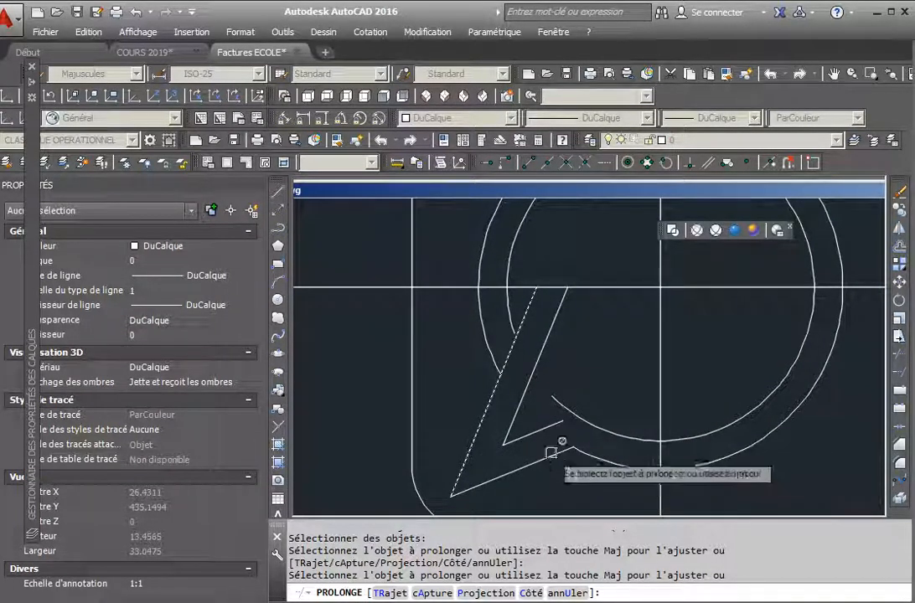
pyautogui.press('Escape')
# - Extend the inner lower tail line to the inner arc, and the inner arc's upper end to the outer mirrored line
pyautogui.press('Return')
pyautogui.press('Escape')
pyautogui.press('Return')
pyautogui.press('Return')
pyautogui.press('Escape')
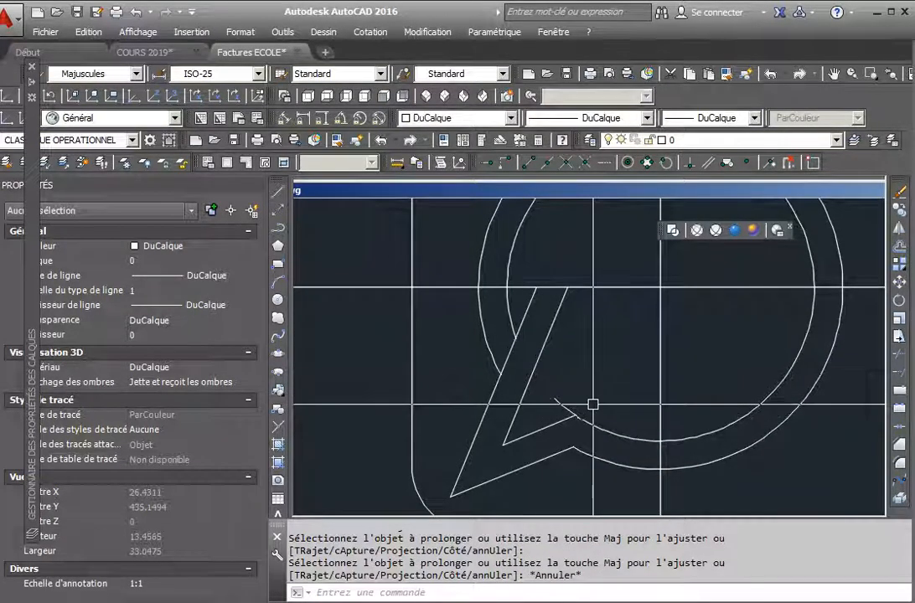
# - Trim the inner arc's excess beyond its junction with the inner lower tail line
pyautogui.write('aj')
pyautogui.press('Return')
pyautogui.press('Return')
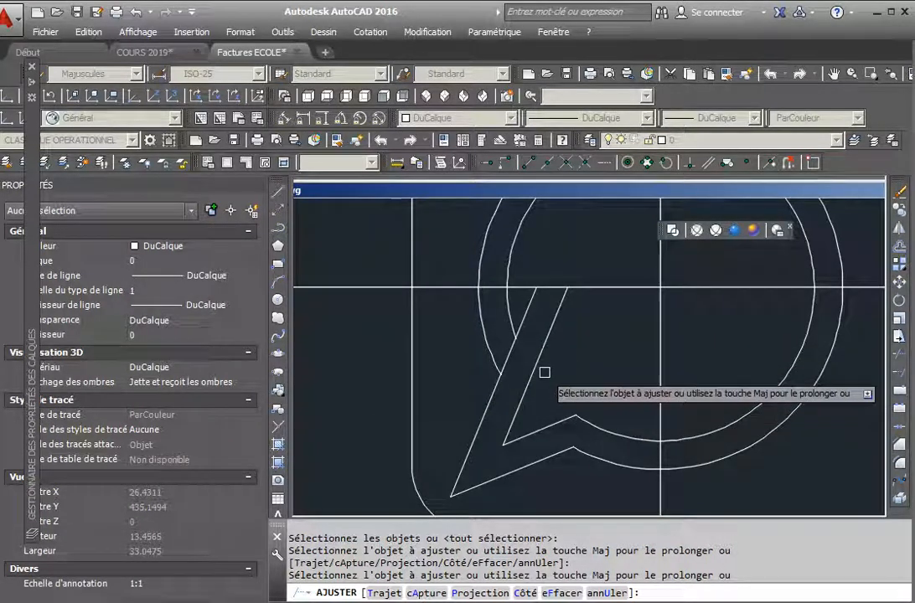
pyautogui.press('Escape')
# - Trim the outer mirrored tail line where it passes inside the outer arc
pyautogui.press('Return')
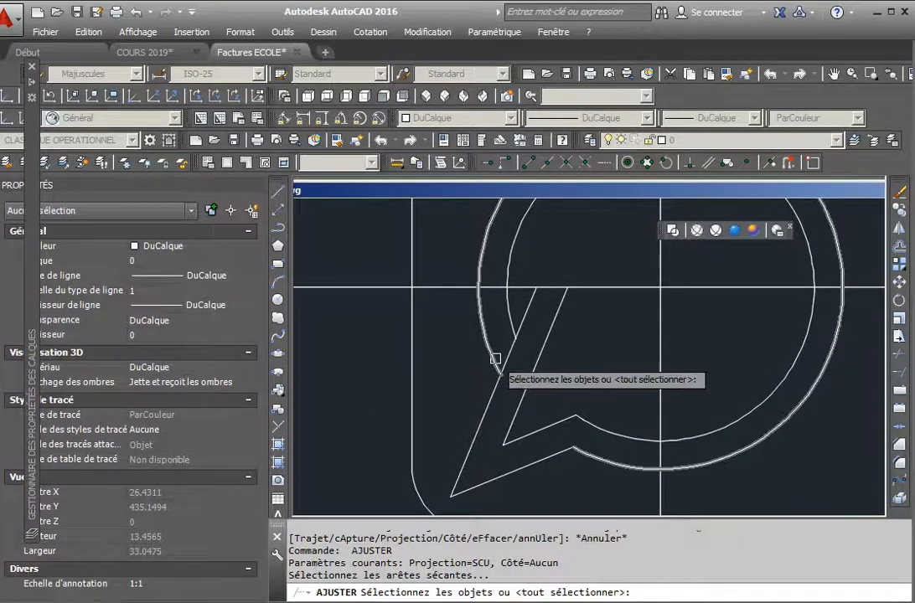
pyautogui.click(493, 357)
pyautogui.press('Return')
pyautogui.click(527, 310)
pyautogui.press('Escape')
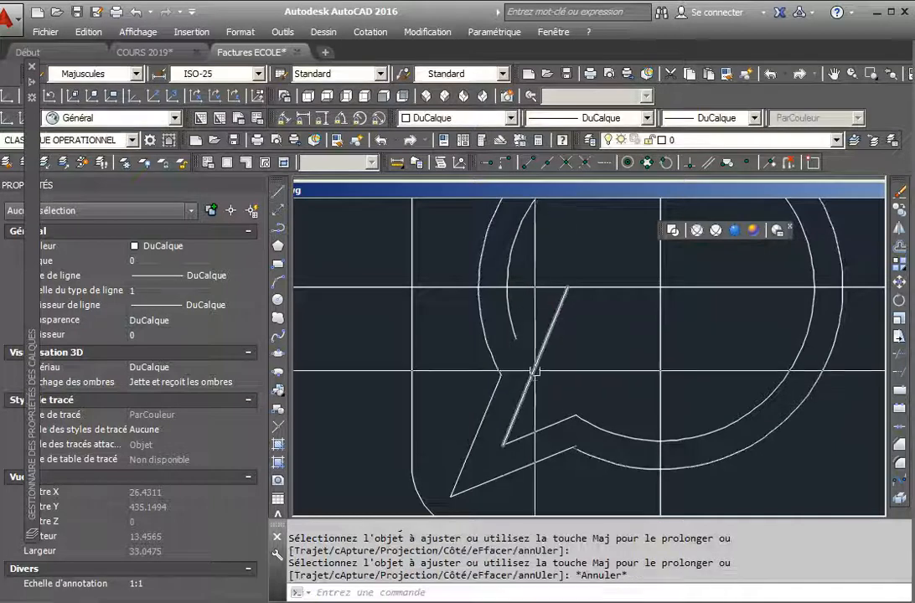
# - Extend the inner arc's upper end to the inner mirrored tail line
pyautogui.write('PR')
pyautogui.press('Return')
pyautogui.press('Return')
pyautogui.click(563, 382)
pyautogui.press('Escape')
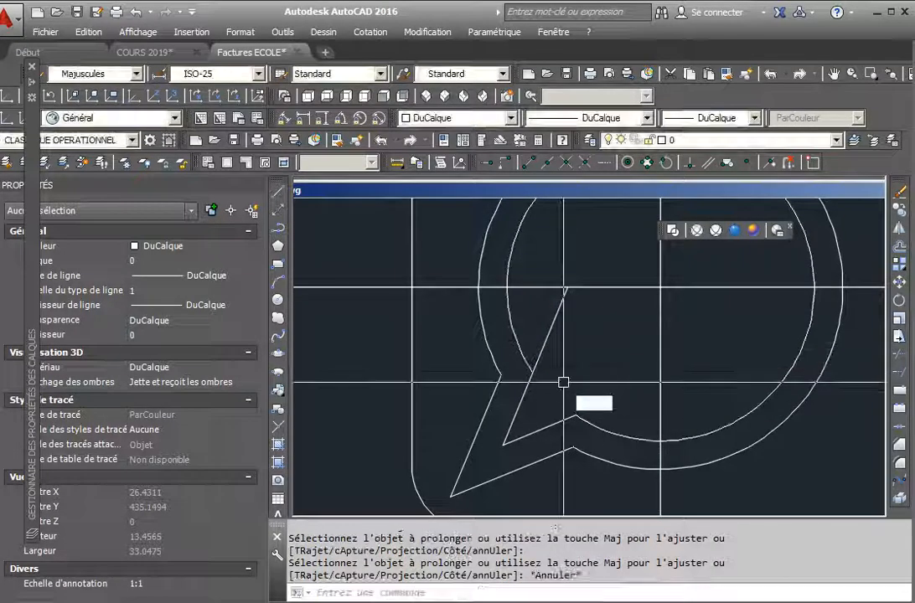
# - Trim the inner mirrored tail line where it passes inside the inner arc, and save the drawing
pyautogui.write('aj')
pyautogui.press('Return')
pyautogui.click(533, 369)
pyautogui.press('Return')
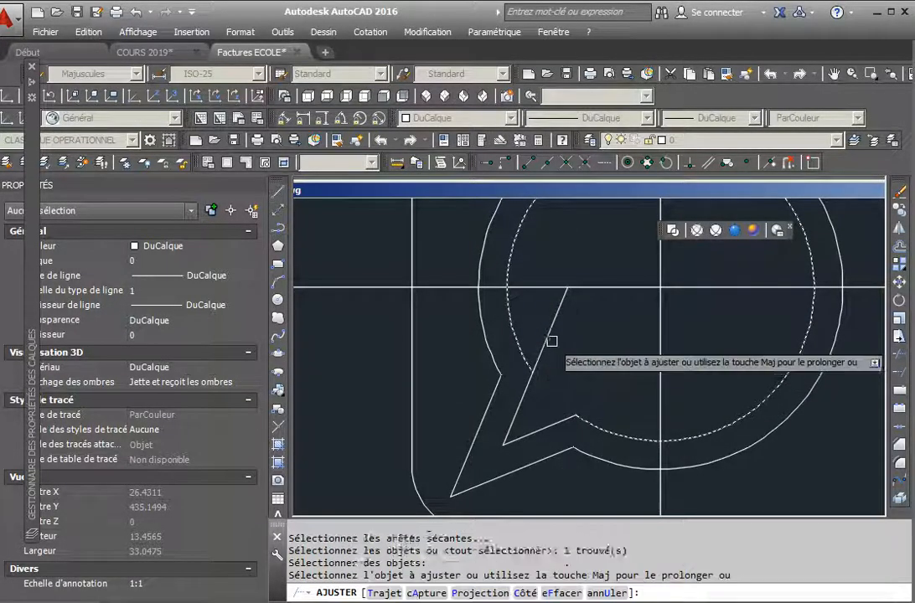
pyautogui.click(546, 340)
pyautogui.scroll(-2, 517, 393)
pyautogui.press('Escape')
pyautogui.scroll(-2, 536, 406)
pyautogui.scroll(3, 561, 423)
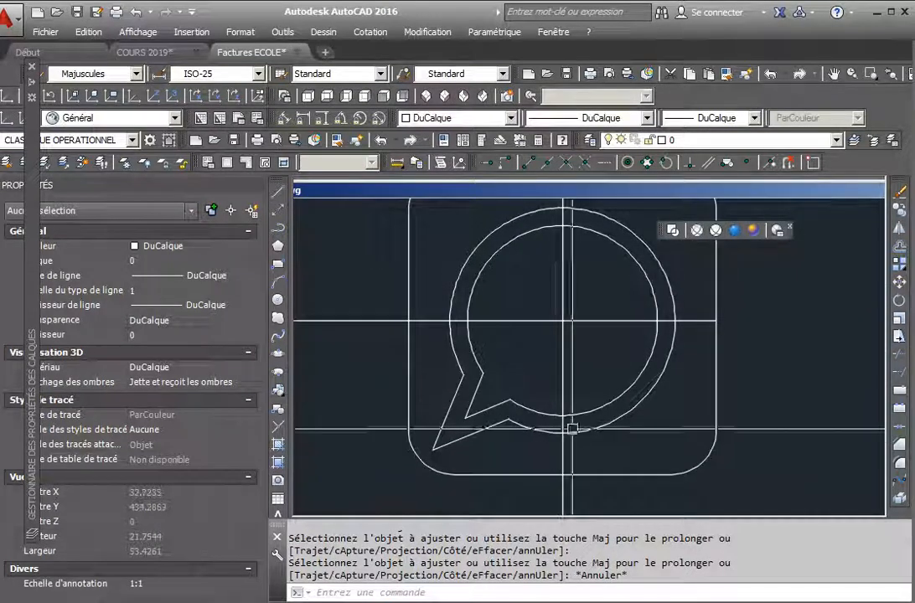
pyautogui.hotkey('ctrl', 's')
# - Draw a three-point arc of about 6.21 radius inside the ring, from the inner arc's upper left, passing below the centre, to its lower right
pyautogui.scroll(-2, 594, 440)
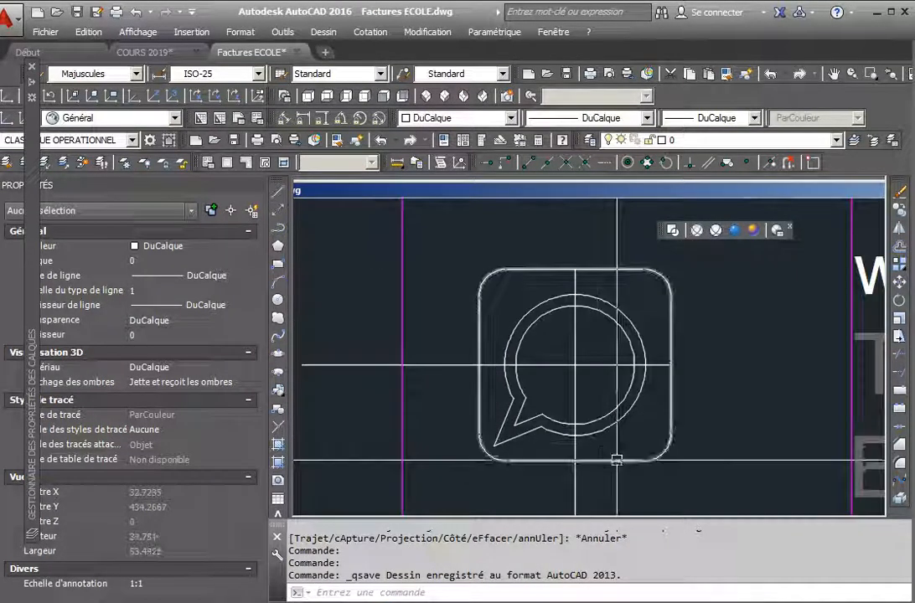
pyautogui.scroll(2, 601, 387)
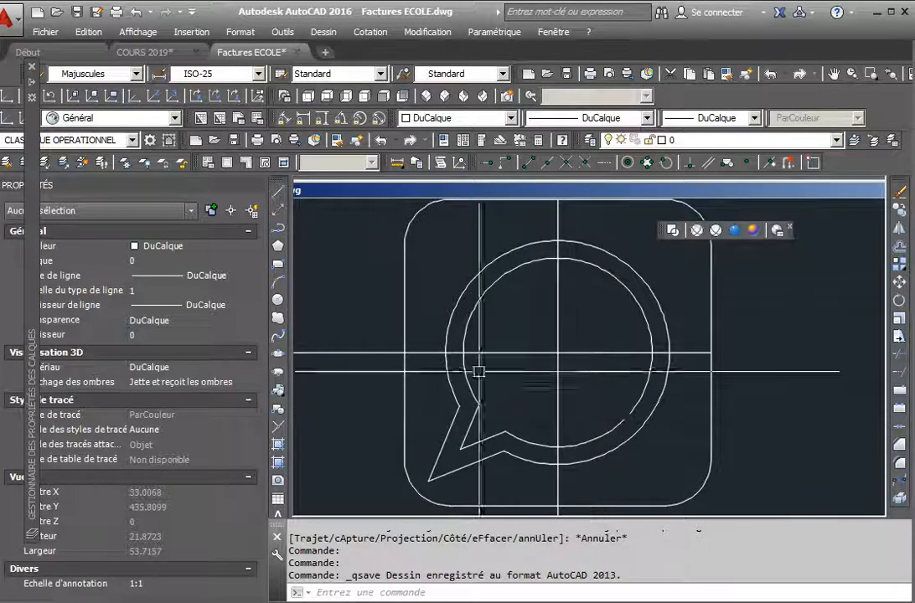
pyautogui.write('a')
pyautogui.press('Return')
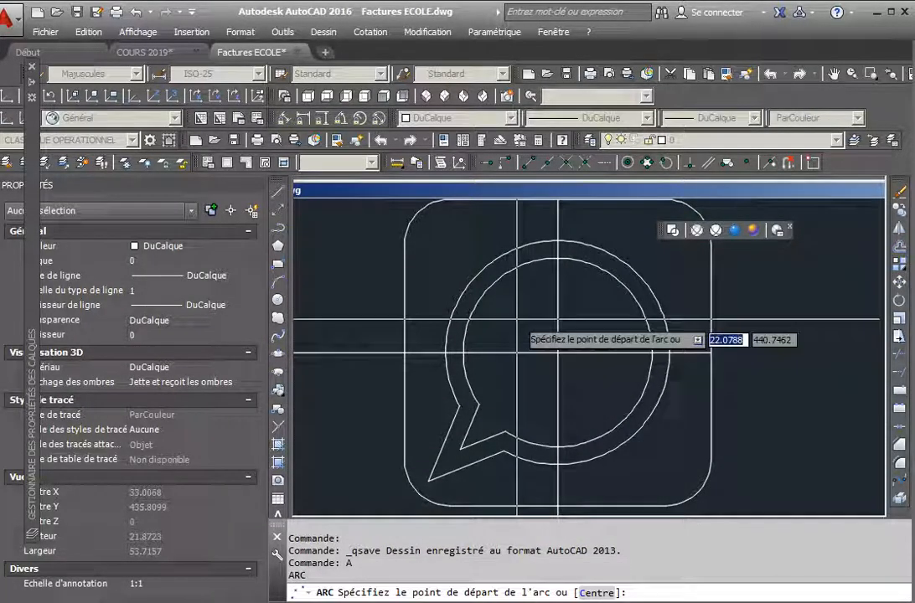
pyautogui.click(492, 283)
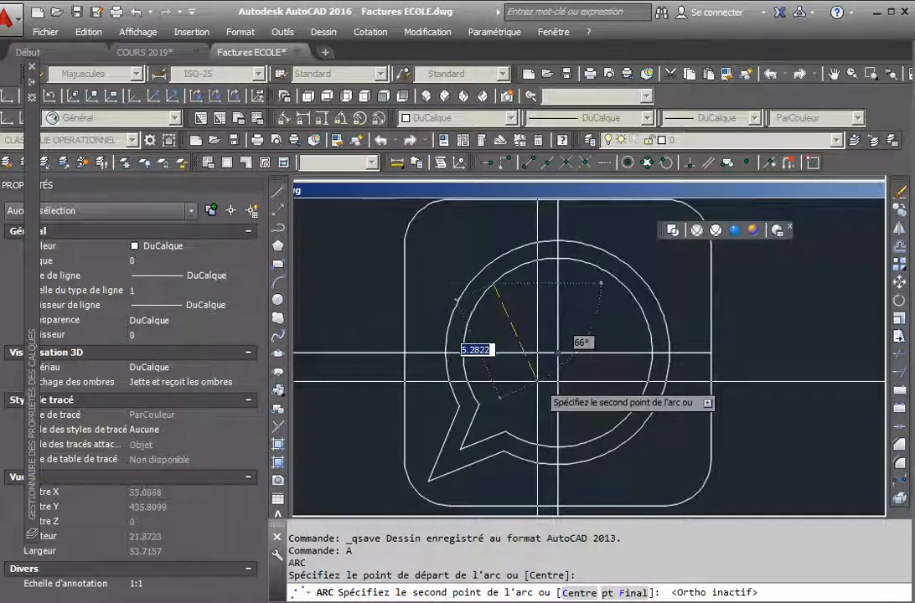
pyautogui.click(537, 376)
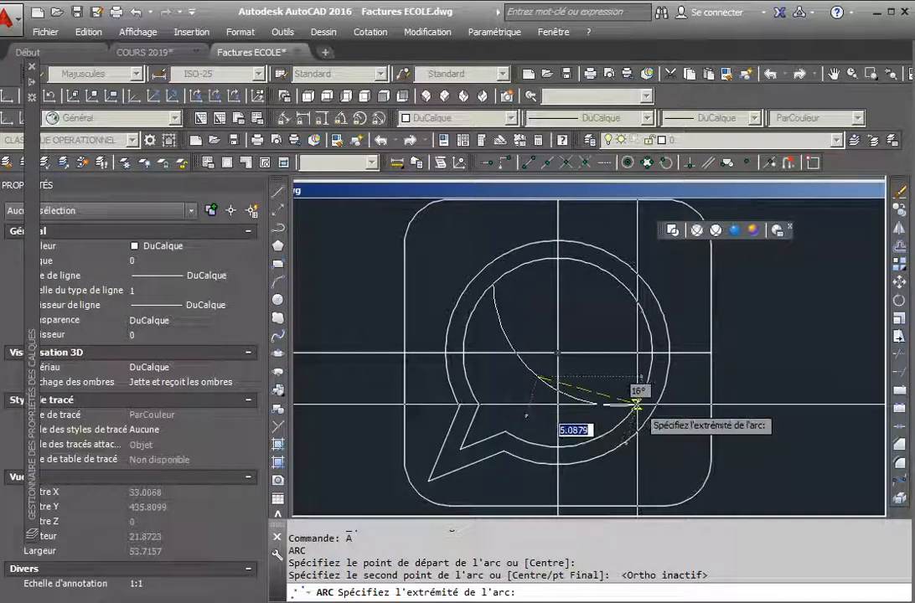
pyautogui.click(630, 411)
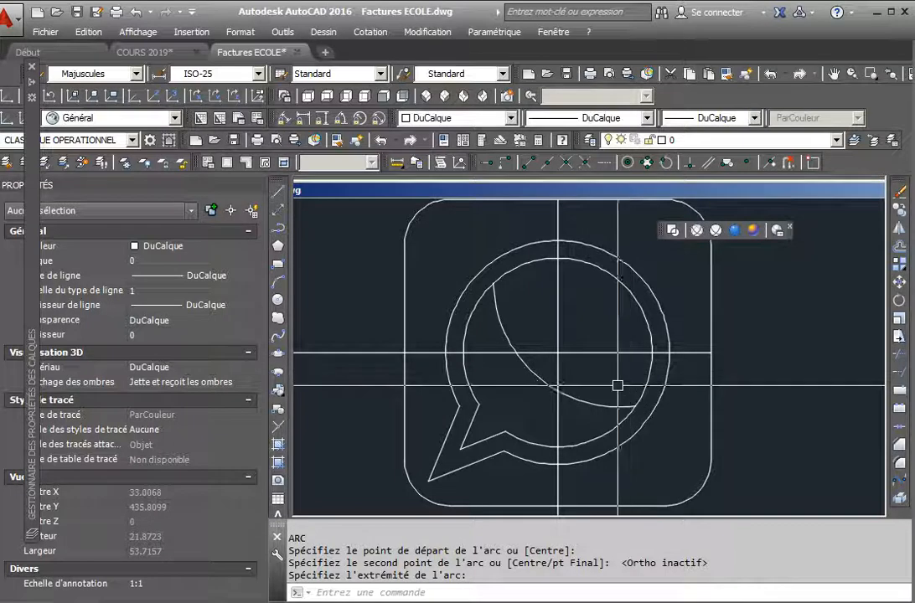
# - Draw a line from the inner tail tip to the ring's centre
pyautogui.write('l')
pyautogui.press('Return')
pyautogui.click(460, 449)
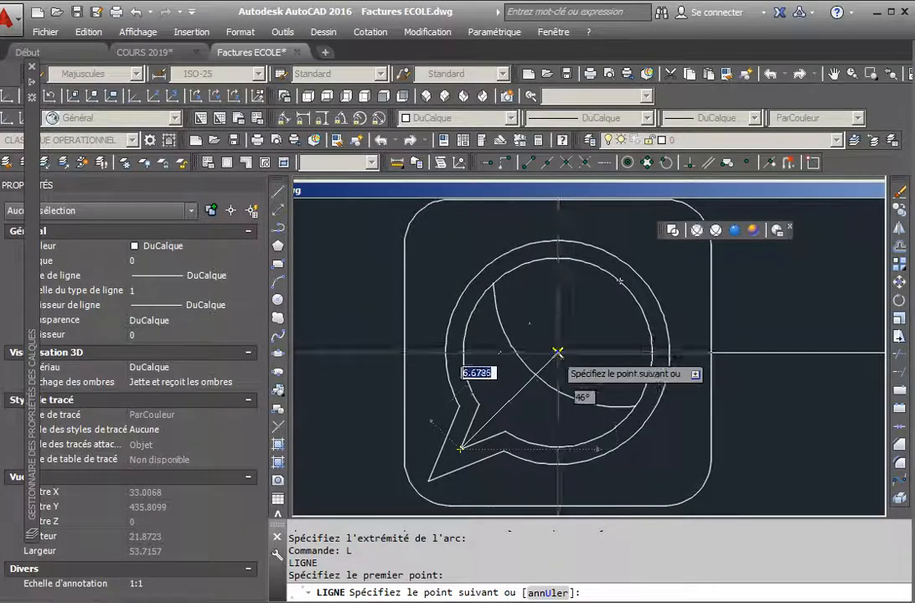
pyautogui.click(558, 353)
pyautogui.press('Escape')
# - Extend the line from the tail tip through the ring's centre to the opposite side of the inner arc
pyautogui.write('pr')
pyautogui.press('Return')
pyautogui.press('Return')
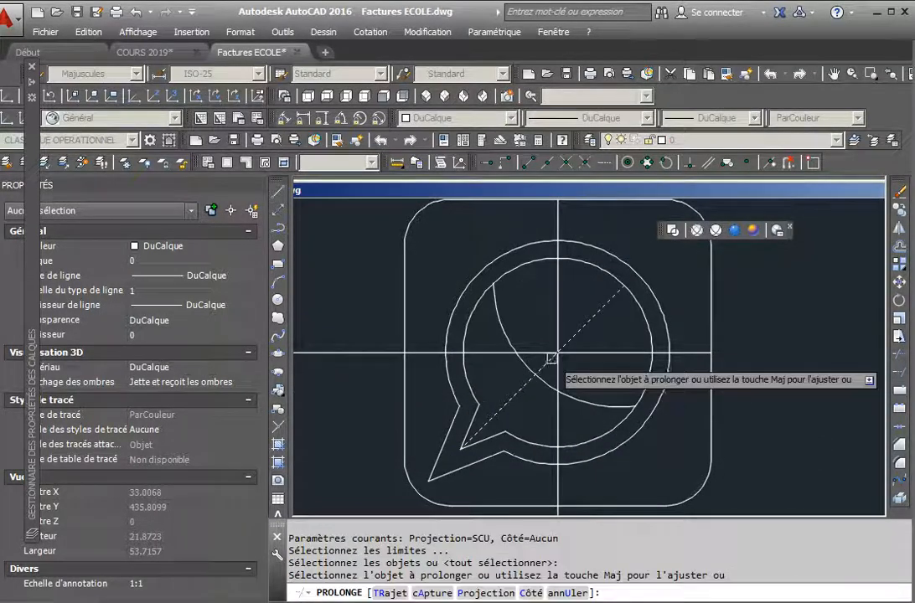
pyautogui.click(547, 363)
pyautogui.press('Escape')
pyautogui.click(556, 391)
pyautogui.scroll(5, 558, 393)
pyautogui.scroll(2, 540, 385)
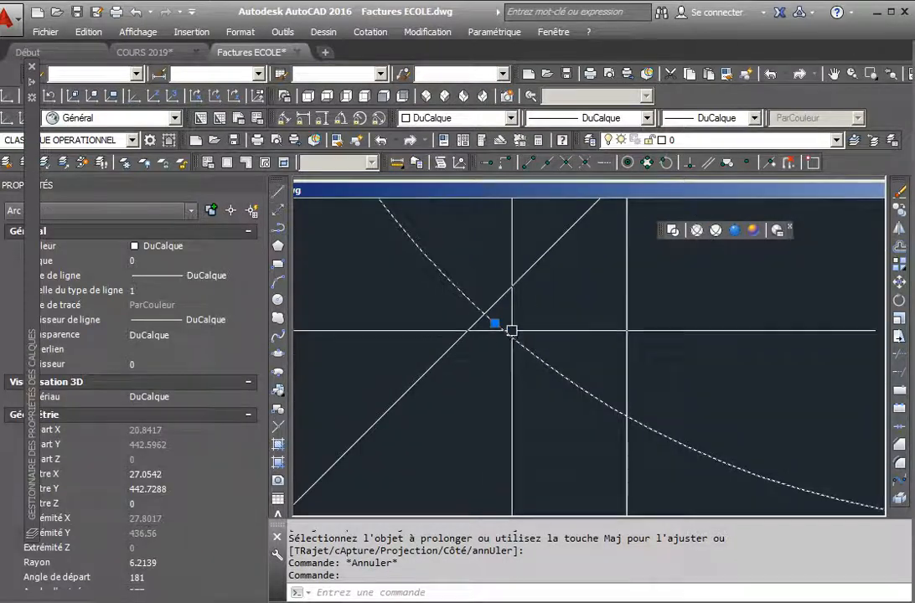
pyautogui.click(494, 322)
pyautogui.press('Escape')
pyautogui.press('Escape')
# - Trim the upper-left half of the three-point arc at the diagonal line
pyautogui.scroll(-3, 537, 376)
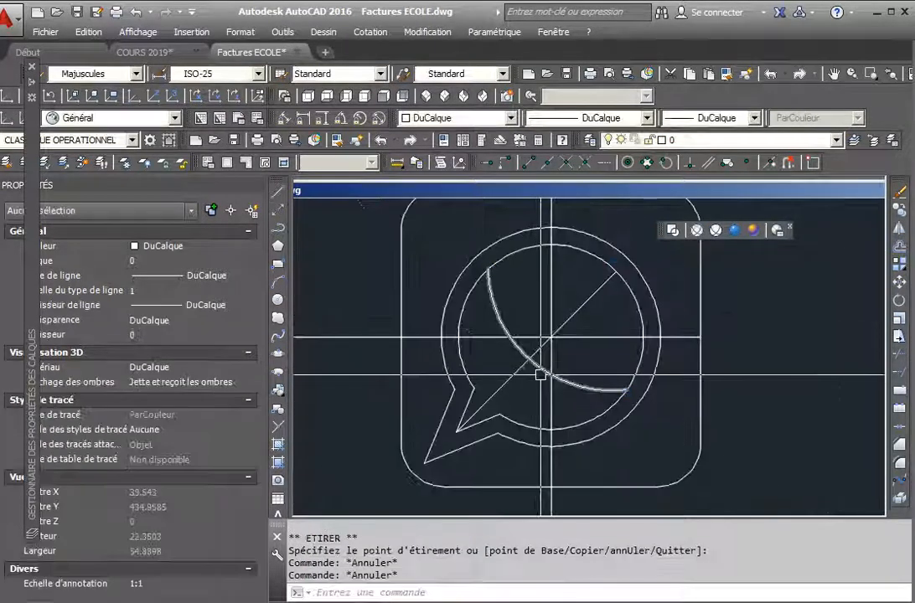
pyautogui.scroll(1, 536, 375)
pyautogui.write('aj')
pyautogui.press('Return')
pyautogui.click(505, 364)
pyautogui.press('Return')
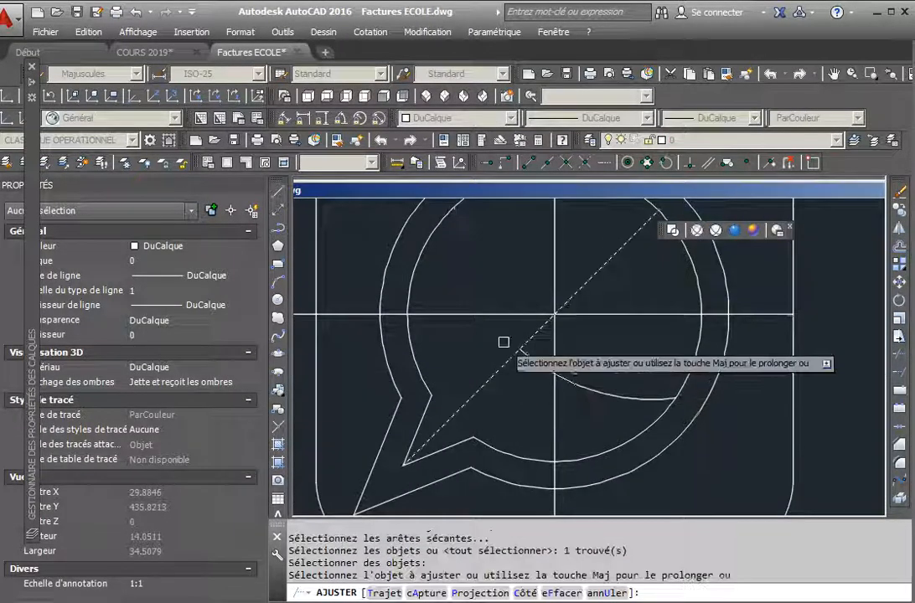
pyautogui.click(503, 338)
pyautogui.press('Escape')
pyautogui.press('Escape')
# - Mirror the remaining half arc about the diagonal line, keeping the original
pyautogui.scroll(-2, 529, 394)
pyautogui.click(578, 377)
pyautogui.press('Escape')
pyautogui.click(577, 394)
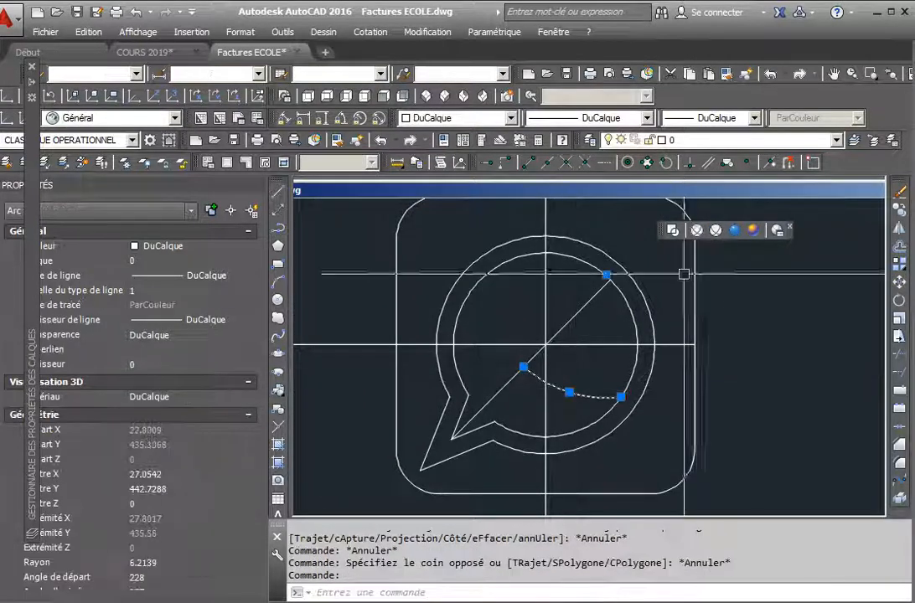
pyautogui.click(899, 230)
pyautogui.scroll(4, 507, 380)
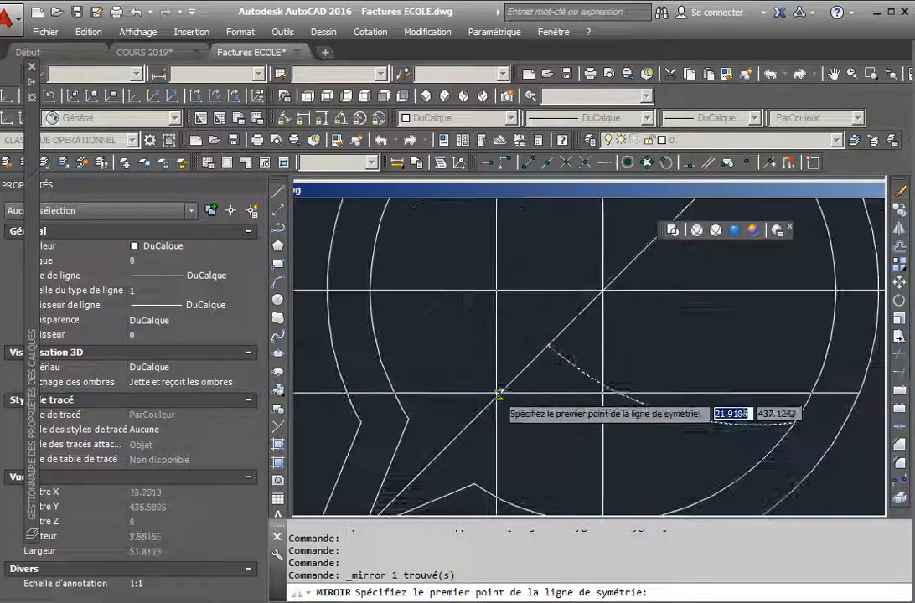
pyautogui.click(510, 381)
pyautogui.click(565, 327)
pyautogui.press('Escape')
pyautogui.scroll(-3, 521, 354)
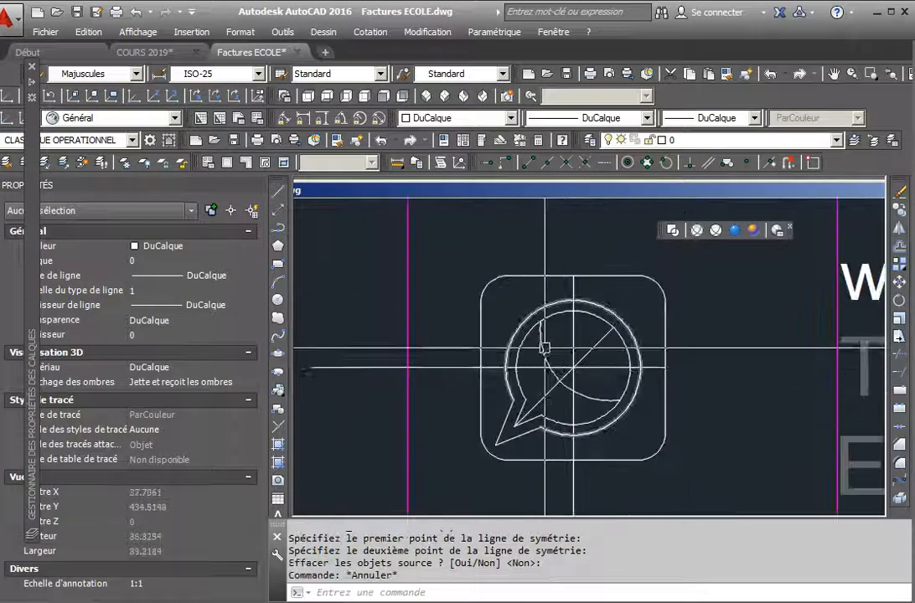
pyautogui.scroll(3, 579, 414)
pyautogui.scroll(-2, 559, 403)
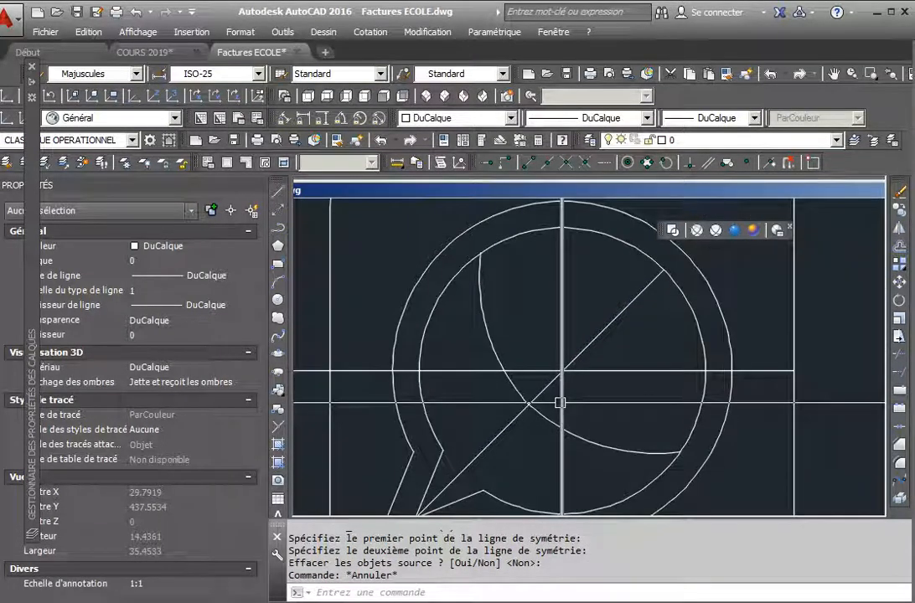
pyautogui.scroll(1, 586, 448)
pyautogui.scroll(-3, 537, 374)
pyautogui.scroll(2, 588, 451)
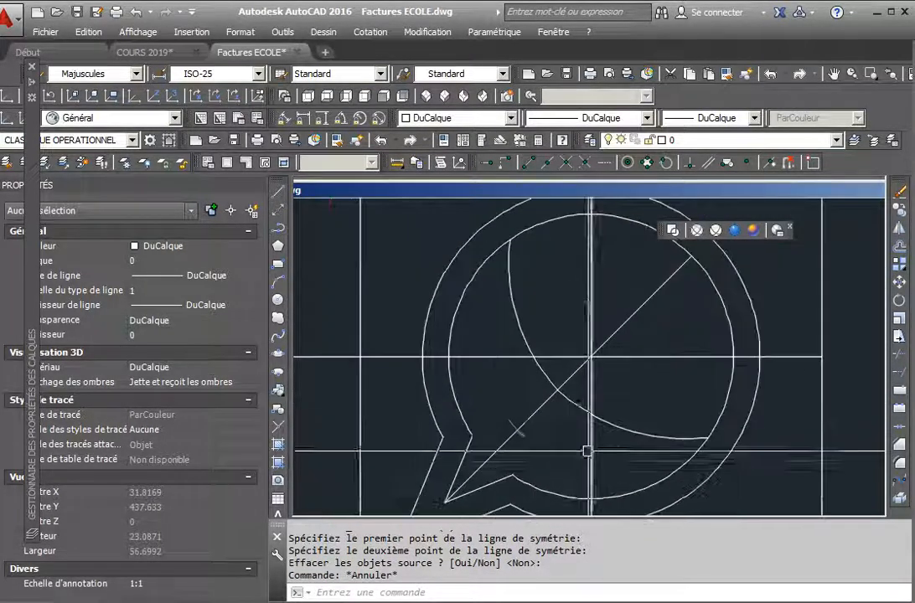
pyautogui.scroll(-2, 537, 387)
pyautogui.scroll(2, 583, 408)
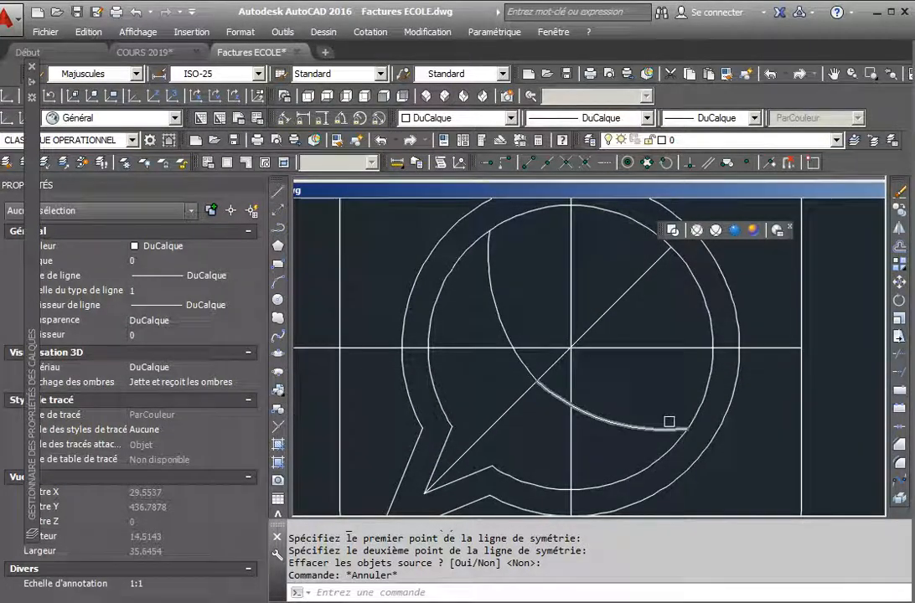
pyautogui.scroll(2, 622, 432)
pyautogui.scroll(-2, 645, 429)
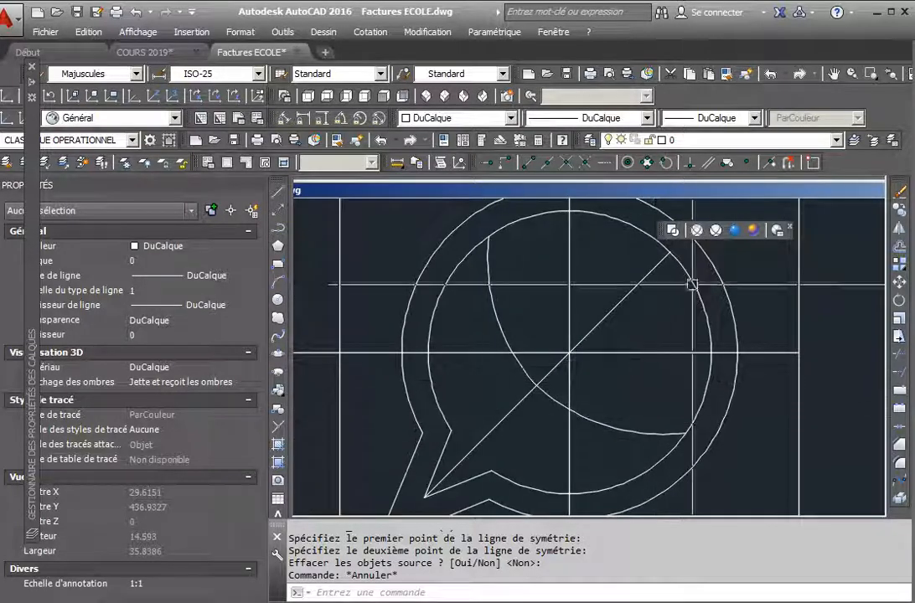
pyautogui.click(526, 373)
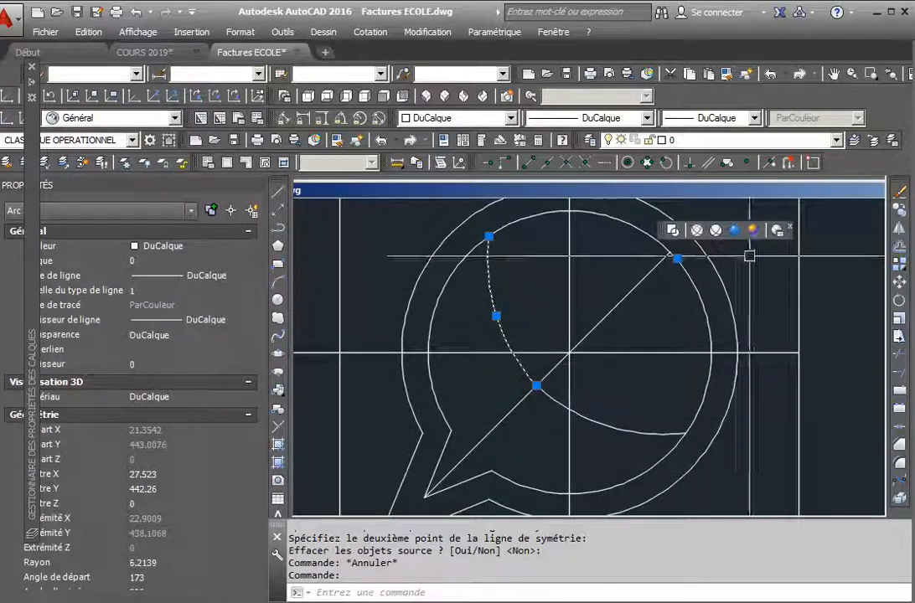
pyautogui.click(899, 231)
pyautogui.scroll(3, 620, 428)
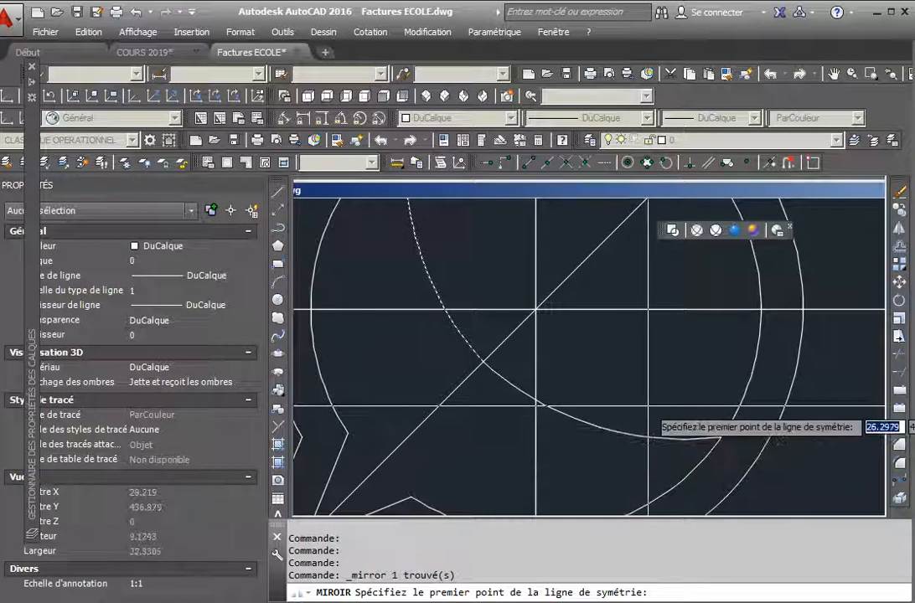
pyautogui.press('Escape')
pyautogui.press('Escape')
# - Draw a small three-point arc rising from the lower right half of the inner curve and curling upward
pyautogui.scroll(2, 649, 415)
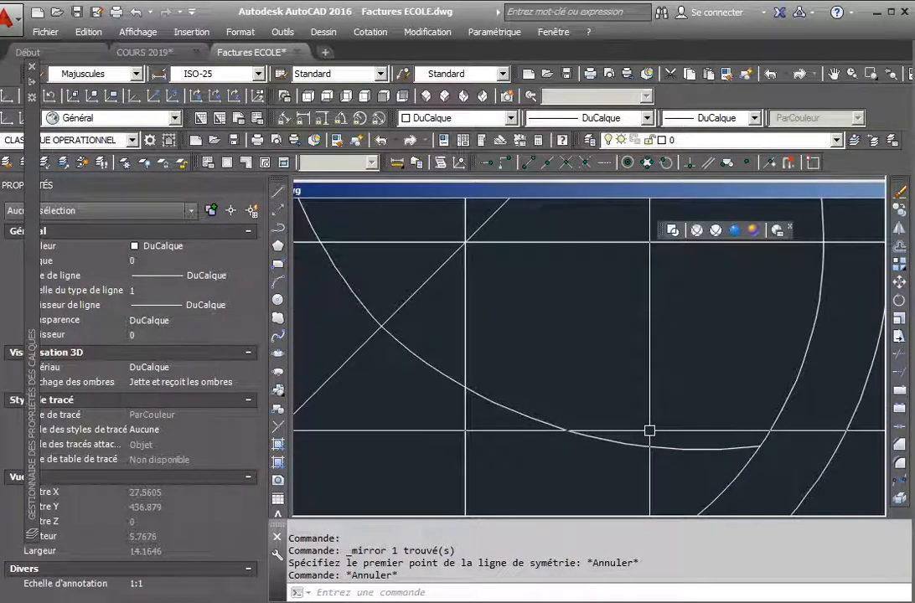
pyautogui.write('a')
pyautogui.press('Return')
pyautogui.scroll(1, 650, 435)
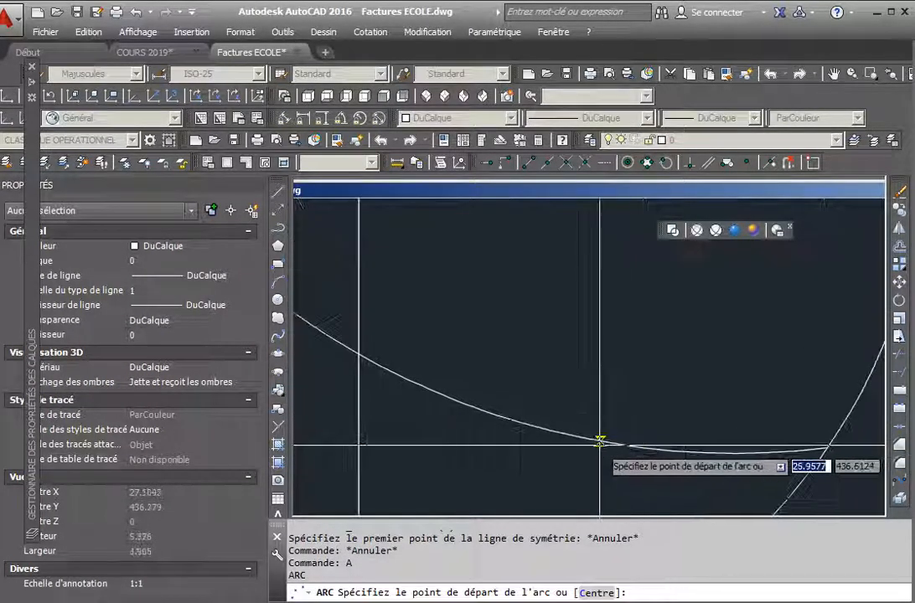
pyautogui.click(599, 441)
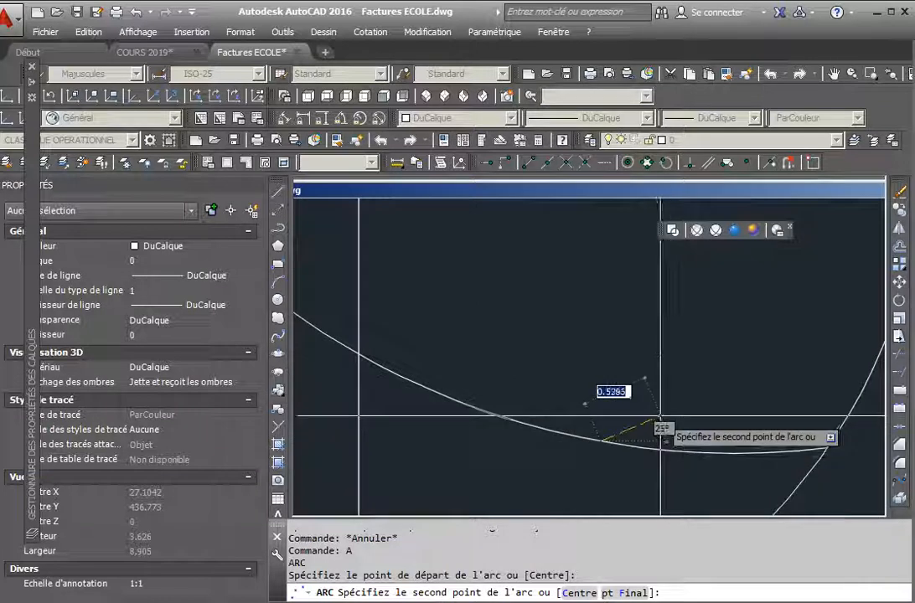
pyautogui.click(658, 413)
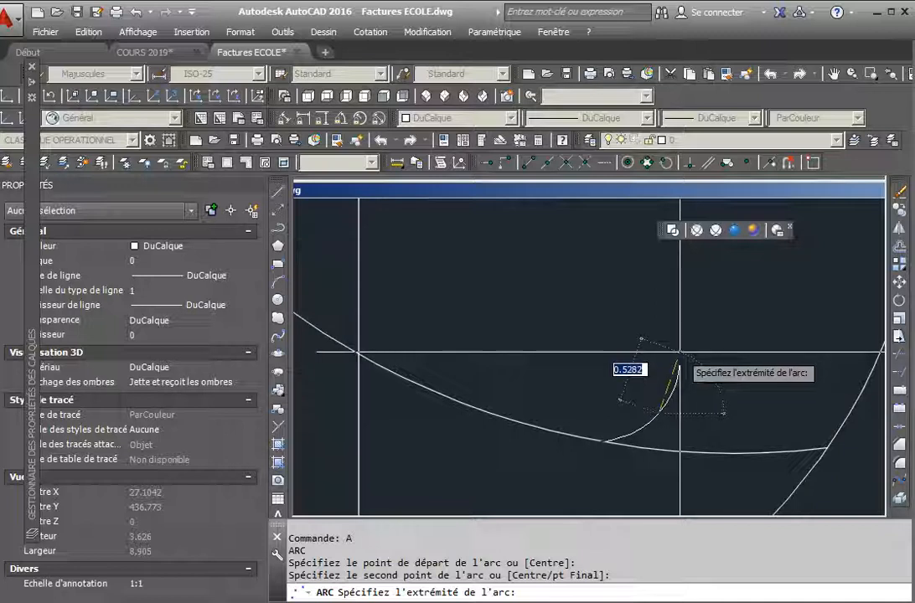
pyautogui.click(680, 351)
pyautogui.press('Escape')
pyautogui.press('Escape')
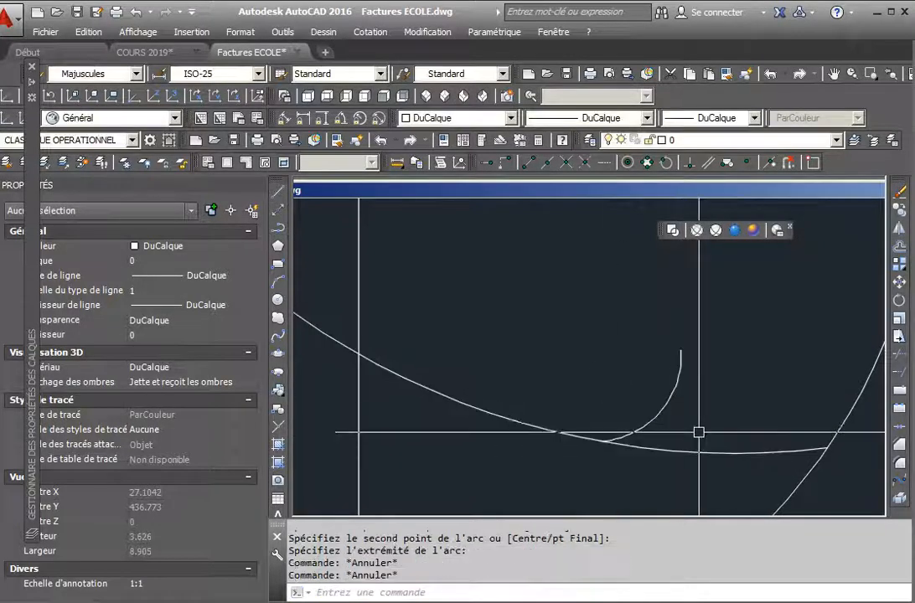
# - Draw a gently sloping line about 1.36 long just above the small arc, rising toward the upper left
pyautogui.write('L')
pyautogui.press('Return')
pyautogui.click(683, 345)
pyautogui.scroll(-2, 631, 366)
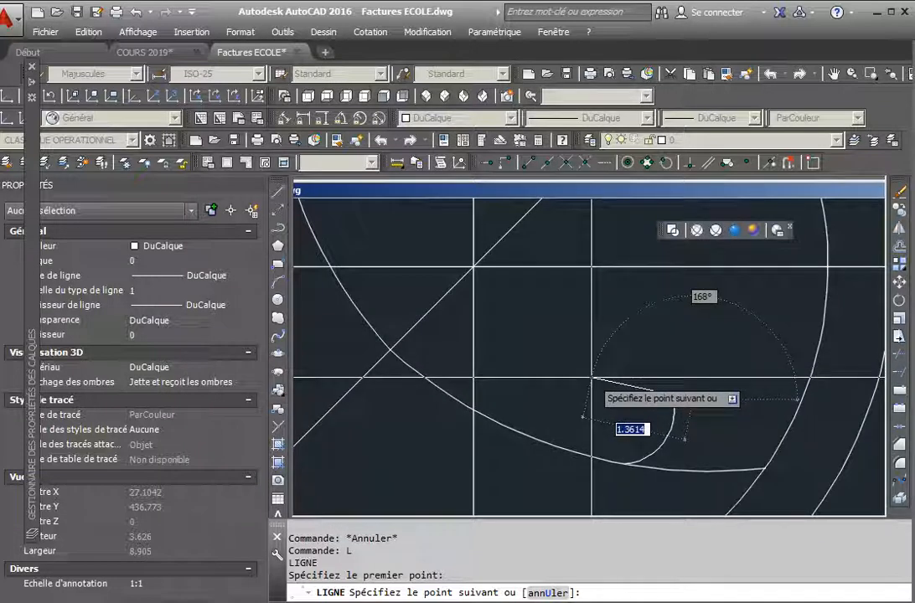
pyautogui.click(592, 378)
pyautogui.press('Escape')
pyautogui.press('Escape')
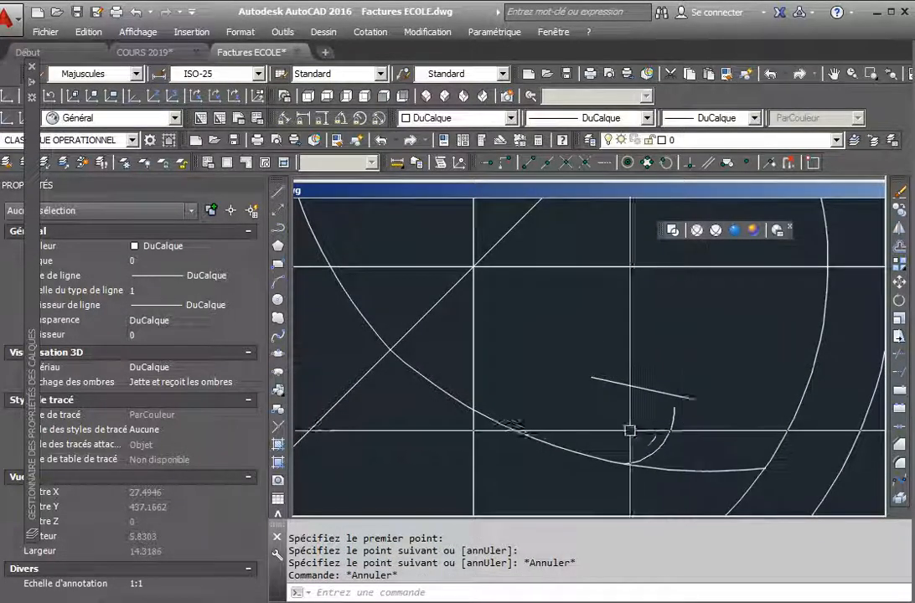
# - Draw a short steep line crossing the sloping line near its upper-left end
pyautogui.scroll(4, 638, 434)
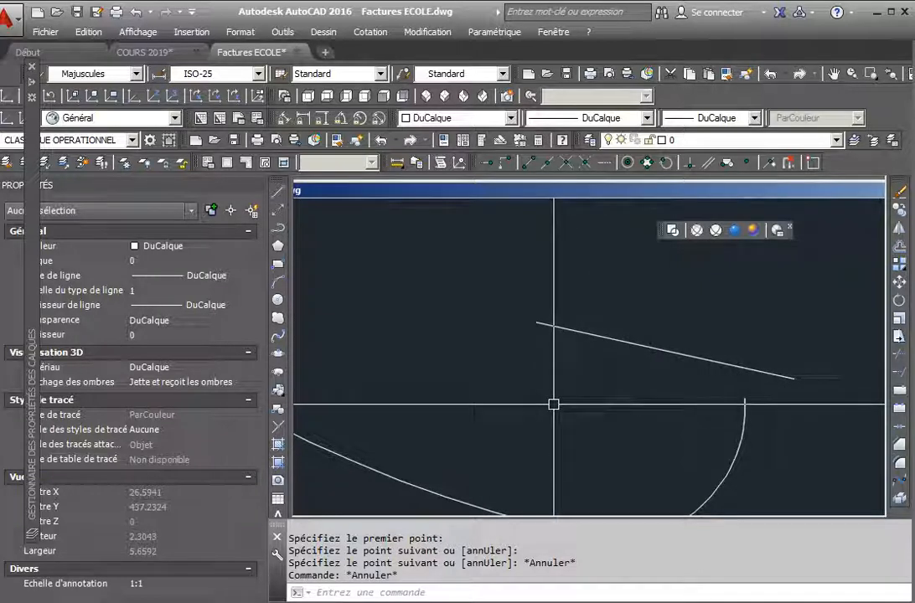
pyautogui.write('L')
pyautogui.press('Return')
pyautogui.scroll(-2, 554, 406)
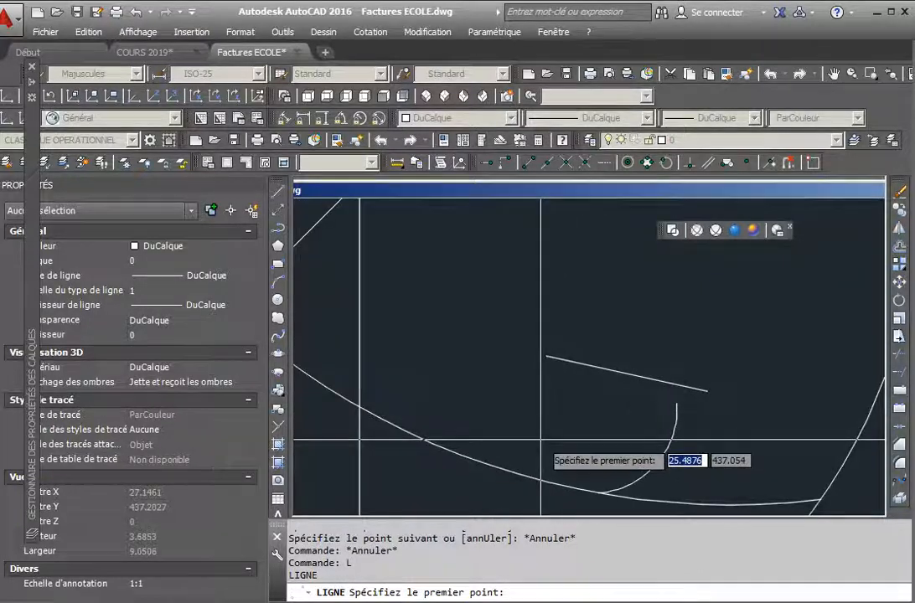
pyautogui.click(541, 439)
pyautogui.press('Escape')
pyautogui.press('Escape')
pyautogui.press('Return')
pyautogui.click(531, 415)
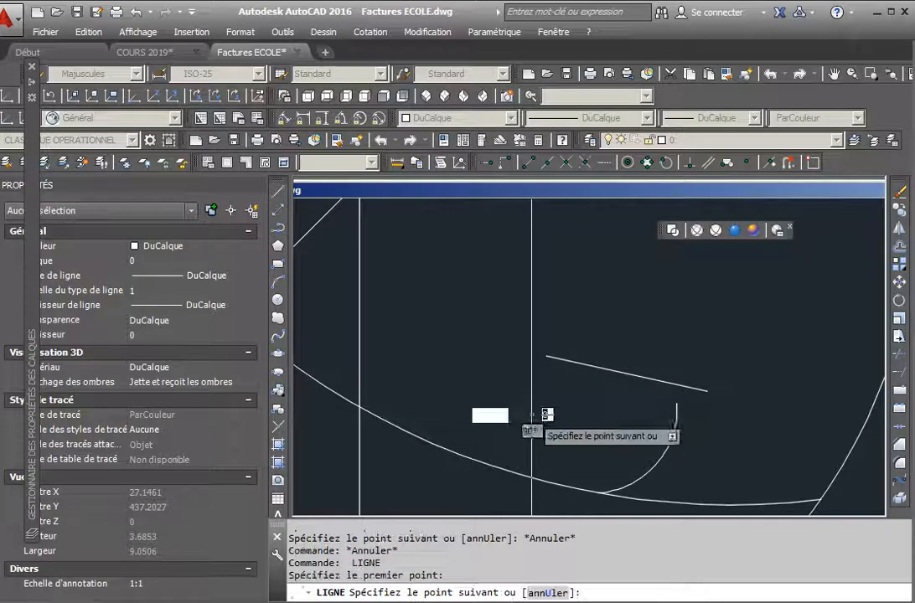
pyautogui.click(592, 320)
pyautogui.press('Escape')
pyautogui.press('Escape')
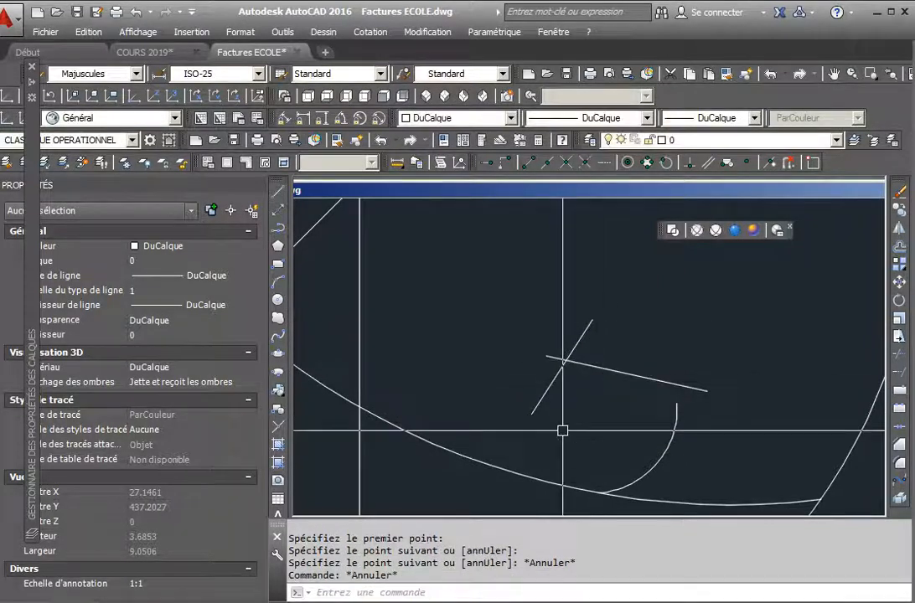
# - Try to fillet the two crossing lines with the current 2.1938 radius
pyautogui.write('rd')
pyautogui.press('Return')
pyautogui.click(556, 375)
pyautogui.click(594, 365)
pyautogui.press('Return')
pyautogui.click(562, 368)
pyautogui.click(590, 369)
pyautogui.press('Return')
pyautogui.click(557, 379)
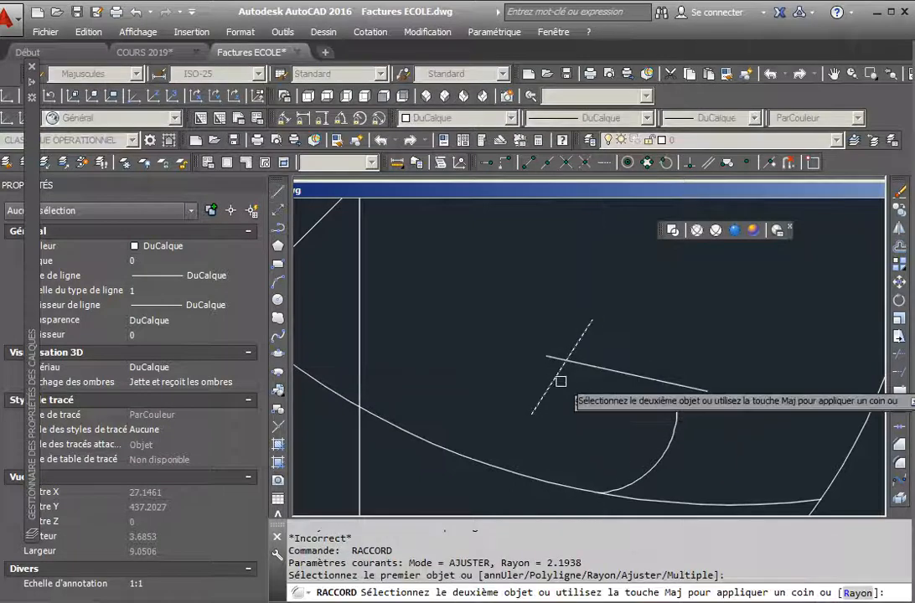
pyautogui.click(610, 369)
pyautogui.press('Escape')
pyautogui.press('Escape')
pyautogui.press('Escape')
# - Fillet the two crossing lines with a radius of about 0.42 defined by two picked points
pyautogui.write('r')
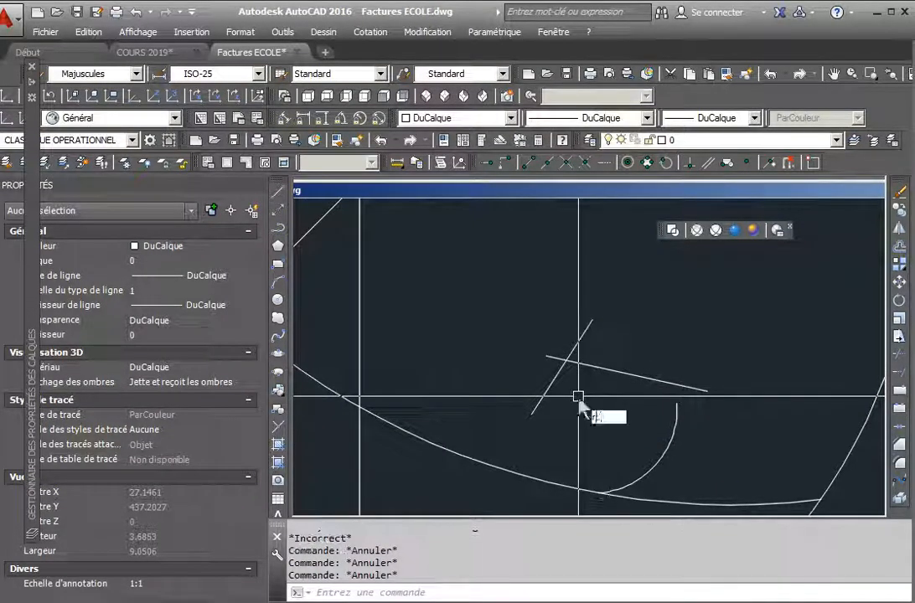
pyautogui.write('d')
pyautogui.press('Return')
pyautogui.write('r')
pyautogui.press('Return')
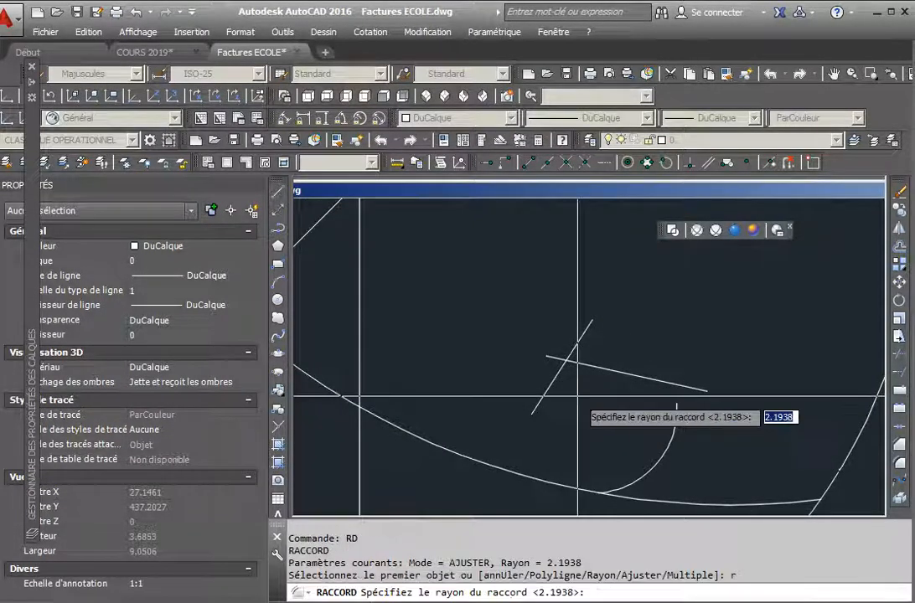
pyautogui.click(574, 385)
pyautogui.click(557, 373)
pyautogui.click(593, 366)
# - Try filleting the sloping line into the small arc with the 0.4248 radius, and undo that fillet
pyautogui.scroll(-2, 620, 436)
pyautogui.scroll(4, 632, 431)
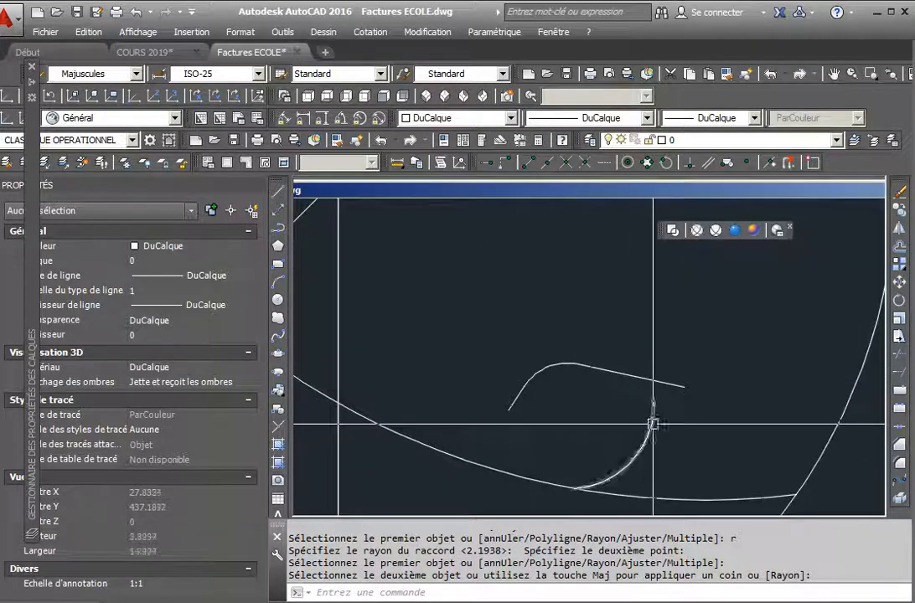
pyautogui.press('Escape')
pyautogui.press('Return')
pyautogui.click(597, 350)
pyautogui.press('Escape')
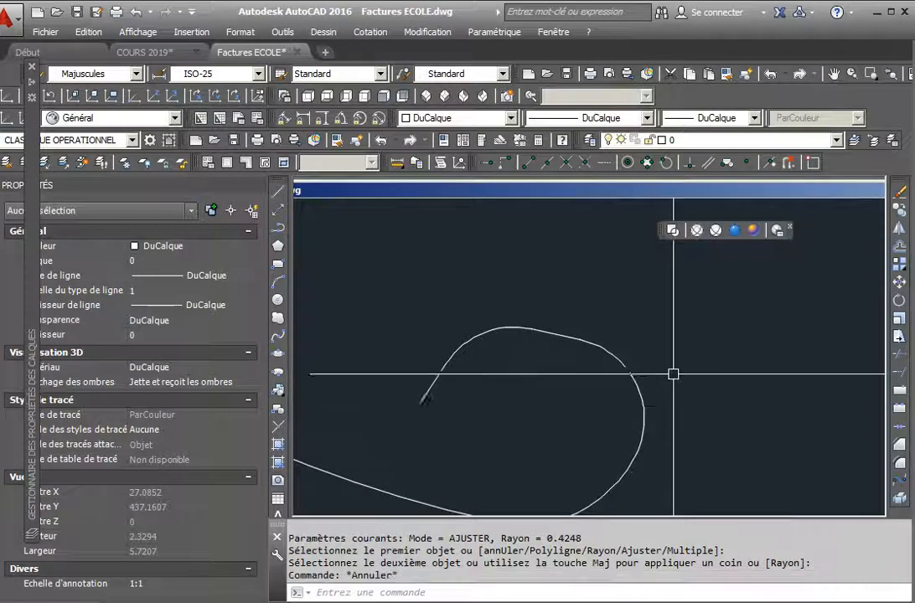
pyautogui.scroll(-3, 712, 413)
pyautogui.write('u')
pyautogui.press('Return')
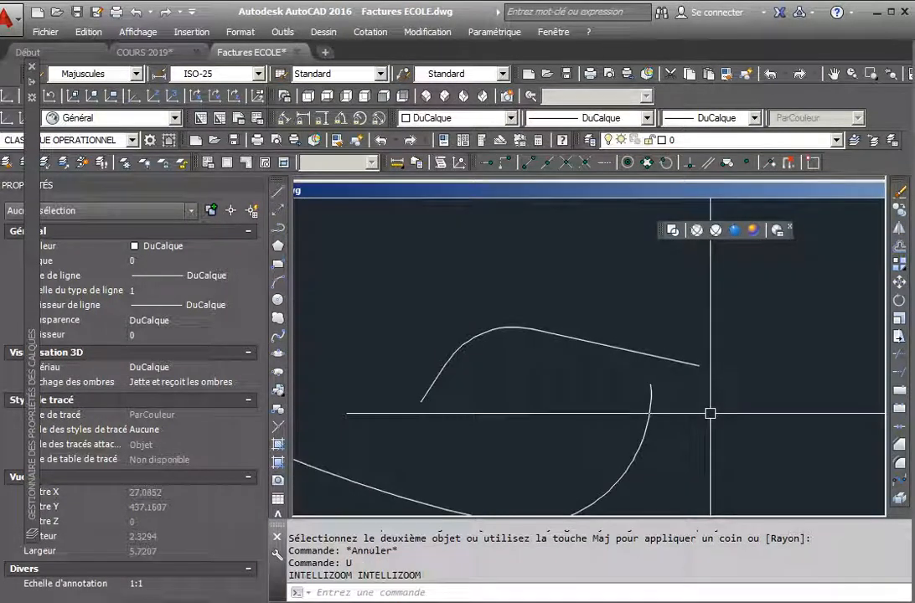
# - Fillet the sloping line into the small arc with a radius of about 0.11 defined by two picked points
pyautogui.press('Return')
pyautogui.write('r')
pyautogui.press('Return')
pyautogui.click(686, 399)
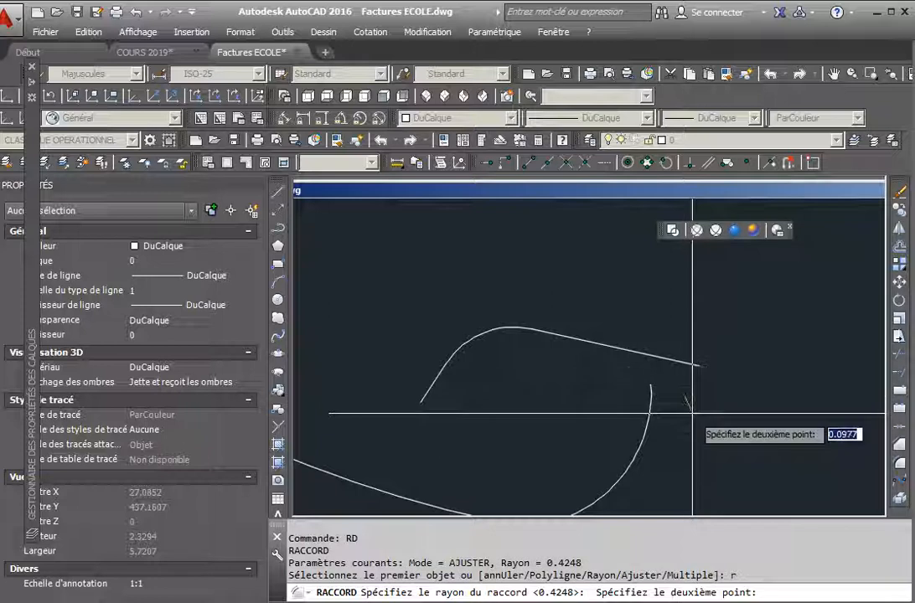
pyautogui.click(692, 413)
pyautogui.click(652, 390)
pyautogui.press('Escape')
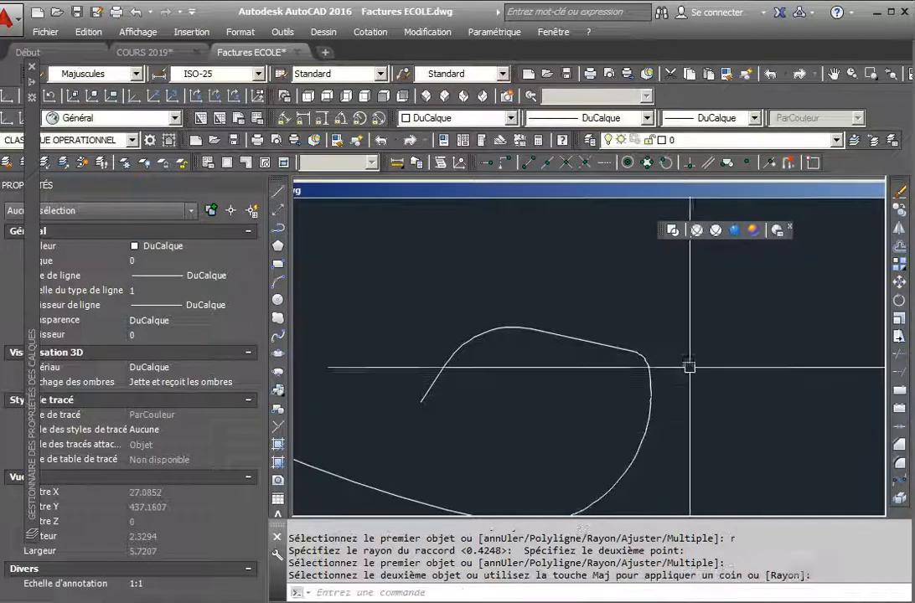
# - Offset the lower right half of the inner curve about 0.79 toward the ring's centre
pyautogui.scroll(-4, 725, 447)
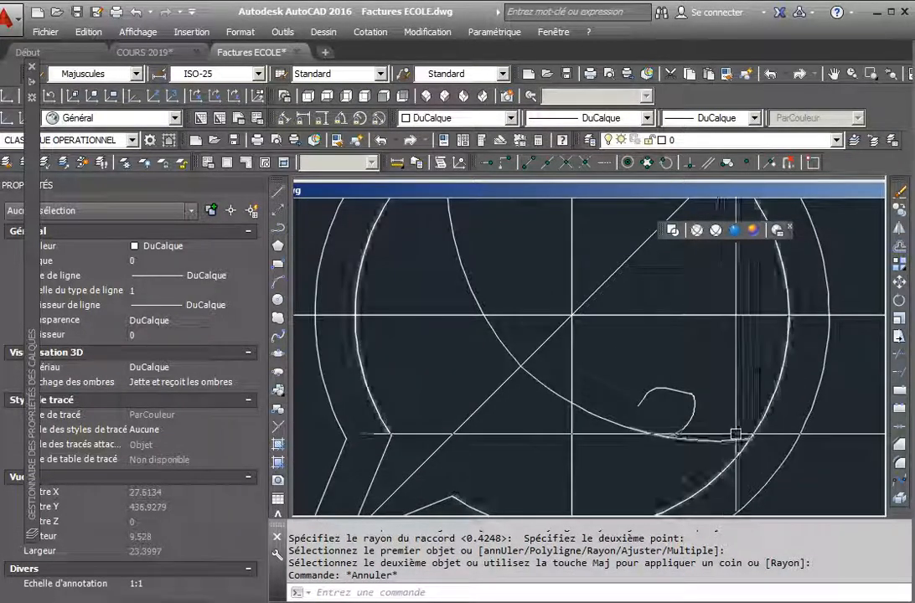
pyautogui.scroll(-3, 698, 445)
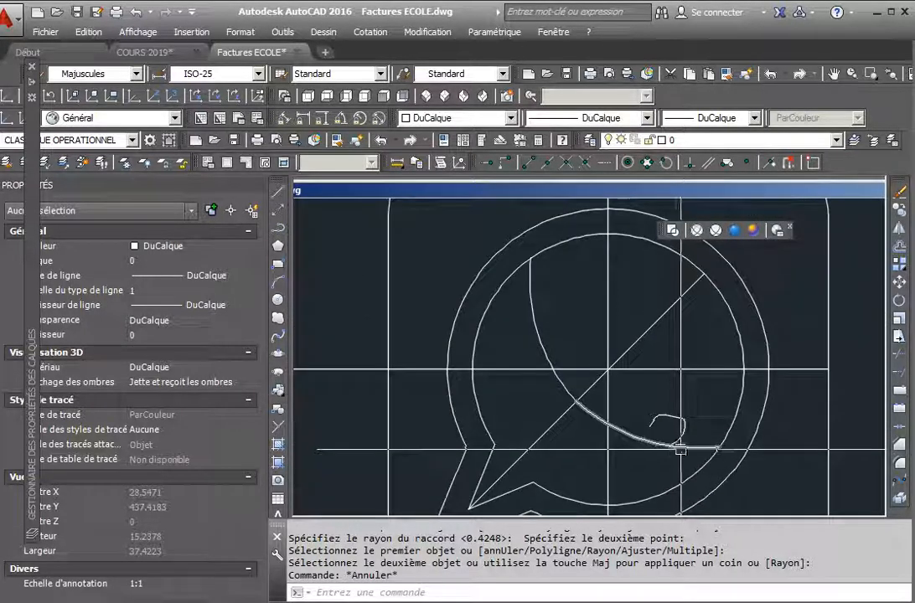
pyautogui.scroll(3, 656, 422)
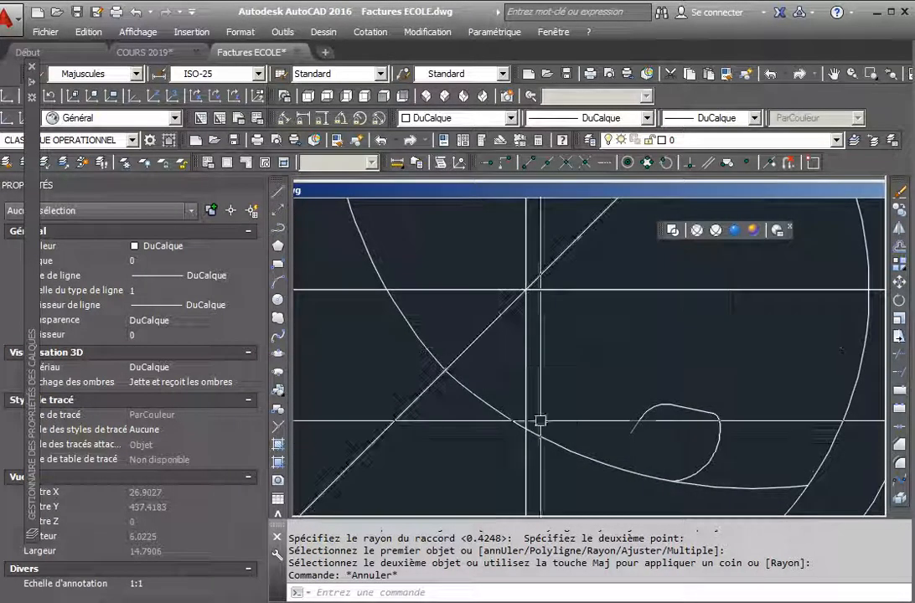
pyautogui.write('d')
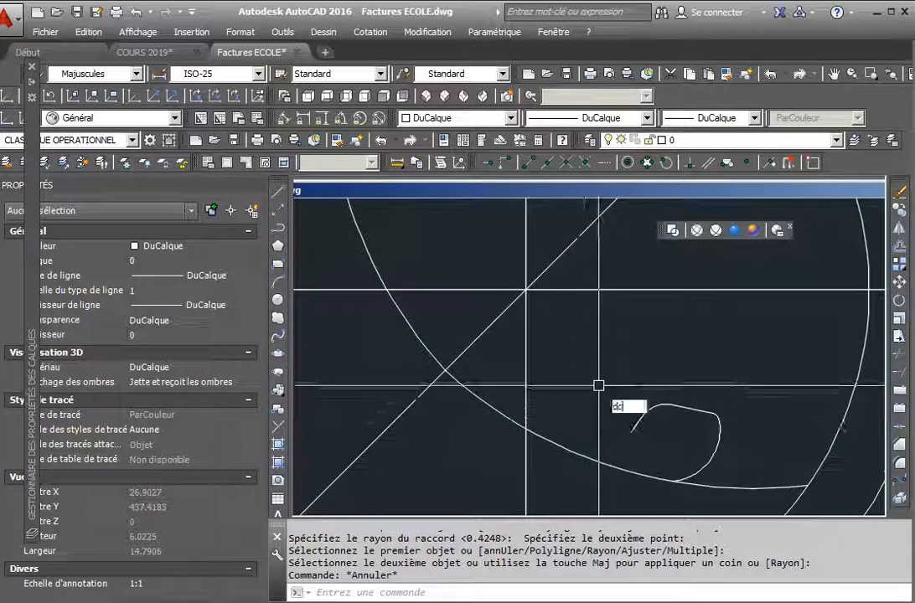
pyautogui.write('c')
pyautogui.press('Return')
pyautogui.click(573, 453)
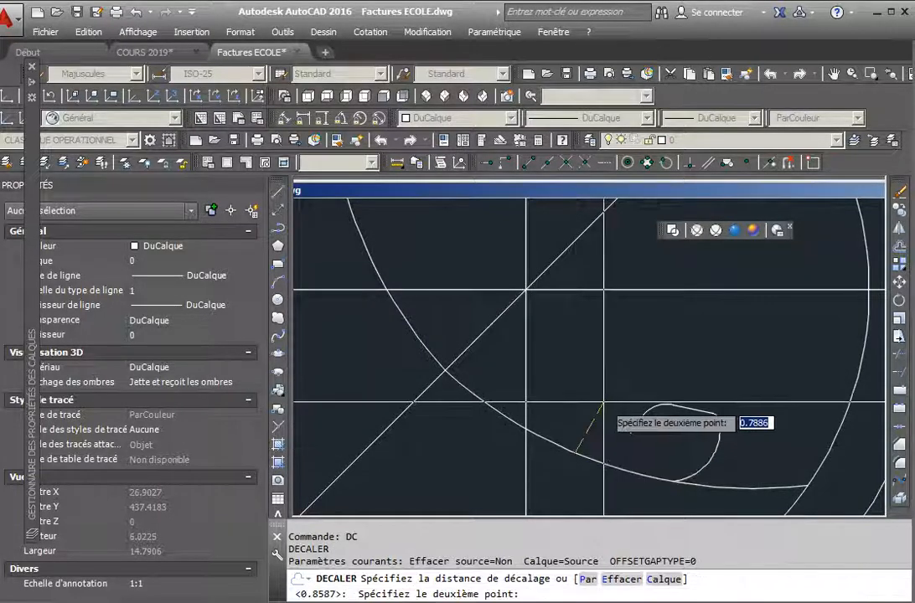
pyautogui.click(602, 405)
pyautogui.click(578, 460)
pyautogui.click(601, 418)
pyautogui.press('Escape')
# - Offset the same half curve inward by a slightly smaller picked distance and erase the first offset copy
pyautogui.write('dc')
pyautogui.press('Return')
pyautogui.click(558, 444)
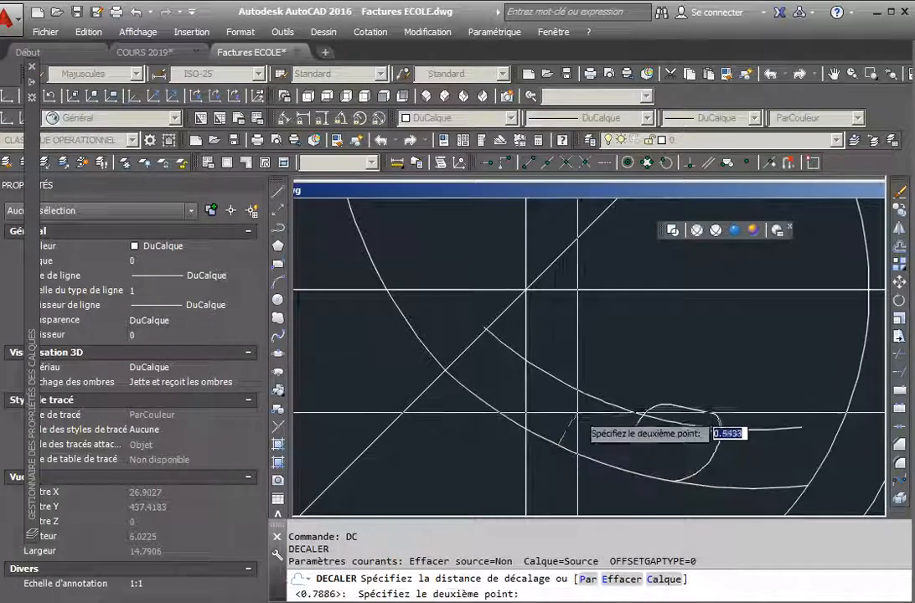
pyautogui.click(584, 441)
pyautogui.click(581, 451)
pyautogui.click(645, 456)
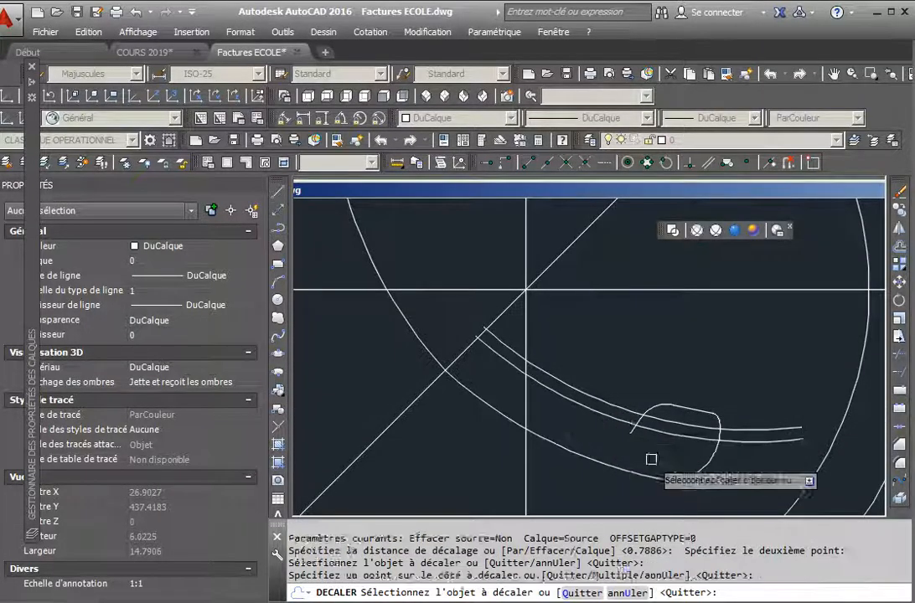
pyautogui.press('Escape')
pyautogui.press('Escape')
pyautogui.click(658, 420)
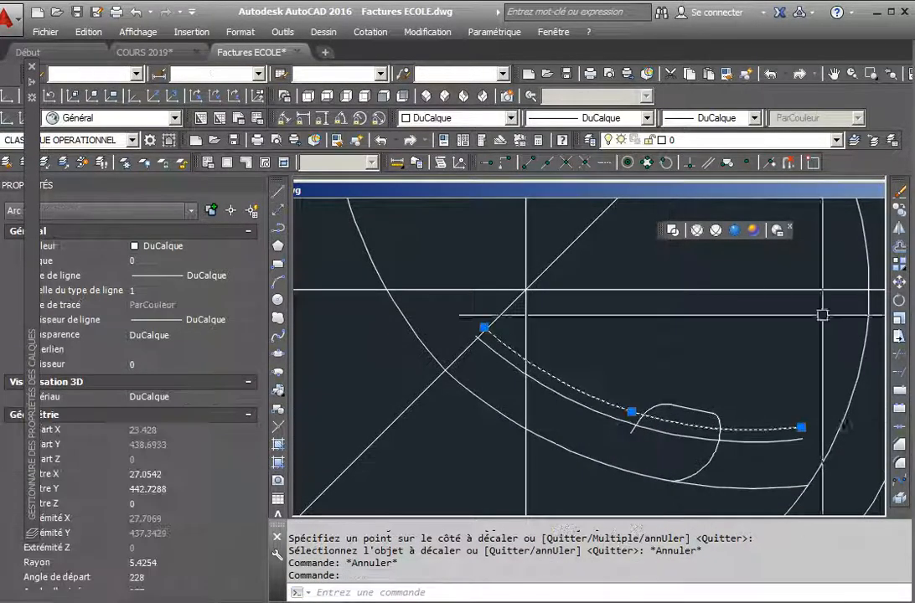
pyautogui.click(901, 192)
# - Fillet the remaining offset arc into the short steep line with the 0.1090 radius
pyautogui.press('Return')
pyautogui.scroll(1, 647, 422)
pyautogui.click(617, 427)
pyautogui.click(635, 423)
pyautogui.press('Escape')
# - Draw a sloping reference line about 1.11 long in the gap between the handset's rounded end and the ring
pyautogui.scroll(-3, 680, 427)
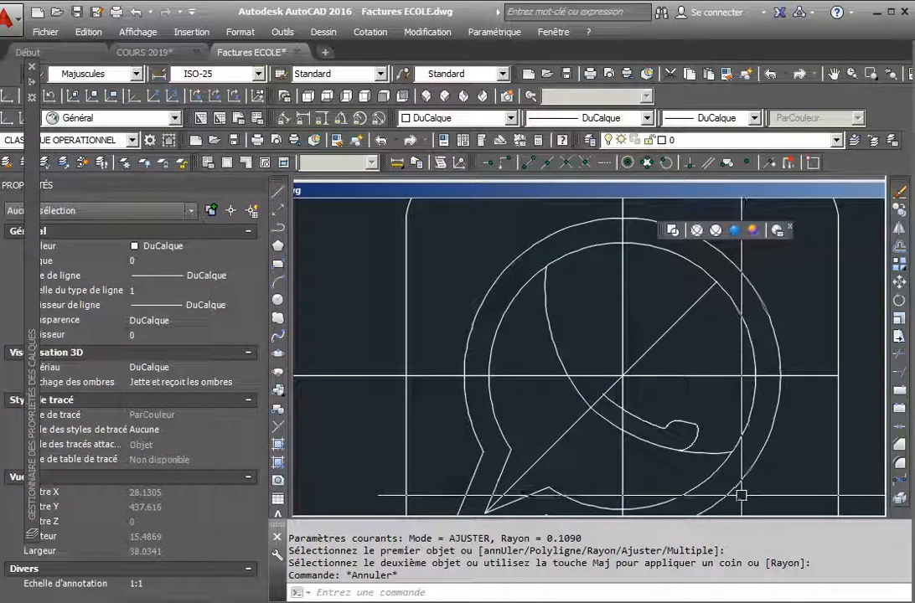
pyautogui.scroll(4, 680, 443)
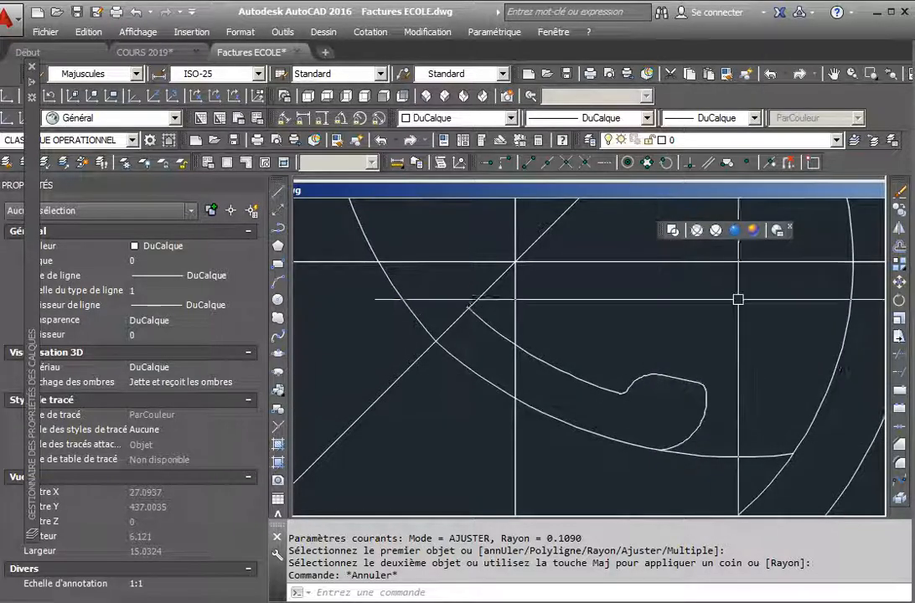
pyautogui.write('L')
pyautogui.press('Return')
pyautogui.click(771, 313)
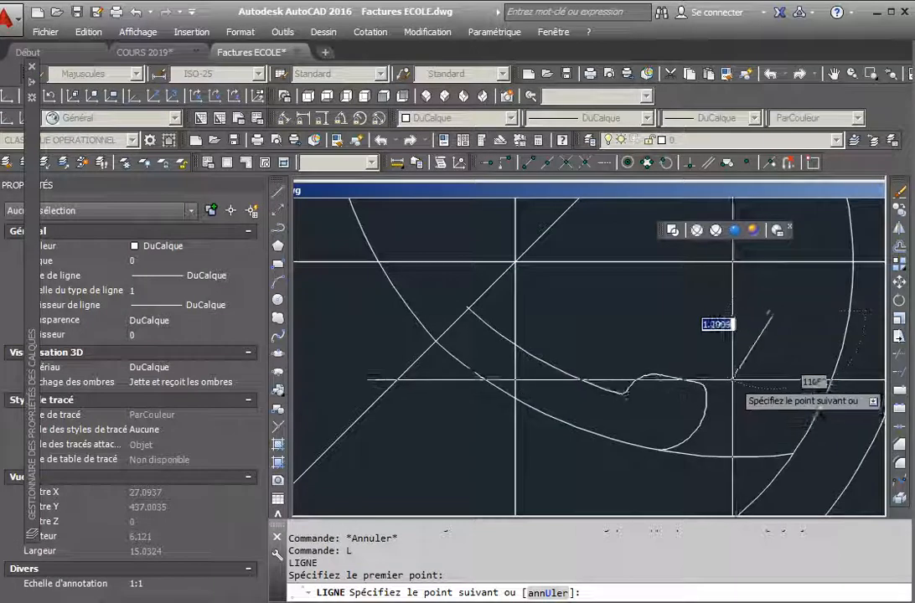
pyautogui.press('Escape')
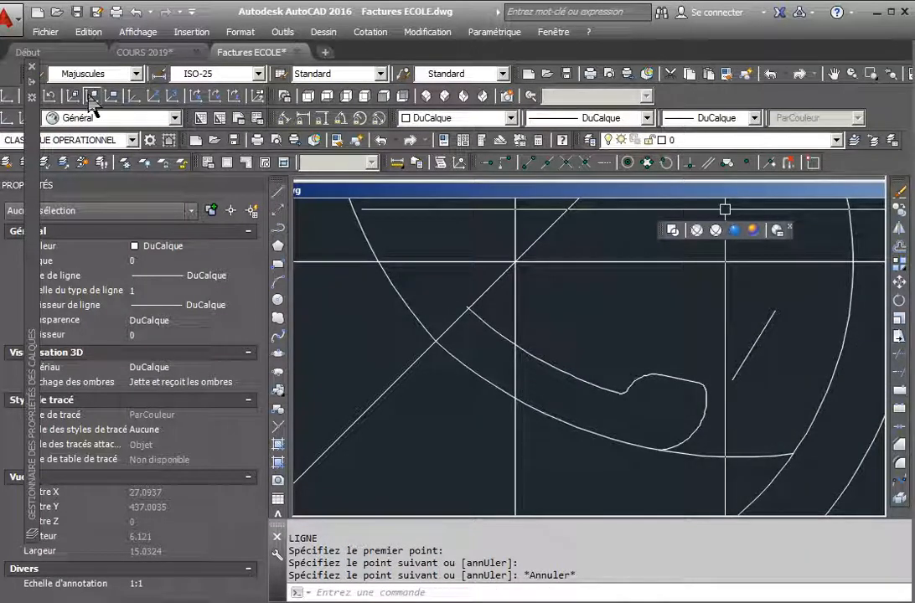
pyautogui.click(93, 95)
pyautogui.scroll(-5, 694, 377)
pyautogui.scroll(5, 695, 380)
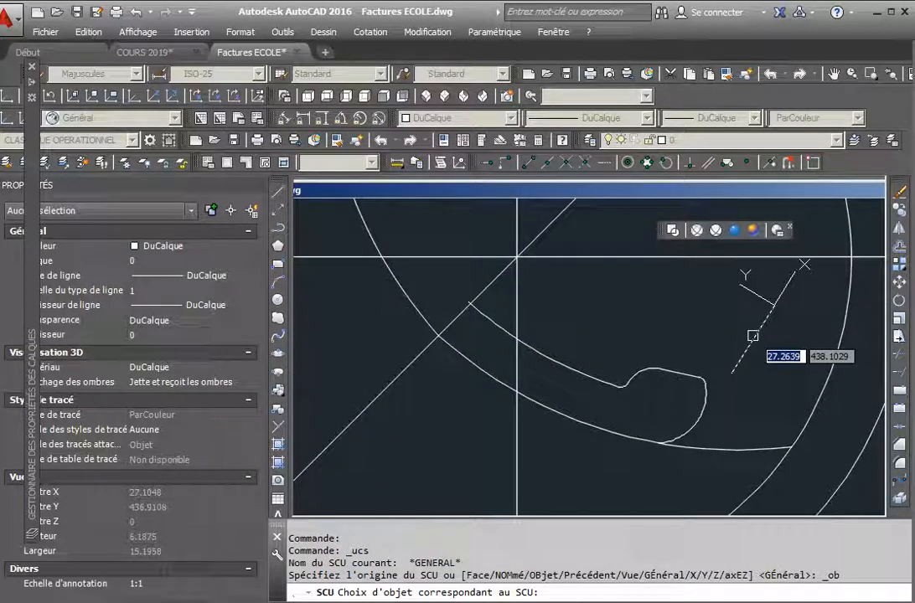
pyautogui.press('Escape')
pyautogui.scroll(-5, 719, 362)
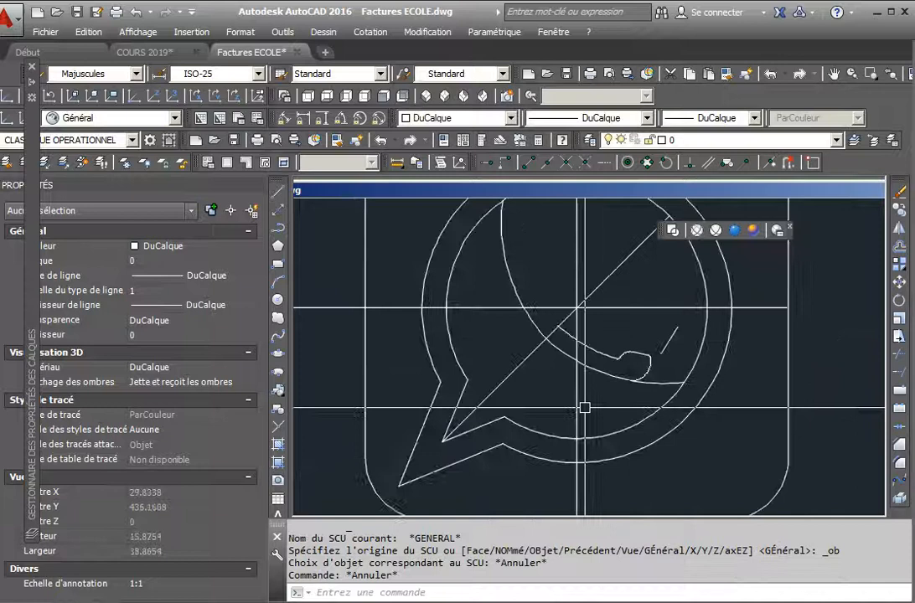
pyautogui.scroll(2, 727, 410)
pyautogui.scroll(-2, 602, 245)
pyautogui.press('Escape')
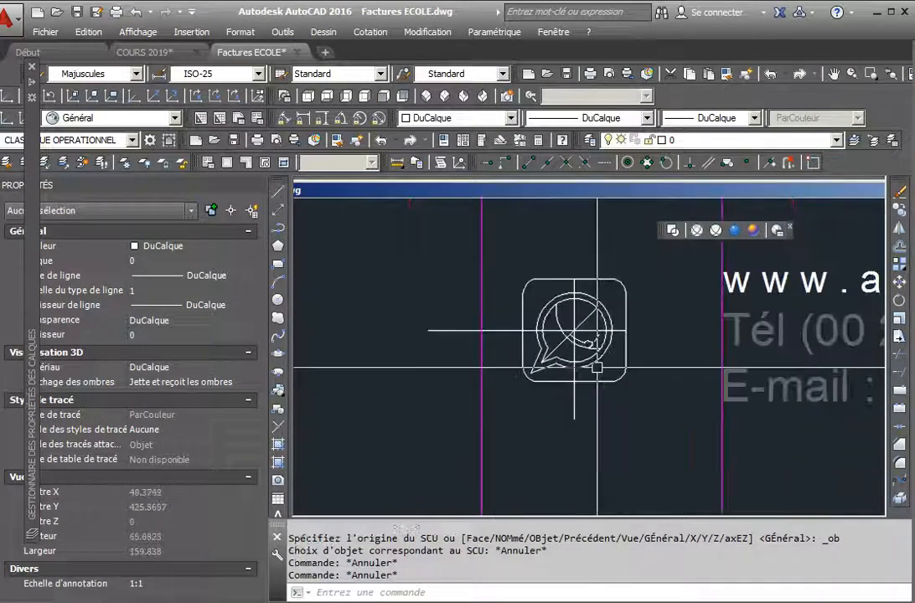
# - Zoom out to the whole drawing and regenerate the model display around the symbol
pyautogui.write('z')
pyautogui.press('Return')
pyautogui.scroll(-5, 620, 385)
pyautogui.write('et')
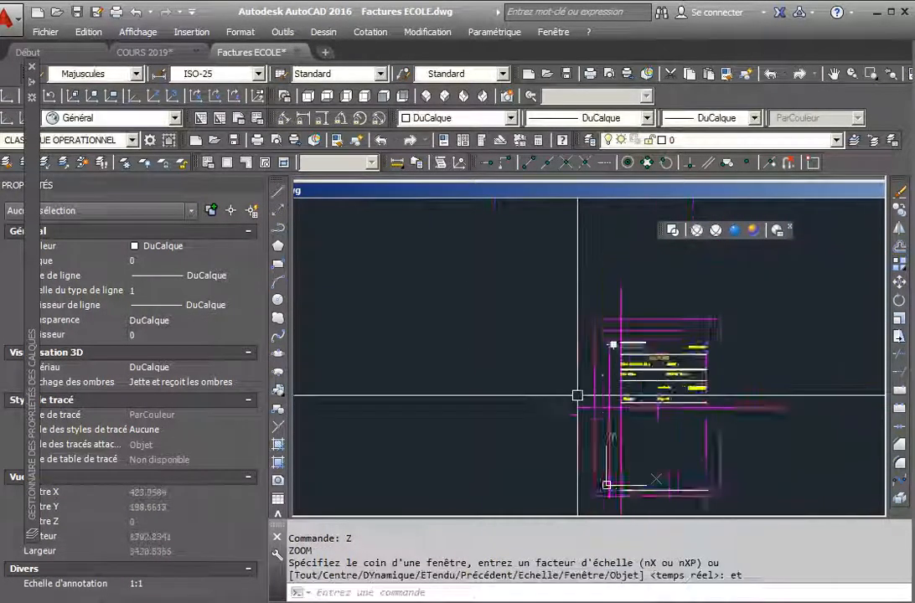
pyautogui.scroll(10, 648, 407)
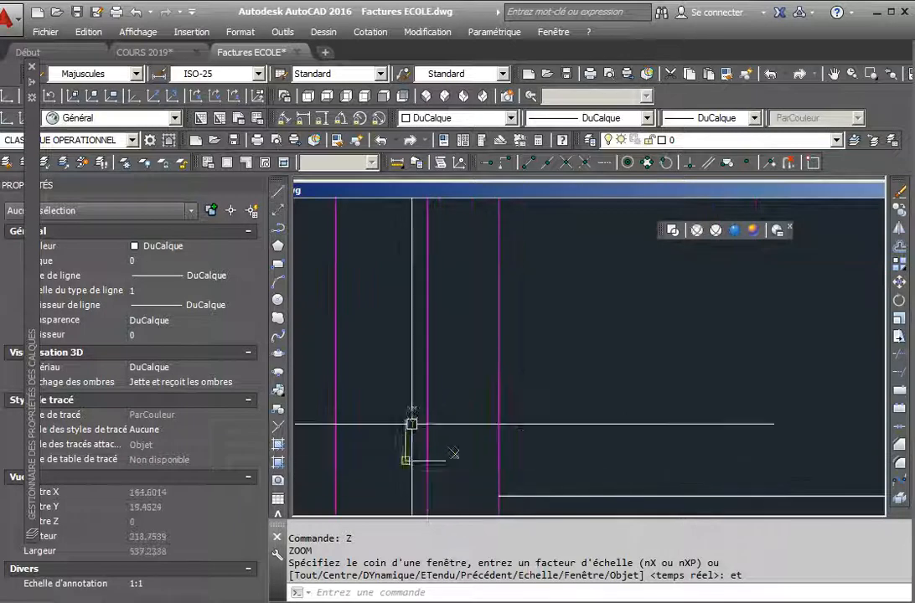
pyautogui.scroll(-4, 676, 385)
pyautogui.moveTo(676, 385); pyautogui.dragTo(741, 428, button='middle')
pyautogui.scroll(-14, 741, 428)
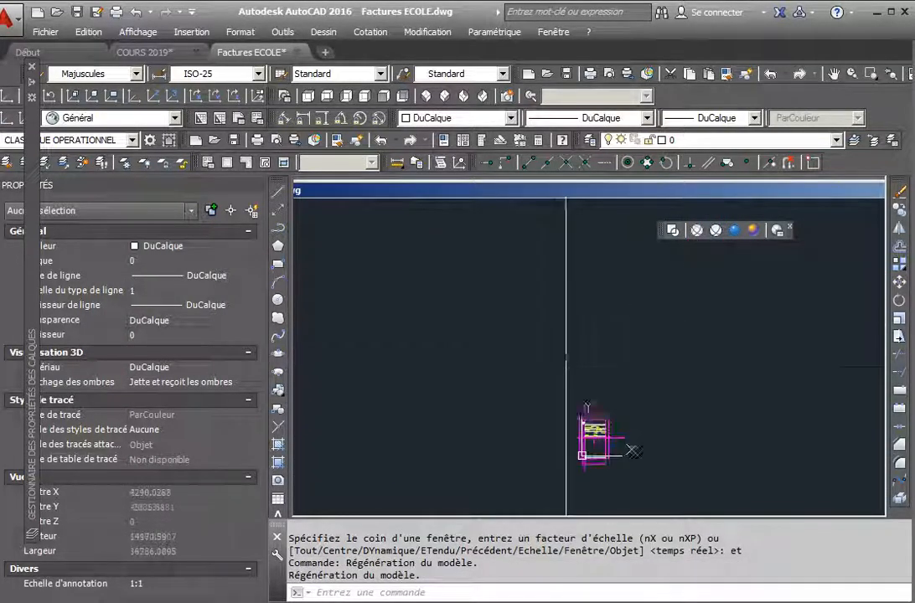
pyautogui.scroll(20, 647, 368)
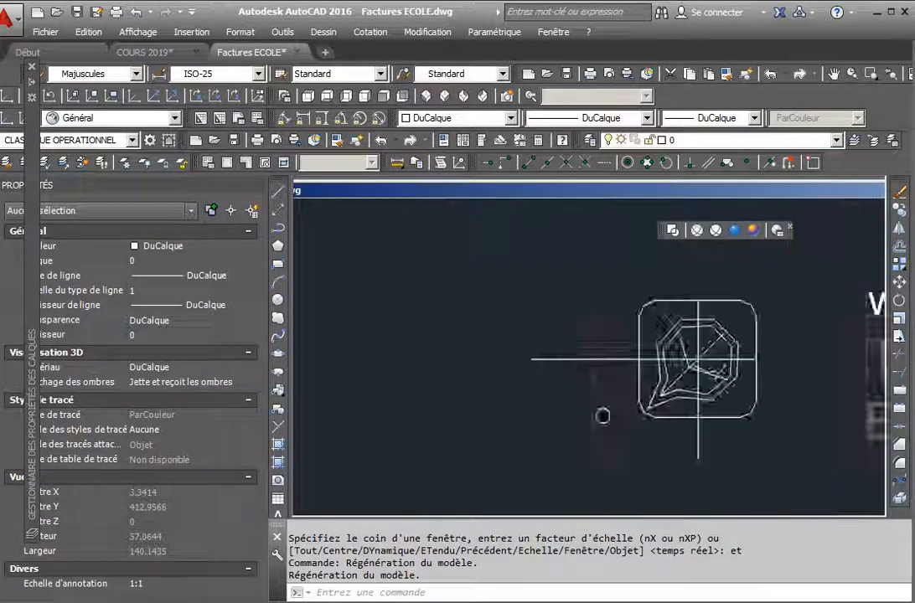
pyautogui.scroll(-3, 577, 492)
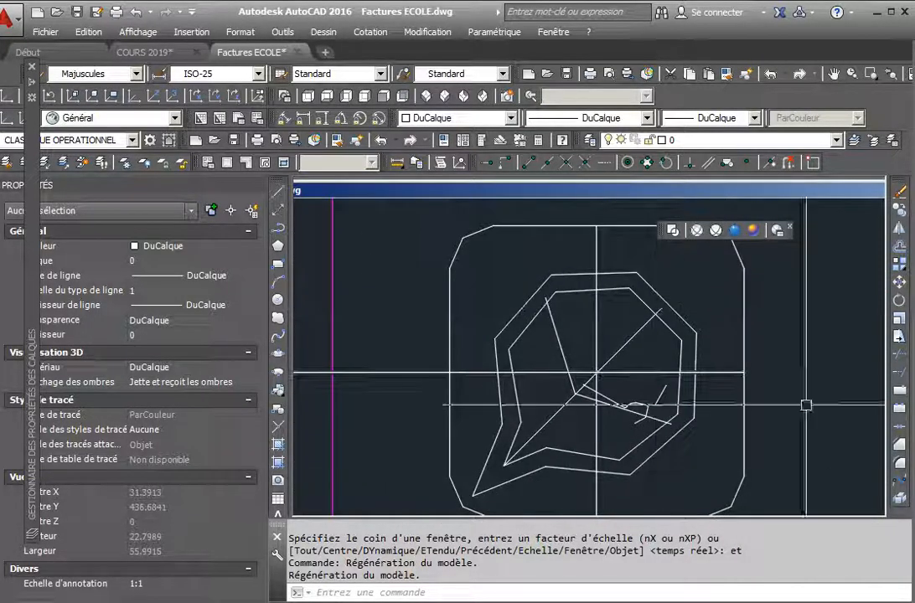
pyautogui.moveTo(665, 497); pyautogui.dragTo(617, 487, button='middle')
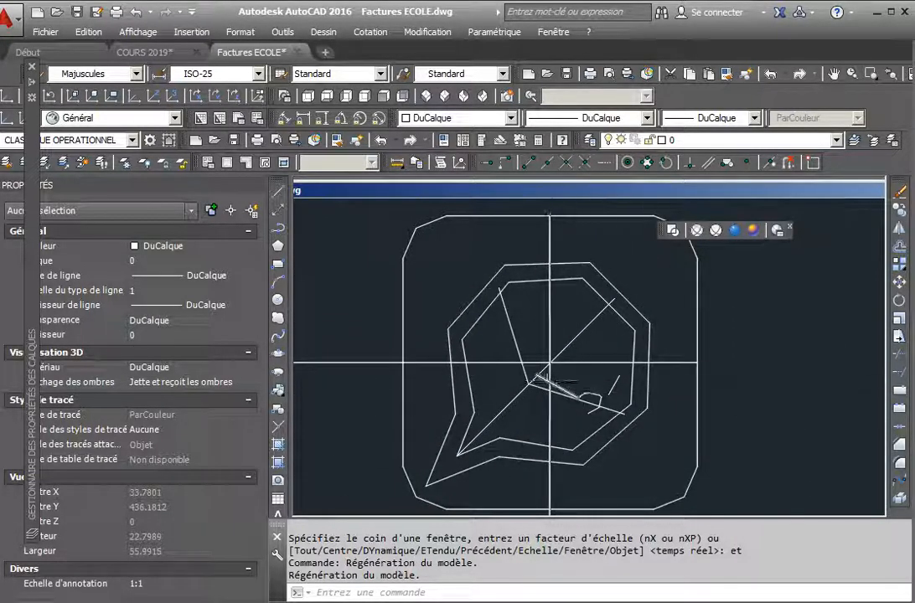
pyautogui.scroll(2, 549, 363)
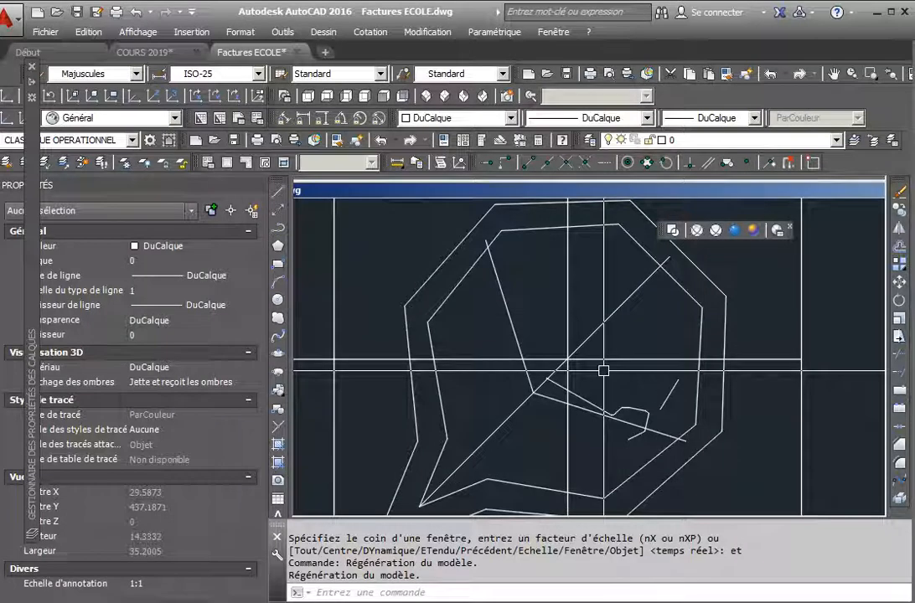
pyautogui.press('Return')
pyautogui.scroll(3, 636, 472)
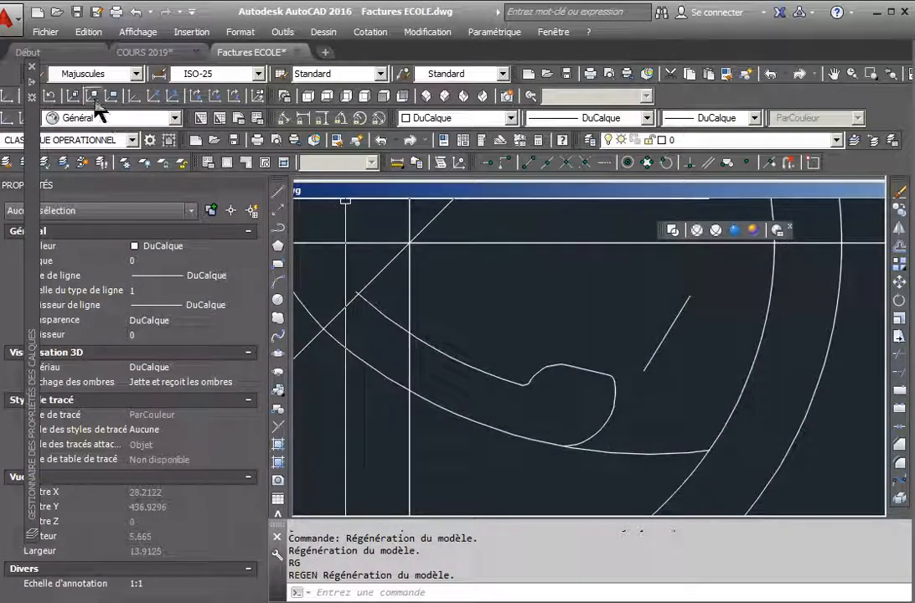
# - Align the UCS to the sloping reference line and stretch the upper part of the handset's rounded end slightly outward along it
pyautogui.click(93, 96)
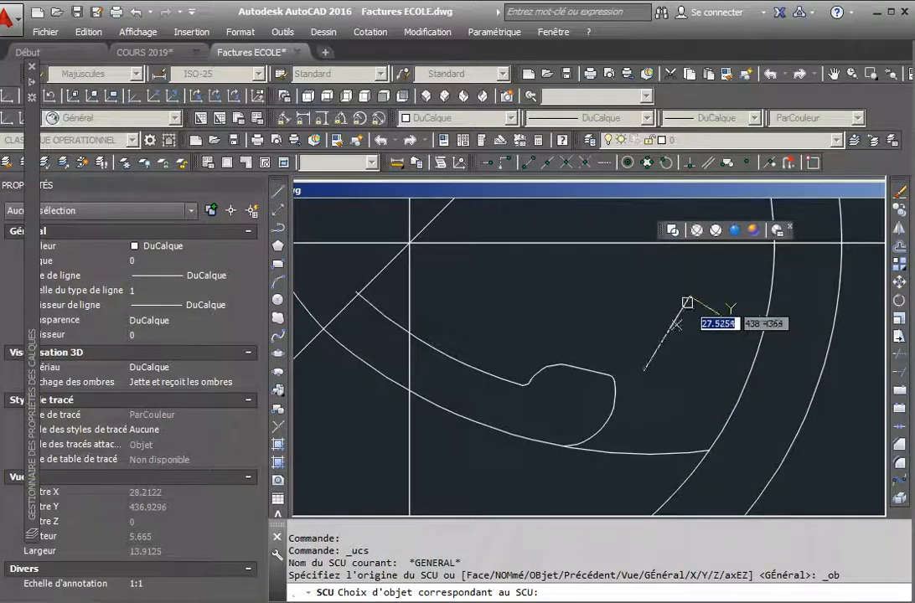
pyautogui.click(684, 319)
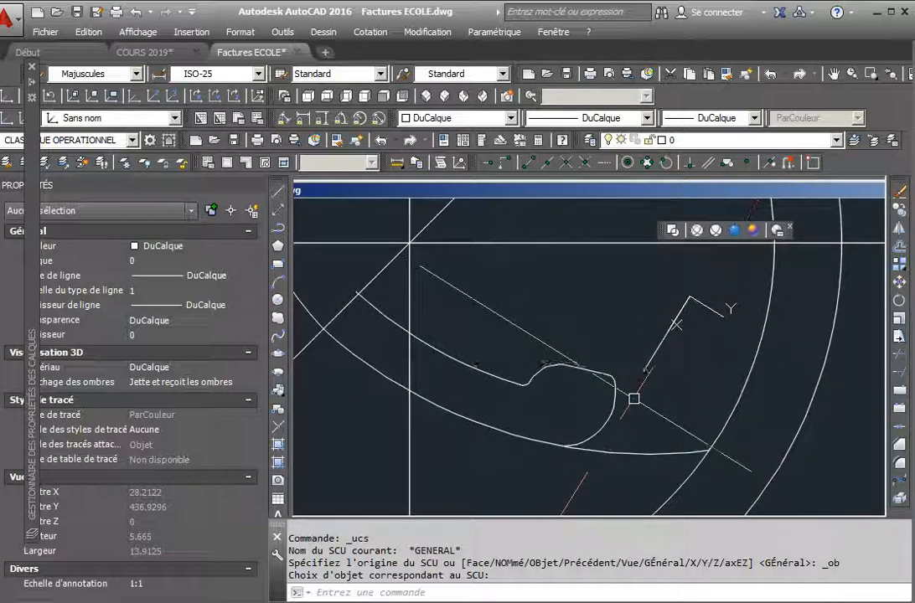
pyautogui.write('E')
pyautogui.press('Return')
pyautogui.click(628, 417)
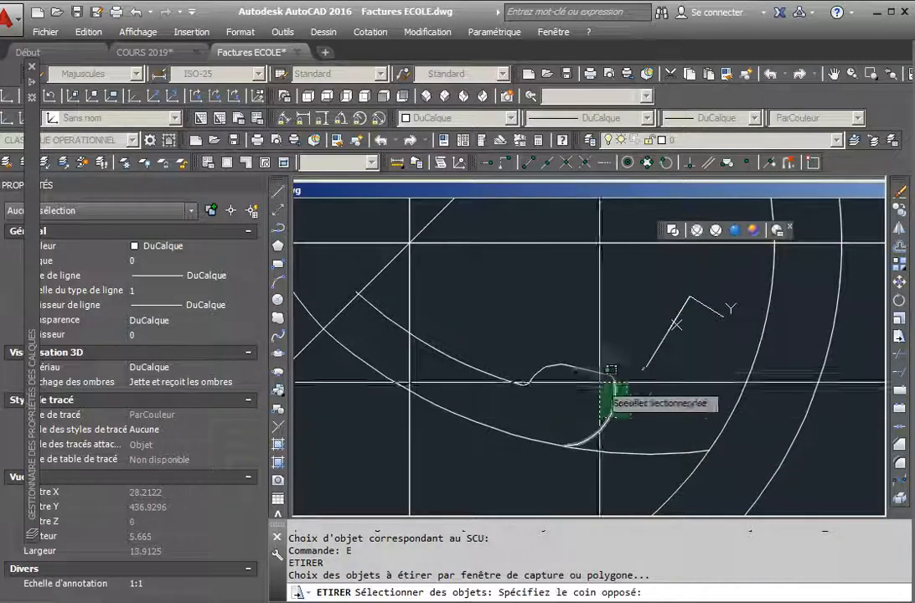
pyautogui.click(526, 356)
pyautogui.press('Return')
pyautogui.click(528, 373)
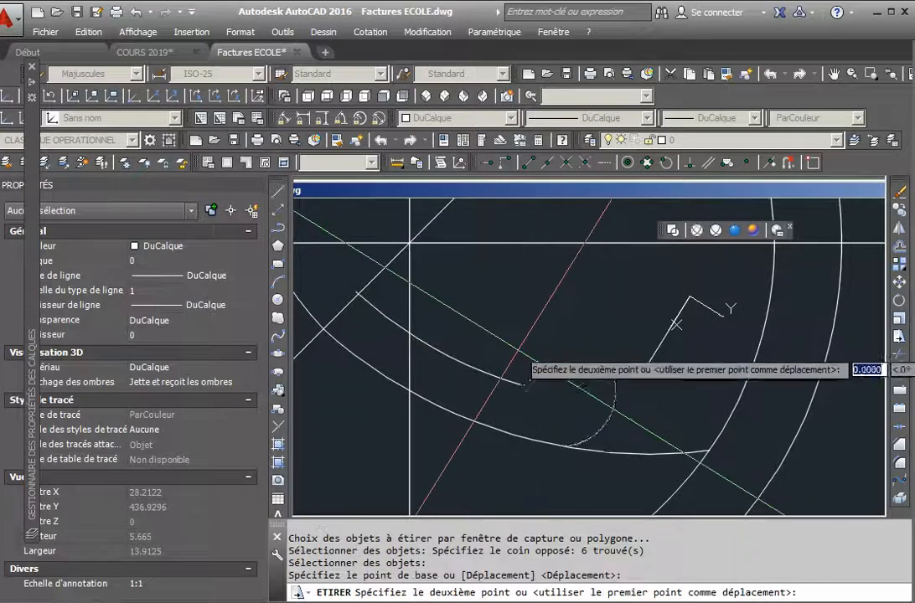
pyautogui.scroll(5, 520, 342)
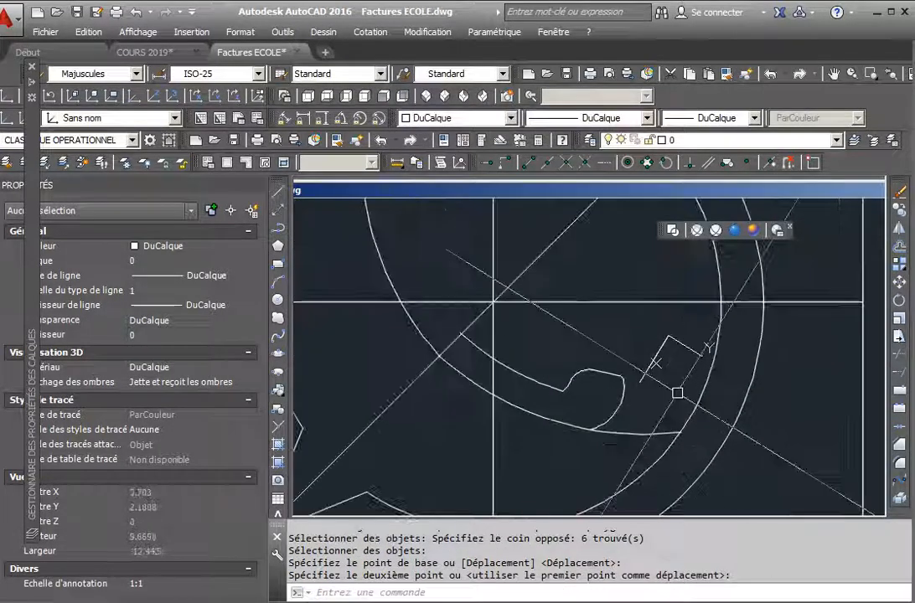
# - Erase the sloping reference line and restore the Général coordinate system
pyautogui.press('Escape')
pyautogui.press('Escape')
pyautogui.click(680, 366)
pyautogui.click(647, 287)
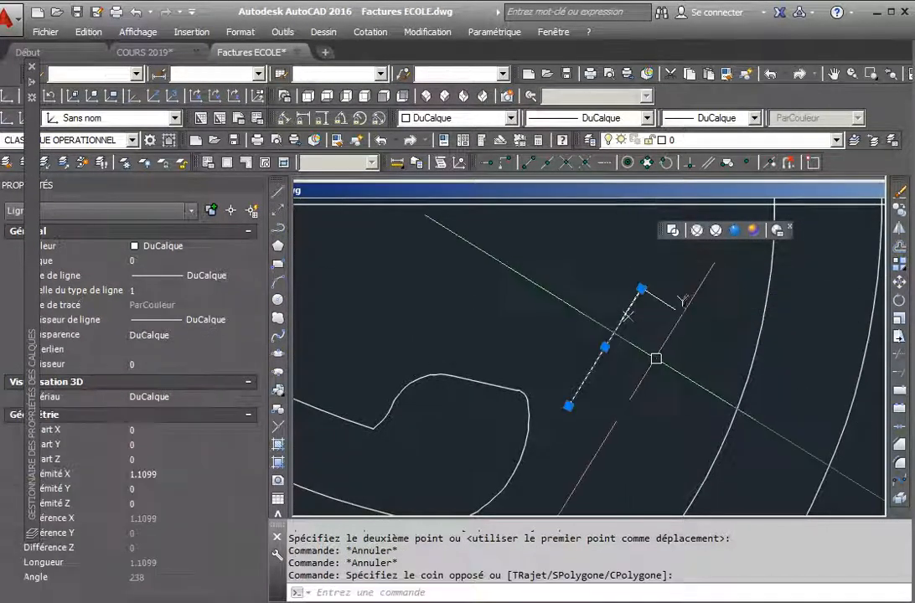
pyautogui.press('Delete')
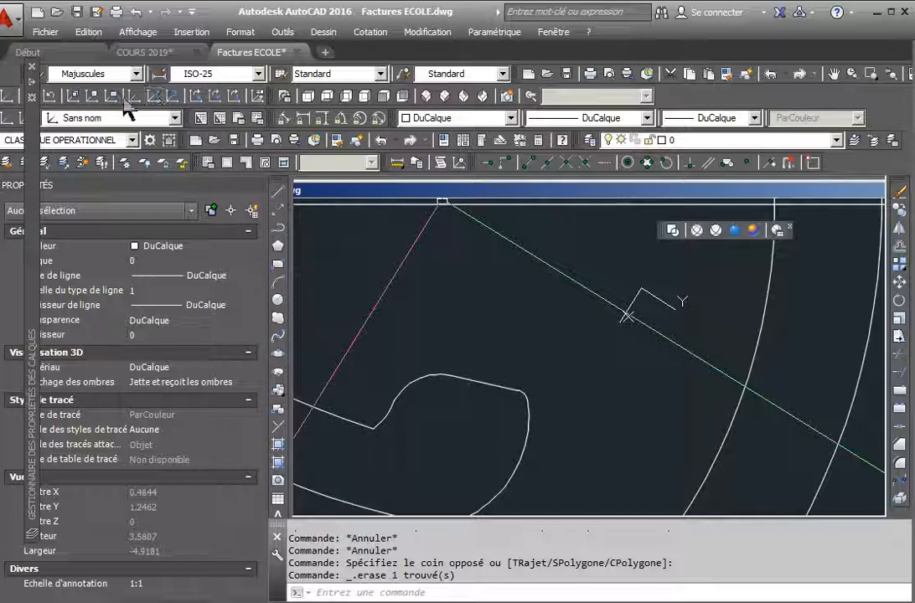
pyautogui.click(159, 121)
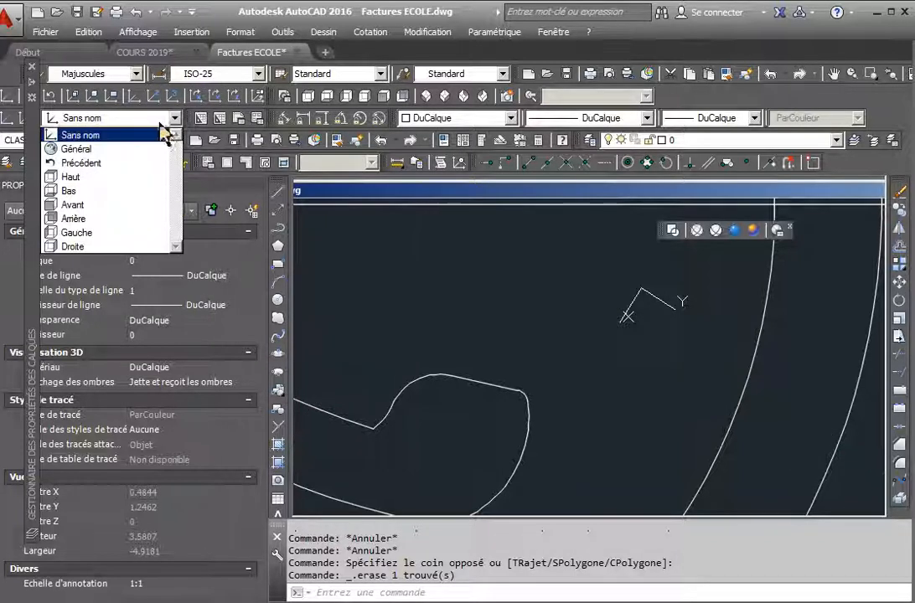
pyautogui.click(153, 150)
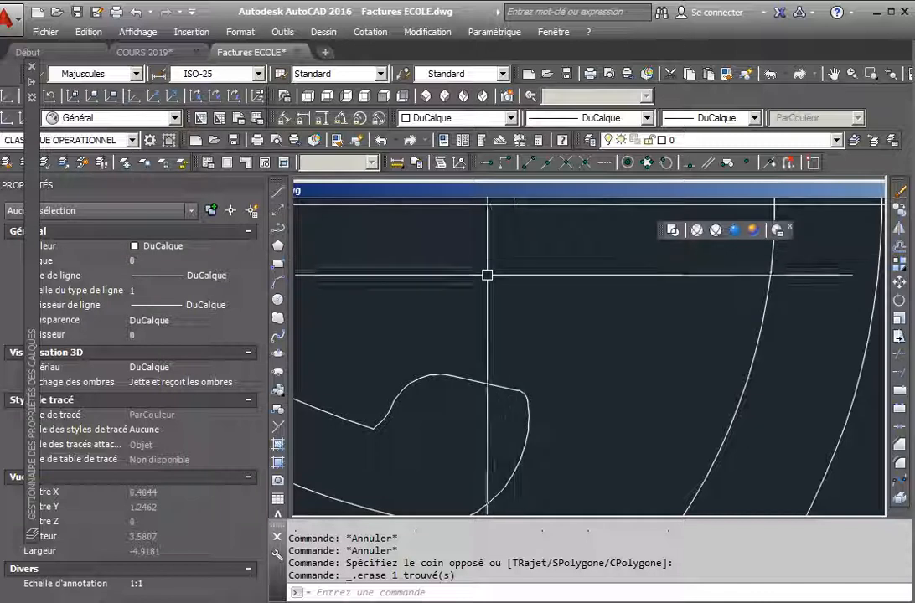
# - Trim the handset's outer curve where it runs past the rounded end arc toward the ring
pyautogui.scroll(-5, 674, 425)
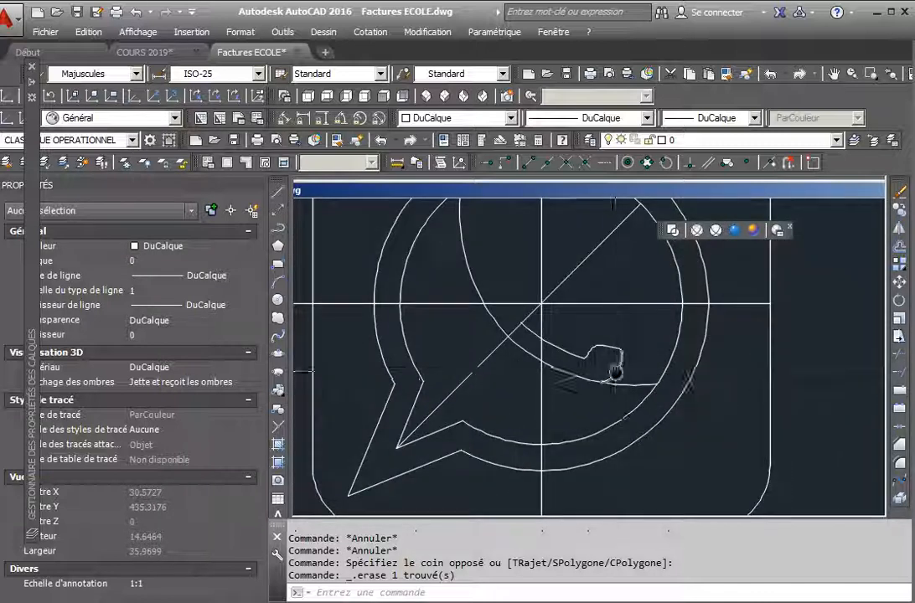
pyautogui.scroll(5, 647, 438)
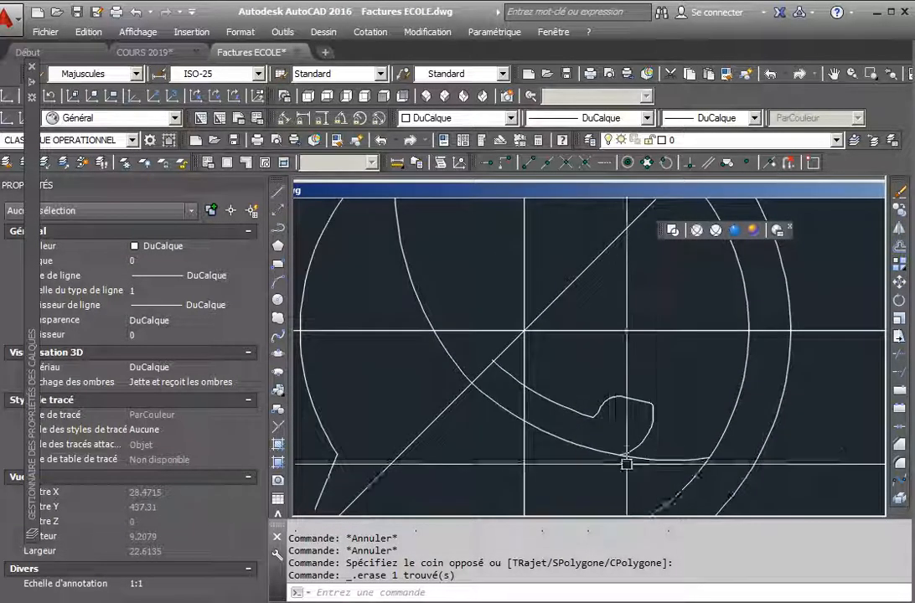
pyautogui.scroll(-4, 631, 444)
pyautogui.write('aj')
pyautogui.press('Return')
pyautogui.click(629, 434)
pyautogui.press('Return')
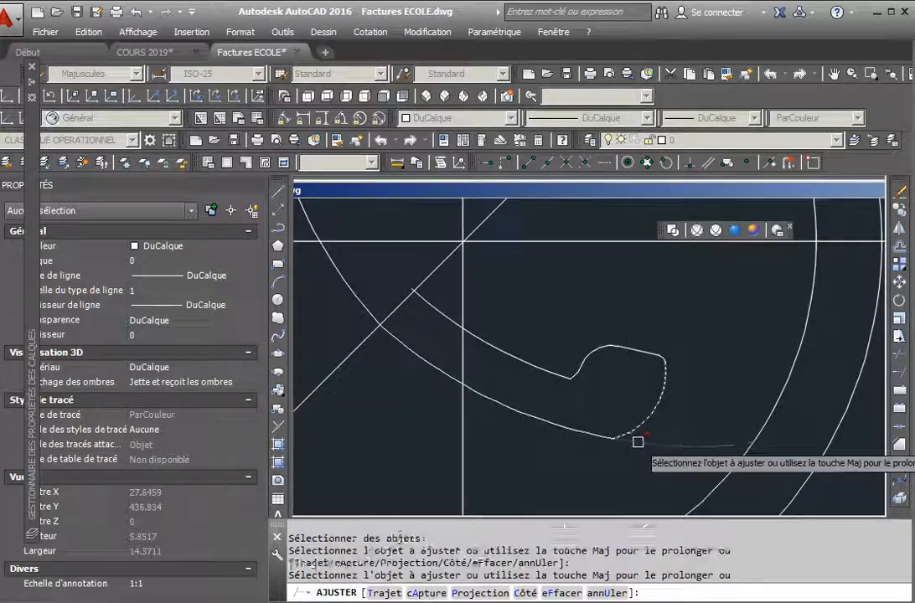
pyautogui.click(636, 442)
pyautogui.scroll(-4, 627, 452)
pyautogui.press('Escape')
# - Erase the horizontal and vertical centre lines crossing the symbol
pyautogui.click(606, 372)
pyautogui.click(583, 285)
pyautogui.click(553, 284)
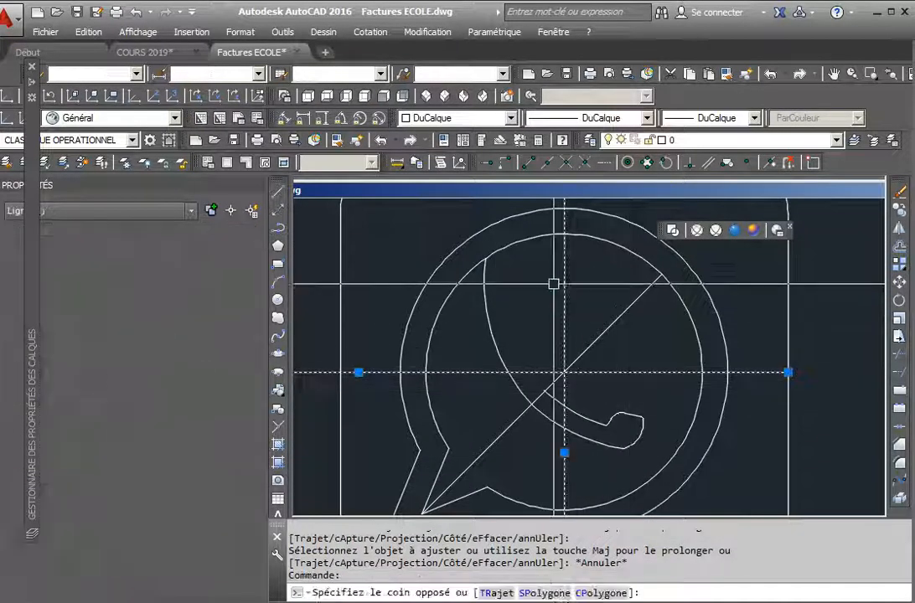
pyautogui.click(900, 192)
# - Erase the handset's inner arc between the diagonal and the rounded end
pyautogui.scroll(-2, 668, 352)
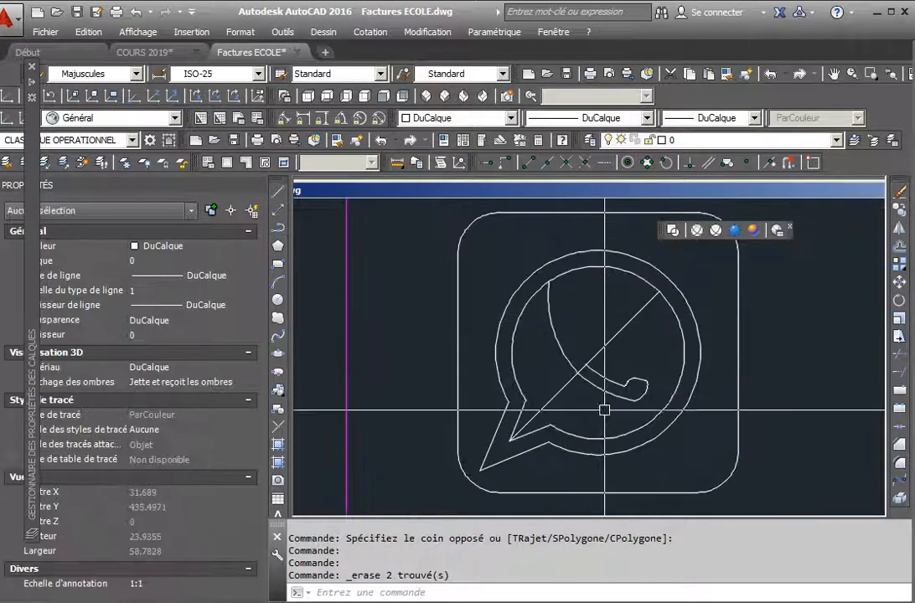
pyautogui.scroll(5, 662, 411)
pyautogui.scroll(2, 586, 360)
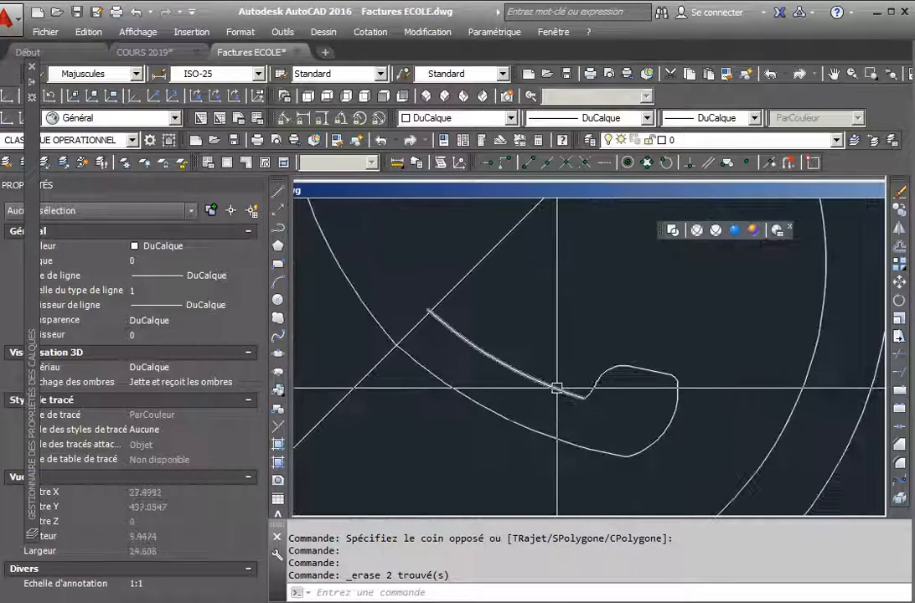
pyautogui.click(521, 371)
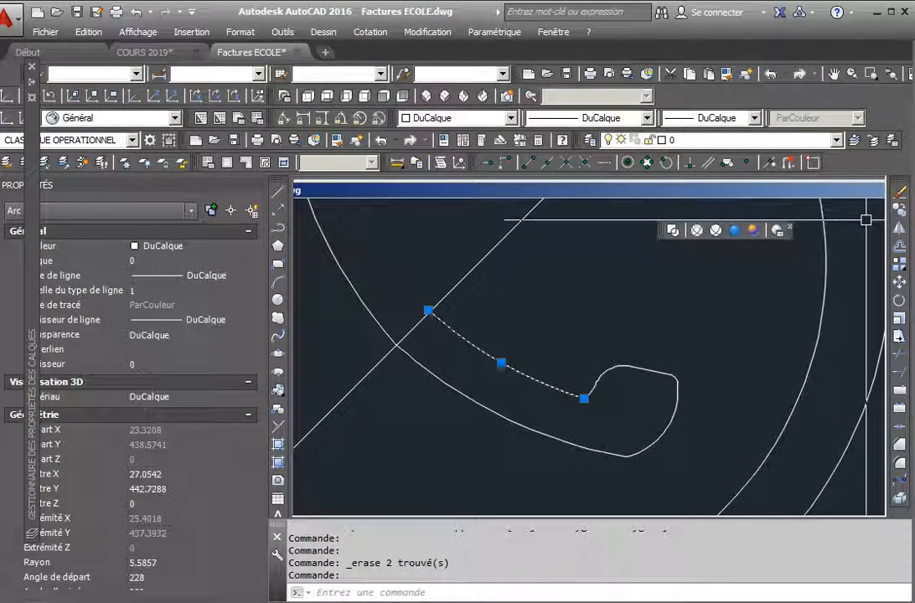
pyautogui.click(901, 194)
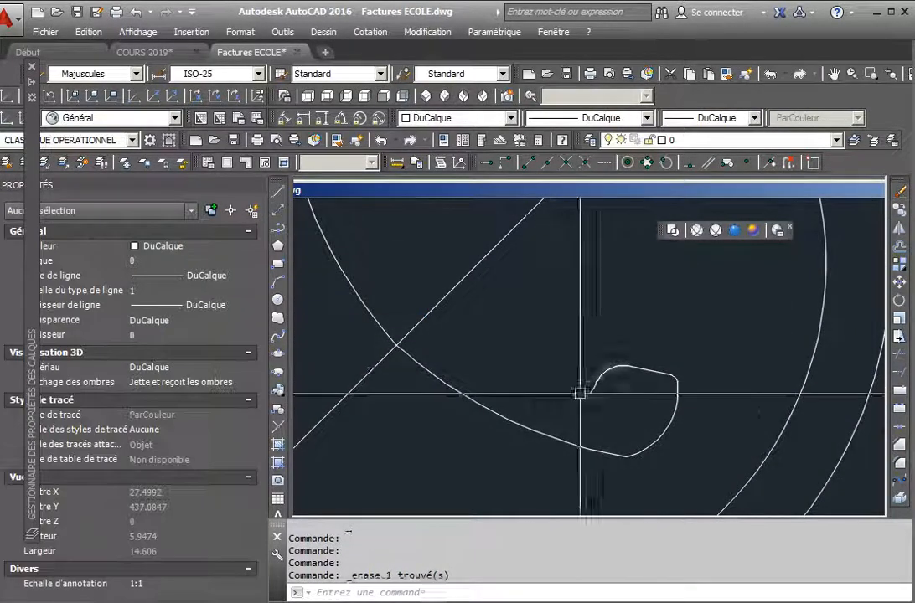
# - Offset the handset's lower outer curve toward the ring's centre by a distance picked between two points
pyautogui.press('Return')
pyautogui.click(503, 417)
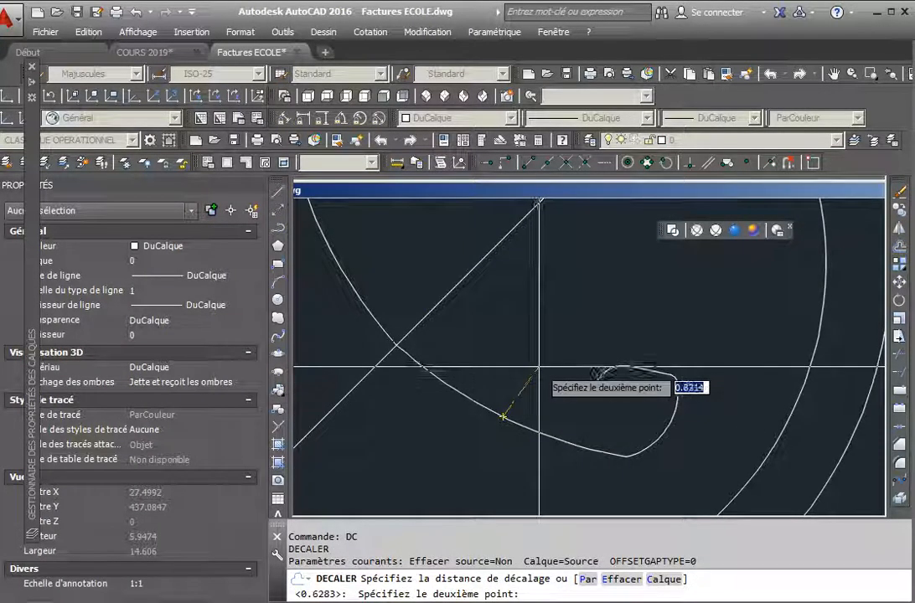
pyautogui.click(534, 370)
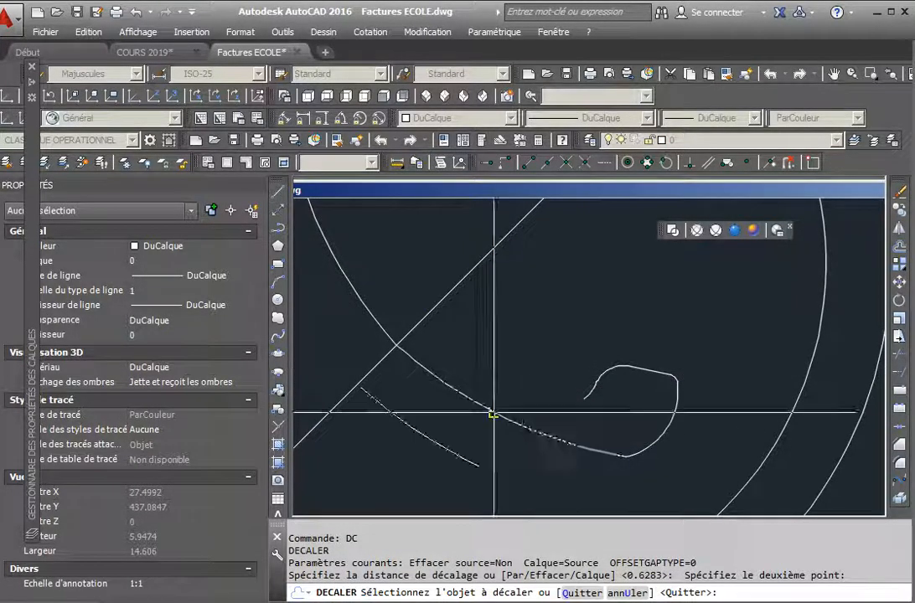
pyautogui.click(513, 394)
pyautogui.press('Escape')
pyautogui.press('Escape')
pyautogui.scroll(-2, 600, 405)
pyautogui.scroll(4, 605, 405)
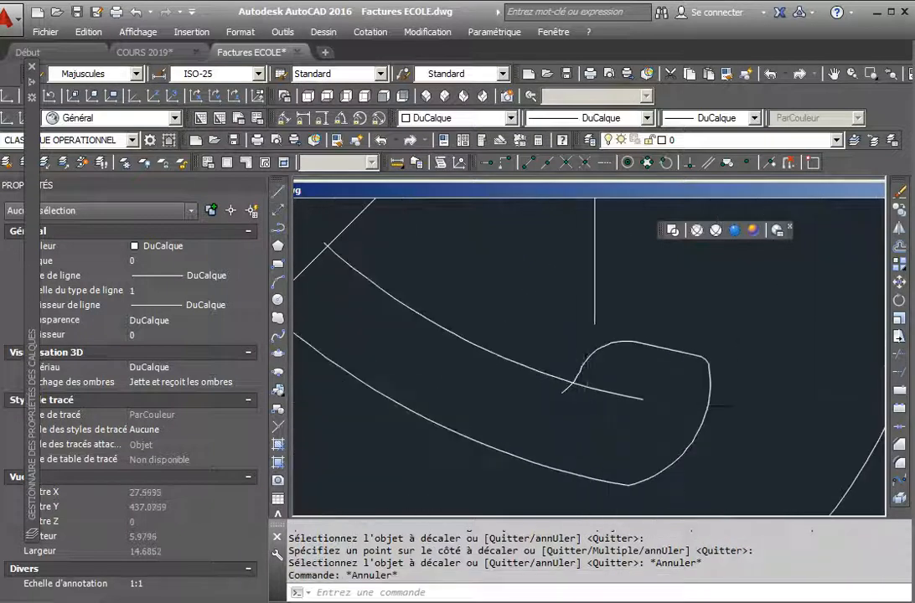
# - Trim the ends of the handset's inner curve and the curved earpiece edge where they run past their intersection
pyautogui.write('aj')
pyautogui.press('Return')
pyautogui.press('Return')
pyautogui.click(605, 388)
pyautogui.click(569, 391)
pyautogui.press('Escape')
pyautogui.scroll(-3, 677, 394)
pyautogui.scroll(4, 630, 373)
pyautogui.scroll(-2, 634, 386)
# - Fillet the corner between the handset's inner curve and the earpiece edge with a 0.0237 radius picked between two points
pyautogui.write('rd')
pyautogui.press('Return')
pyautogui.scroll(3, 708, 431)
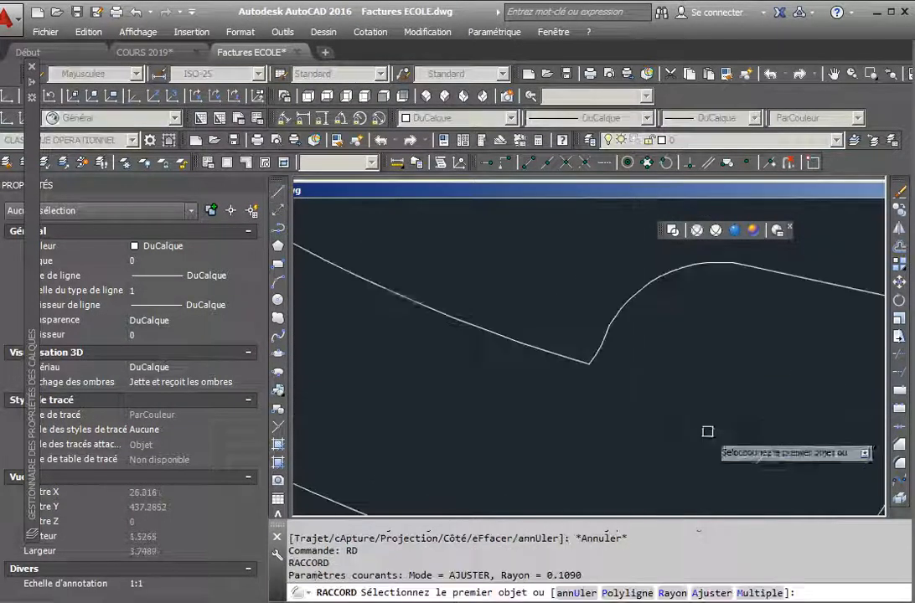
pyautogui.write('r')
pyautogui.press('Return')
pyautogui.scroll(2, 601, 388)
pyautogui.click(594, 387)
pyautogui.click(558, 324)
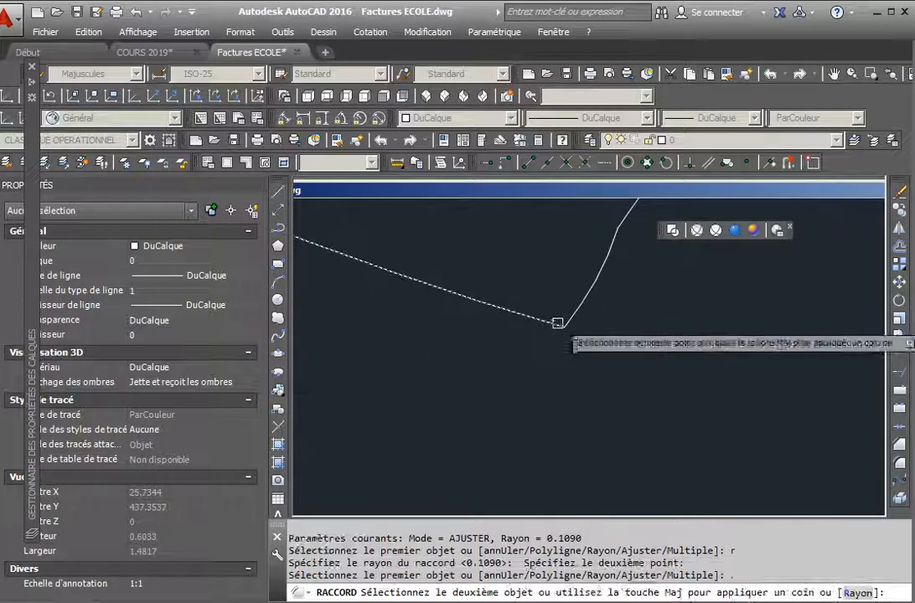
pyautogui.click(573, 314)
pyautogui.press('Escape')
pyautogui.scroll(-5, 625, 387)
# - Fillet the earpiece's inner corner again, using a new radius picked between two points
pyautogui.scroll(4, 600, 335)
pyautogui.write('rd')
pyautogui.press('Return')
pyautogui.write('r')
pyautogui.press('Return')
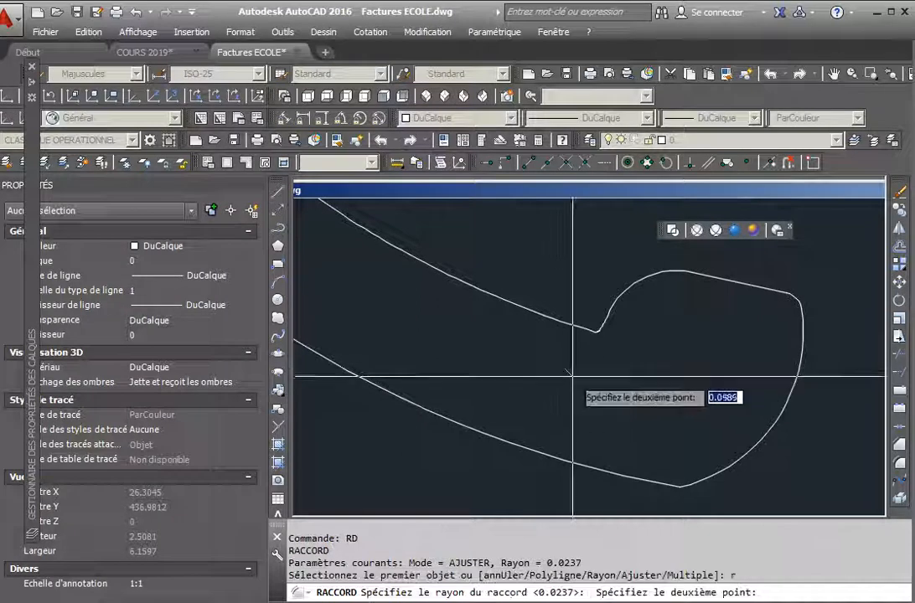
pyautogui.click(577, 379)
pyautogui.click(602, 323)
pyautogui.click(616, 360)
pyautogui.press('Escape')
pyautogui.scroll(-5, 650, 409)
pyautogui.scroll(2, 650, 409)
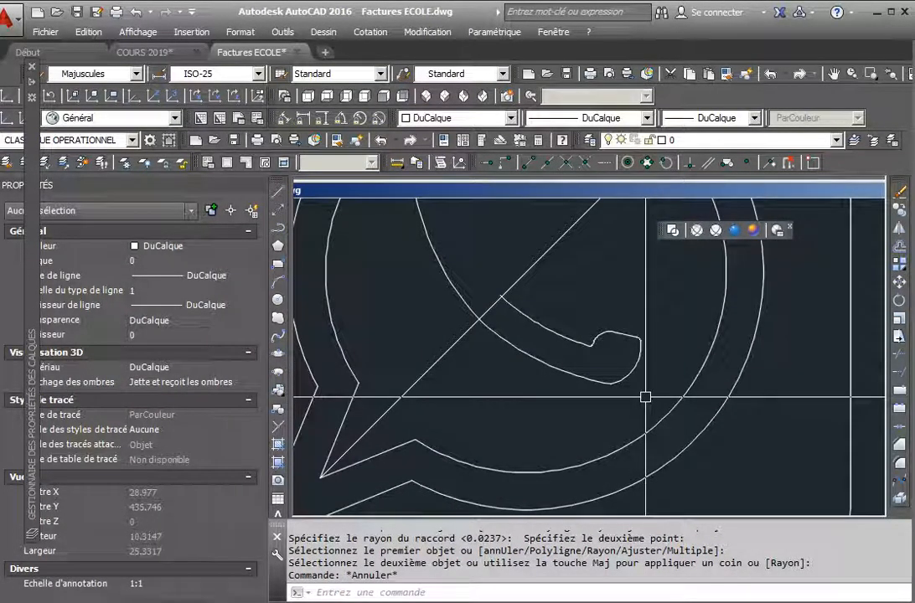
# - Erase the handset's outer arc on the upper-left side of the diagonal
pyautogui.click(643, 390)
pyautogui.press('Escape')
pyautogui.press('Escape')
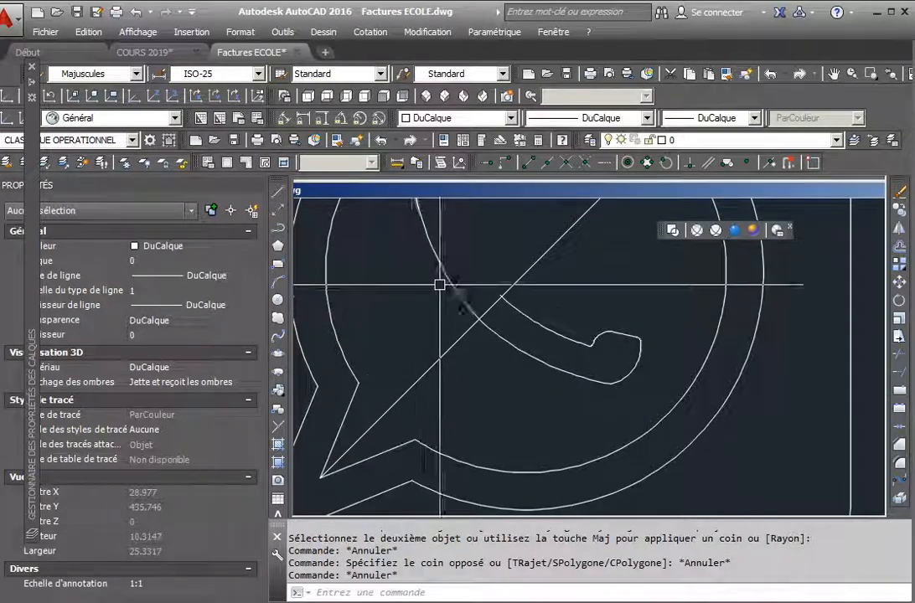
pyautogui.click(456, 289)
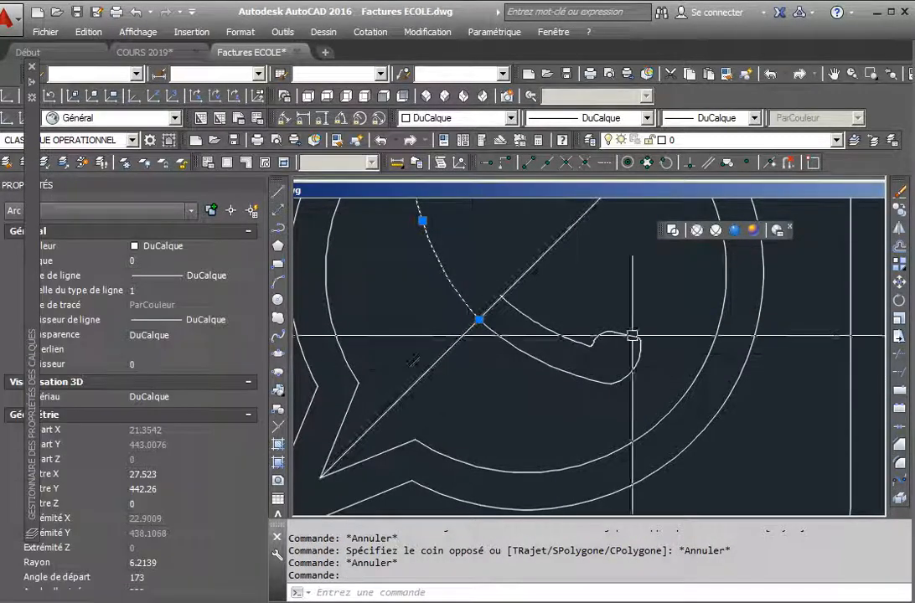
pyautogui.click(899, 194)
# - Mirror the lower handset half about the symbol's diagonal, keeping the source objects
pyautogui.click(647, 397)
pyautogui.click(569, 325)
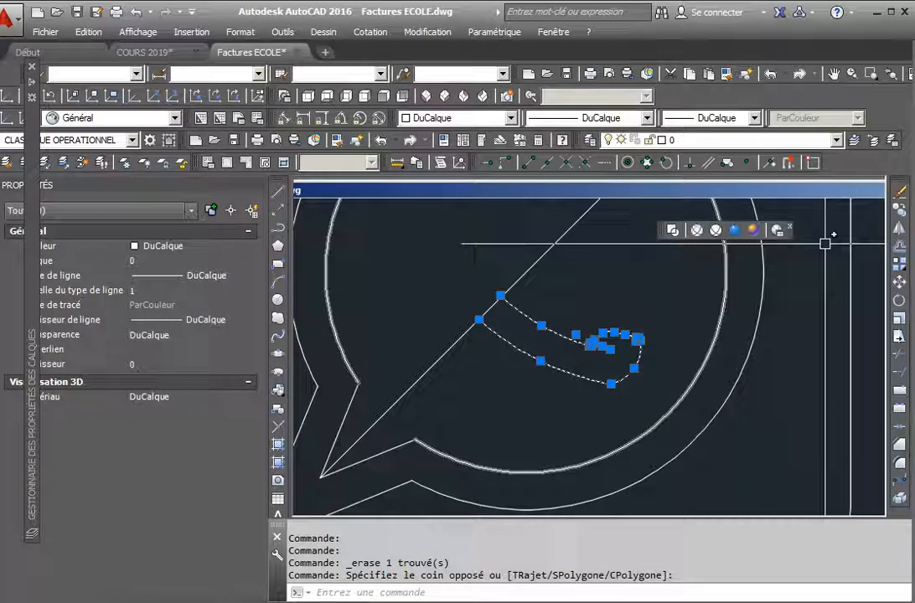
pyautogui.click(899, 228)
pyautogui.click(490, 307)
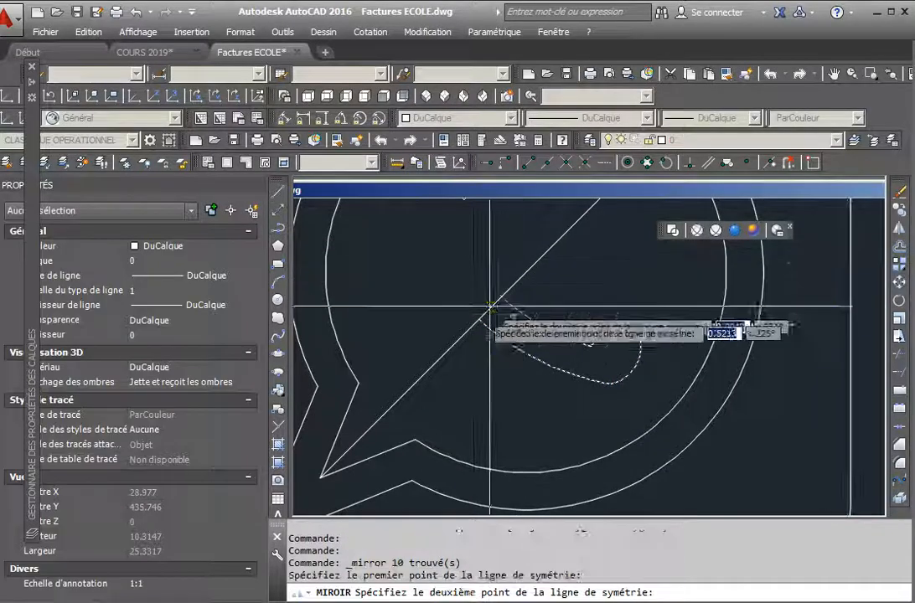
pyautogui.click(443, 353)
pyautogui.press('Return')
pyautogui.scroll(-4, 499, 397)
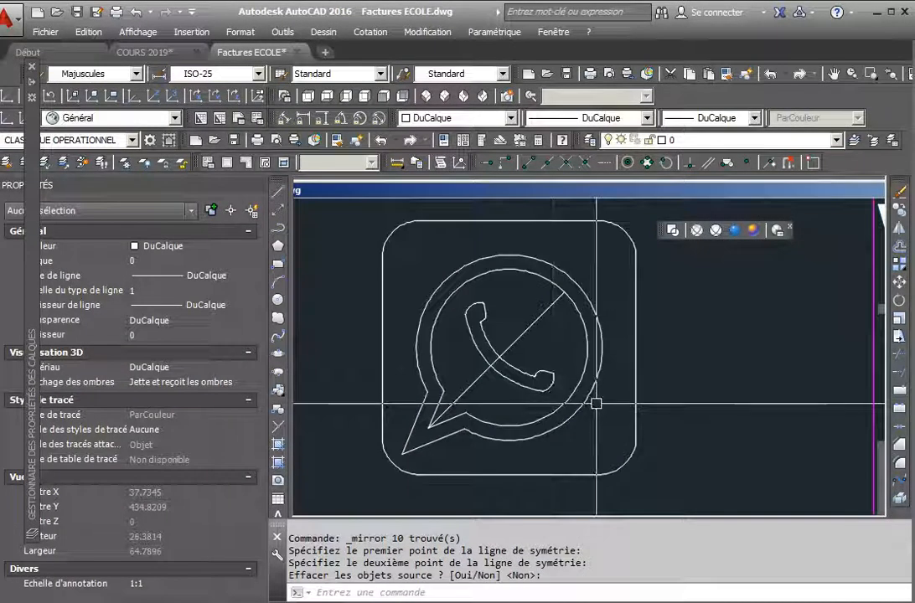
# - Erase the mirrored upper half of the handset
pyautogui.scroll(5, 596, 403)
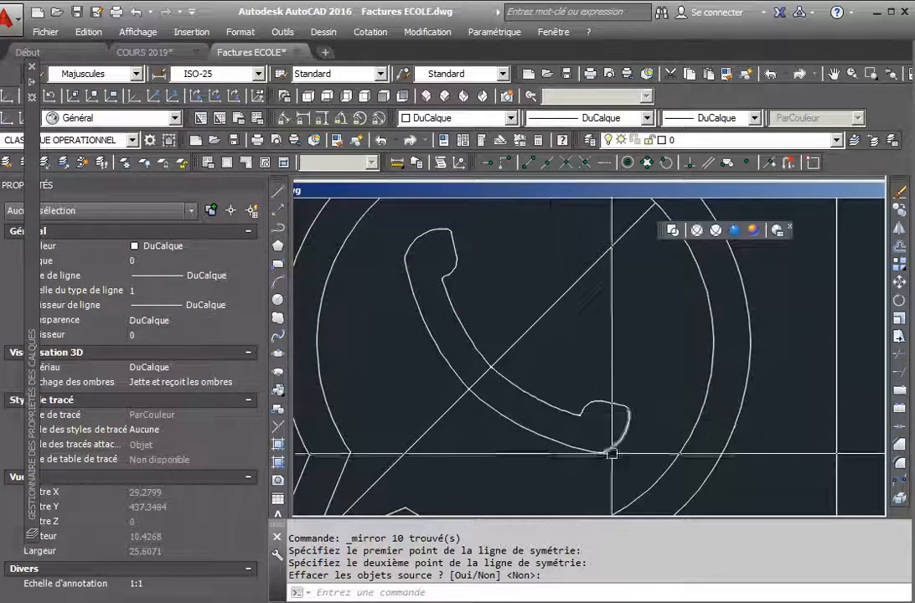
pyautogui.click(542, 403)
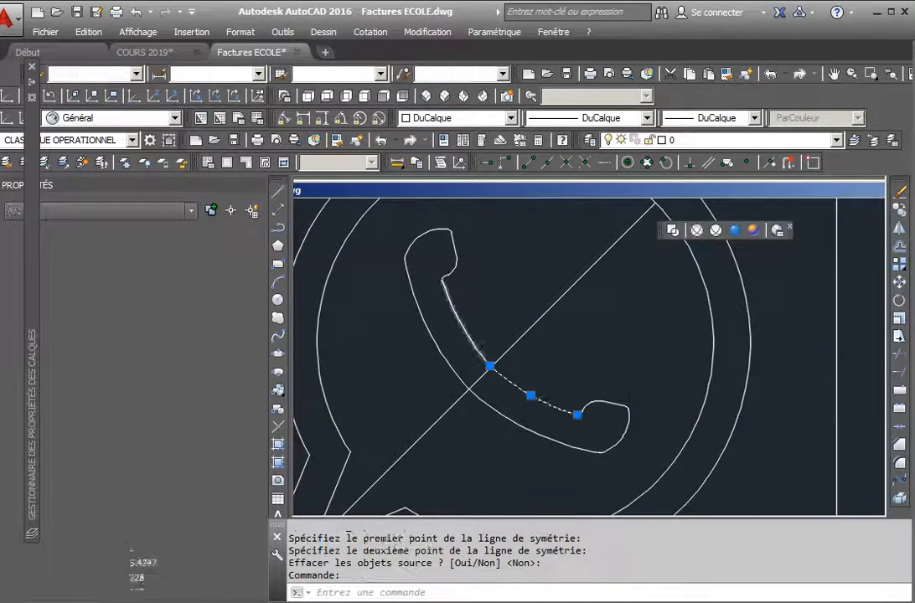
pyautogui.press('Escape')
pyautogui.click(476, 287)
pyautogui.click(379, 227)
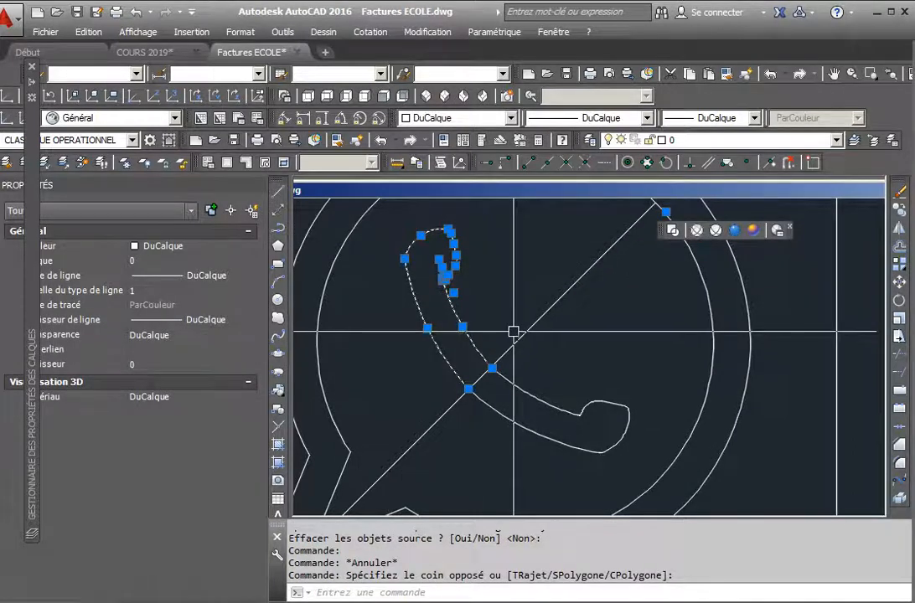
pyautogui.press('Delete')
# - Move the earpiece's inner arcs along the handset's inner curve toward the diagonal, using the small fillet's end as base point
pyautogui.scroll(5, 553, 369)
pyautogui.click(591, 409)
pyautogui.scroll(2, 595, 415)
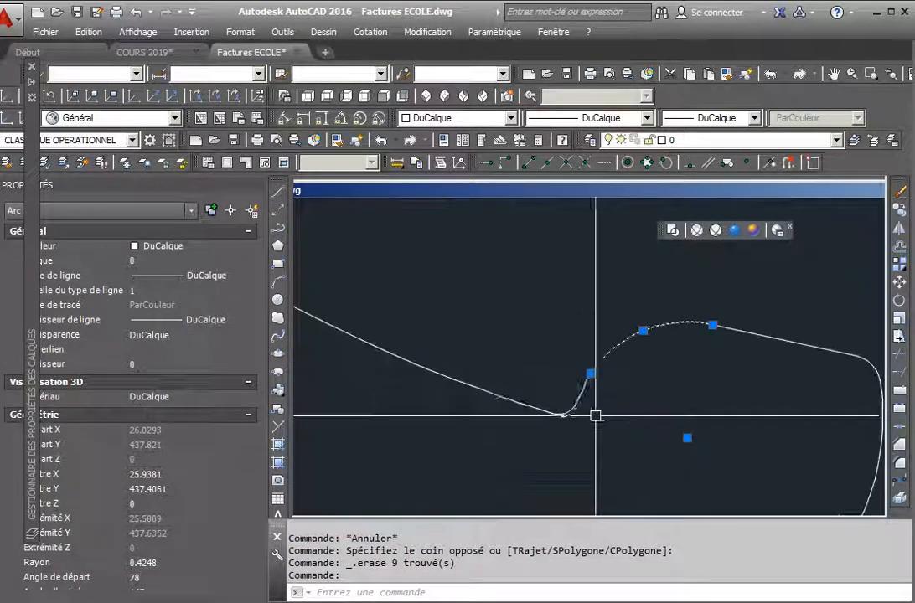
pyautogui.click(579, 403)
pyautogui.click(546, 431)
pyautogui.click(617, 351)
pyautogui.scroll(-4, 637, 416)
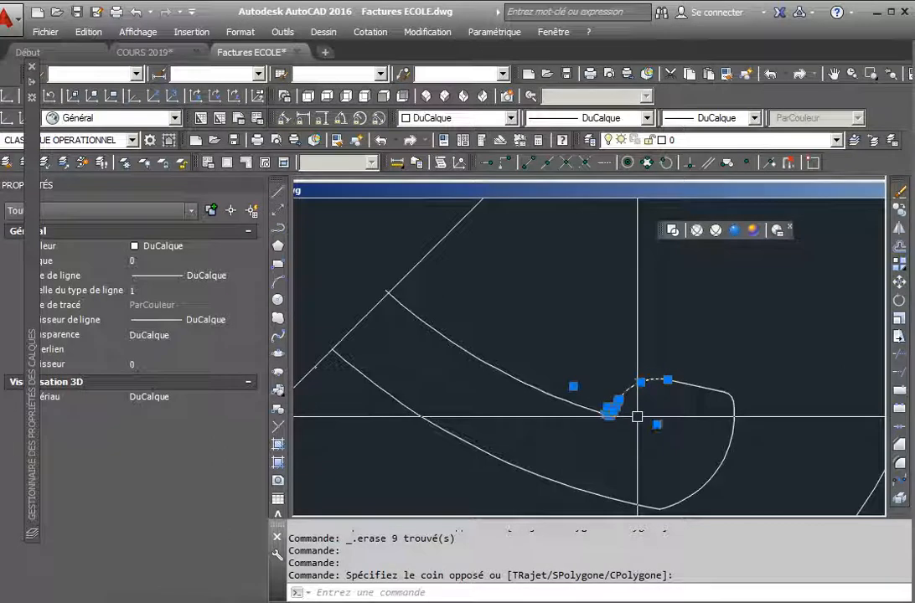
pyautogui.write('DP')
pyautogui.press('Return')
pyautogui.scroll(5, 613, 417)
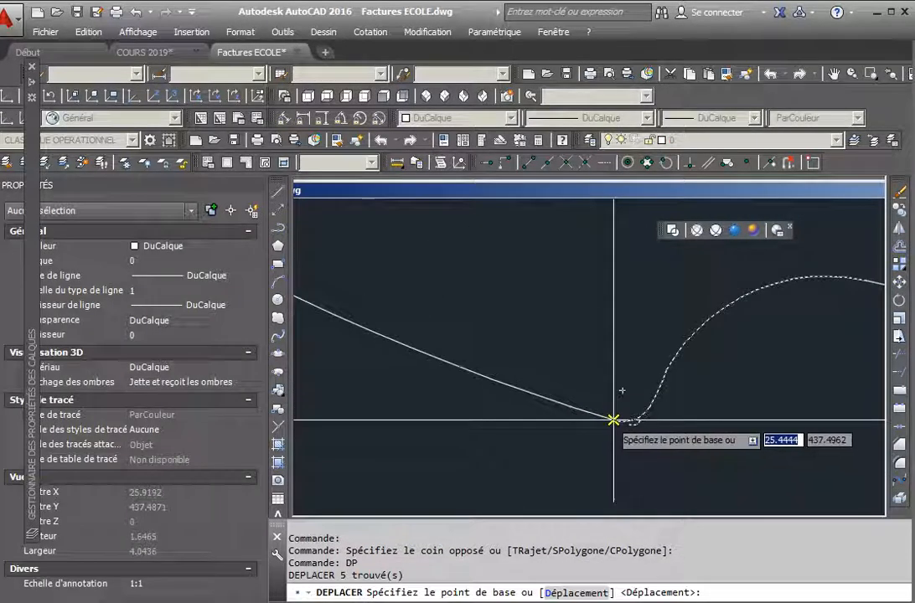
pyautogui.click(614, 419)
pyautogui.scroll(-4, 615, 421)
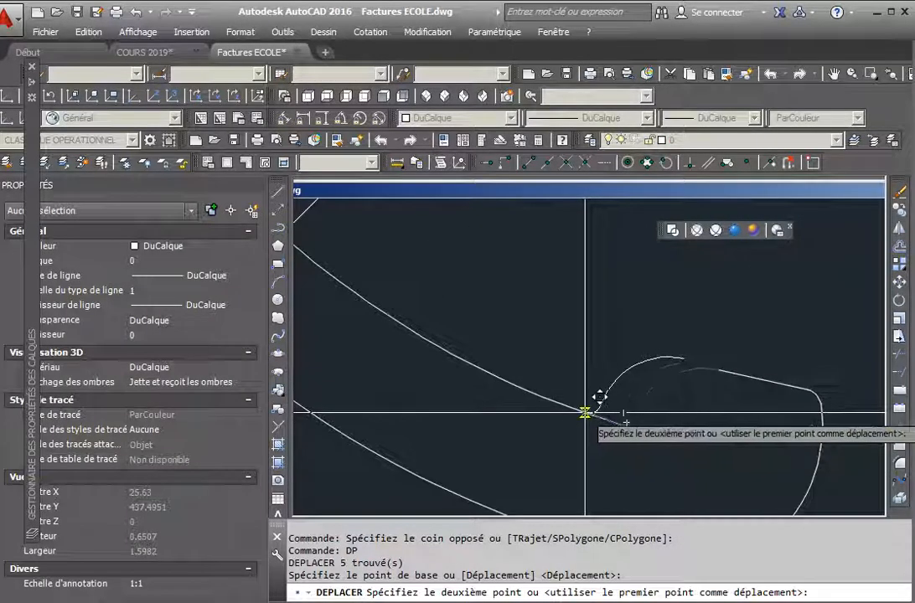
pyautogui.press('Escape')
pyautogui.scroll(-1, 594, 419)
pyautogui.press('Escape')
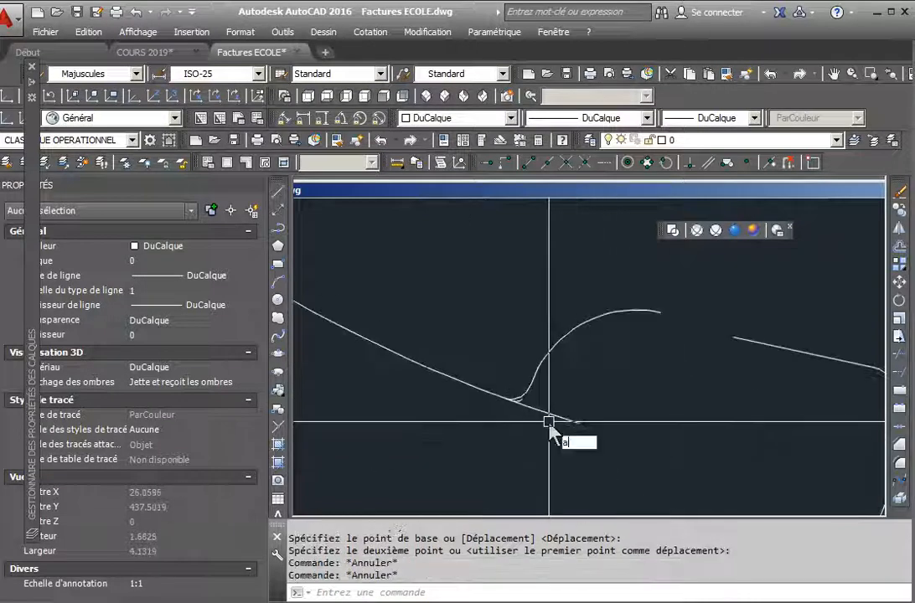
# - Trim the handset's inner curve where it extends past the moved earpiece arcs
pyautogui.write('AJ')
pyautogui.press('Return')
pyautogui.press('Return')
pyautogui.press('Escape')
pyautogui.scroll(-4, 631, 351)
pyautogui.scroll(4, 708, 344)
# - Stretch the open end of the earpiece's straight edge to the endpoint of the moved arc
pyautogui.click(650, 351)
pyautogui.click(618, 347)
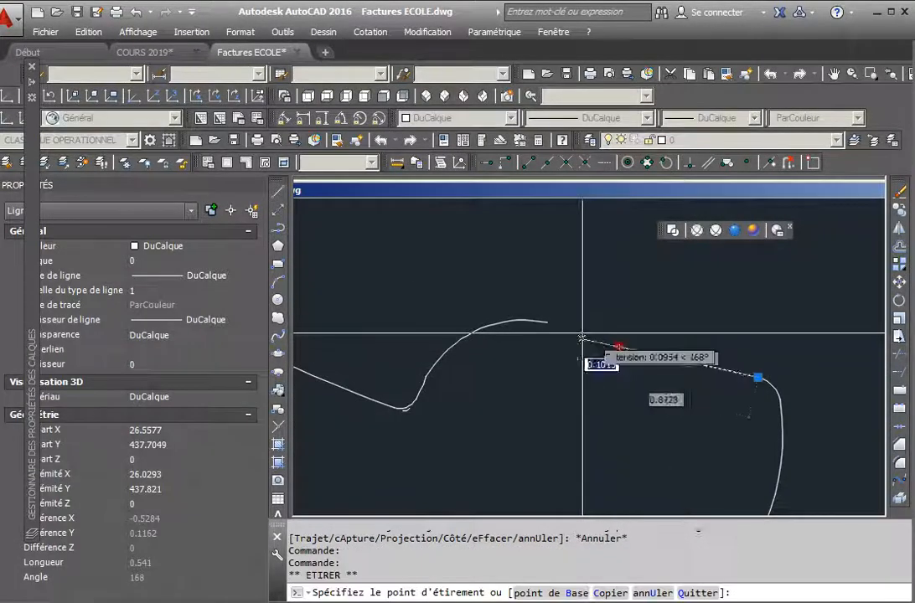
pyautogui.click(547, 322)
pyautogui.press('Escape')
pyautogui.scroll(3, 578, 361)
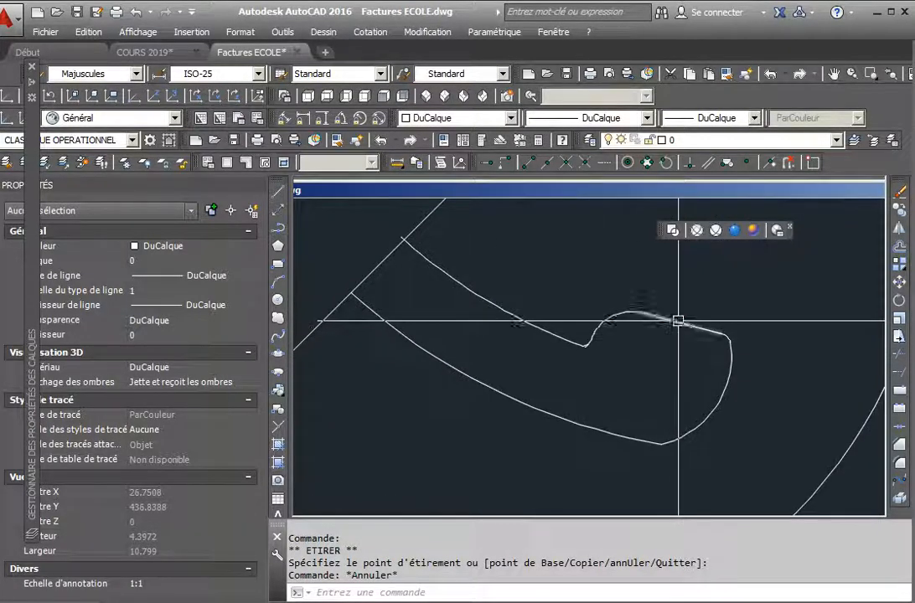
pyautogui.click(678, 320)
pyautogui.scroll(4, 671, 331)
pyautogui.click(572, 314)
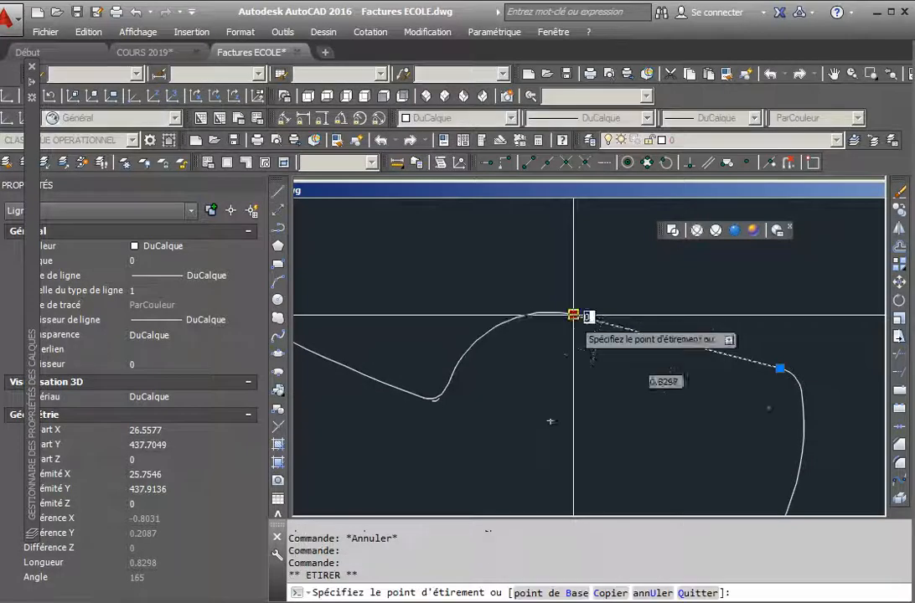
pyautogui.press('Escape')
pyautogui.press('Escape')
pyautogui.press('Escape')
pyautogui.scroll(-4, 650, 393)
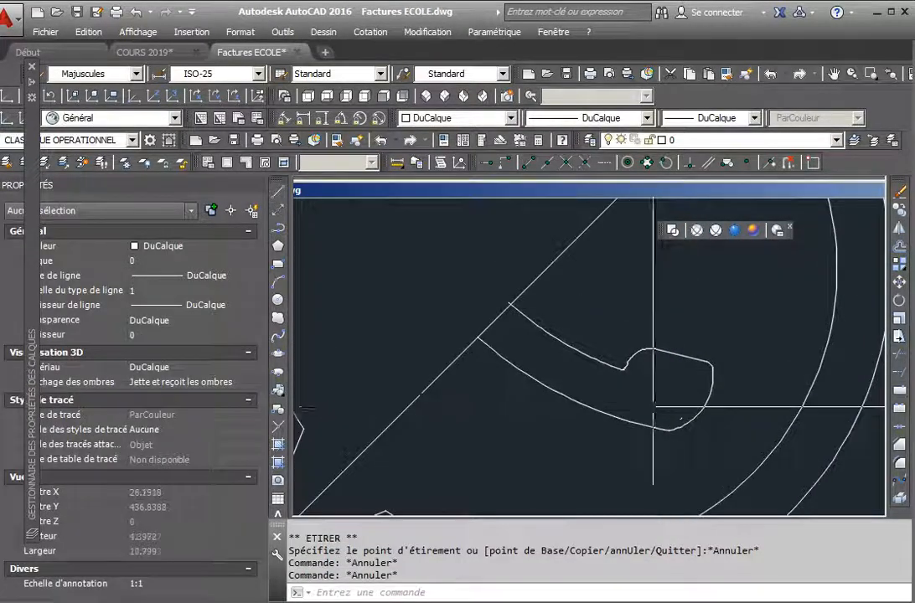
# - Mirror the reshaped lower handset half about the diagonal without erasing the source objects
pyautogui.scroll(3, 666, 428)
pyautogui.click(667, 431)
pyautogui.click(553, 291)
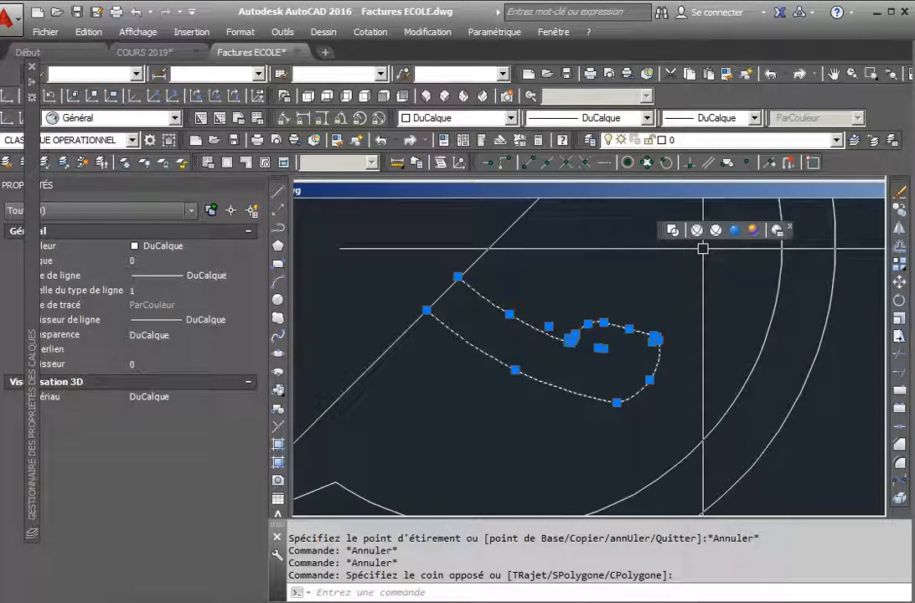
pyautogui.click(898, 231)
pyautogui.scroll(-3, 363, 482)
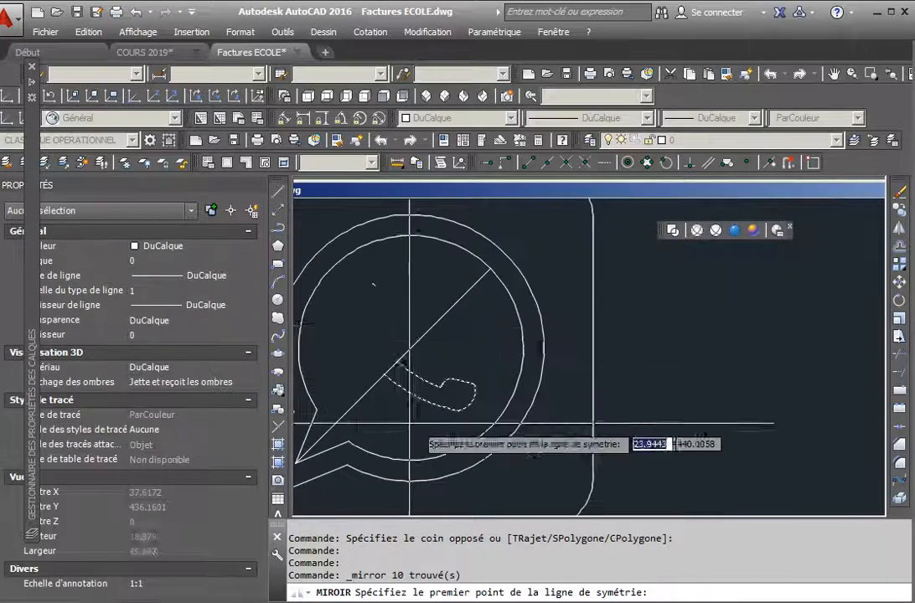
pyautogui.click(419, 337)
pyautogui.click(359, 397)
pyautogui.scroll(-2, 495, 385)
pyautogui.press('Escape')
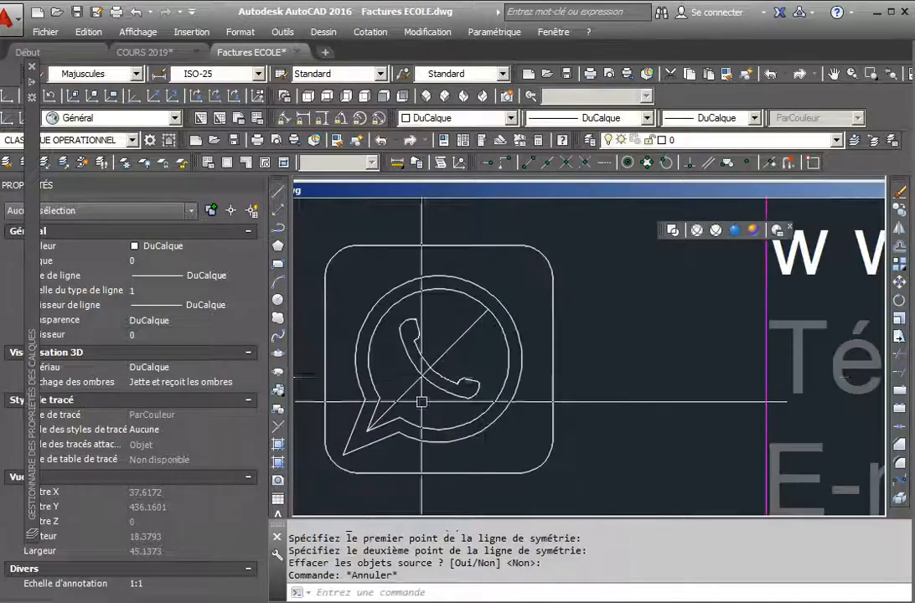
# - Undo the last mirroring of the handset half
pyautogui.scroll(4, 385, 345)
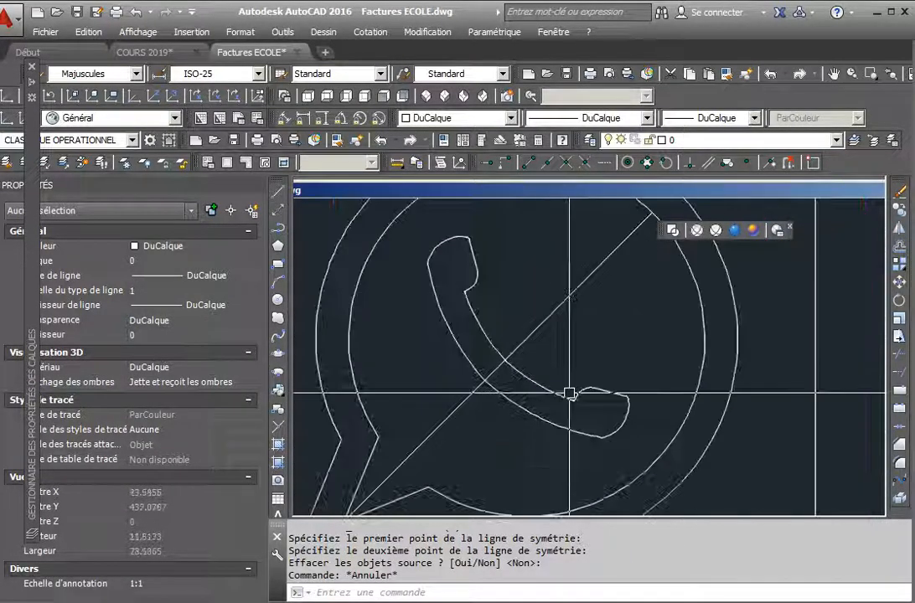
pyautogui.scroll(2, 601, 412)
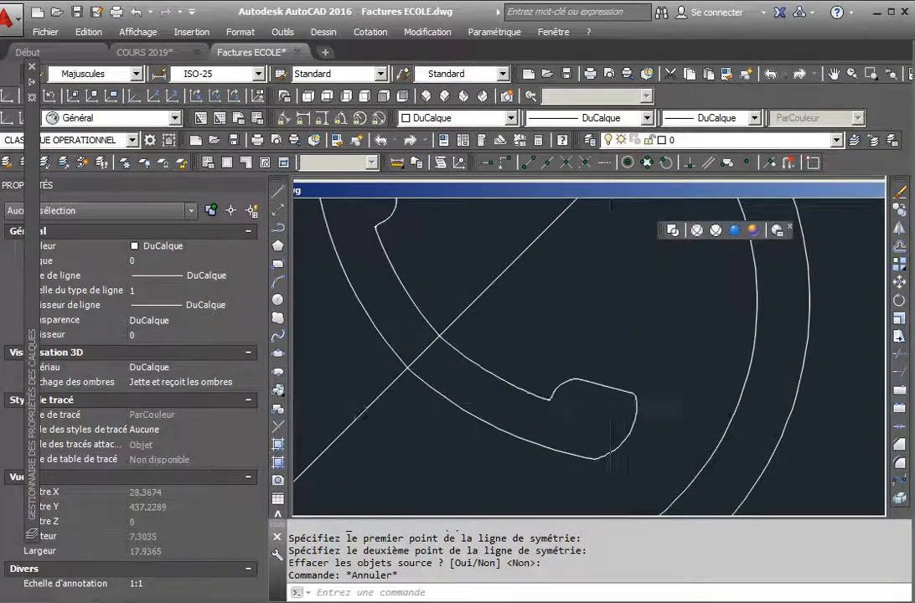
pyautogui.hotkey('ctrl', 'z')
pyautogui.hotkey('ctrl', 'z')
pyautogui.hotkey('ctrl', 'z')
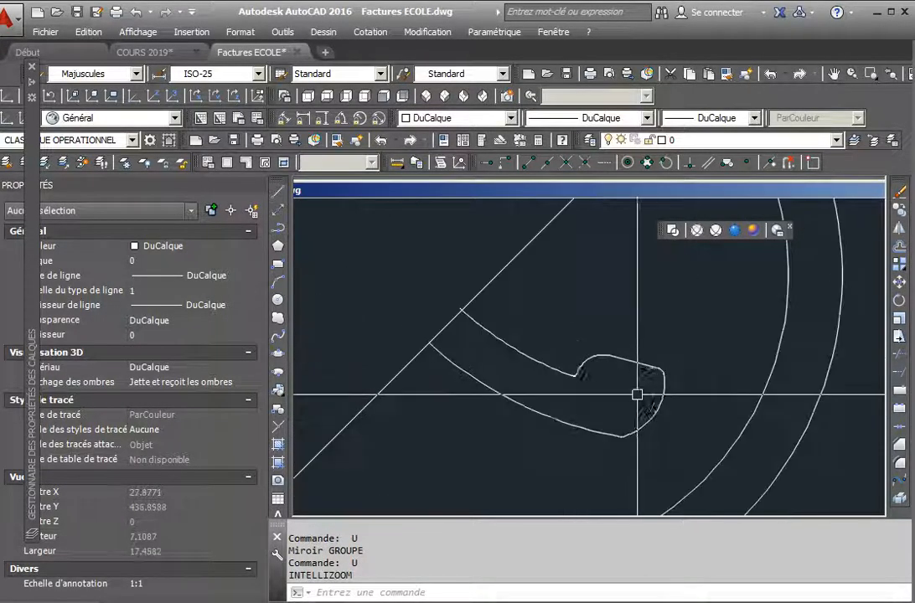
pyautogui.click(647, 370)
pyautogui.scroll(2, 597, 381)
pyautogui.press('Escape')
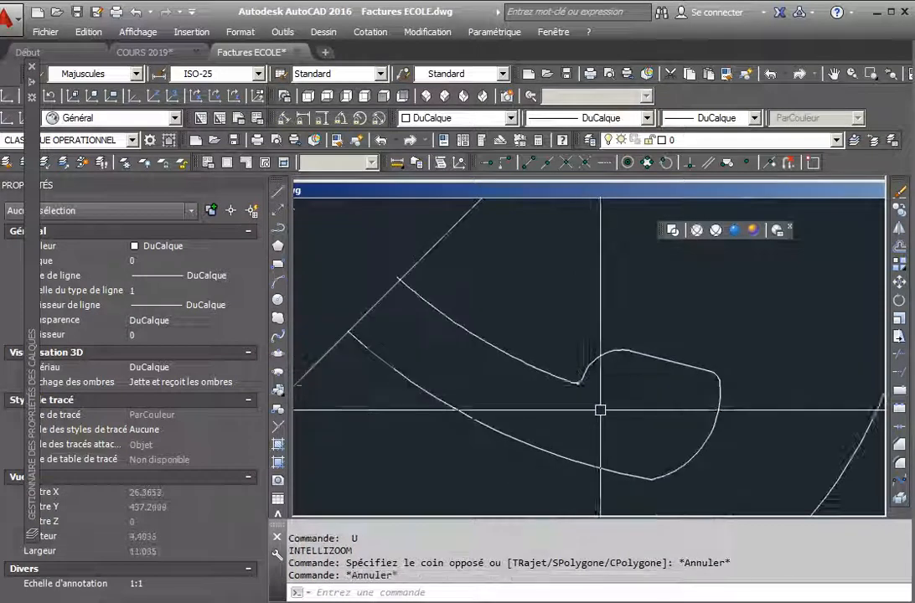
pyautogui.click(665, 364)
pyautogui.click(603, 355)
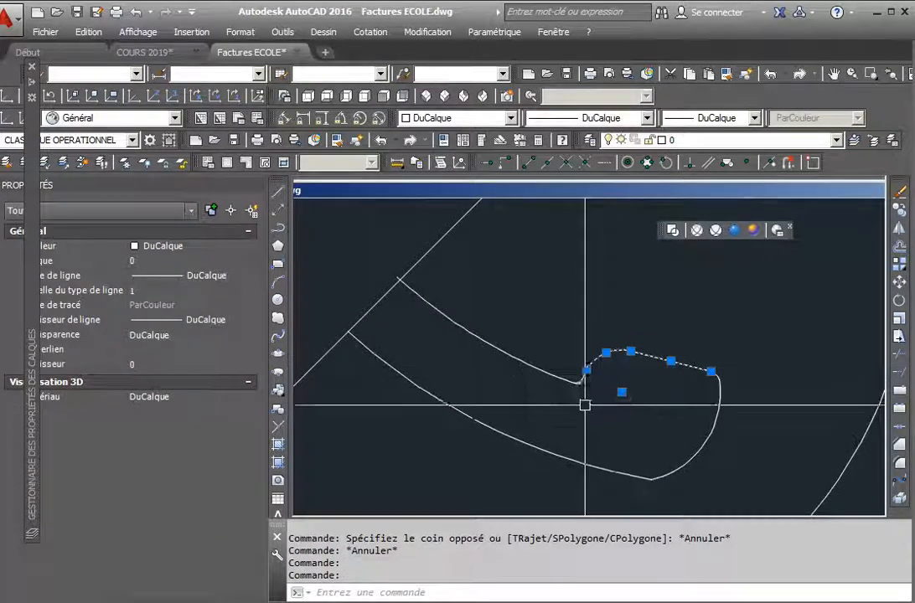
pyautogui.click(584, 400)
pyautogui.click(563, 365)
pyautogui.press('Escape')
pyautogui.press('Escape')
# - Move the earpiece's inner arcs together with its straight edge a short way along the inner curve toward the diagonal
pyautogui.click(542, 405)
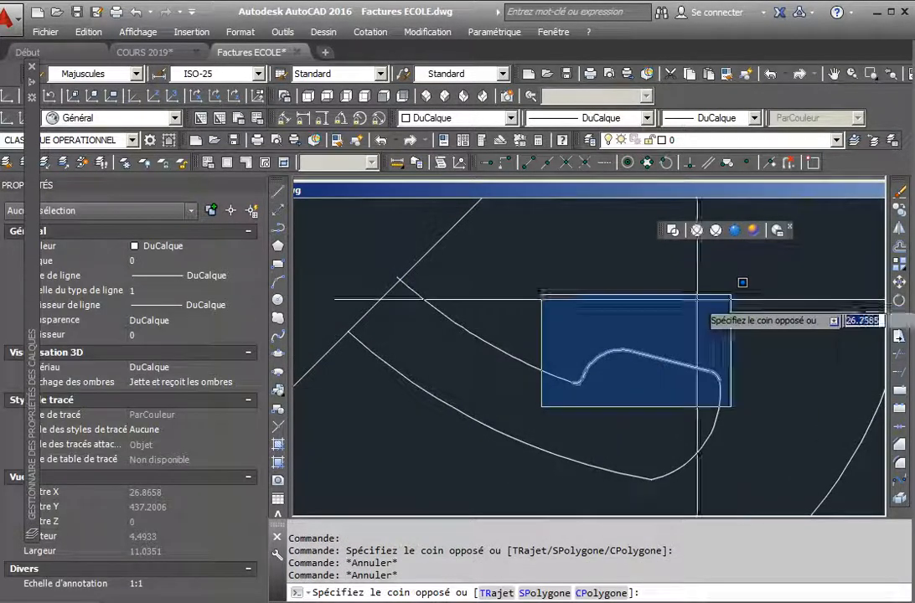
pyautogui.click(738, 293)
pyautogui.write('d')
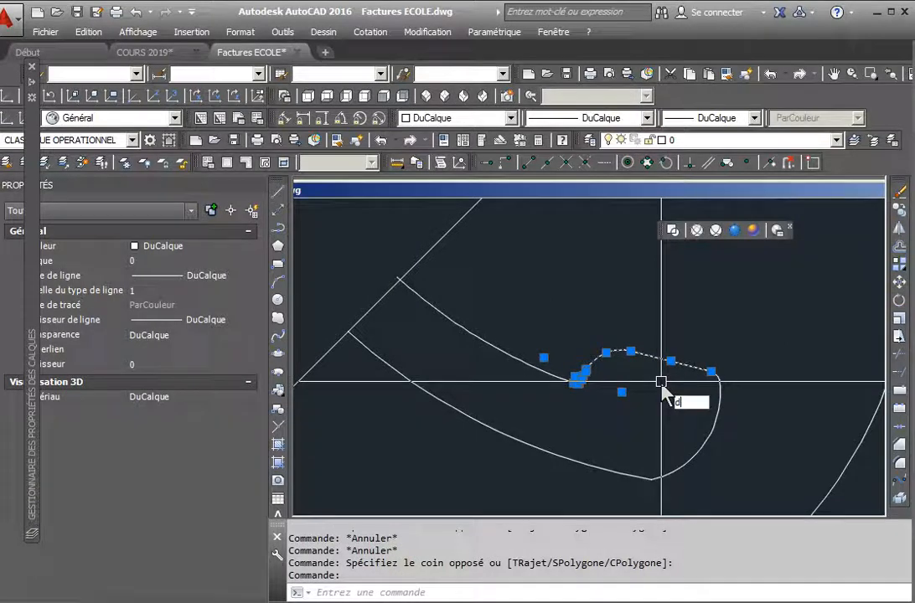
pyautogui.write('p')
pyautogui.press('Return')
pyautogui.scroll(4, 582, 373)
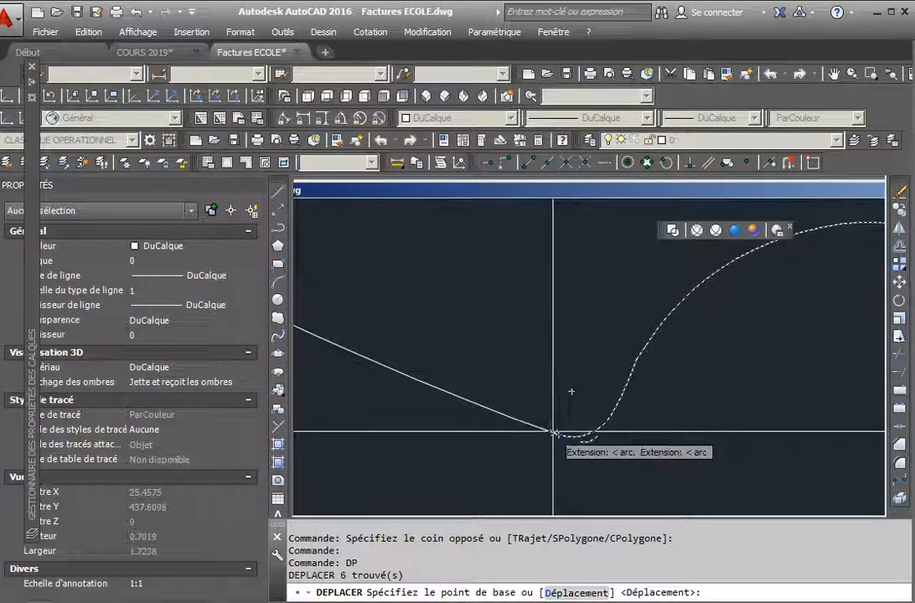
pyautogui.click(554, 432)
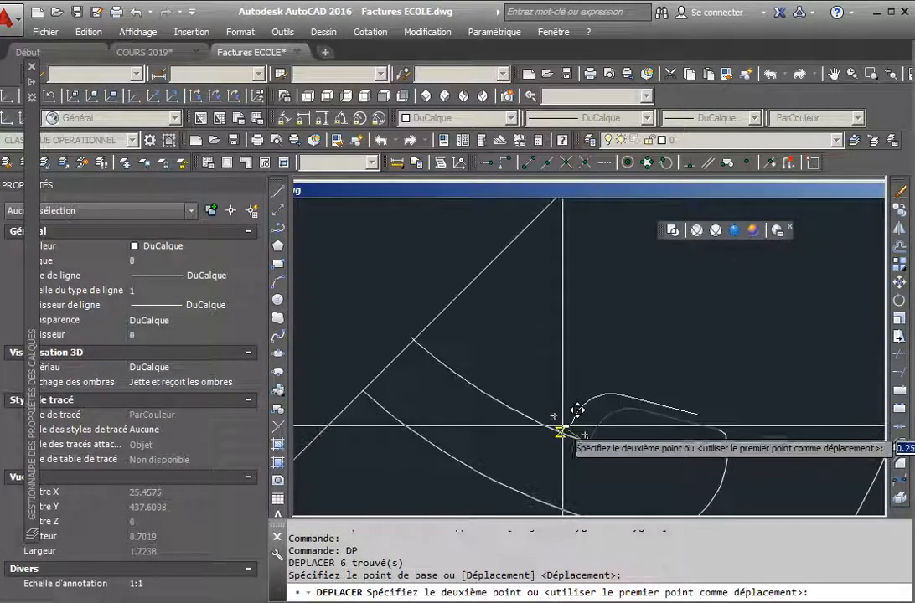
pyautogui.click(565, 433)
pyautogui.press('Escape')
# - Move the earpiece's large inner arc and straight edge together a short way up, away from the inner curve
pyautogui.scroll(4, 639, 405)
pyautogui.click(541, 392)
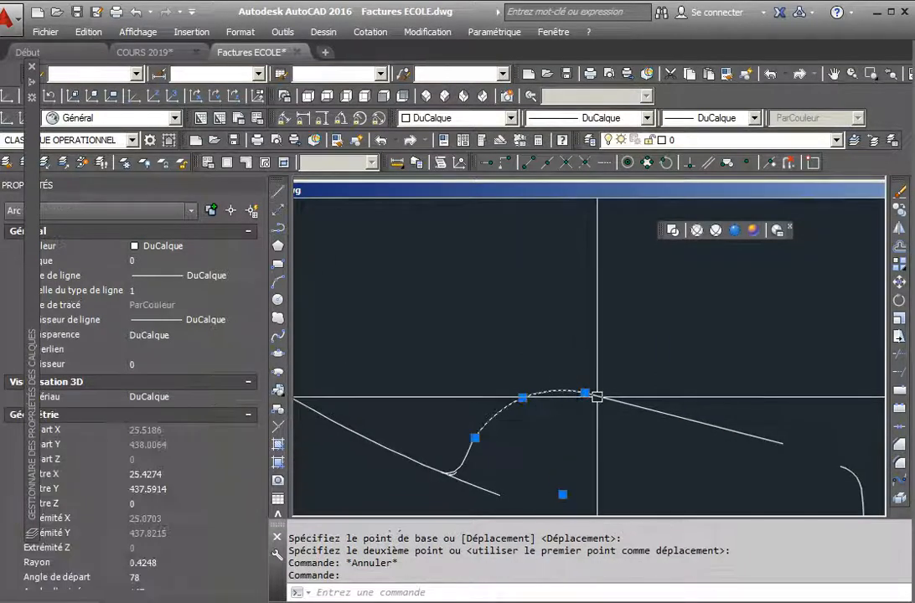
pyautogui.click(626, 403)
pyautogui.press('Return')
pyautogui.click(687, 383)
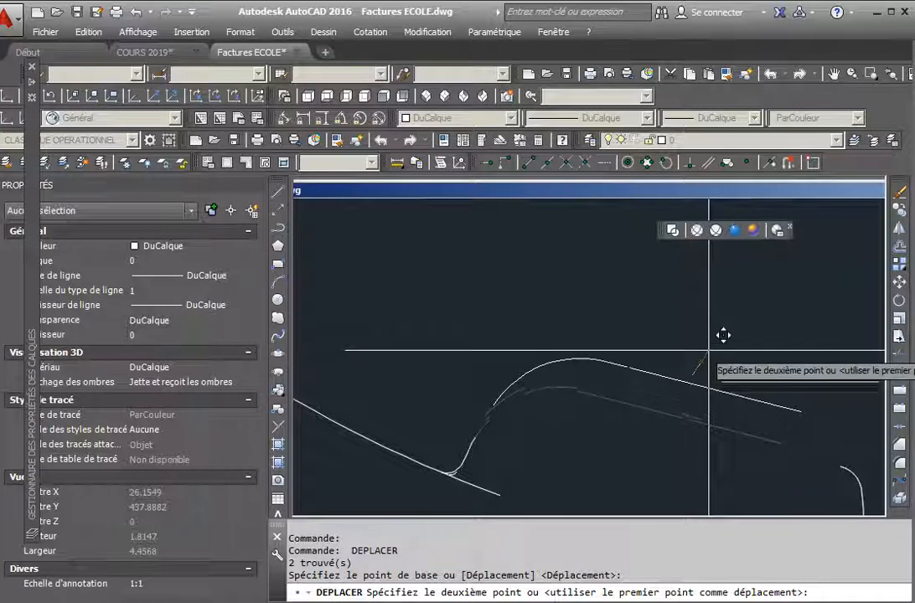
pyautogui.click(716, 341)
pyautogui.press('Escape')
# - Move the small corner arc of the earpiece onto the free endpoint of the straight edge
pyautogui.scroll(-5, 654, 358)
pyautogui.scroll(5, 730, 402)
pyautogui.click(687, 378)
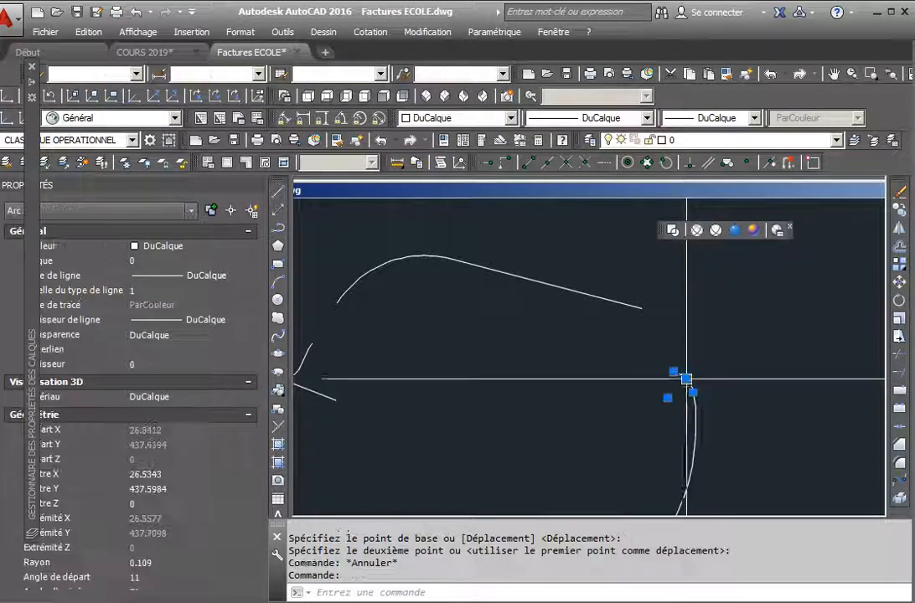
pyautogui.press('Return')
pyautogui.click(674, 371)
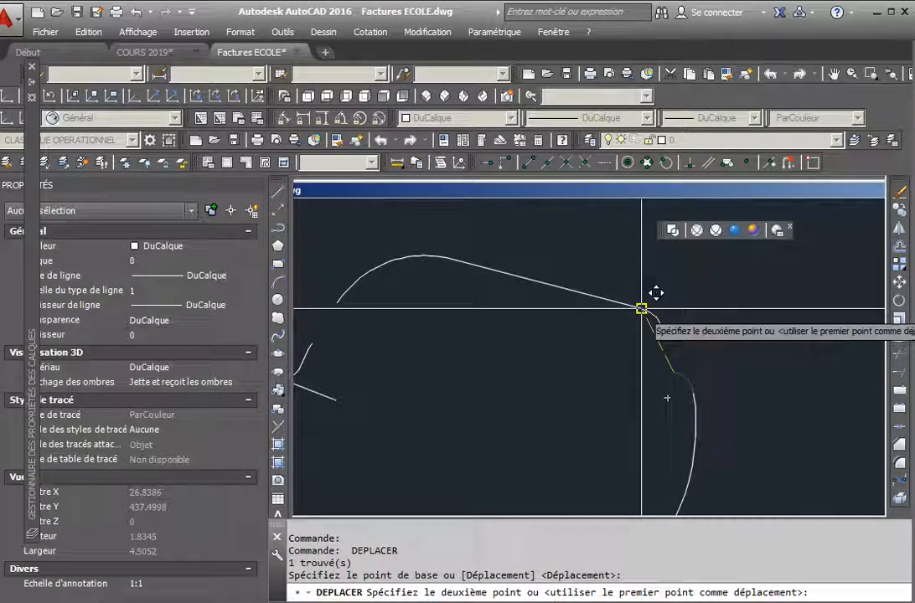
pyautogui.click(642, 309)
pyautogui.press('Escape')
# - Stretch the earpiece's outer end arc to the moved corner arc and flatten its bulge to a radius of about 1.25
pyautogui.scroll(-2, 736, 399)
pyautogui.scroll(-2, 736, 400)
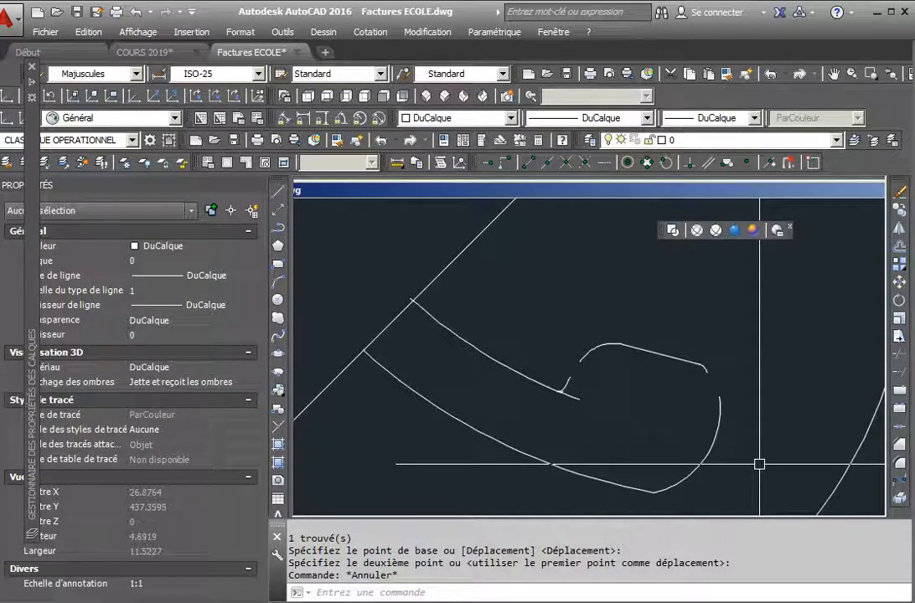
pyautogui.click(710, 448)
pyautogui.click(720, 395)
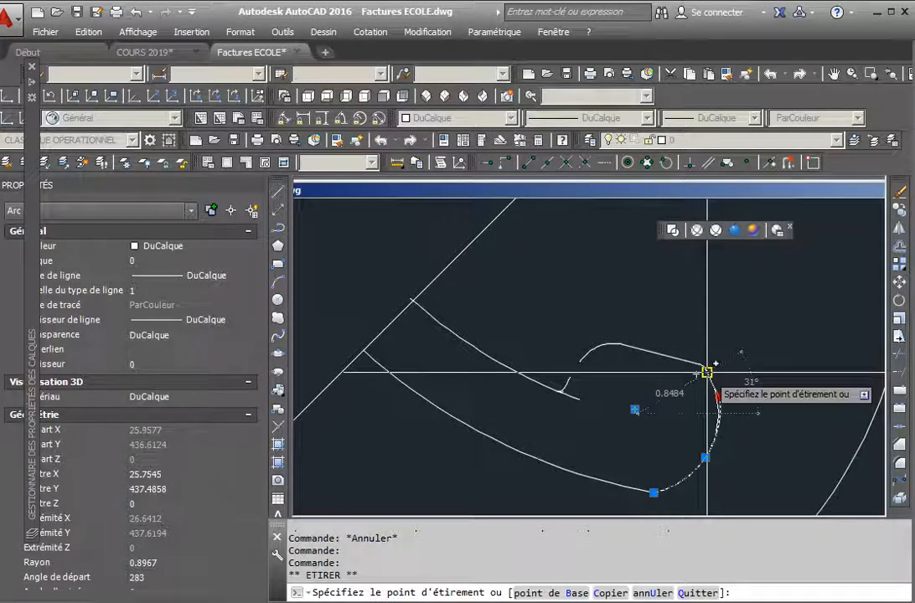
pyautogui.click(706, 372)
pyautogui.scroll(4, 717, 457)
pyautogui.click(705, 424)
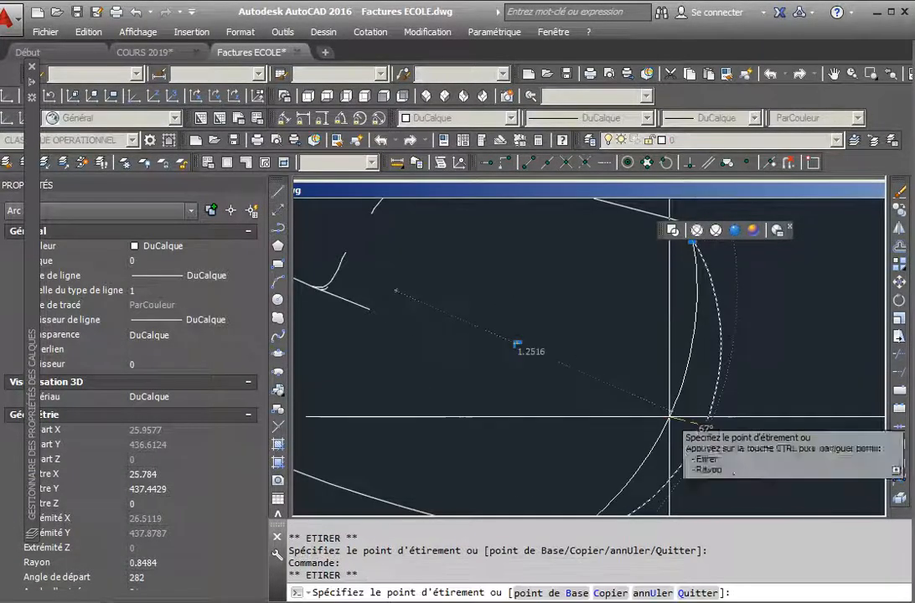
pyautogui.click(670, 416)
pyautogui.press('Escape')
# - Trim the part of the inner curve that overshoots the small neck arc
pyautogui.scroll(-4, 754, 427)
pyautogui.scroll(4, 612, 371)
pyautogui.write('aj')
pyautogui.press('Return')
pyautogui.press('Return')
pyautogui.click(576, 396)
pyautogui.press('Escape')
# - Erase the leftover segment beside the open gap between the neck and the large inner arc
pyautogui.scroll(3, 563, 352)
pyautogui.click(564, 352)
pyautogui.press('Escape')
pyautogui.scroll(2, 559, 352)
pyautogui.scroll(-2, 556, 354)
pyautogui.click(595, 293)
pyautogui.click(595, 295)
pyautogui.press('Escape')
pyautogui.click(538, 379)
pyautogui.click(598, 332)
pyautogui.press('Delete')
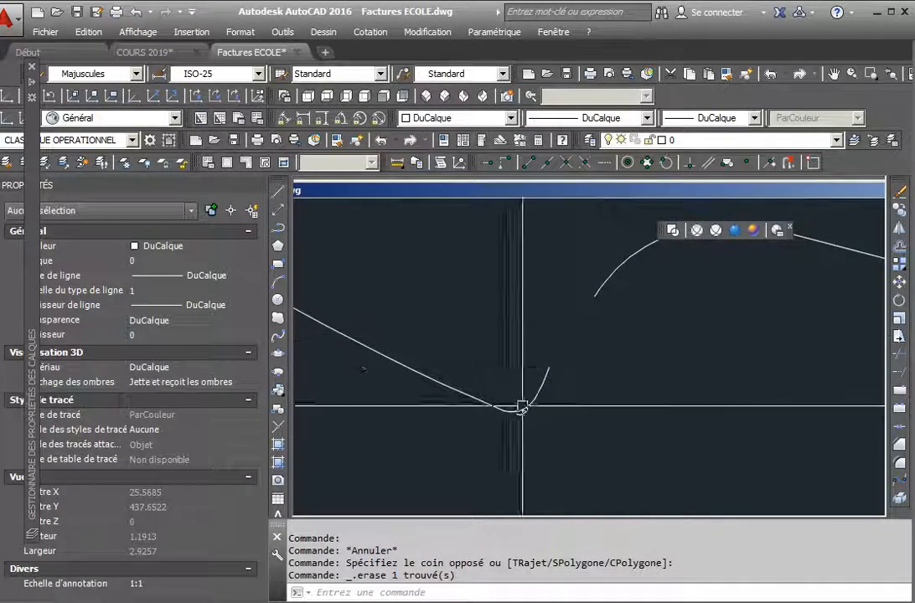
# - Erase the superfluous small arc where the neck meets the inner curve
pyautogui.click(542, 385)
pyautogui.press('Escape')
pyautogui.scroll(4, 528, 407)
pyautogui.press('Escape')
pyautogui.click(499, 422)
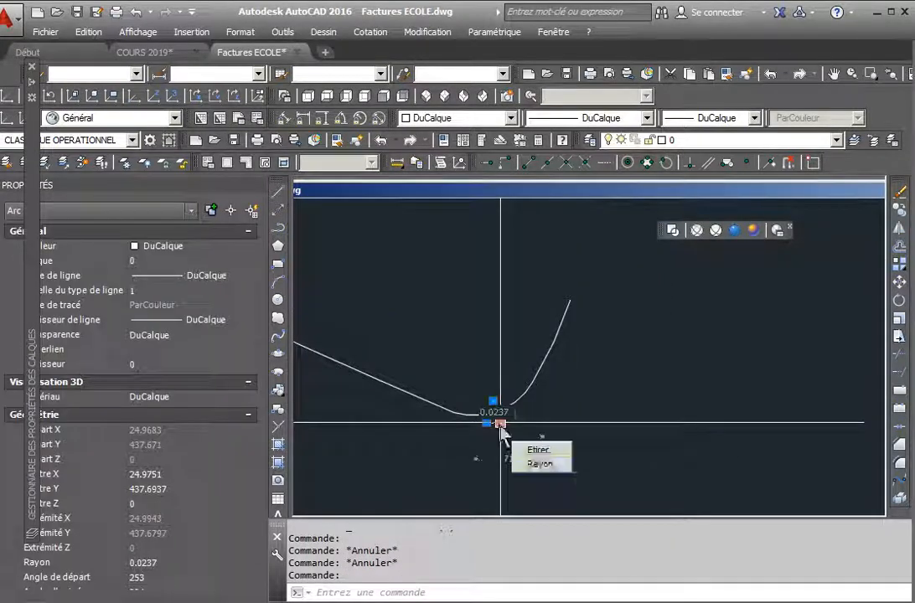
pyautogui.press('Escape')
pyautogui.click(491, 421)
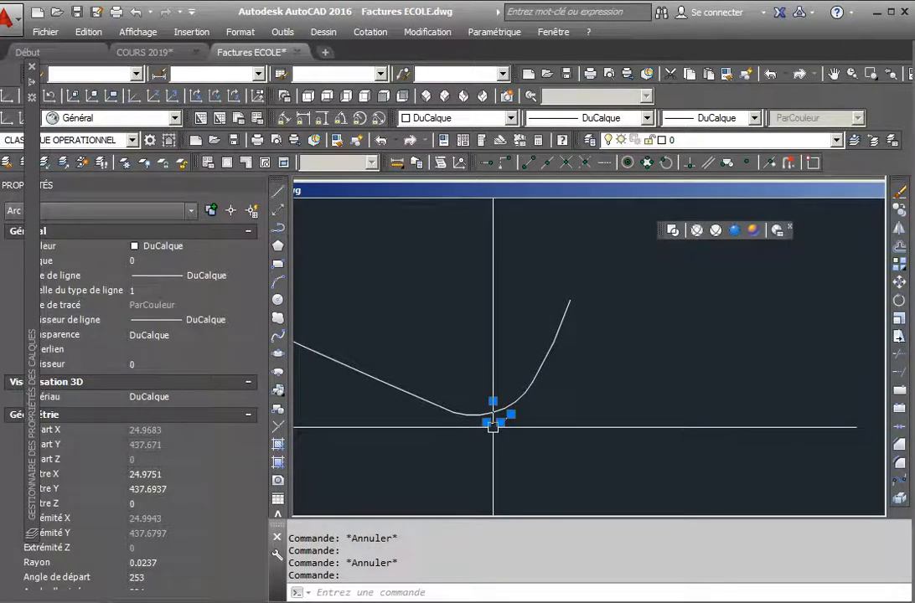
pyautogui.press('Delete')
# - Try to extend the earpiece's large inner arc toward the open end of the neck
pyautogui.scroll(-4, 587, 394)
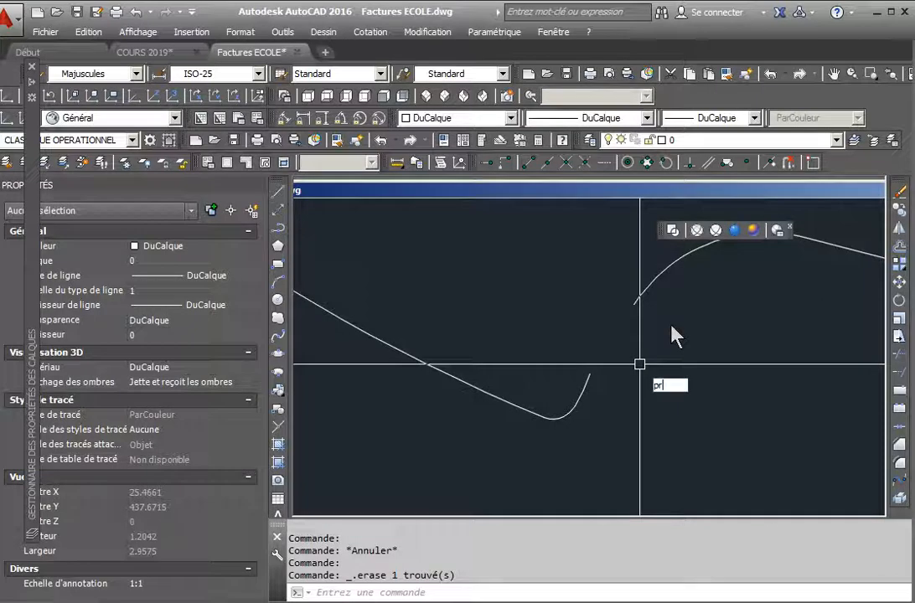
pyautogui.write('r')
pyautogui.press('Return')
pyautogui.press('Return')
pyautogui.click(635, 294)
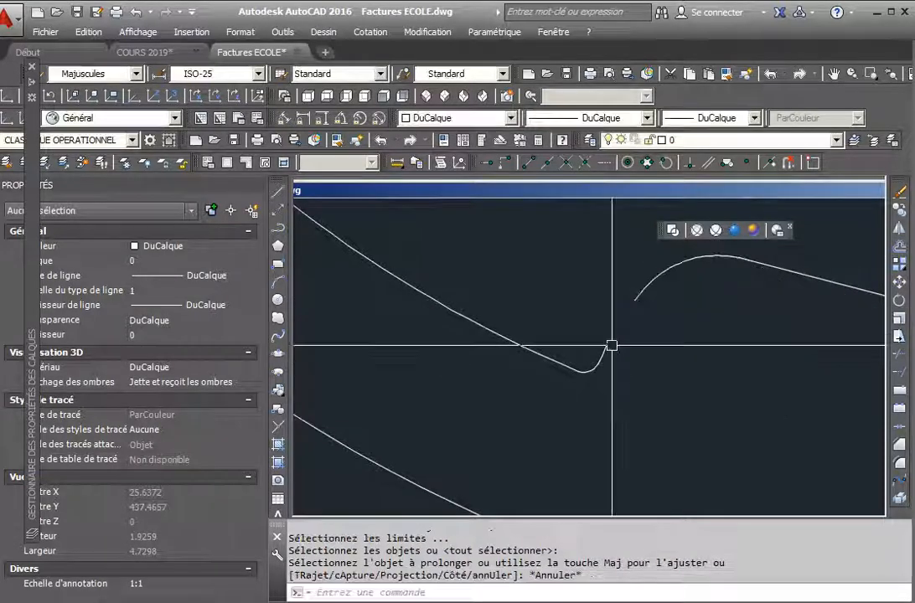
pyautogui.press('Escape')
# - Draw a line closing the gap from the neck's open end to the start of the large inner arc
pyautogui.write('l')
pyautogui.press('Return')
pyautogui.click(604, 359)
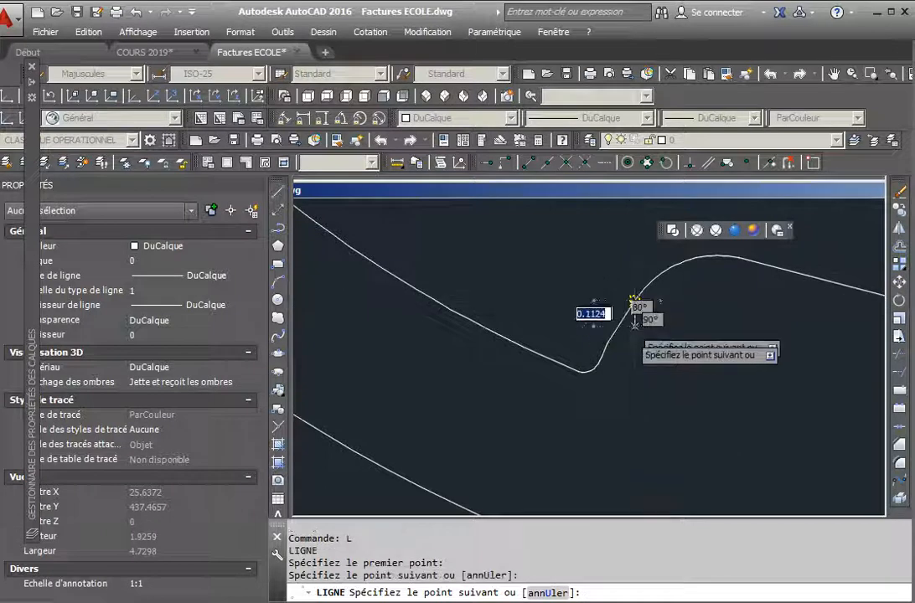
pyautogui.click(634, 299)
pyautogui.press('Escape')
# - Mirror the closed lower handset half about the diagonal, keeping the source objects
pyautogui.scroll(-5, 578, 402)
pyautogui.scroll(6, 652, 447)
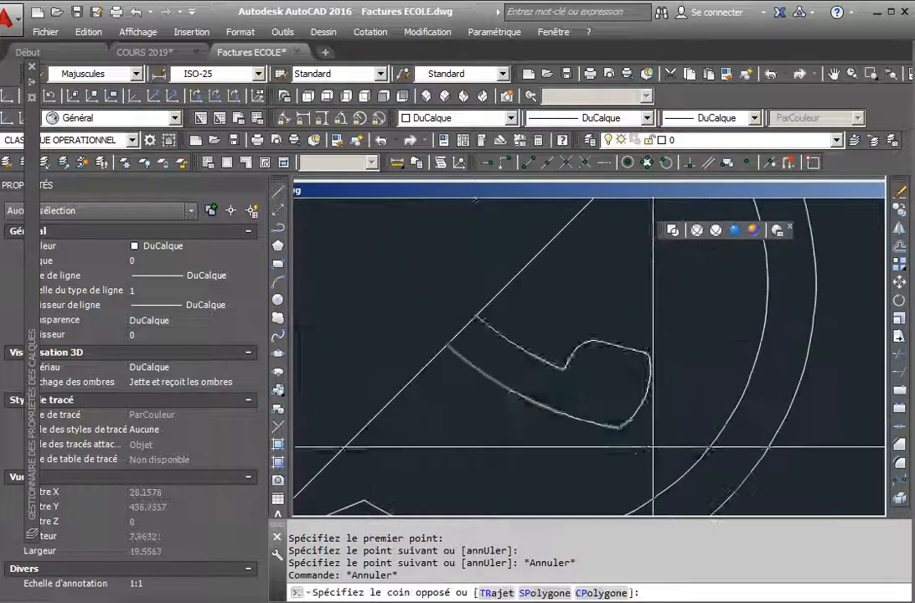
pyautogui.click(521, 317)
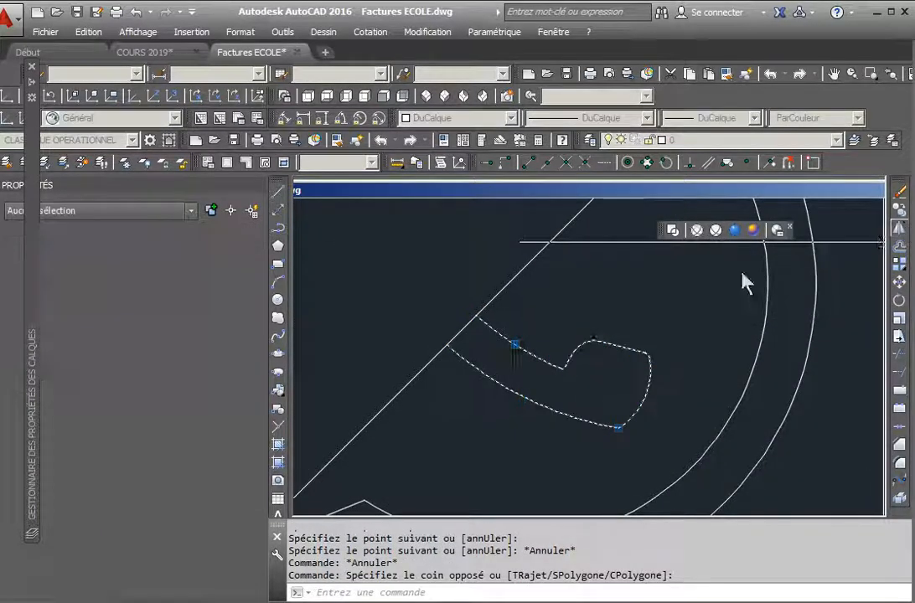
pyautogui.click(744, 283)
pyautogui.click(899, 228)
pyautogui.click(514, 271)
pyautogui.click(535, 361)
pyautogui.press('Return')
pyautogui.press('Escape')
# - Undo the mirroring of the lower handset half
pyautogui.scroll(-5, 585, 389)
pyautogui.scroll(4, 585, 389)
pyautogui.write('u')
pyautogui.press('Return')
pyautogui.write('u')
pyautogui.press('Return')
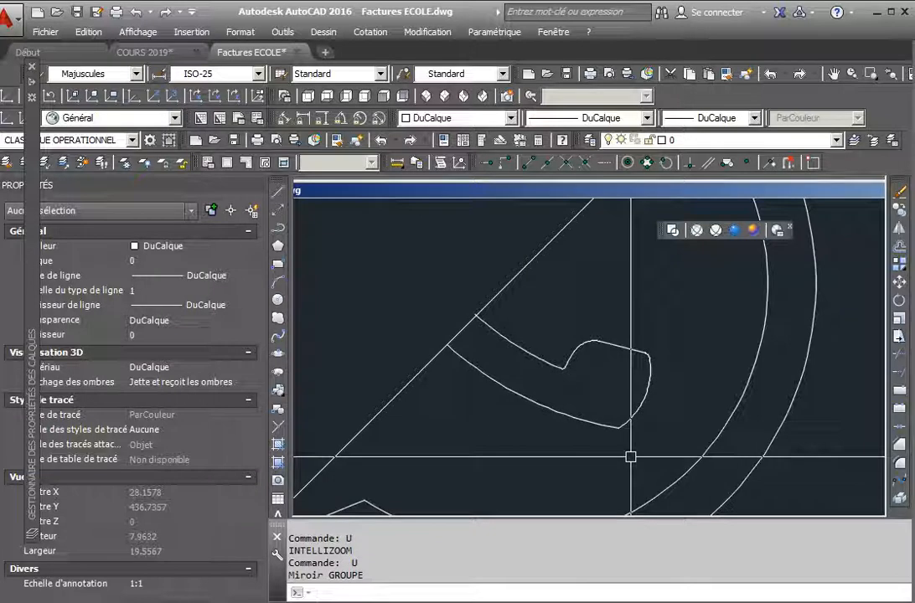
# - Try to fillet the sharp corner between the handset's outer curve and end arc with a picked radius of about 1.09
pyautogui.write('rd')
pyautogui.press('Return')
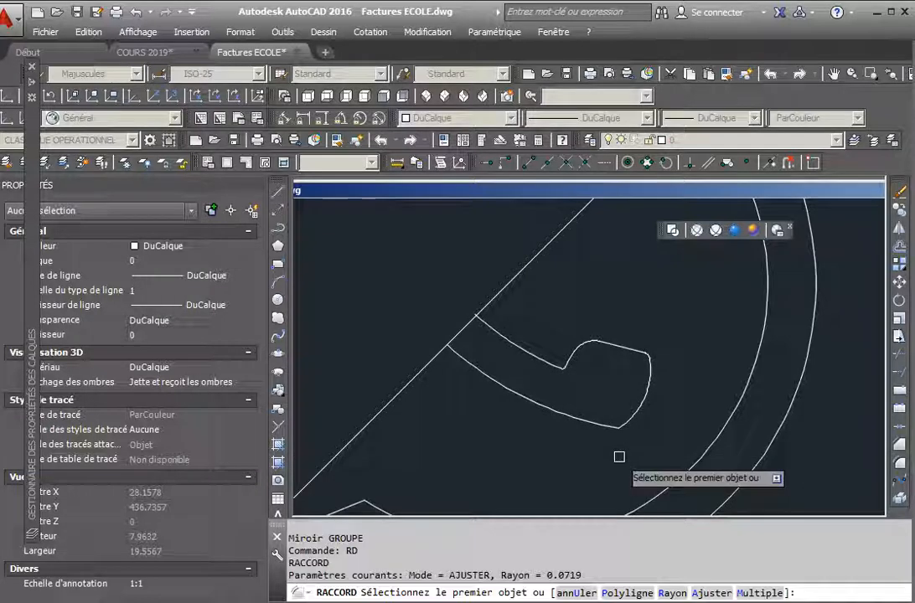
pyautogui.write('r')
pyautogui.press('Return')
pyautogui.click(560, 444)
pyautogui.click(594, 444)
pyautogui.click(593, 418)
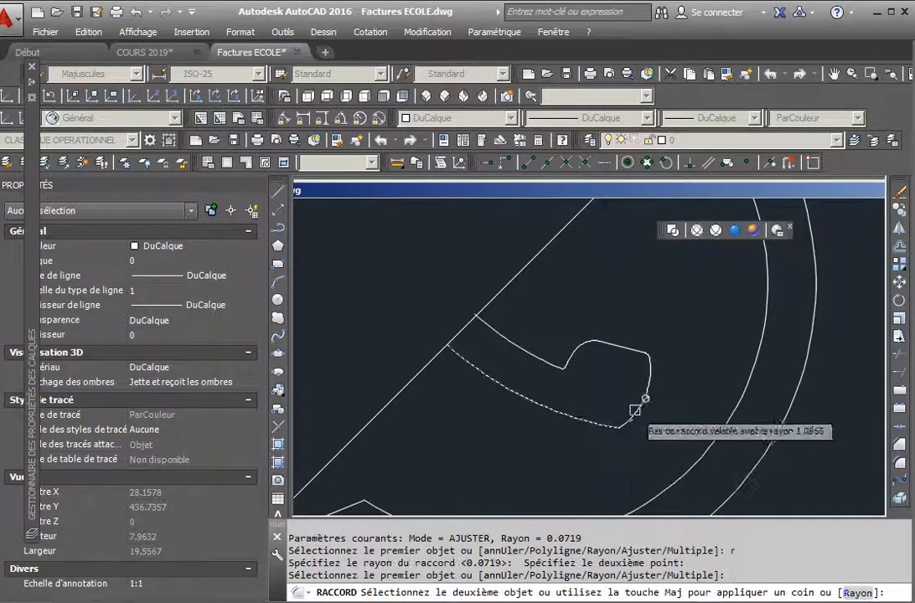
pyautogui.click(635, 411)
# - Select the earpiece's end arc and move the layer manager palette aside to uncover the property labels
pyautogui.scroll(3, 604, 417)
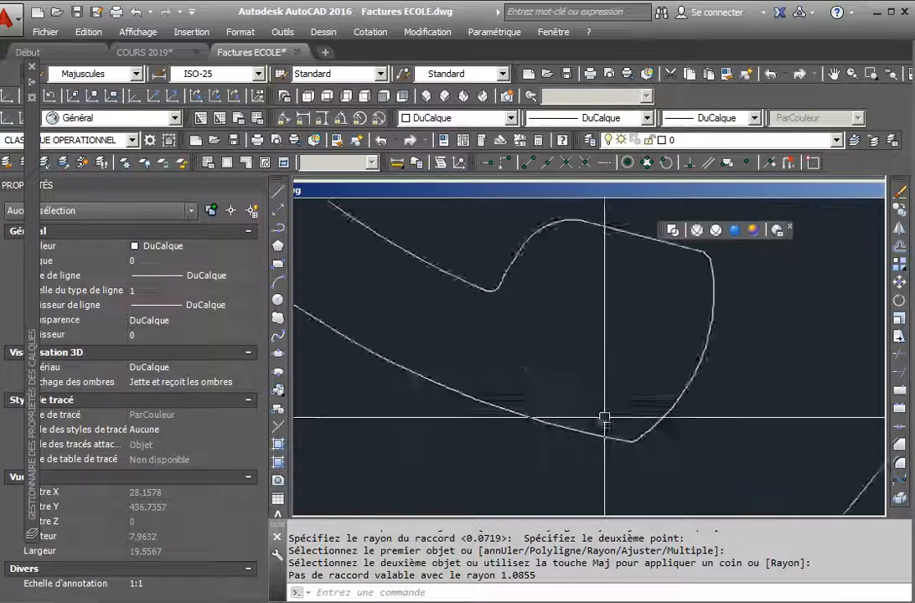
pyautogui.click(676, 440)
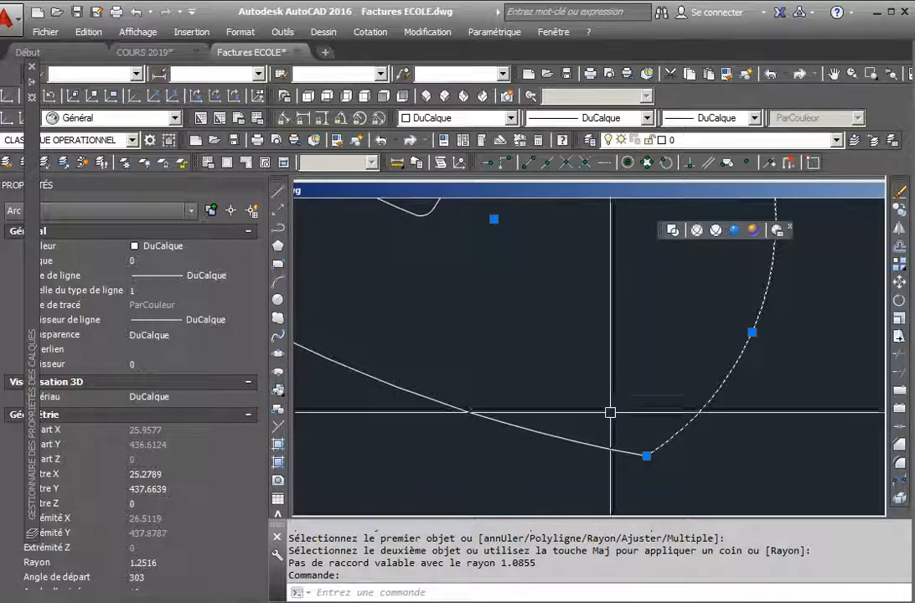
pyautogui.moveTo(28, 106)
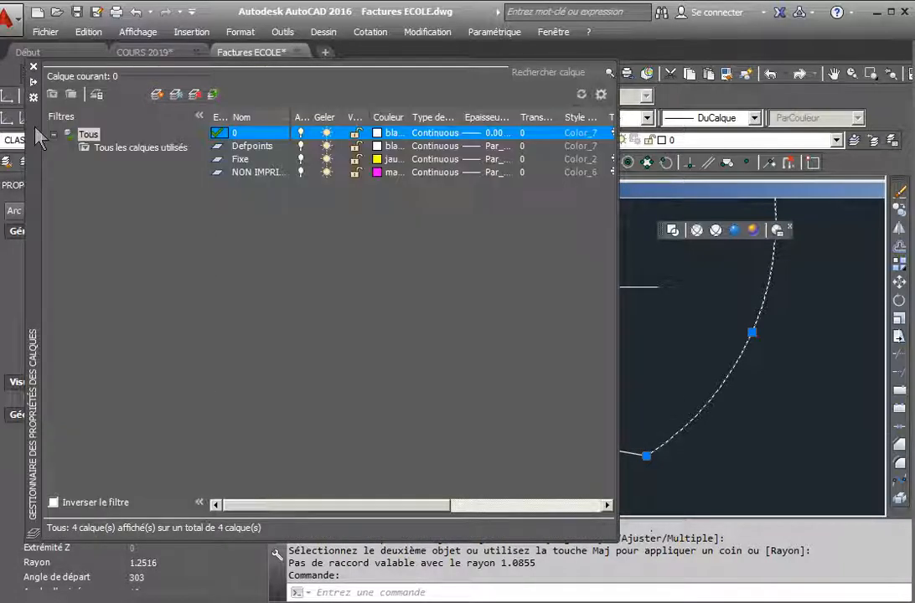
pyautogui.moveTo(27, 130); pyautogui.dragTo(125, 133)
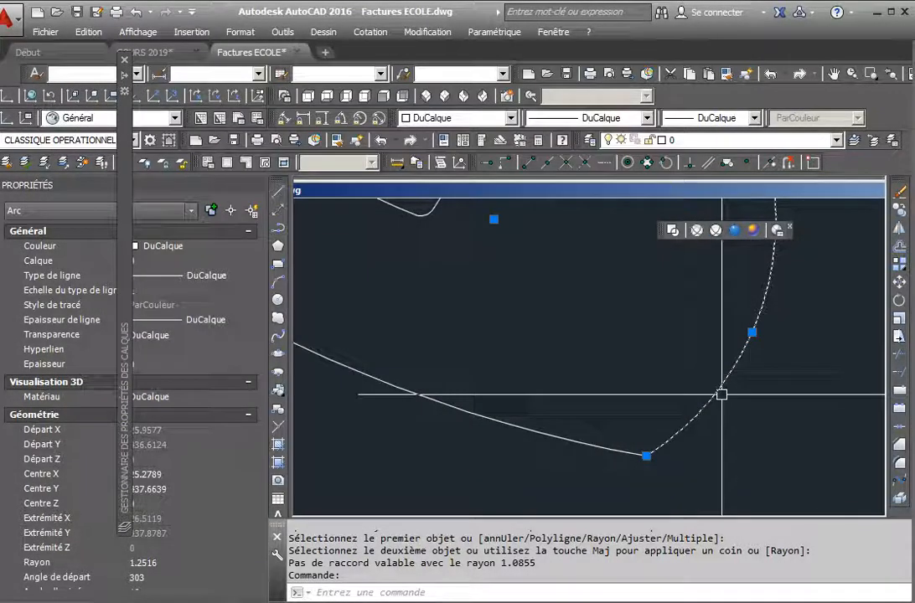
# - Examine the properties of the handset's outer curve and the end arc meeting it at the sharp corner
pyautogui.press('Escape')
pyautogui.click(528, 399)
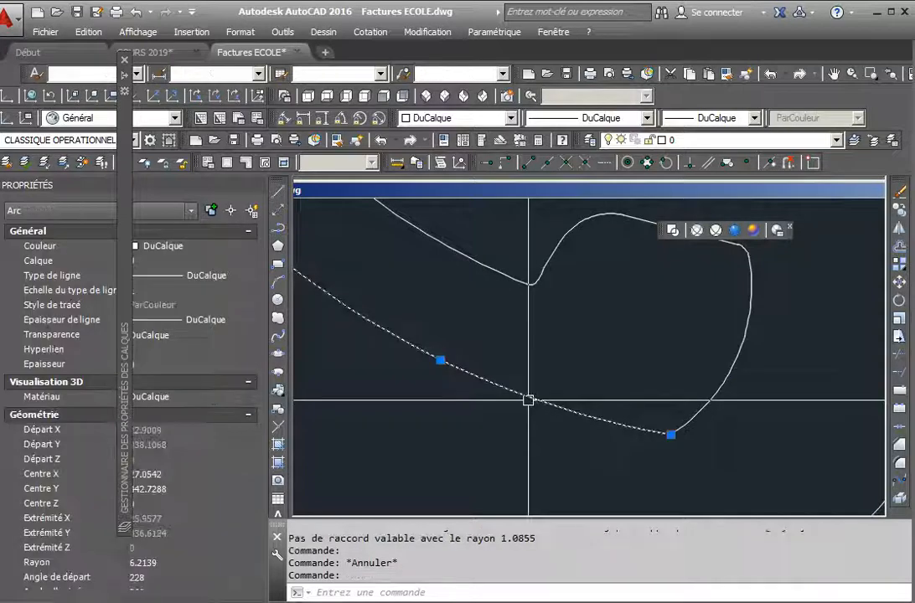
pyautogui.press('Escape')
pyautogui.click(710, 398)
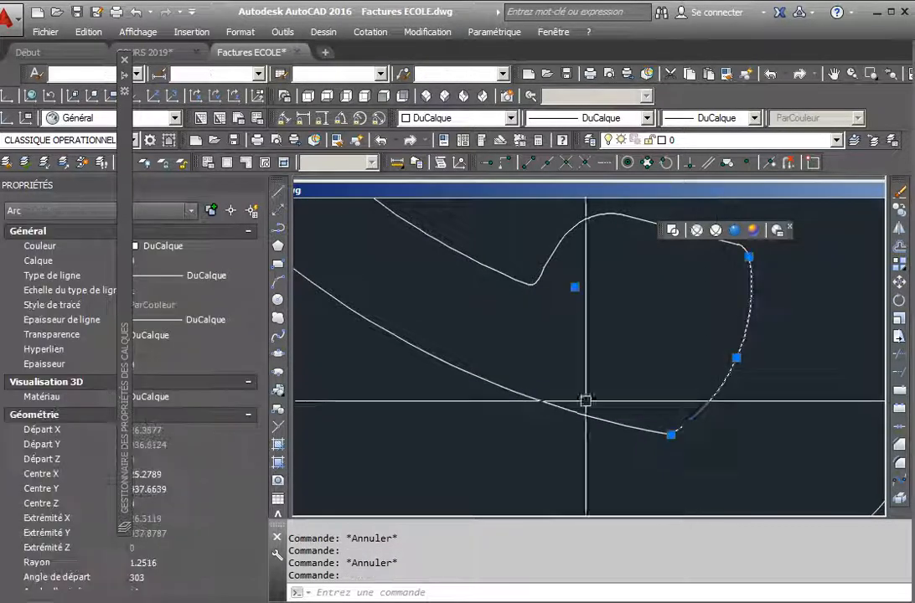
pyautogui.press('Escape')
pyautogui.click(564, 409)
pyautogui.press('Escape')
# - Try to fillet the outer curve and end arc with a picked radius of about 0.34
pyautogui.moveTo(570, 489); pyautogui.dragTo(540, 484, button='middle')
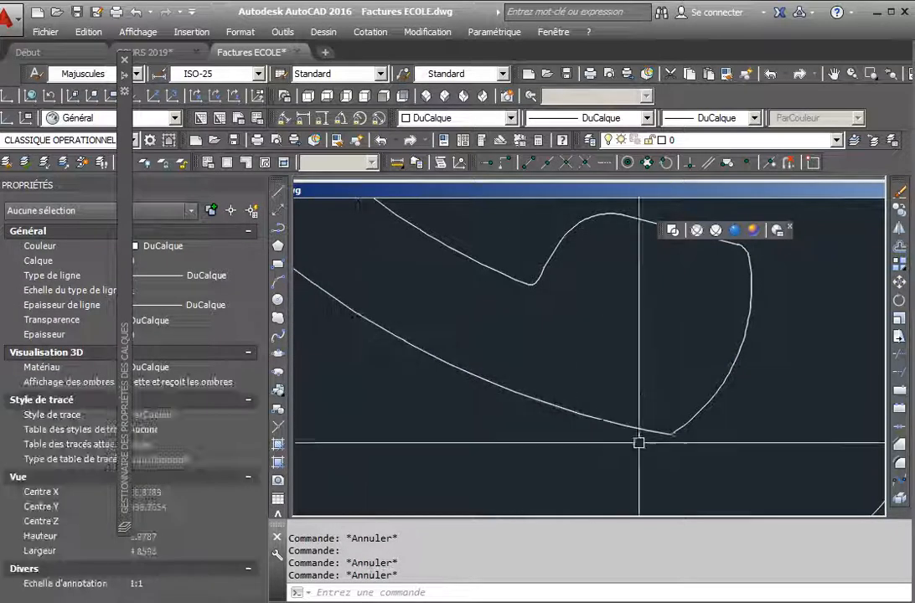
pyautogui.write('rd')
pyautogui.press('Return')
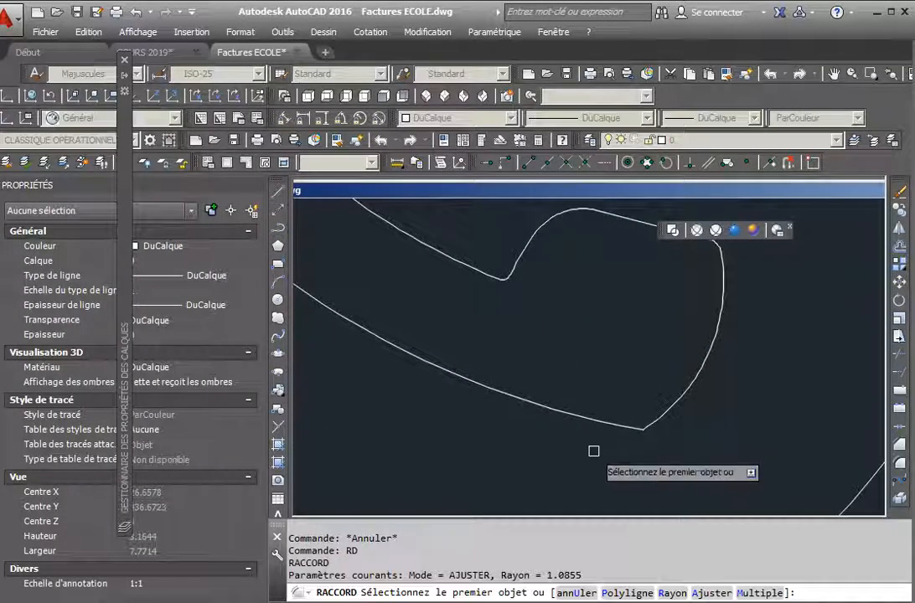
pyautogui.write('r')
pyautogui.press('Return')
pyautogui.click(602, 513)
pyautogui.click(605, 469)
pyautogui.click(607, 422)
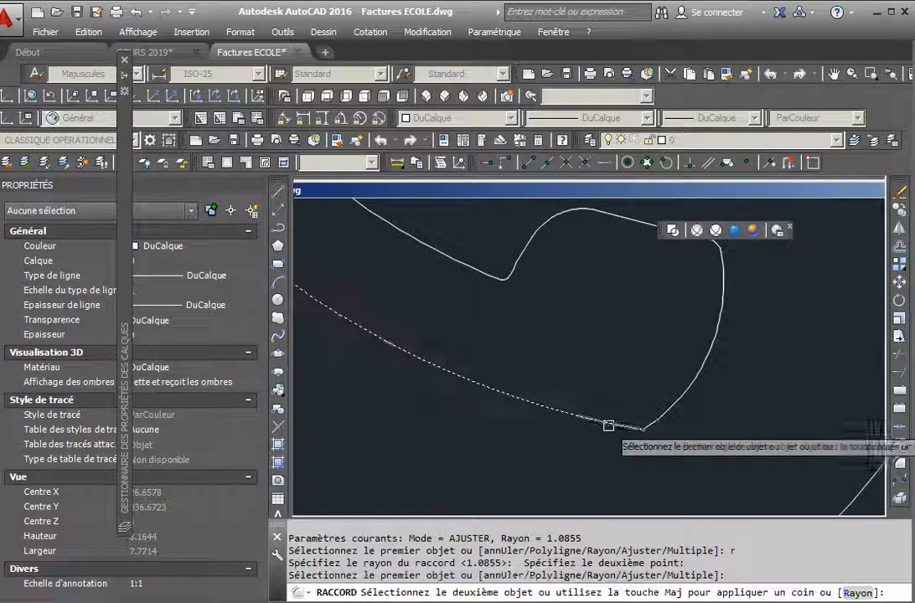
pyautogui.press('Escape')
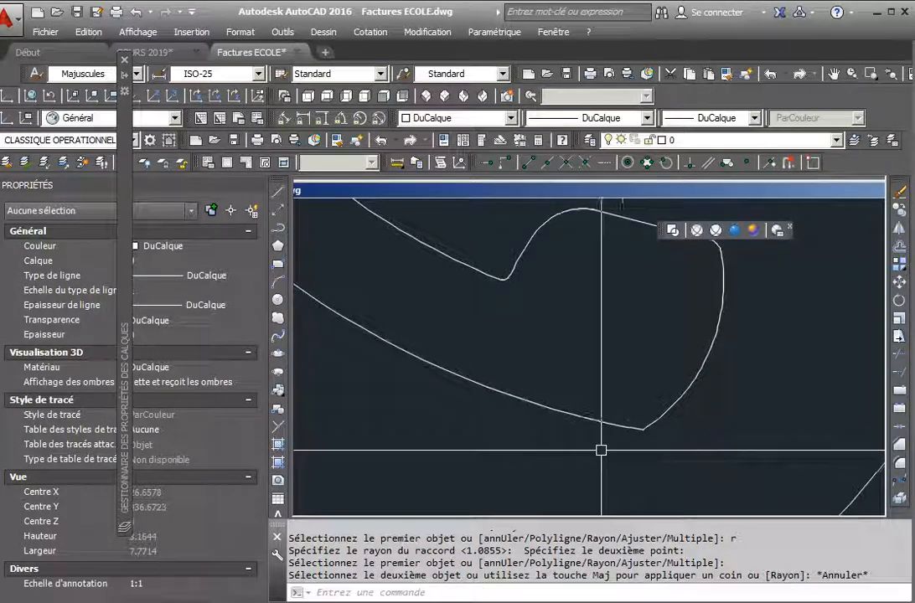
# - Fillet the sharp corner between the handset's outer curve and end arc with a picked radius of about 0.45
pyautogui.write('rd')
pyautogui.press('Return')
pyautogui.write('r')
pyautogui.press('Return')
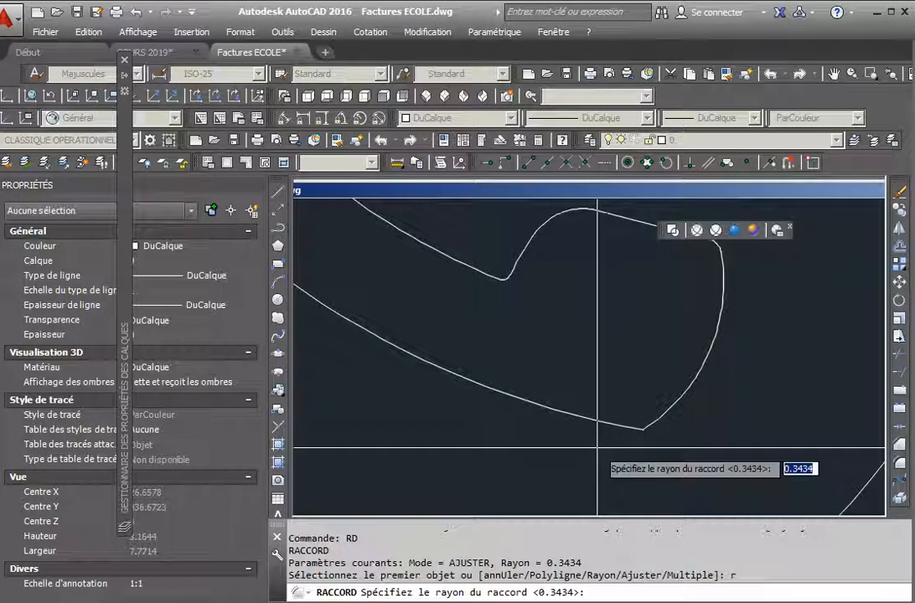
pyautogui.click(574, 441)
pyautogui.click(633, 450)
pyautogui.click(584, 419)
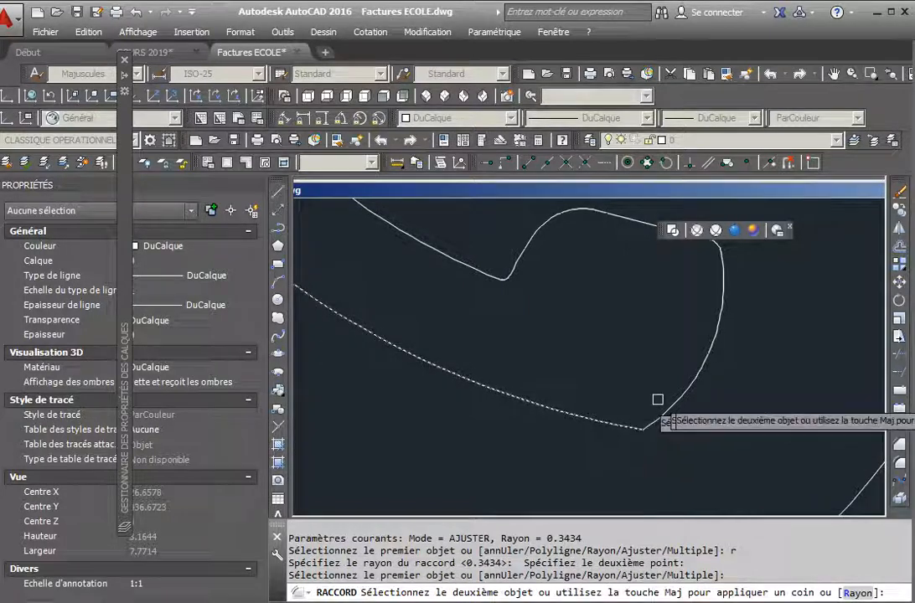
pyautogui.click(691, 393)
pyautogui.press('Return')
pyautogui.scroll(-2, 656, 420)
pyautogui.scroll(3, 656, 420)
pyautogui.press('Escape')
# - Mirror the whole filleted lower handset half about the diagonal, keeping the source objects
pyautogui.scroll(-2, 690, 429)
pyautogui.scroll(2, 577, 402)
pyautogui.scroll(-6, 618, 421)
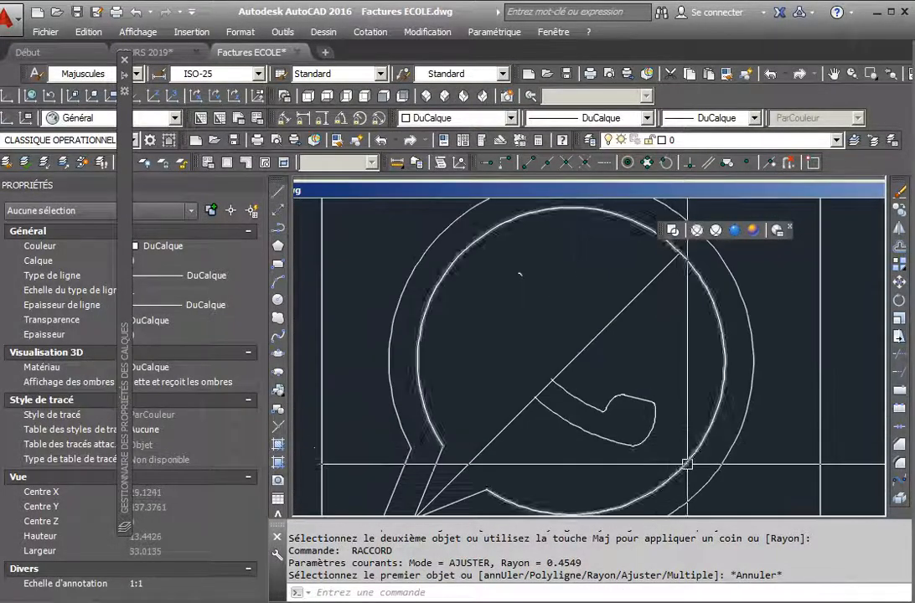
pyautogui.scroll(3, 686, 460)
pyautogui.press('Escape')
pyautogui.click(664, 456)
pyautogui.click(473, 308)
pyautogui.scroll(-4, 595, 380)
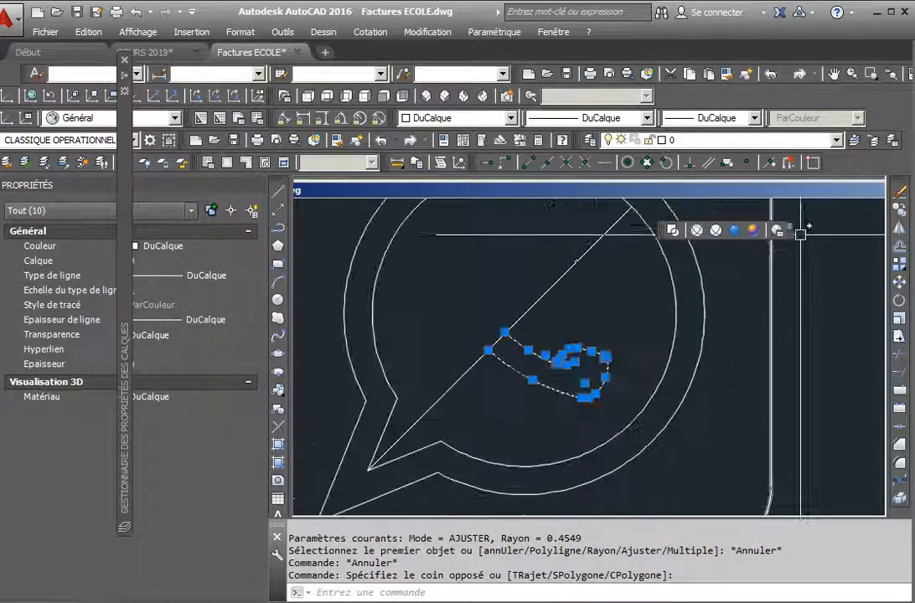
pyautogui.click(899, 229)
pyautogui.click(568, 281)
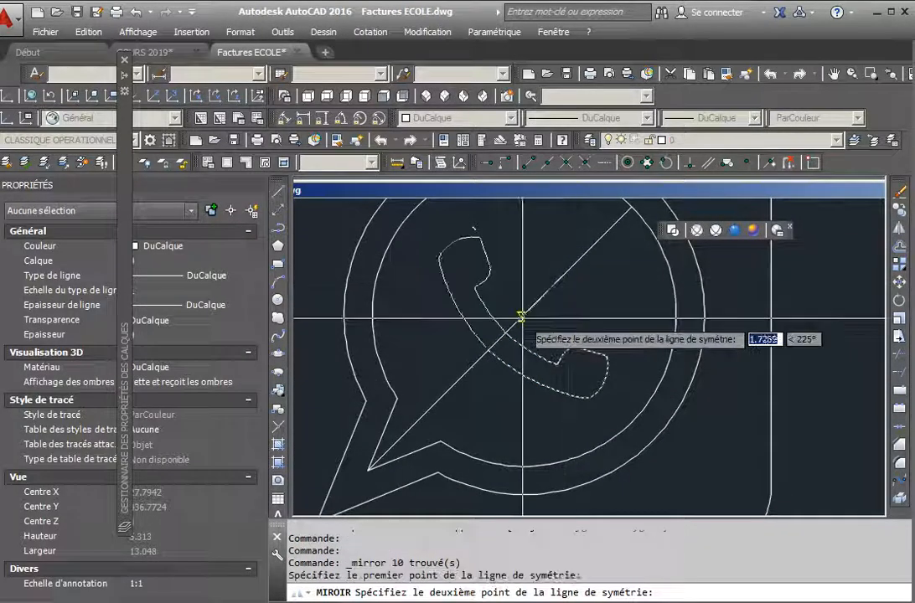
pyautogui.click(520, 316)
pyautogui.press('Return')
pyautogui.press('Escape')
# - Erase the diagonal construction line crossing the speech bubble
pyautogui.scroll(-3, 546, 382)
pyautogui.scroll(5, 542, 409)
pyautogui.scroll(-3, 543, 308)
pyautogui.press('Escape')
pyautogui.click(587, 326)
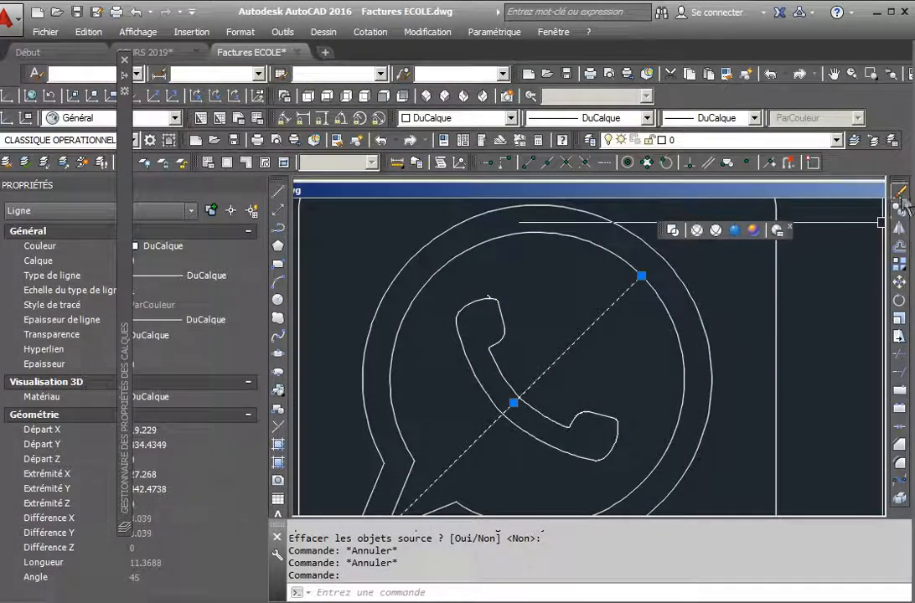
pyautogui.press('Delete')
pyautogui.scroll(-4, 686, 302)
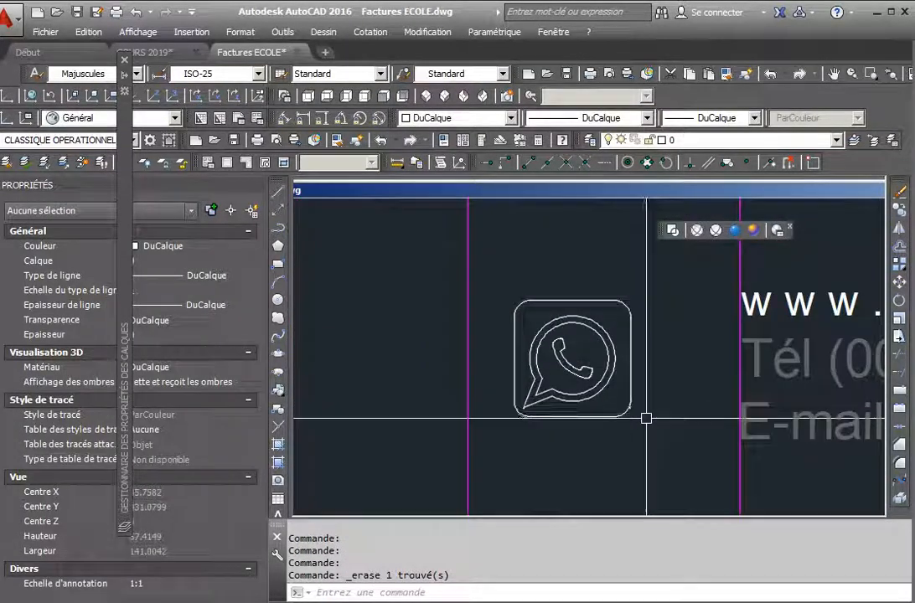
# - Start a hatch and choose the predefined ANSI31 pattern for it
pyautogui.scroll(2, 646, 419)
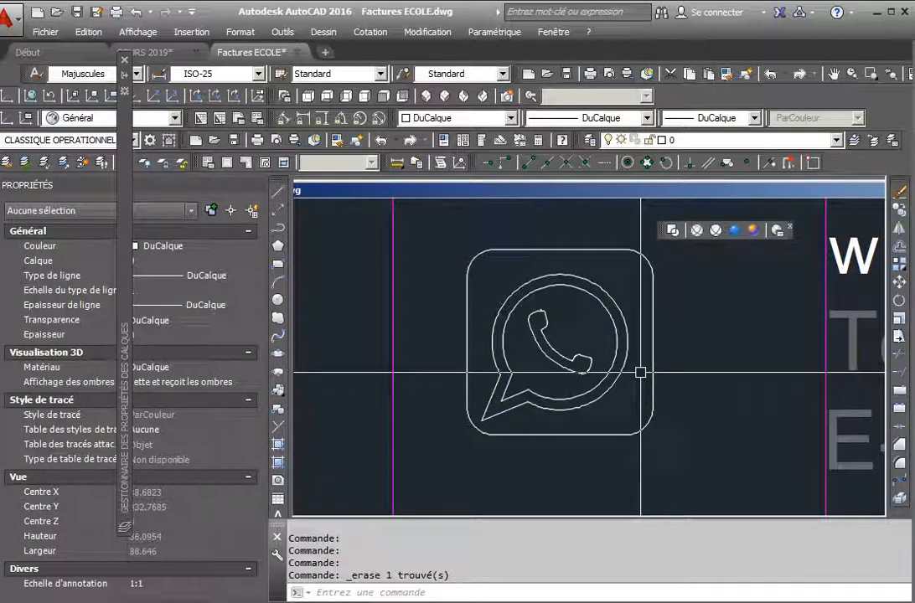
pyautogui.scroll(2, 640, 372)
pyautogui.scroll(-1, 695, 388)
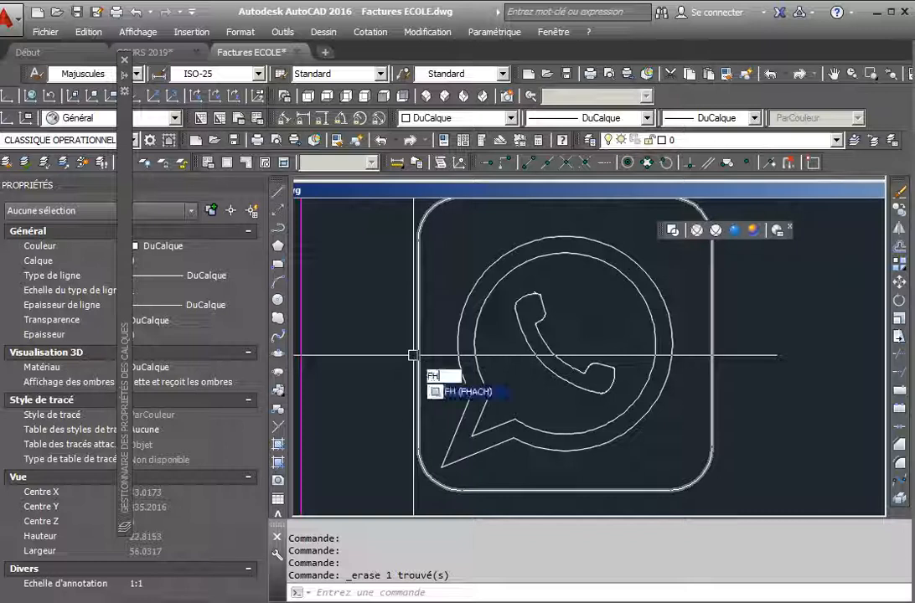
pyautogui.write('FH')
pyautogui.press('Return')
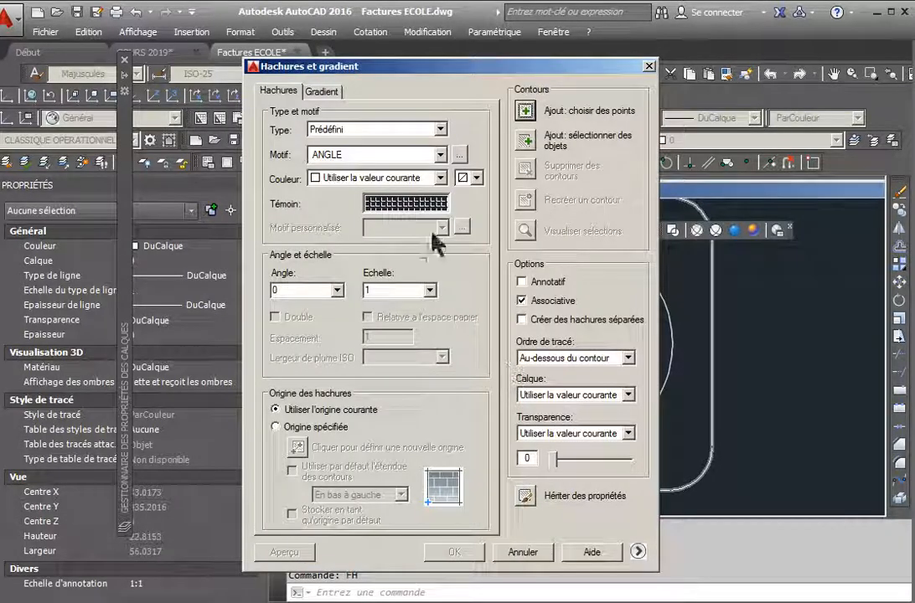
pyautogui.click(424, 203)
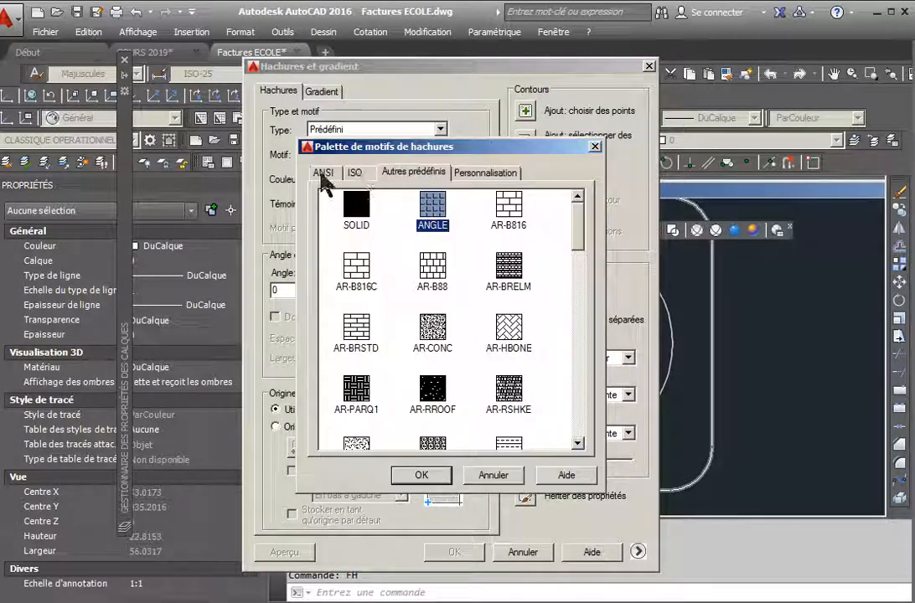
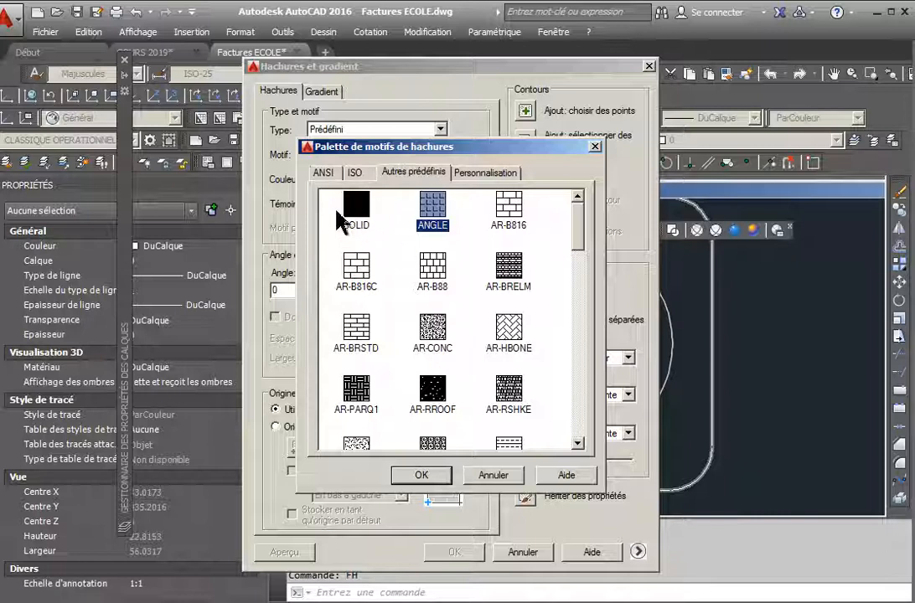
pyautogui.click(323, 173)
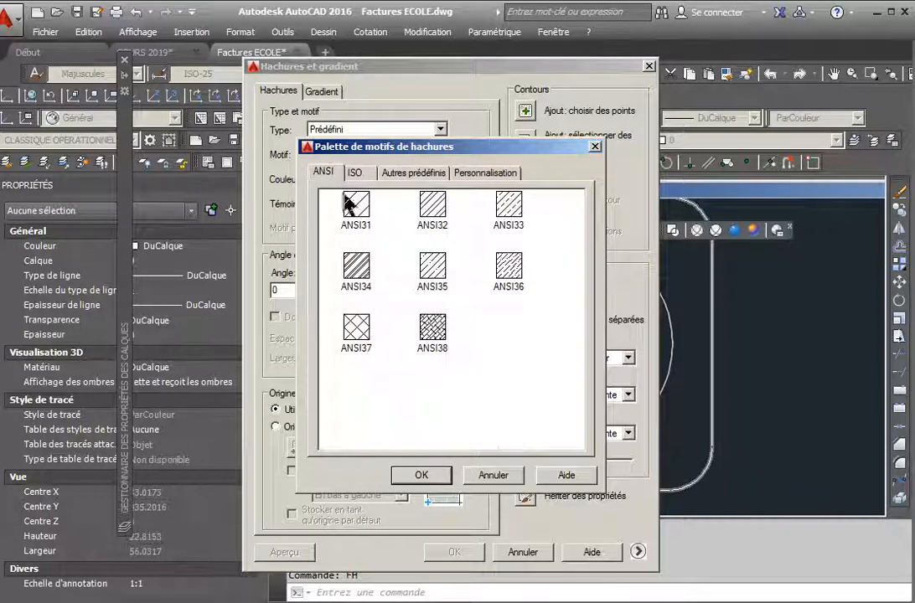
pyautogui.doubleClick(358, 216)
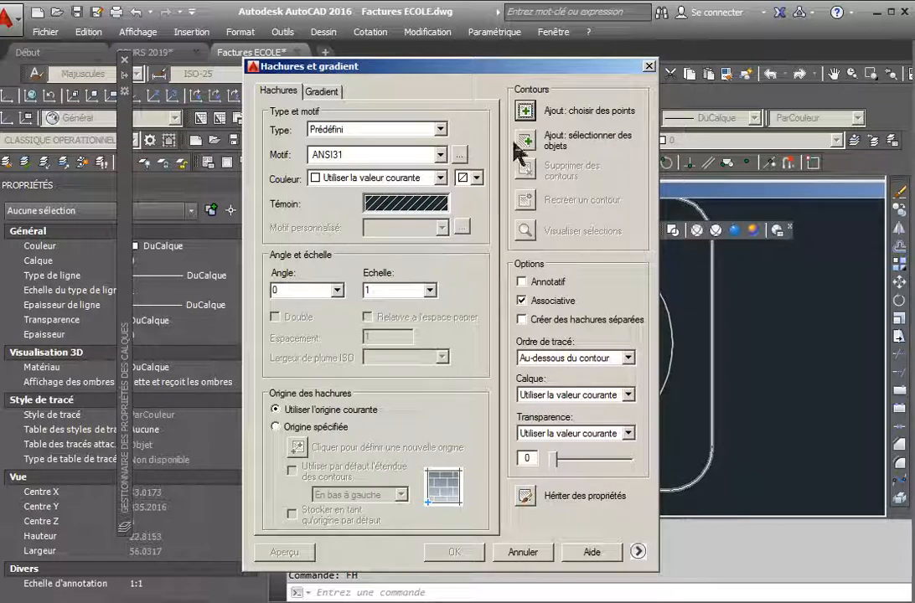
# - Try to hatch the telephone handset with ANSI31 by picking an internal point, and save the drawing
pyautogui.click(525, 111)
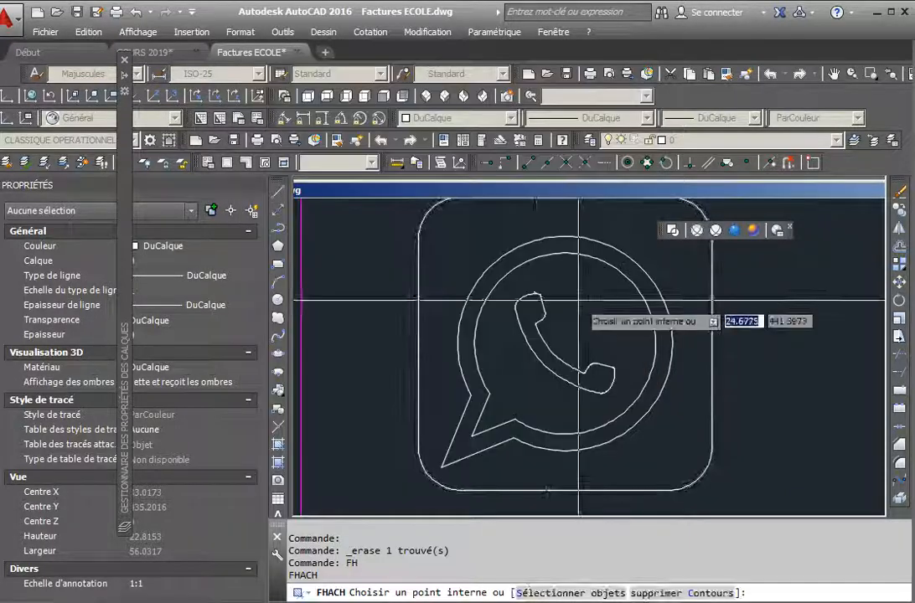
pyautogui.scroll(3, 551, 368)
pyautogui.click(557, 364)
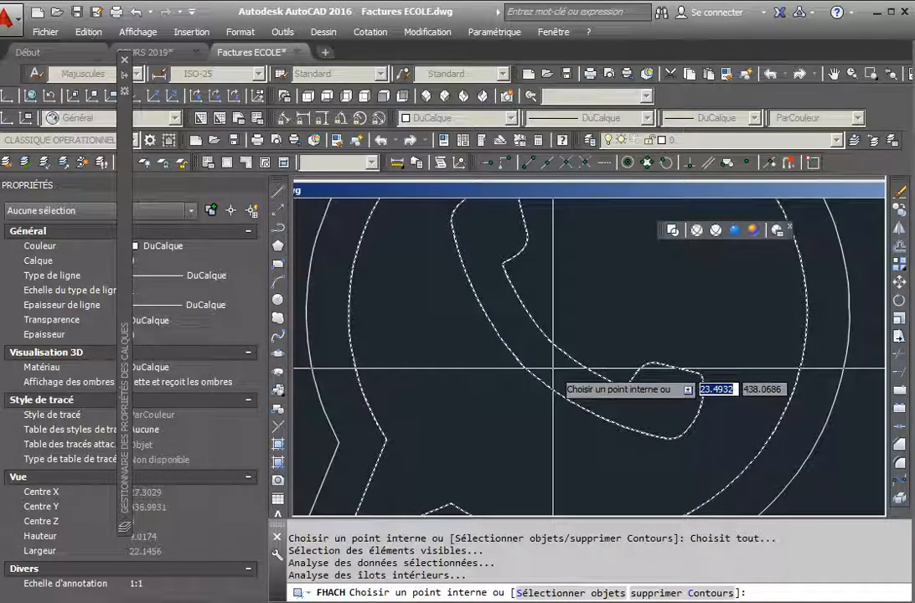
pyautogui.press('Return')
pyautogui.press('Return')
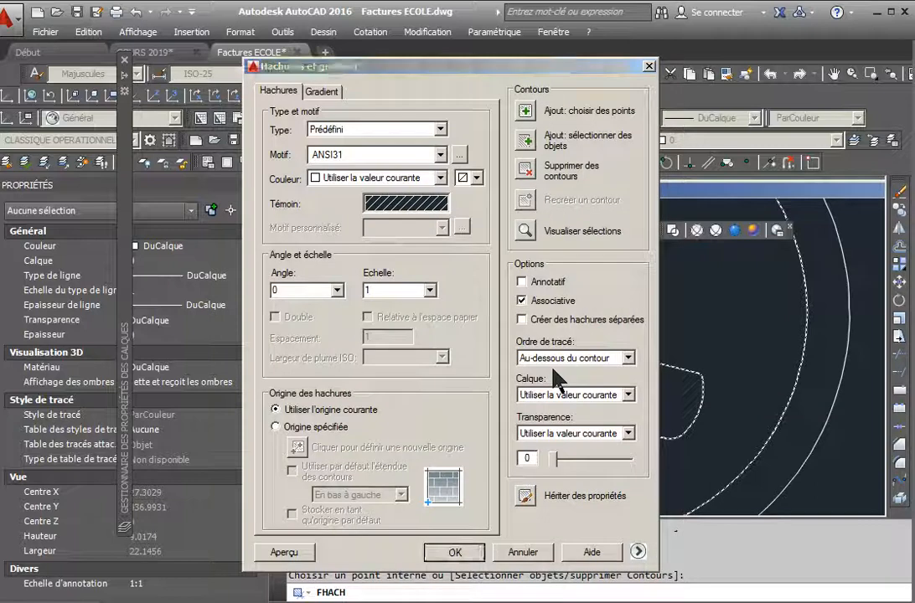
pyautogui.scroll(-2, 553, 376)
pyautogui.scroll(3, 554, 382)
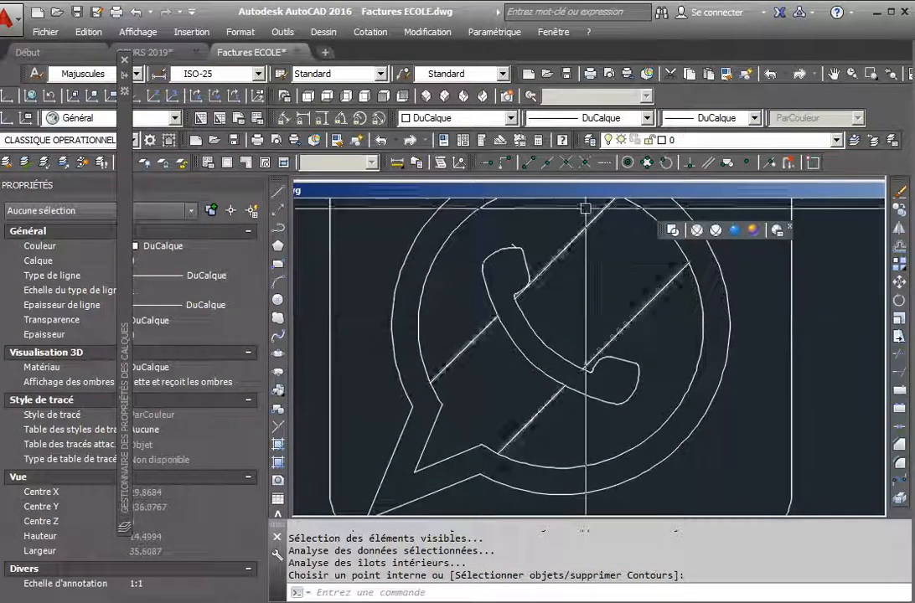
pyautogui.press('Return')
pyautogui.hotkey('ctrl', 's')
pyautogui.scroll(-2, 595, 276)
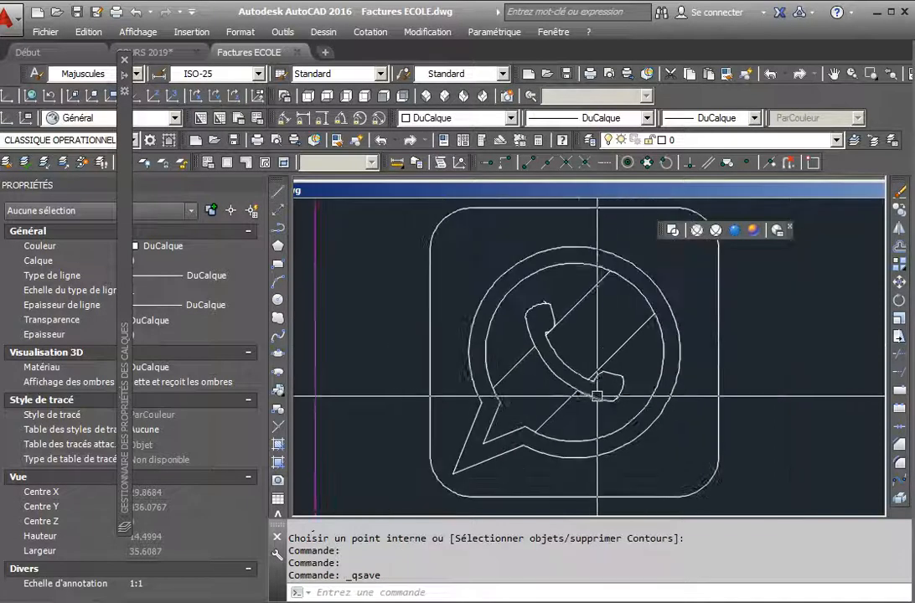
# - Erase the hatch lying between the handset and the inner bubble outline
pyautogui.click(566, 409)
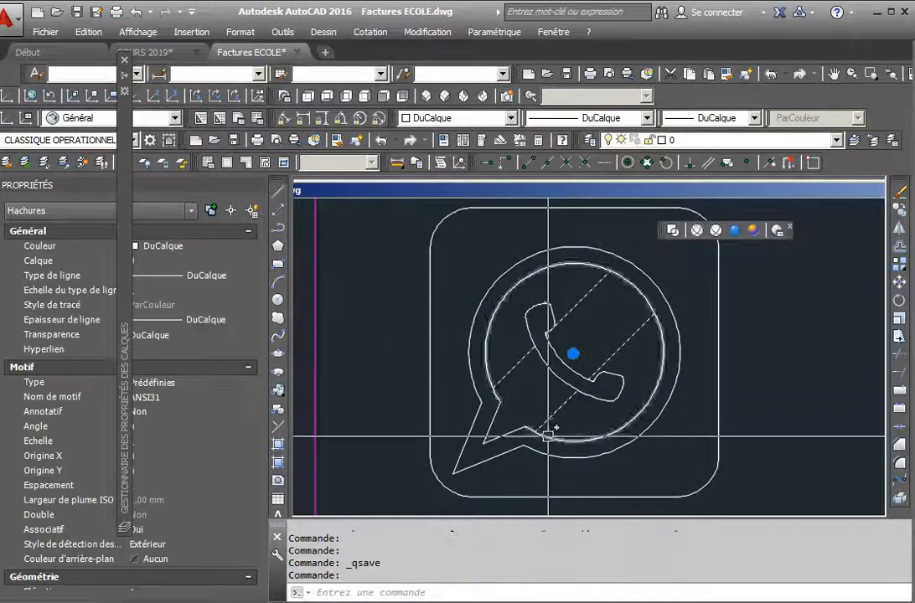
pyautogui.press('Escape')
pyautogui.click(563, 436)
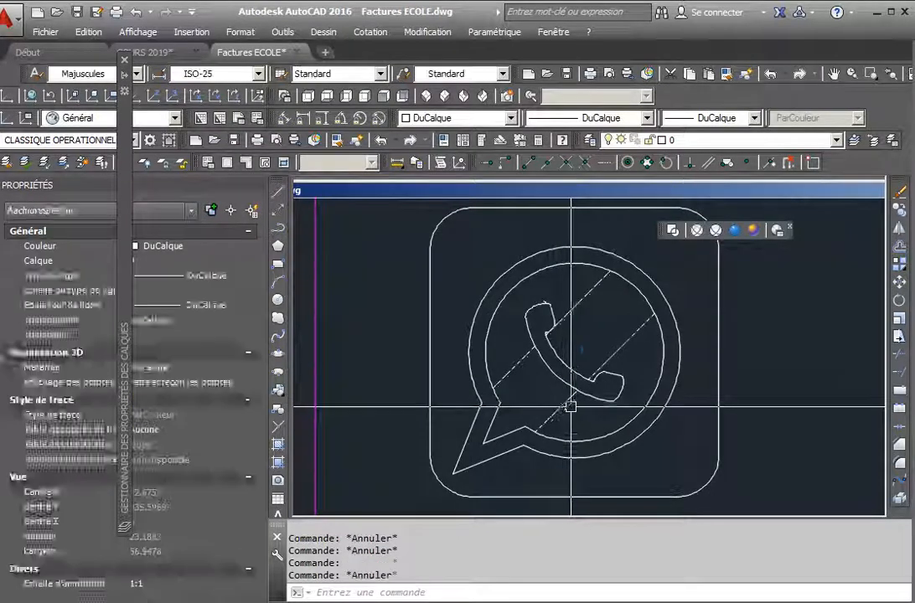
pyautogui.press('Delete')
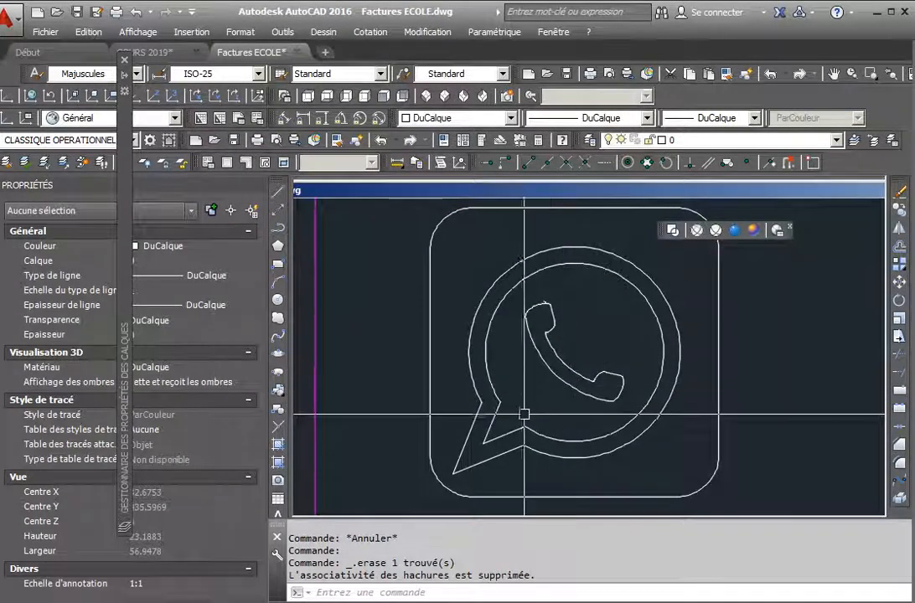
pyautogui.click(512, 408)
pyautogui.click(659, 270)
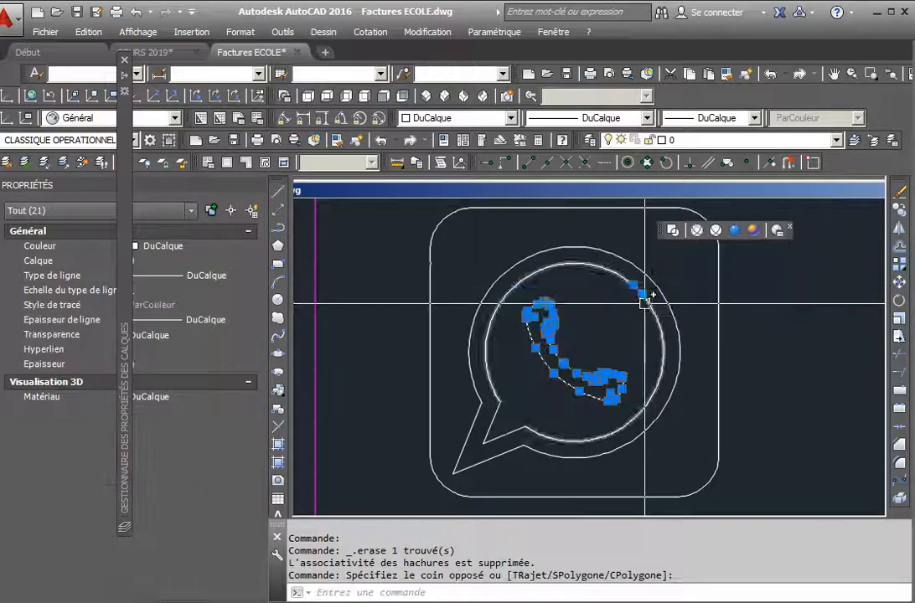
pyautogui.click(901, 213)
pyautogui.scroll(-1, 878, 318)
pyautogui.scroll(1, 657, 428)
pyautogui.scroll(-1, 732, 418)
pyautogui.press('Escape')
# - Copy the handset outline and the lower edge of the bubble's inner tail horizontally into the empty space left of the symbol, with Ortho on
pyautogui.scroll(2, 708, 360)
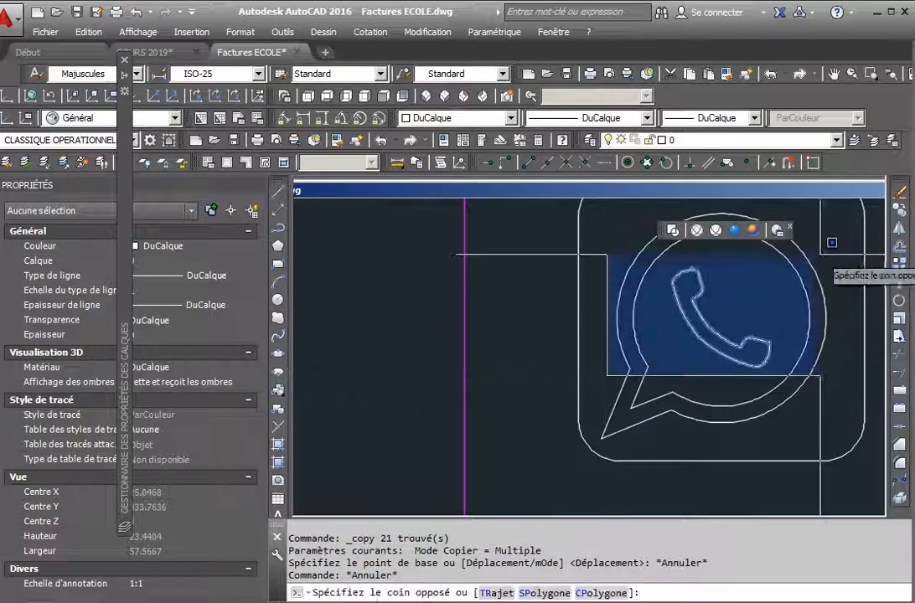
pyautogui.click(668, 393)
pyautogui.click(647, 399)
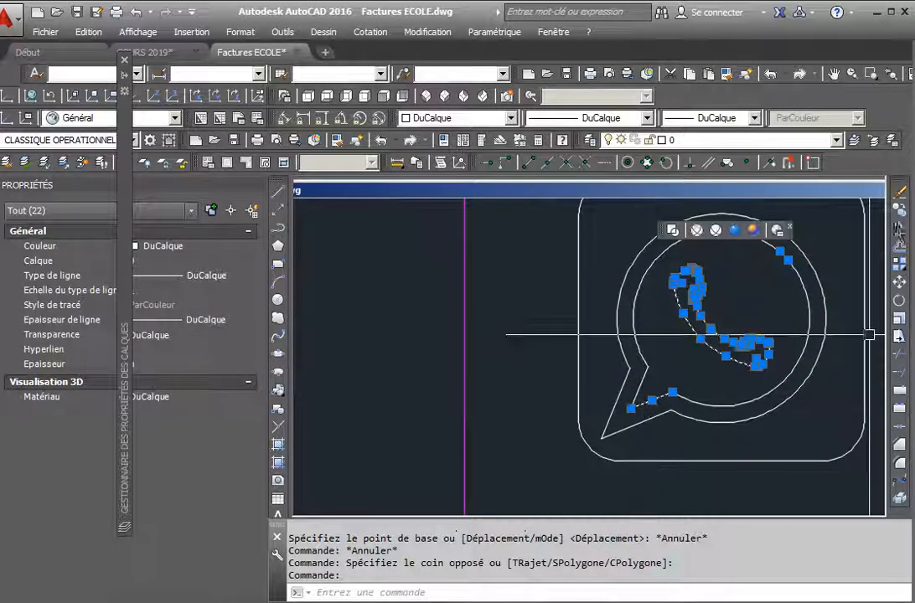
pyautogui.click(900, 211)
pyautogui.click(809, 312)
pyautogui.scroll(-4, 835, 326)
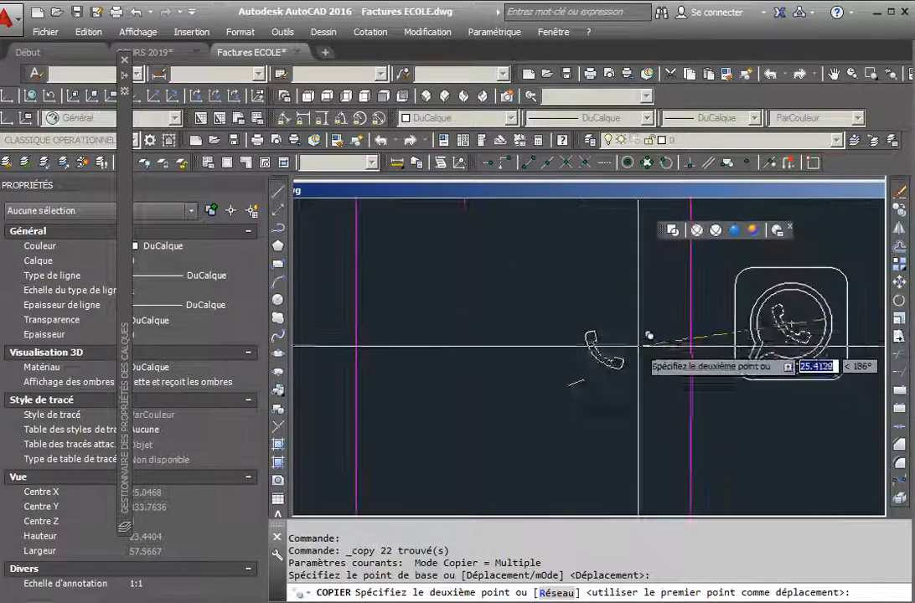
pyautogui.press('F8')
pyautogui.click(630, 353)
pyautogui.press('Escape')
pyautogui.press('Escape')
# - Hatch the interior of the copied handset with the ANSI31 pattern by picking an internal point
pyautogui.scroll(2, 597, 333)
pyautogui.scroll(-4, 490, 355)
pyautogui.scroll(4, 662, 352)
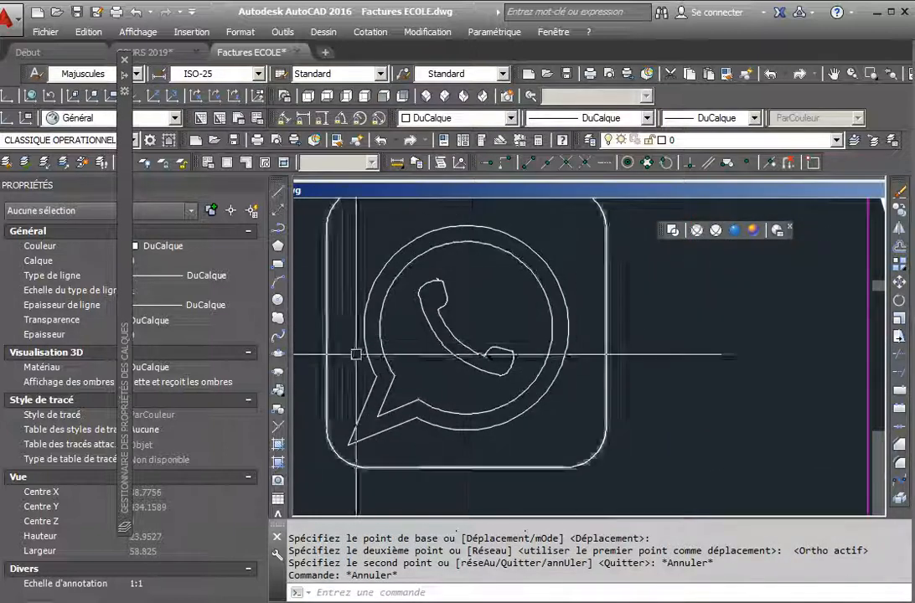
pyautogui.moveTo(362, 350); pyautogui.dragTo(868, 347, button='middle')
pyautogui.moveTo(478, 380); pyautogui.dragTo(535, 410, button='middle')
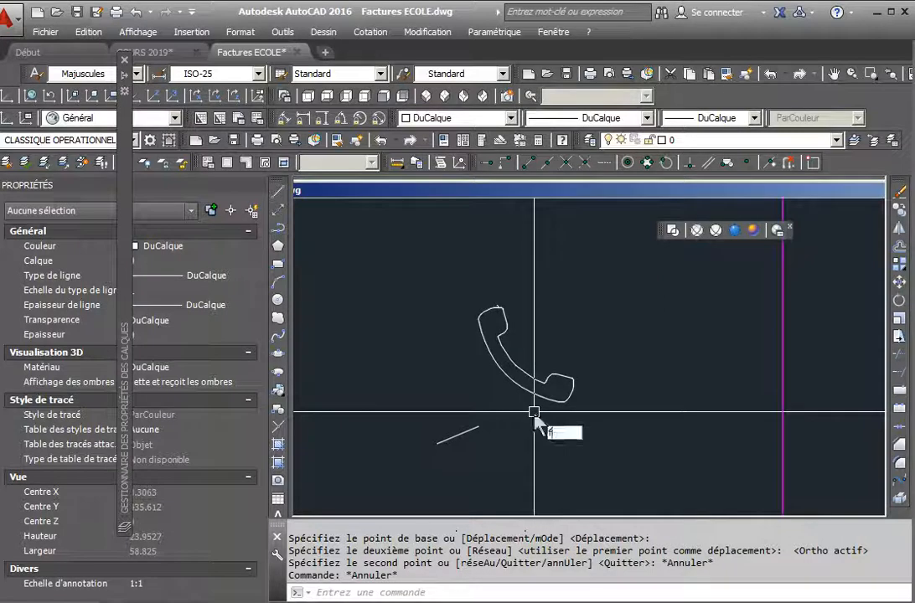
pyautogui.write('h')
pyautogui.press('Return')
pyautogui.click(525, 112)
pyautogui.click(550, 392)
pyautogui.press('Return')
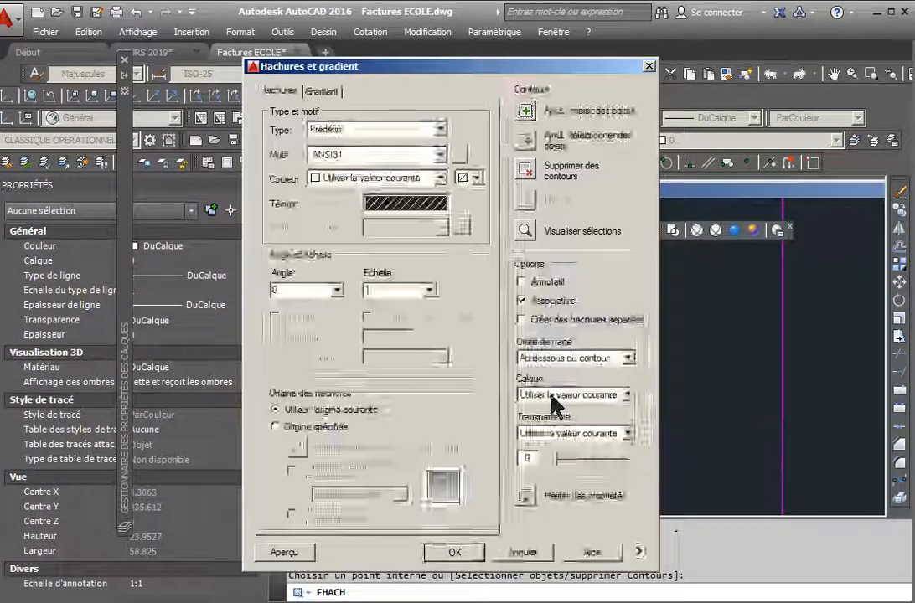
pyautogui.press('Escape')
pyautogui.press('Escape')
# - Select the hatch in the copied handset and close the layer properties manager covering its properties
pyautogui.scroll(4, 521, 383)
pyautogui.click(555, 400)
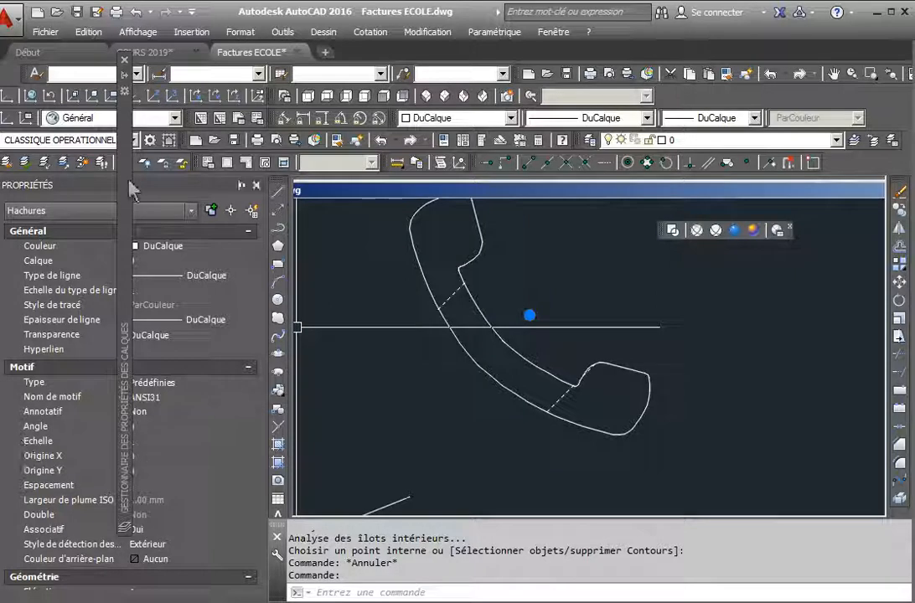
pyautogui.moveTo(132, 122)
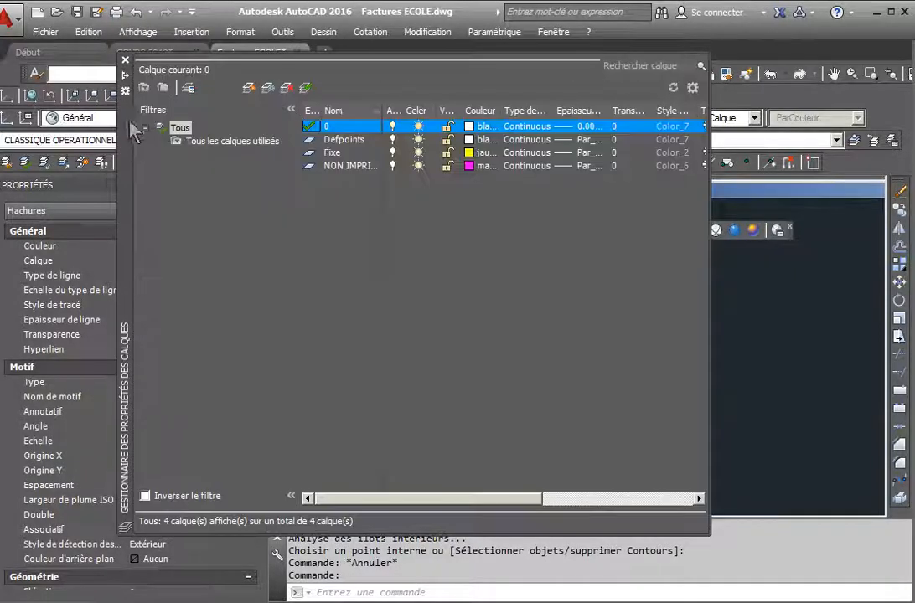
pyautogui.click(125, 60)
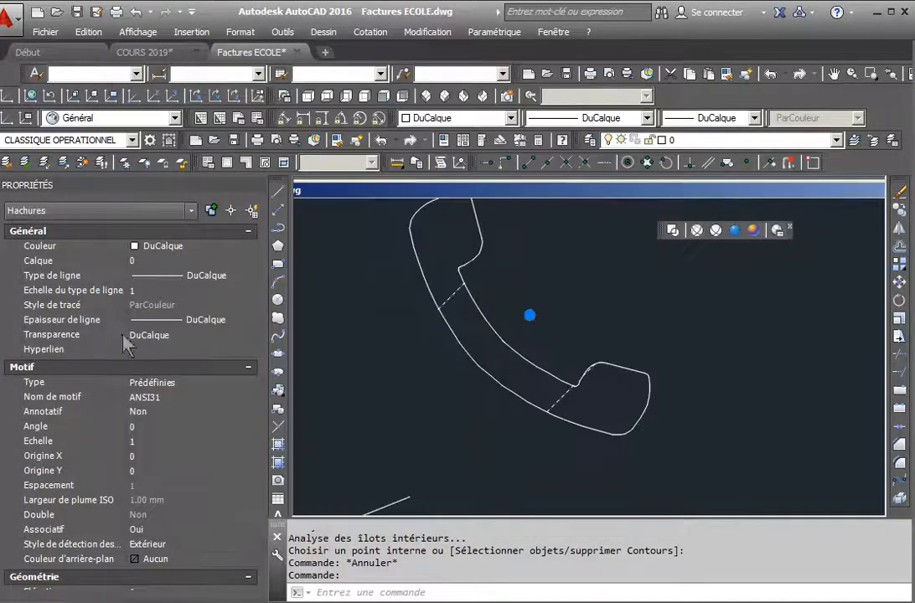
# - Set the scale of the copied handset's hatch to 0.02
pyautogui.click(152, 441)
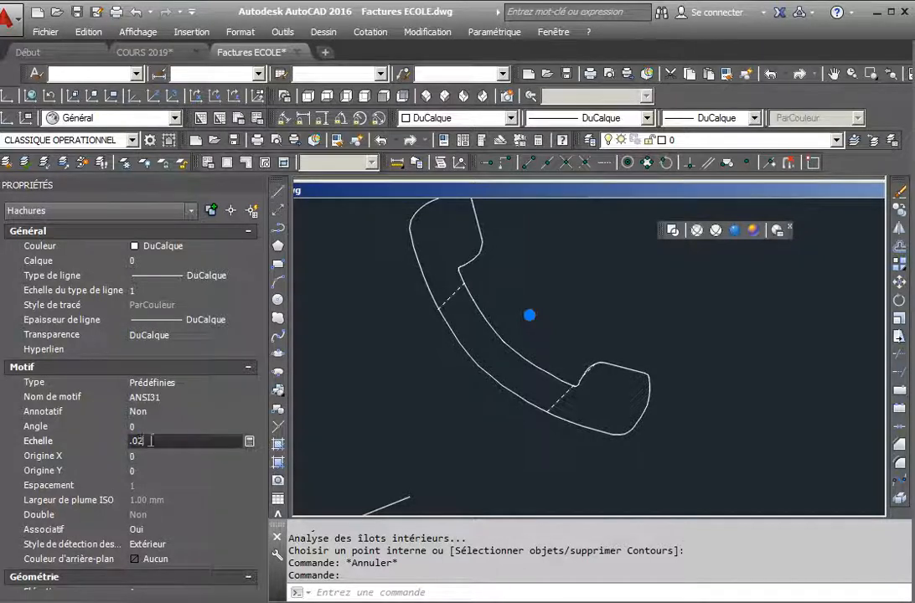
pyautogui.press('Return')
pyautogui.press('Escape')
pyautogui.scroll(2, 528, 398)
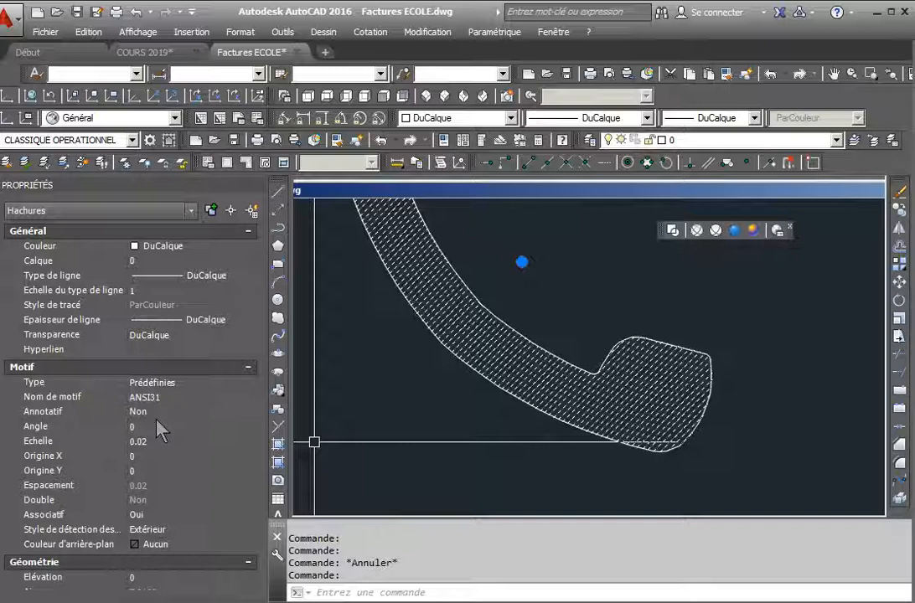
# - Reduce the scale of the copied handset's hatch to 0.005
pyautogui.click(165, 444)
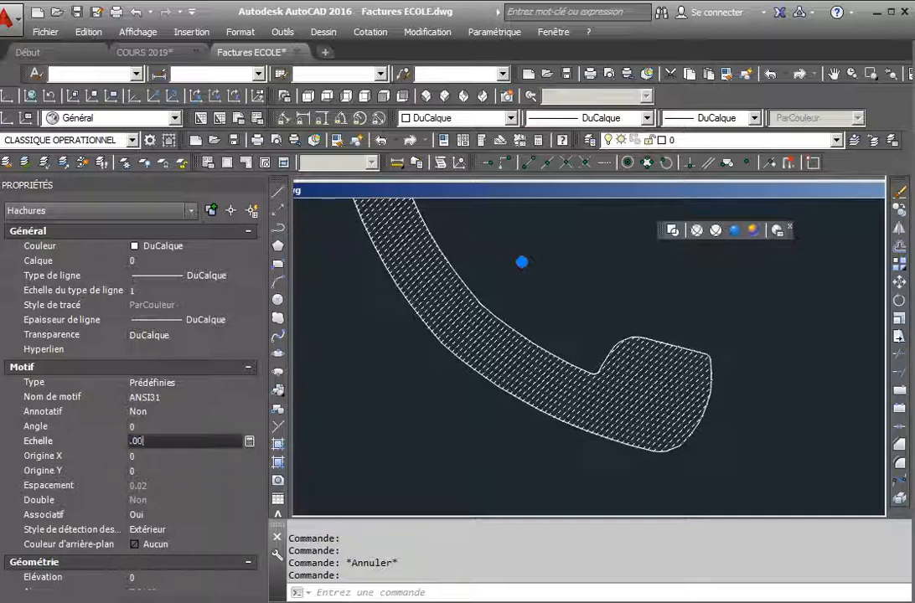
pyautogui.press('Return')
pyautogui.press('Escape')
pyautogui.scroll(-4, 531, 414)
# - Set the scale of the copied handset's hatch to 0.001 so it fills the shape solidly
pyautogui.click(476, 375)
pyautogui.scroll(5, 476, 375)
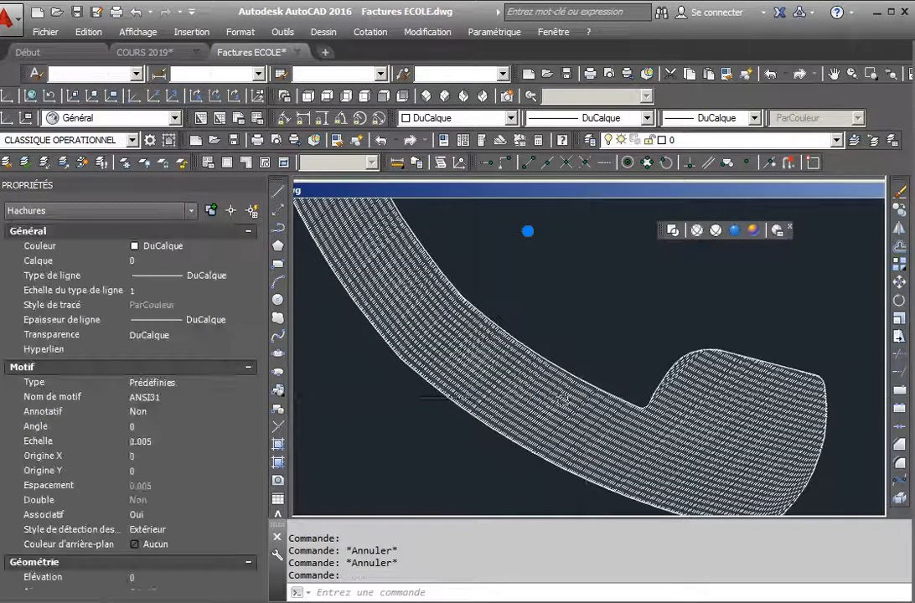
pyautogui.click(138, 437)
pyautogui.write('.00')
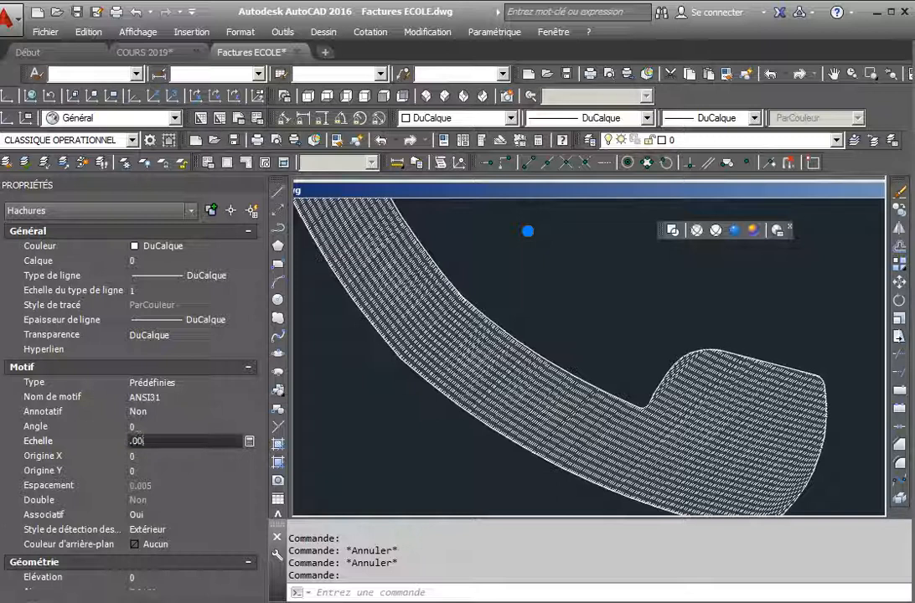
pyautogui.write('1')
pyautogui.press('Return')
pyautogui.press('Escape')
pyautogui.scroll(-2, 537, 402)
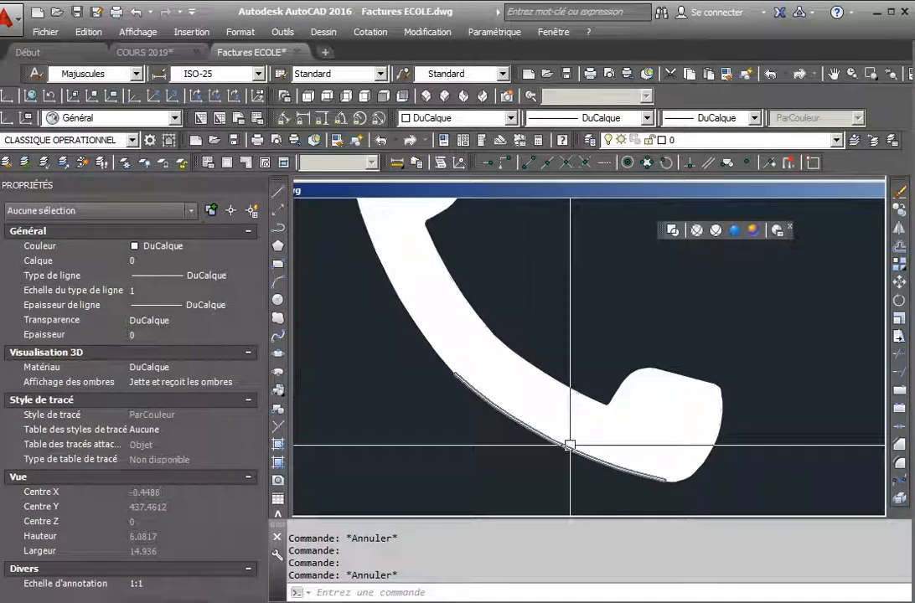
# - Move the dense hatch from the handset copy into the symbol's handset, from the short reference line's lower end to the tail's inner tip
pyautogui.scroll(-5, 551, 422)
pyautogui.scroll(3, 542, 427)
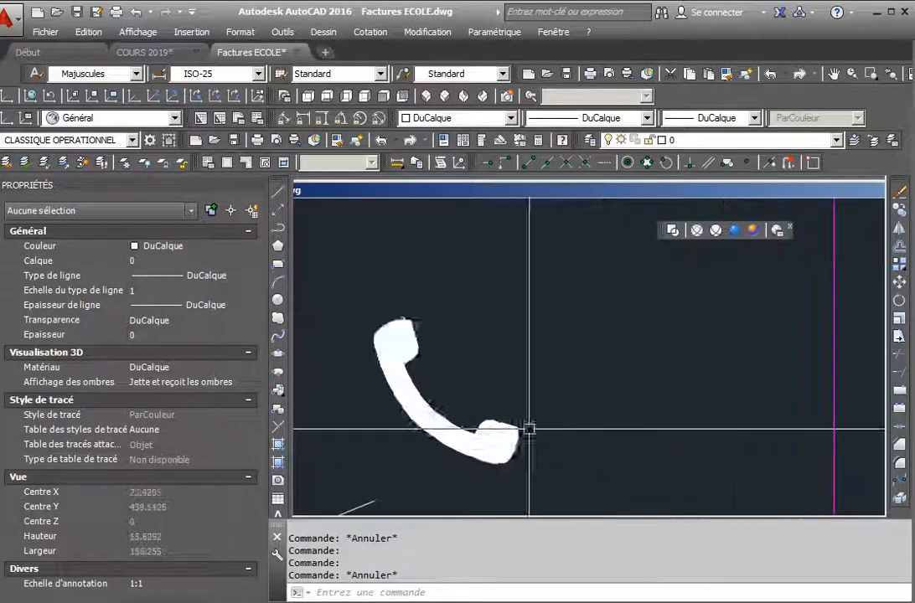
pyautogui.click(481, 452)
pyautogui.moveTo(480, 451); pyautogui.dragTo(550, 340, button='middle')
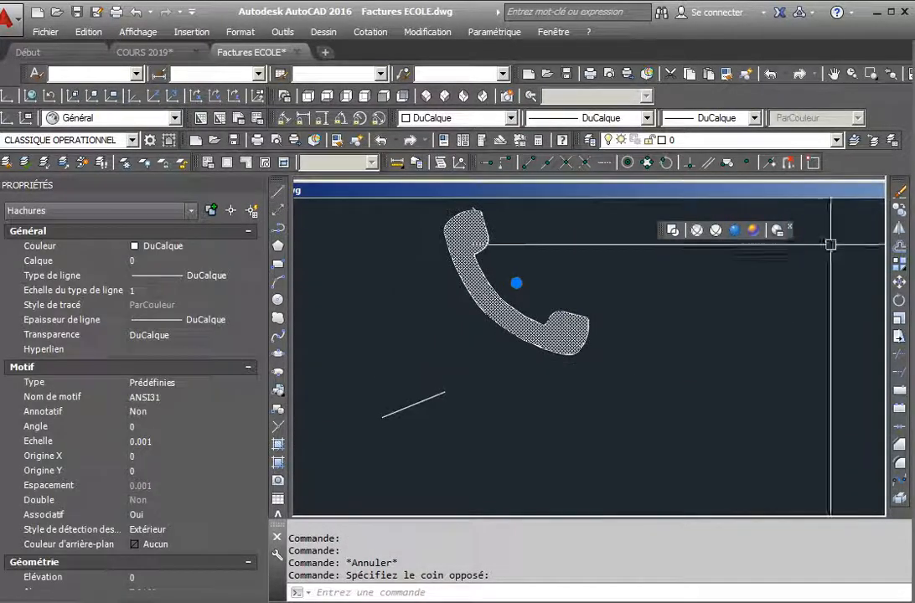
pyautogui.click(899, 284)
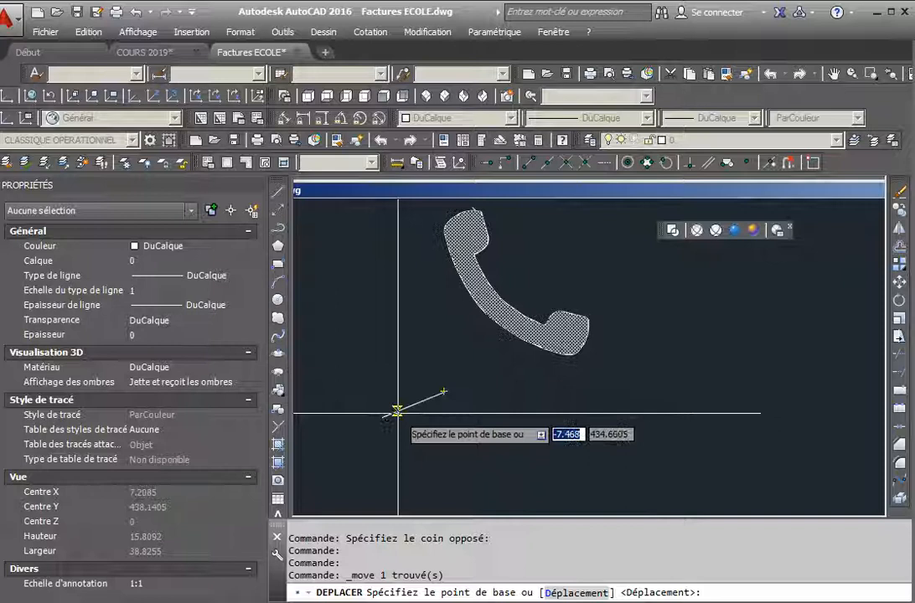
pyautogui.click(383, 417)
pyautogui.scroll(-4, 408, 431)
pyautogui.scroll(6, 547, 425)
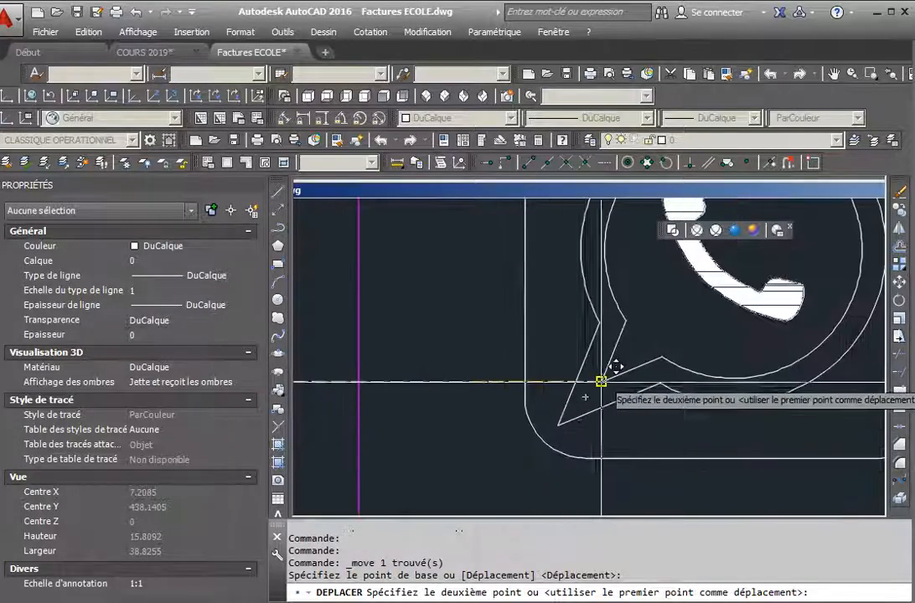
pyautogui.click(601, 381)
pyautogui.scroll(-4, 615, 385)
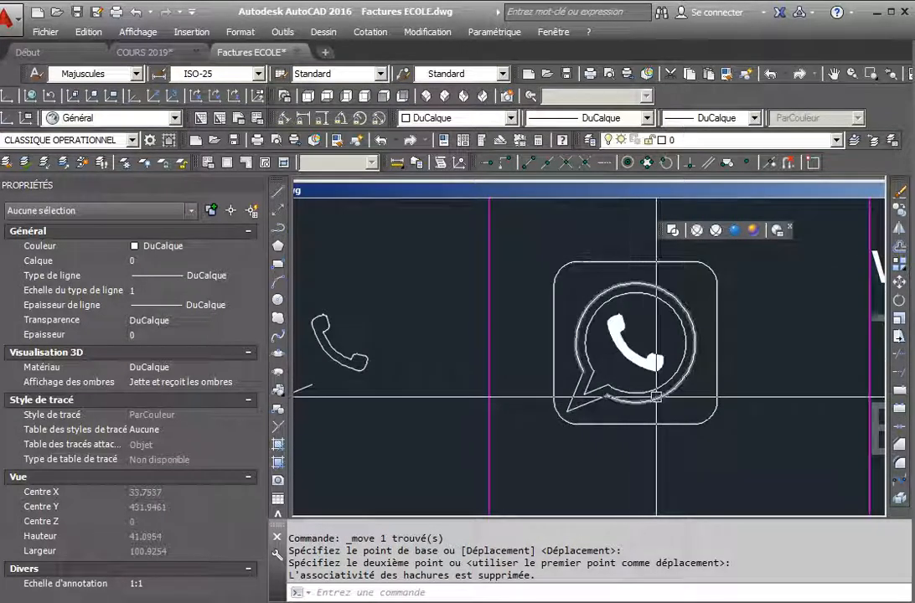
pyautogui.scroll(2, 623, 390)
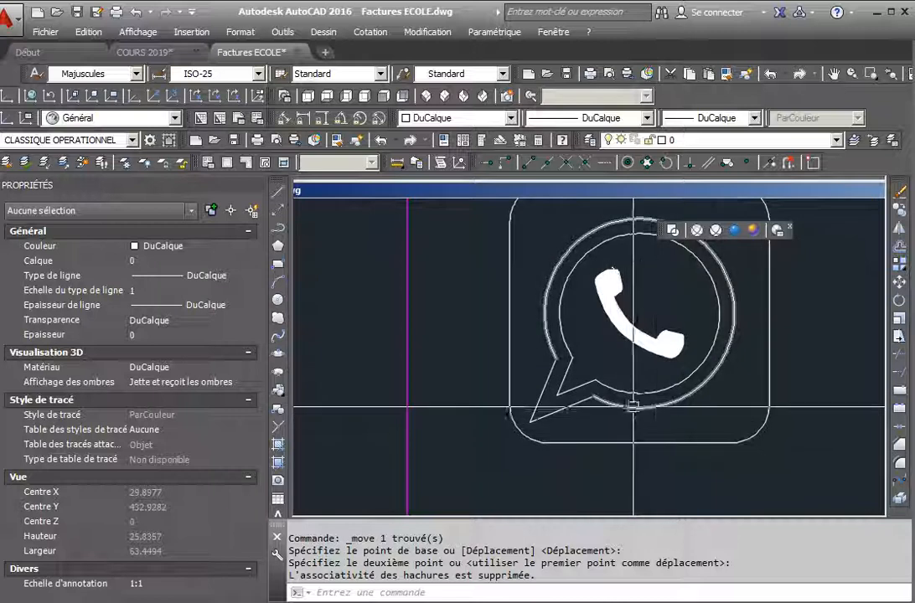
# - Hatch the band between the speech bubble's inner and outer outlines, including the tail, with ANSI31 at scale 1
pyautogui.click(670, 352)
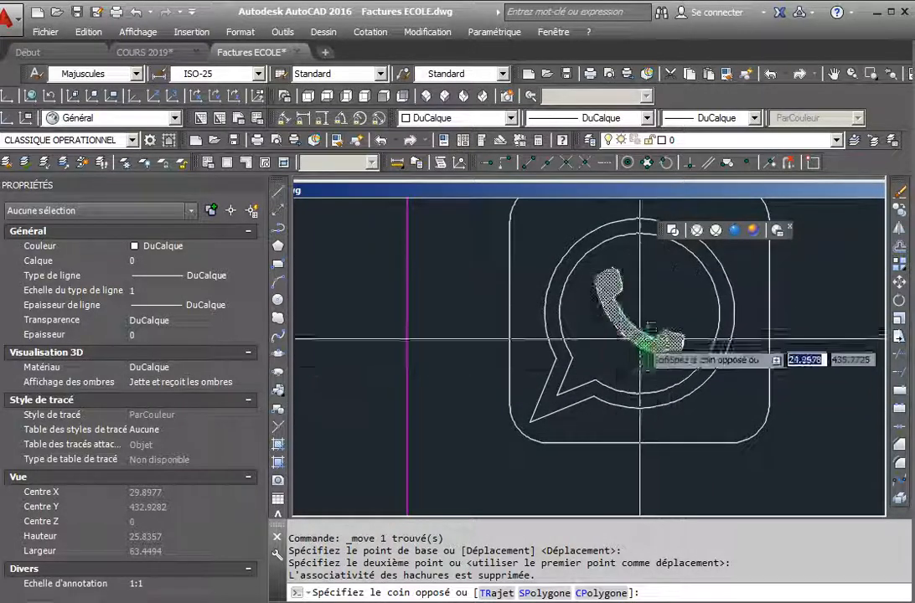
pyautogui.press('Escape')
pyautogui.write('FH')
pyautogui.press('Return')
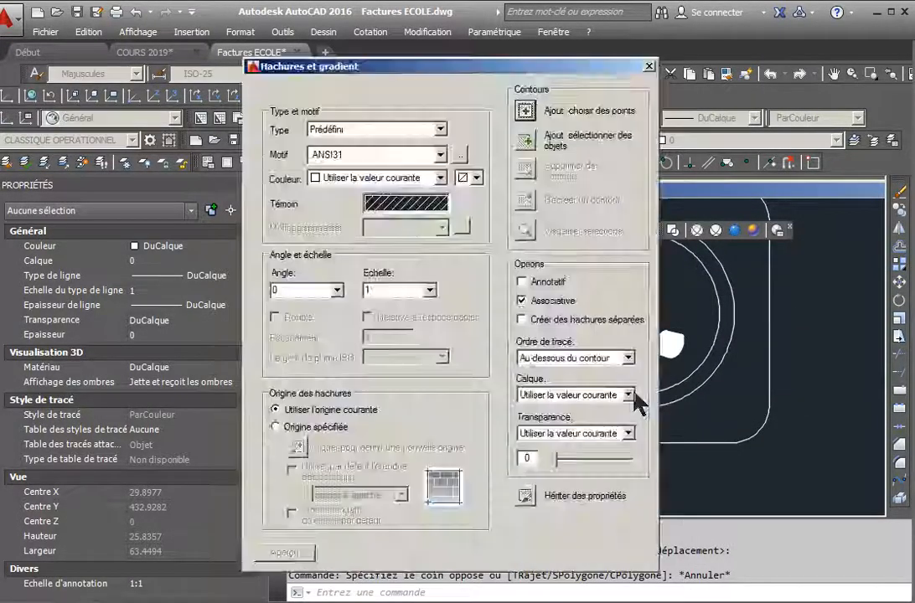
pyautogui.press('Return')
pyautogui.click(638, 402)
pyautogui.press('Return')
pyautogui.press('Escape')
pyautogui.press('Escape')
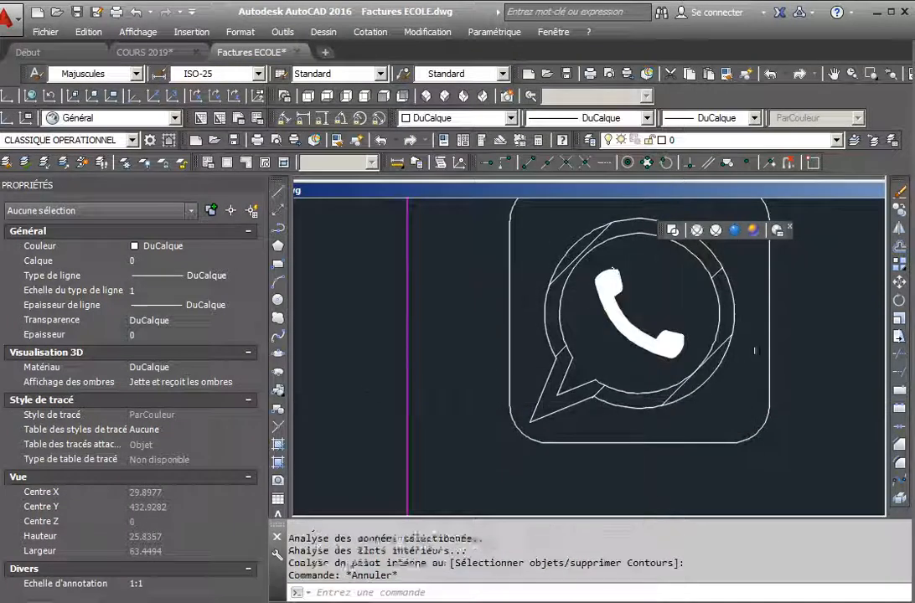
# - Match the speech-bubble ring's hatch properties to the dense handset hatch
pyautogui.scroll(5, 660, 378)
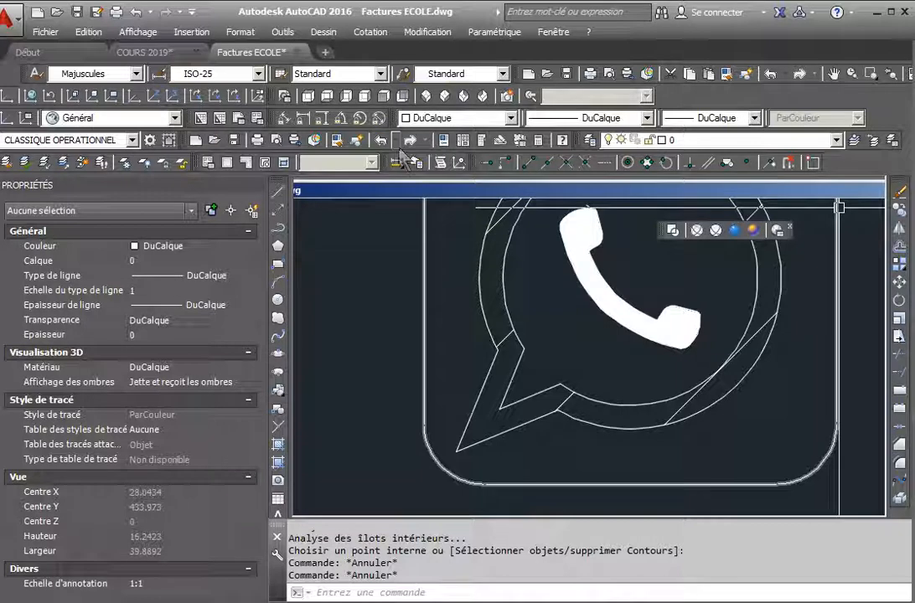
pyautogui.click(337, 140)
pyautogui.click(605, 291)
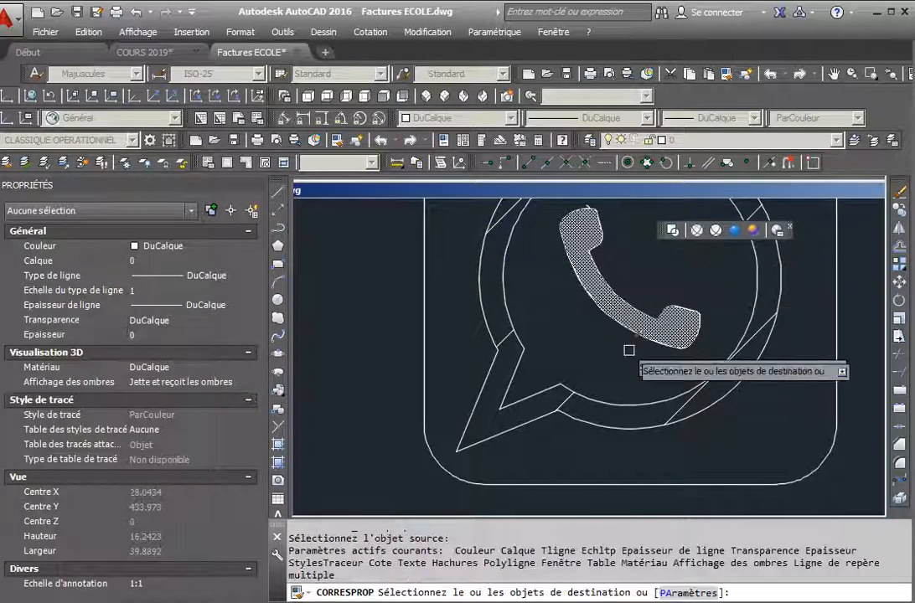
pyautogui.scroll(-4, 674, 419)
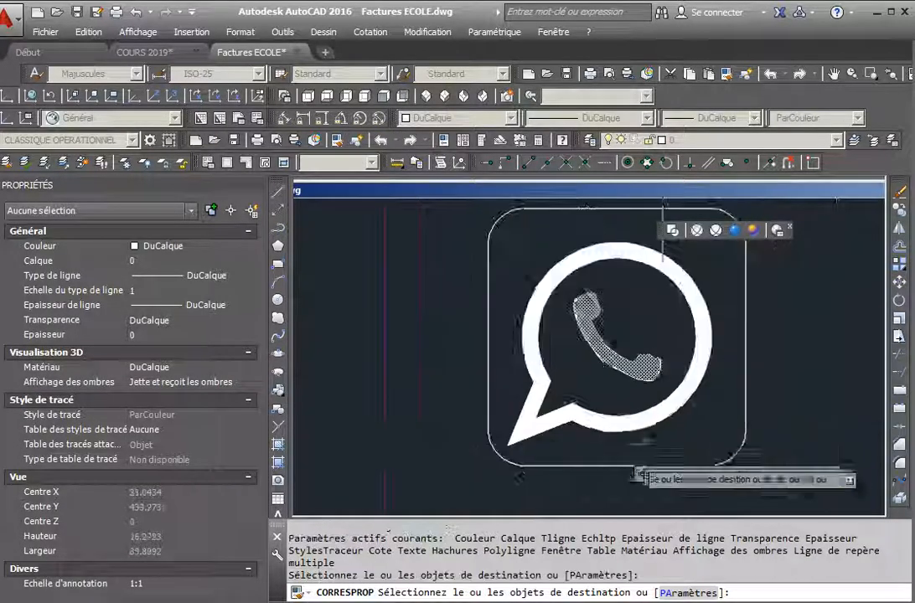
pyautogui.press('Escape')
pyautogui.press('Escape')
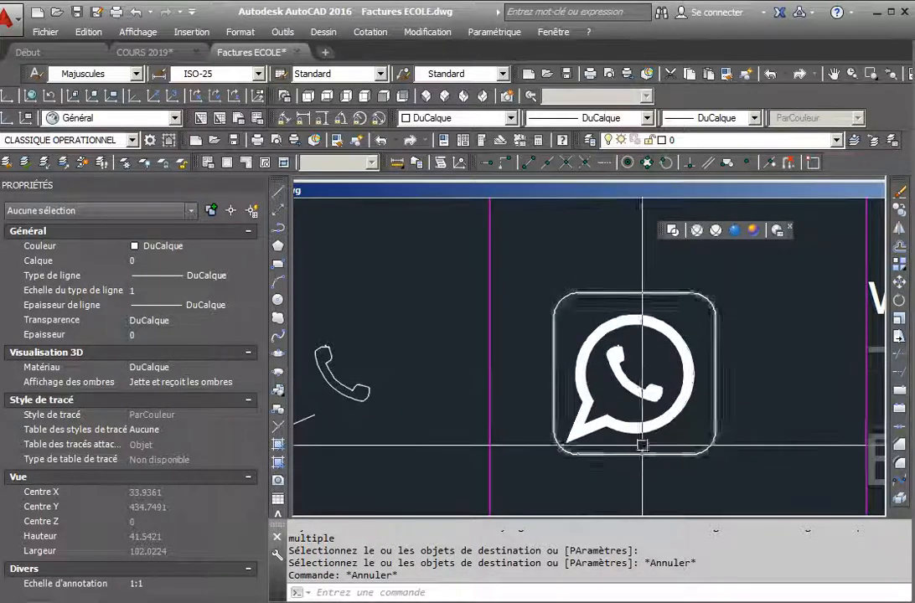
pyautogui.scroll(2, 705, 433)
pyautogui.scroll(-2, 705, 433)
pyautogui.click(777, 470)
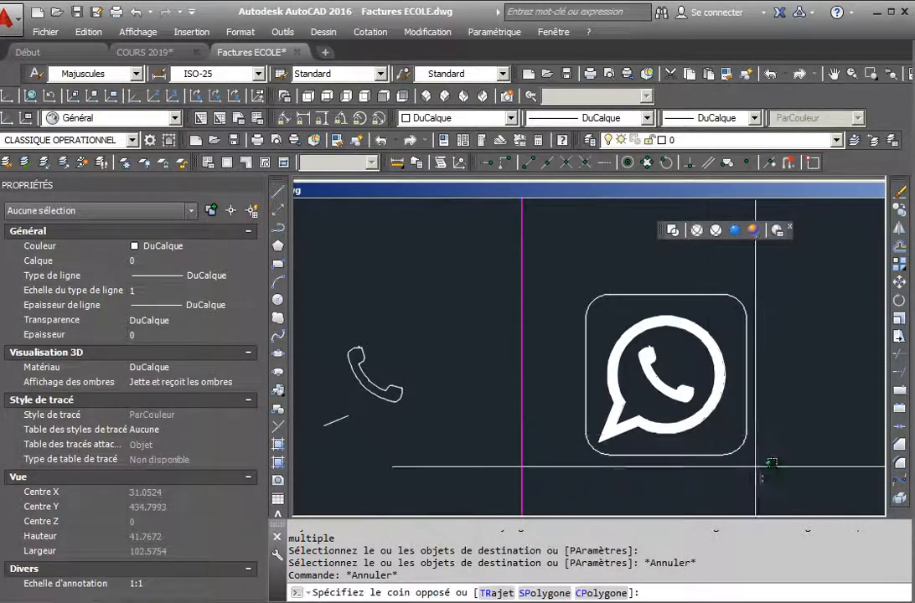
pyautogui.press('Escape')
pyautogui.press('Escape')
pyautogui.click(732, 480)
pyautogui.press('Escape')
pyautogui.press('Escape')
# - Erase the leftover handset outline and short reference line outside the symbol
pyautogui.moveTo(302, 444); pyautogui.dragTo(442, 491, button='middle')
pyautogui.click(583, 460)
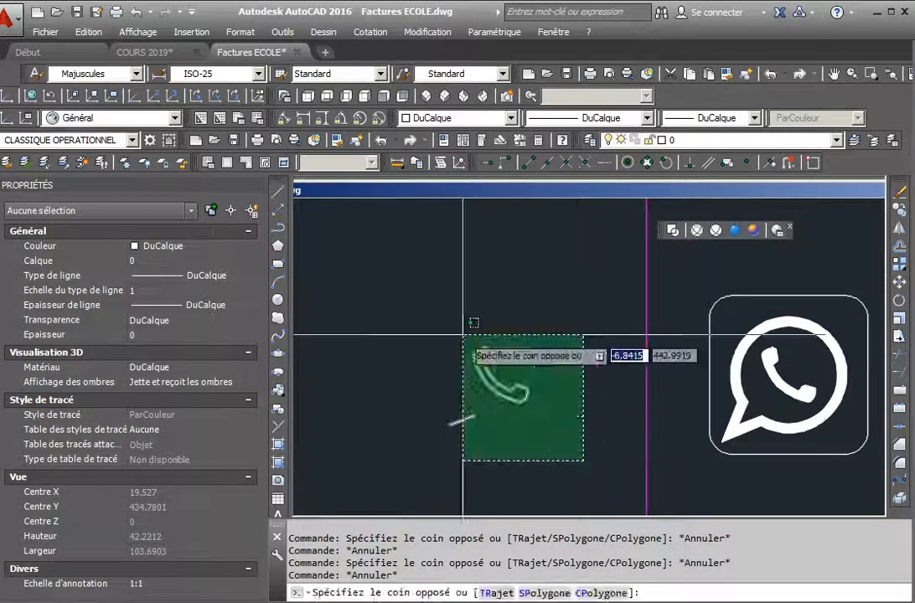
pyautogui.click(463, 335)
pyautogui.press('Delete')
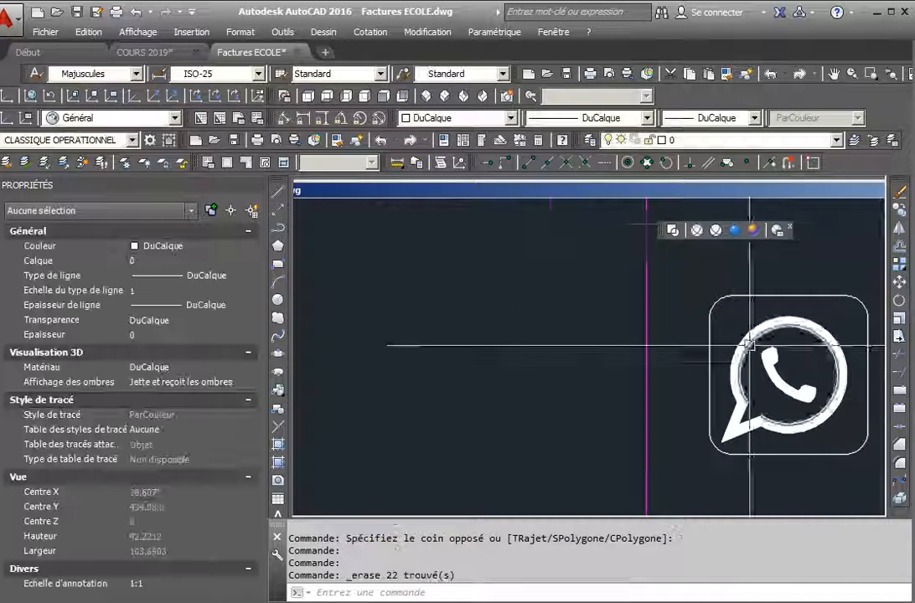
# - Copy the complete symbol to the empty area on the other side of the magenta line
pyautogui.moveTo(748, 344); pyautogui.dragTo(652, 345, button='middle')
pyautogui.click(822, 462)
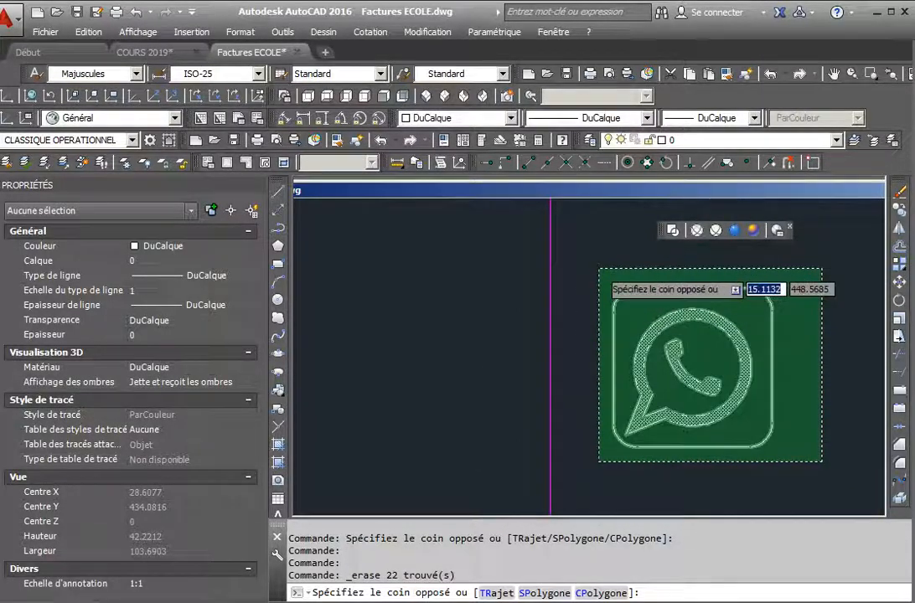
pyautogui.click(598, 268)
pyautogui.click(899, 209)
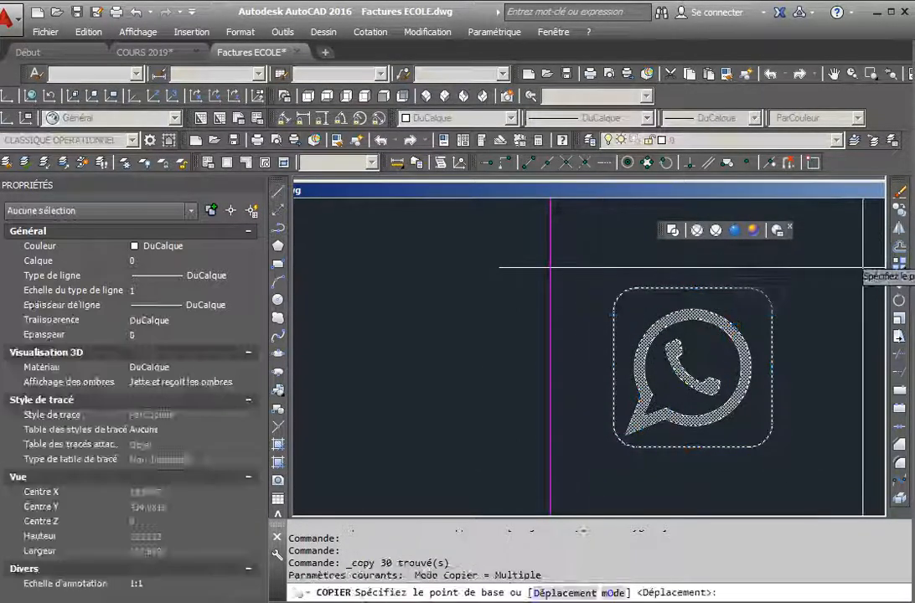
pyautogui.click(803, 253)
pyautogui.moveTo(509, 295); pyautogui.dragTo(557, 302, button='middle')
pyautogui.click(537, 344)
pyautogui.press('Escape')
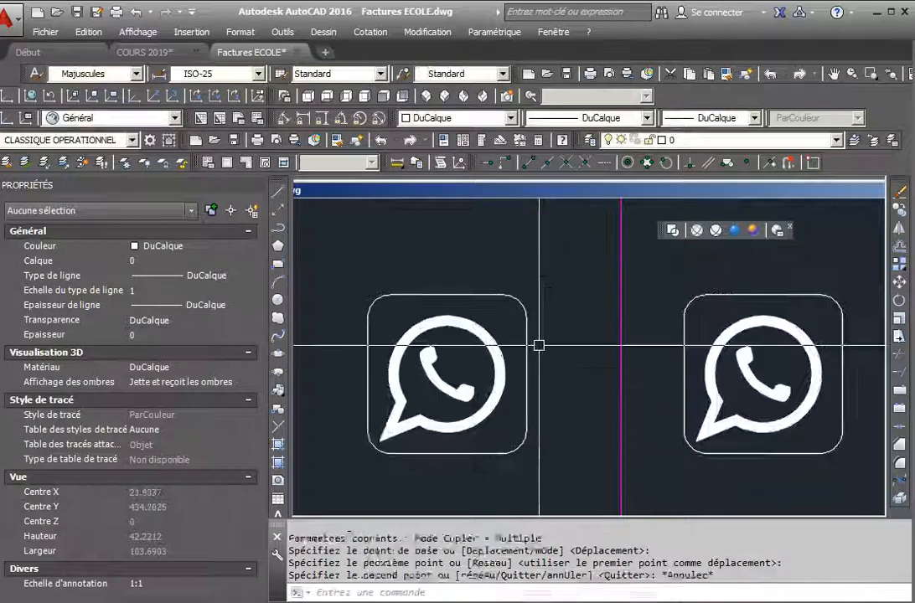
pyautogui.press('Escape')
pyautogui.press('Escape')
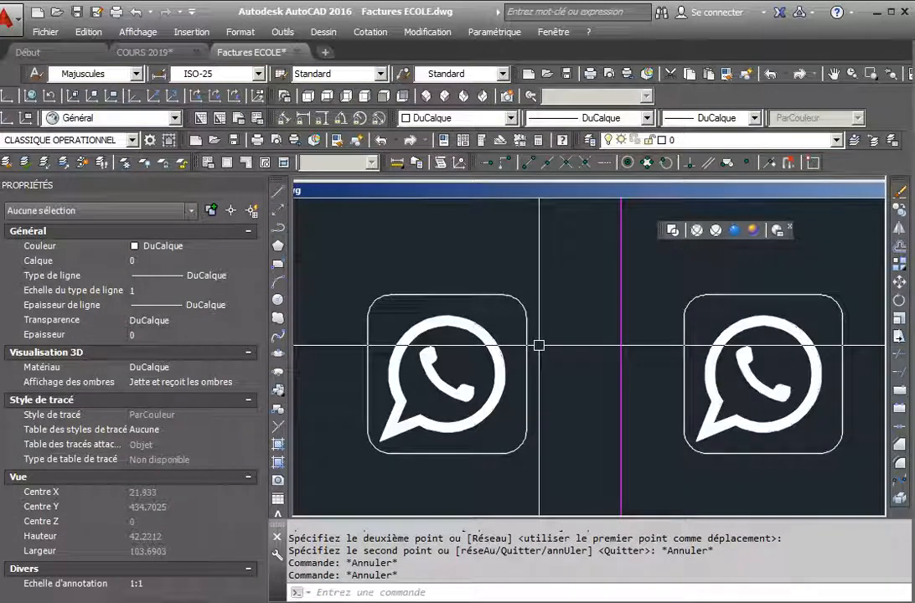
# - Erase the ring, tail, handset and their hatches from the original symbol, keeping only its rounded square
pyautogui.moveTo(664, 362); pyautogui.dragTo(523, 374, button='middle')
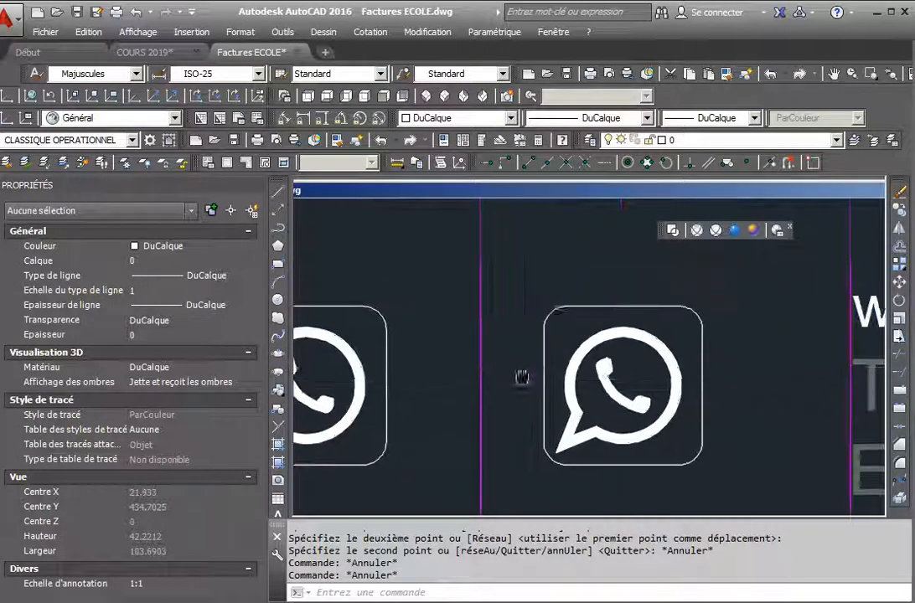
pyautogui.moveTo(620, 426); pyautogui.dragTo(648, 414, button='middle')
pyautogui.click(695, 444)
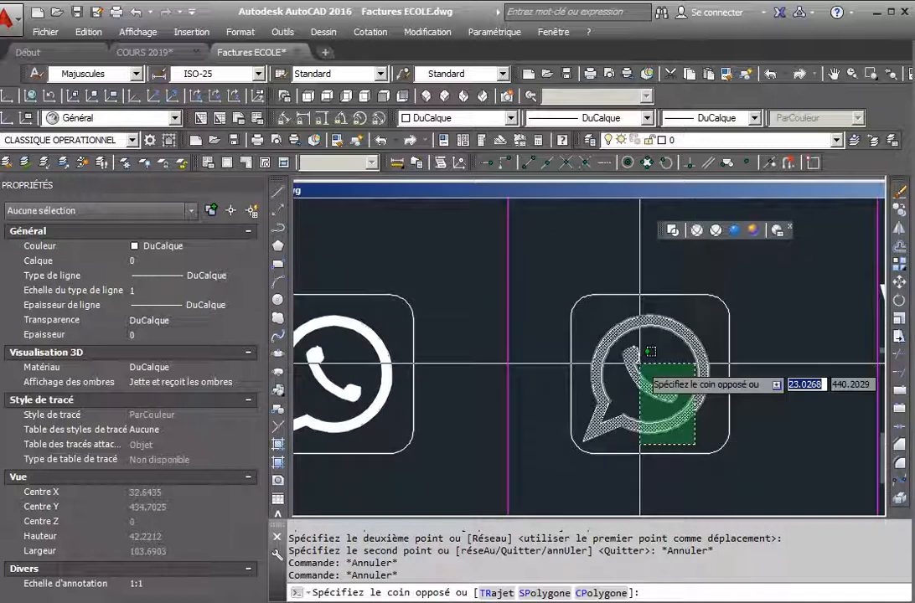
pyautogui.click(603, 333)
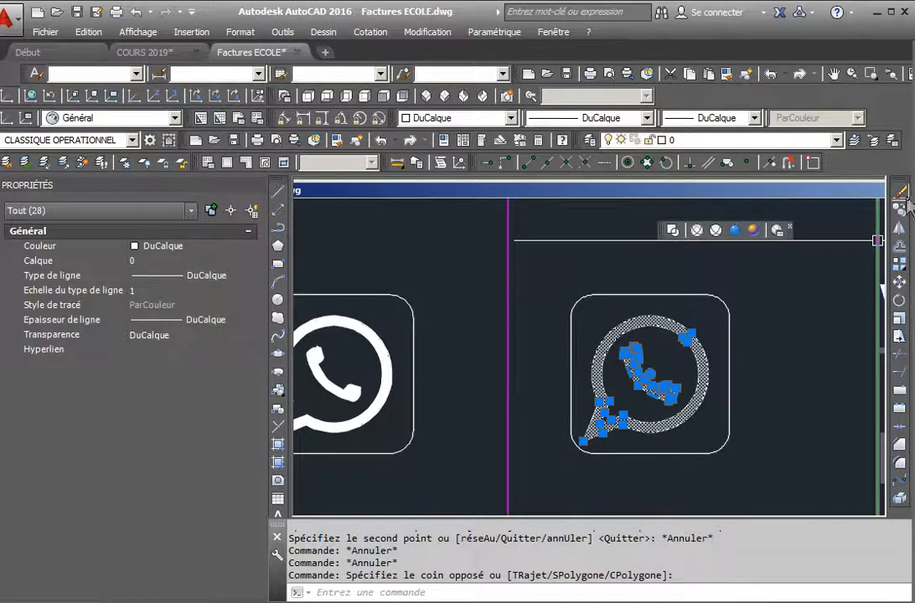
pyautogui.press('Delete')
pyautogui.click(591, 432)
pyautogui.press('Delete')
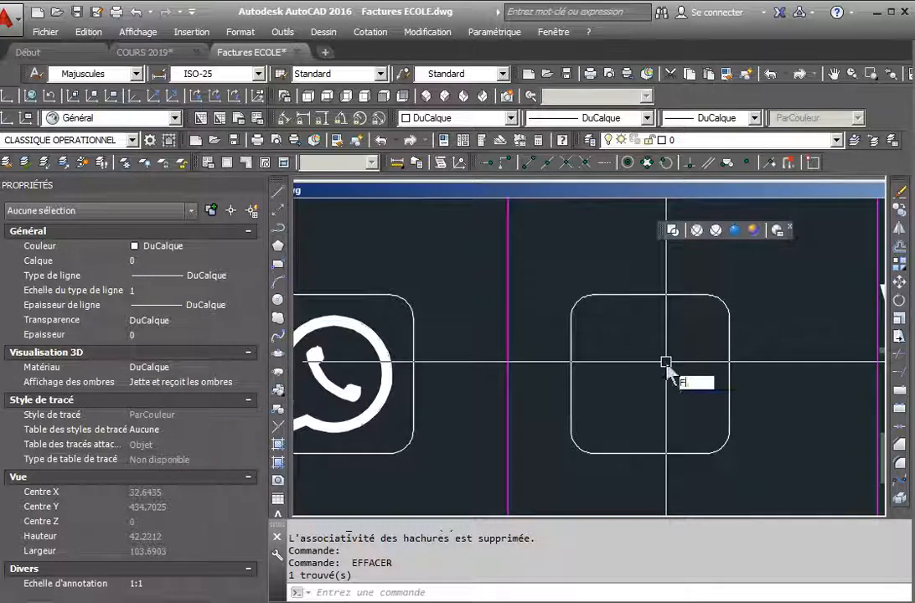
# - Hatch the empty rounded square with properties inherited from the copied symbol's ring hatch
pyautogui.write('H')
pyautogui.press('Return')
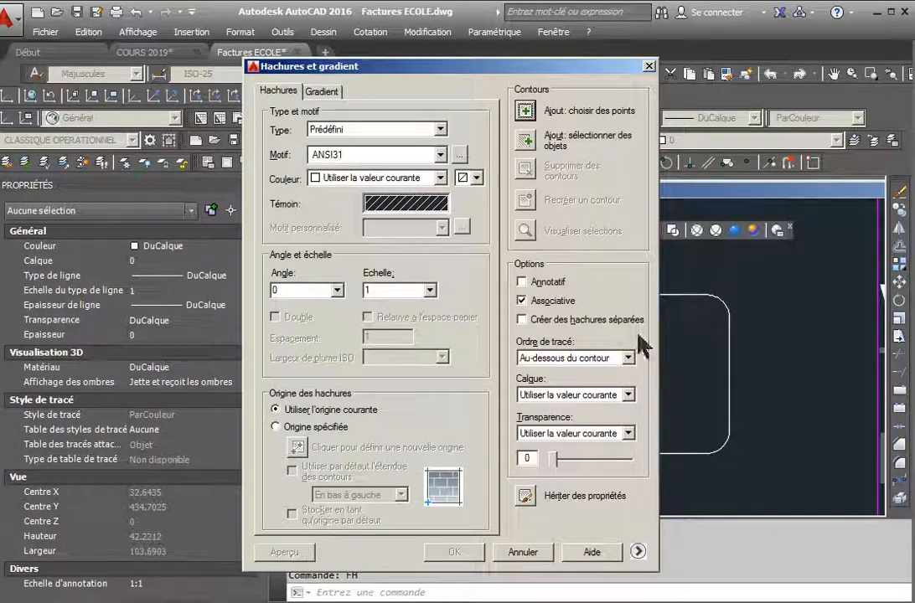
pyautogui.click(526, 498)
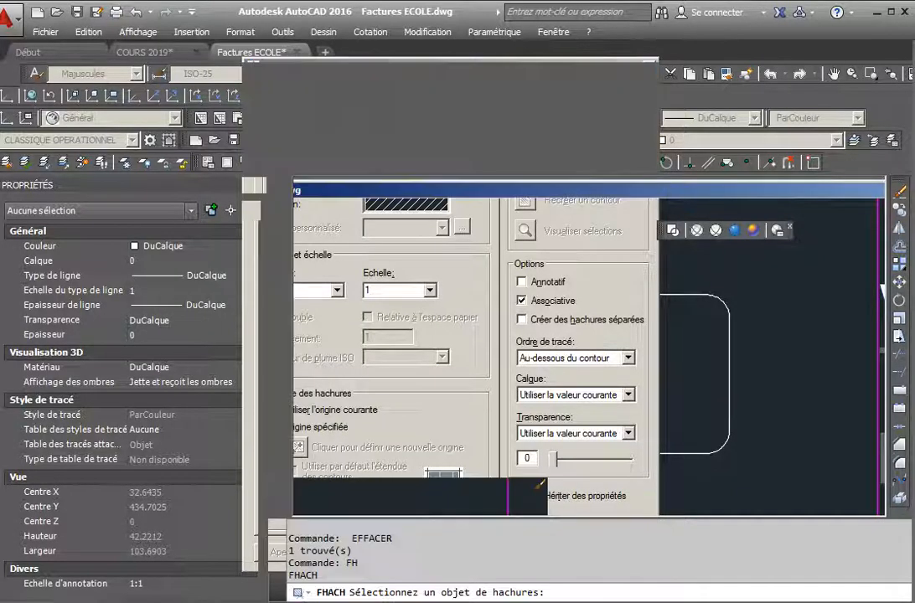
pyautogui.scroll(5, 372, 369)
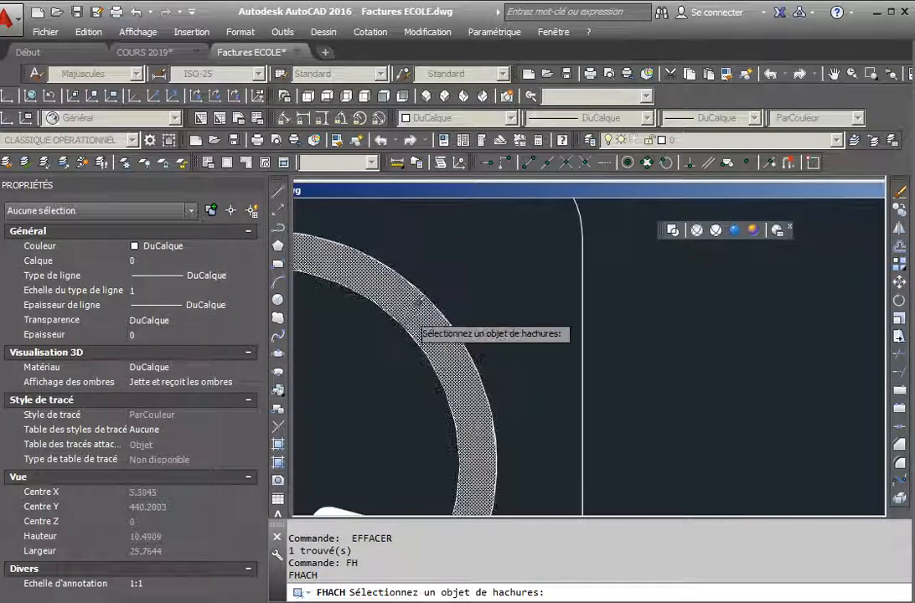
pyautogui.click(419, 299)
pyautogui.scroll(-2, 377, 357)
pyautogui.scroll(-4, 558, 404)
pyautogui.scroll(2, 562, 366)
pyautogui.click(562, 369)
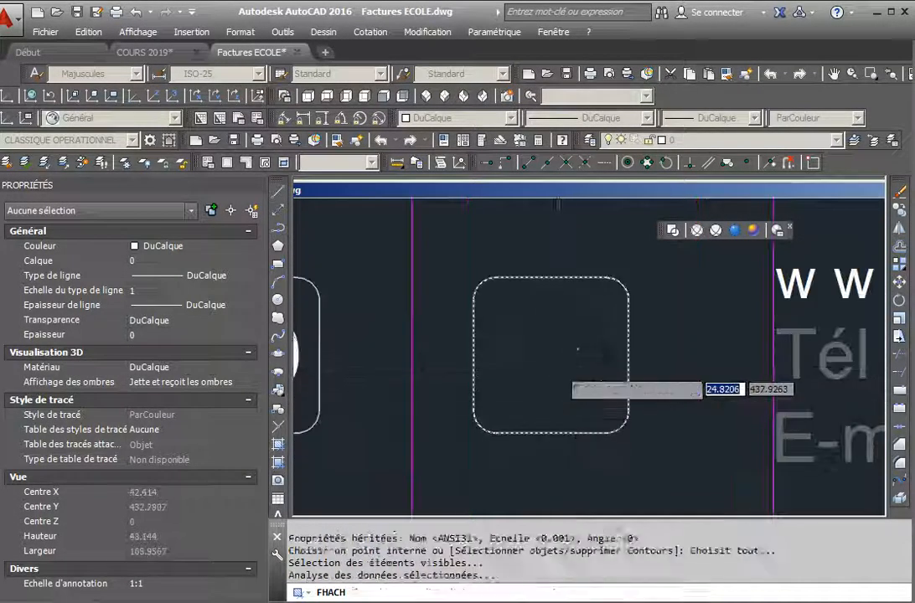
pyautogui.press('Escape')
# - Set the rounded square's hatch to the green true colour 7,197,17
pyautogui.moveTo(519, 448); pyautogui.dragTo(608, 447, button='middle')
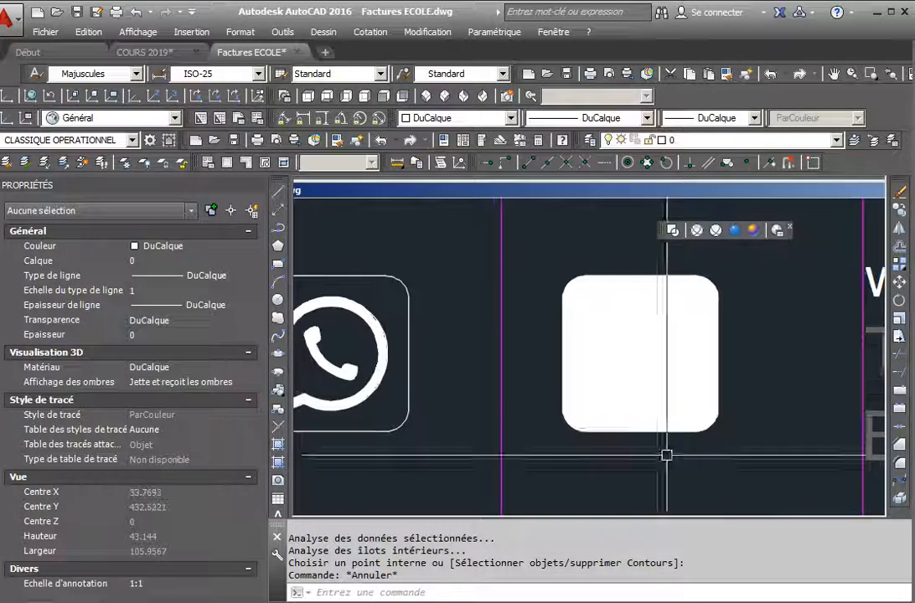
pyautogui.click(602, 336)
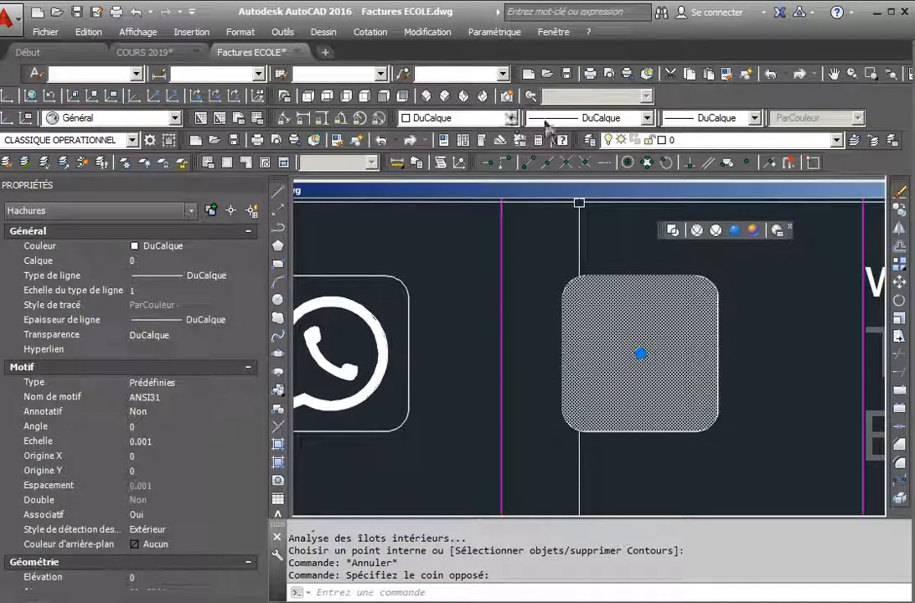
pyautogui.click(510, 118)
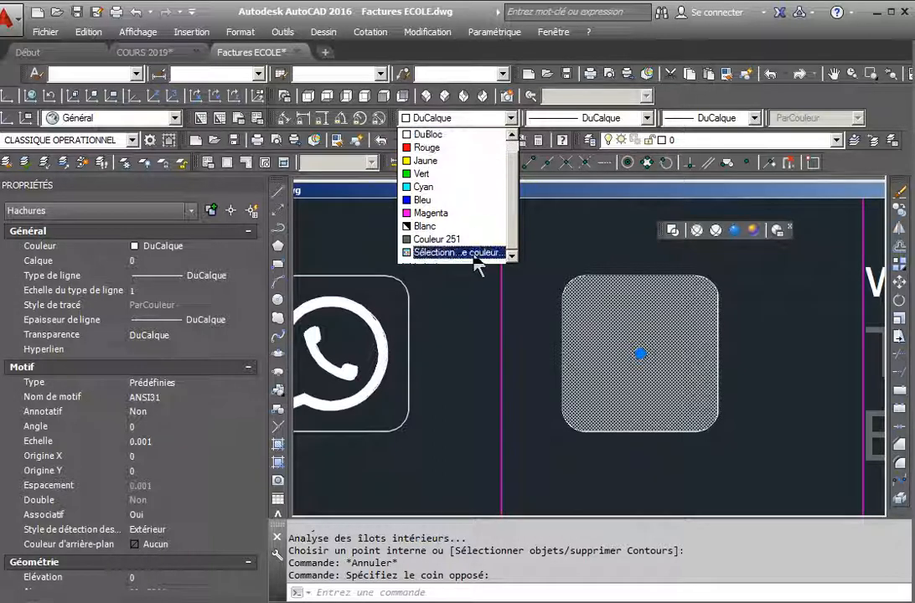
pyautogui.click(482, 254)
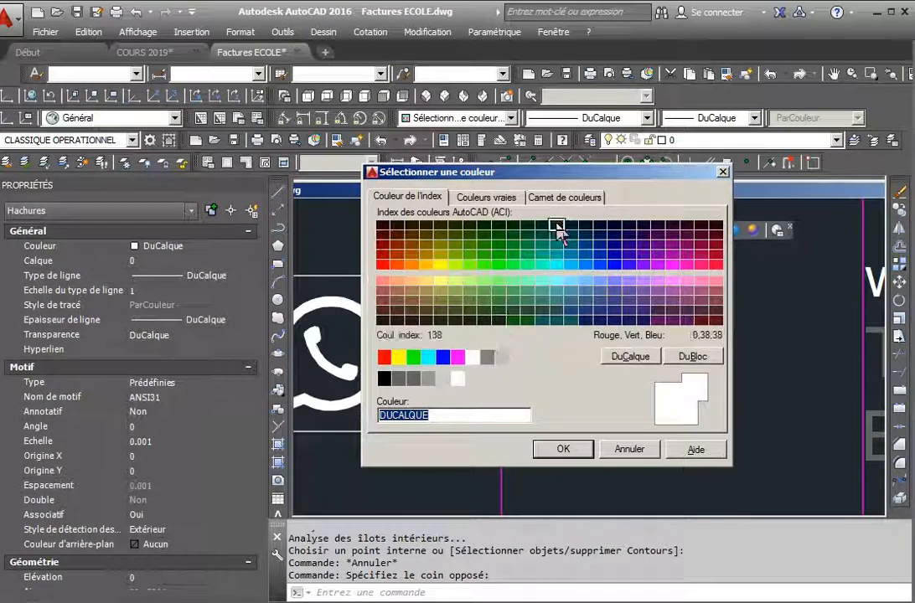
pyautogui.click(489, 197)
pyautogui.click(435, 283)
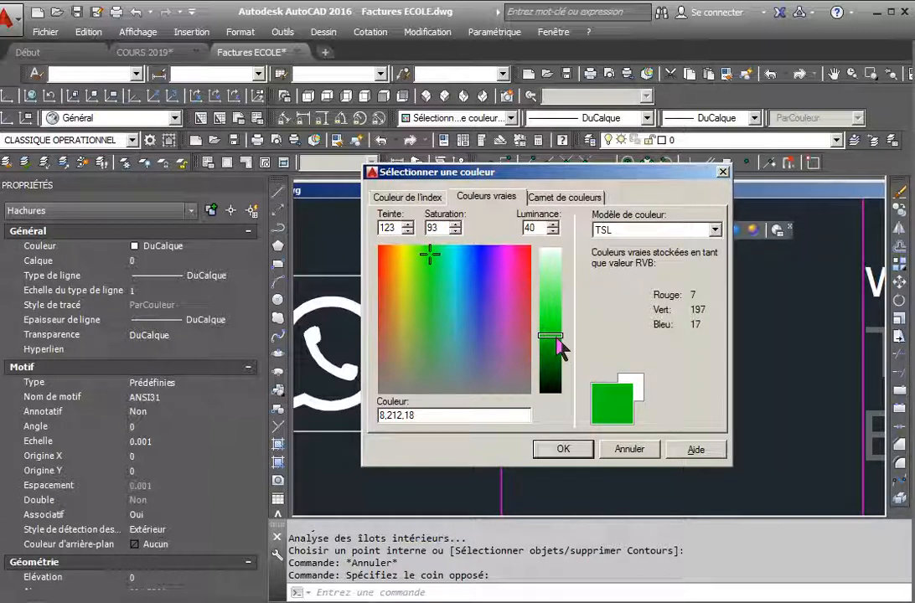
pyautogui.click(563, 449)
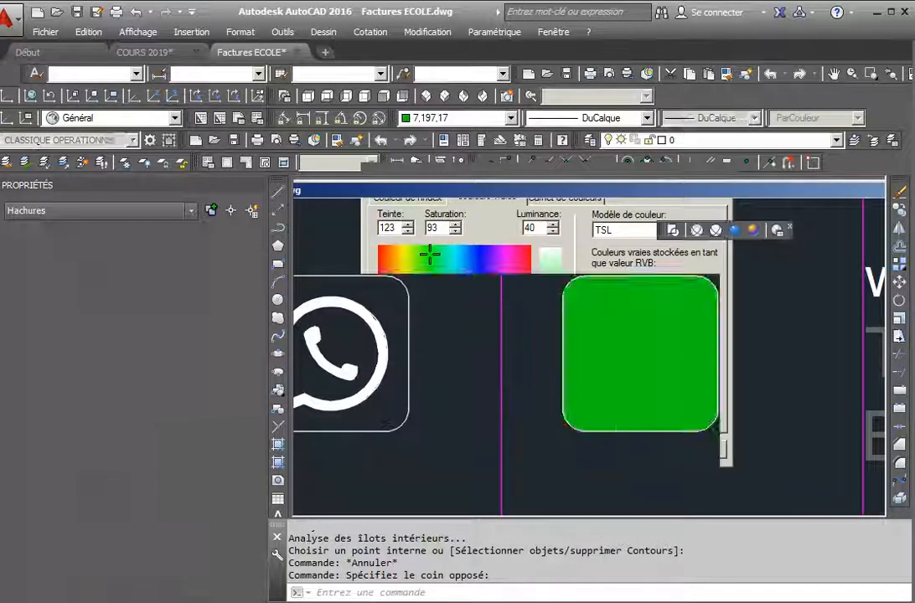
pyautogui.press('Escape')
pyautogui.scroll(2, 702, 457)
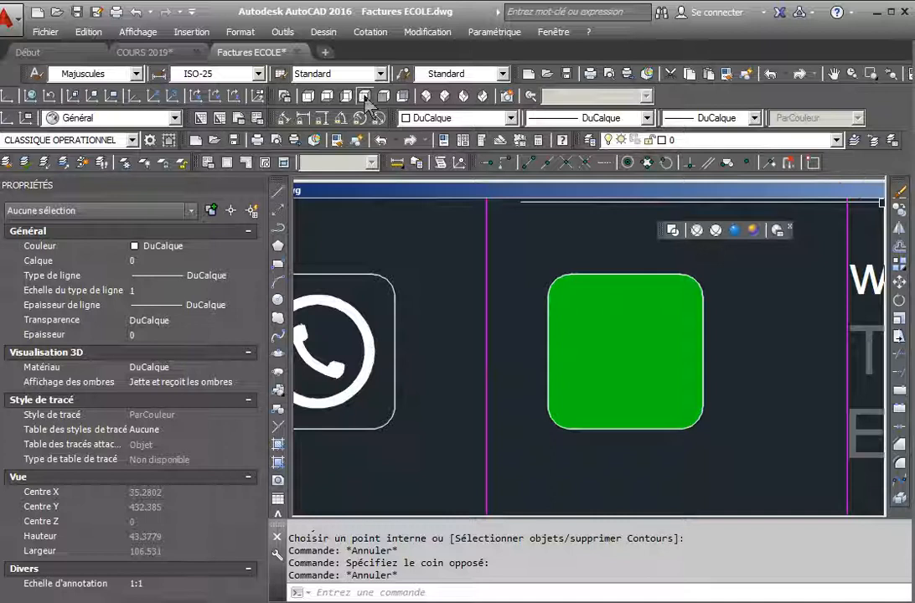
# - Match the properties of the green hatch onto the outline of the rounded square around it
pyautogui.click(335, 140)
pyautogui.click(618, 306)
pyautogui.scroll(8, 698, 281)
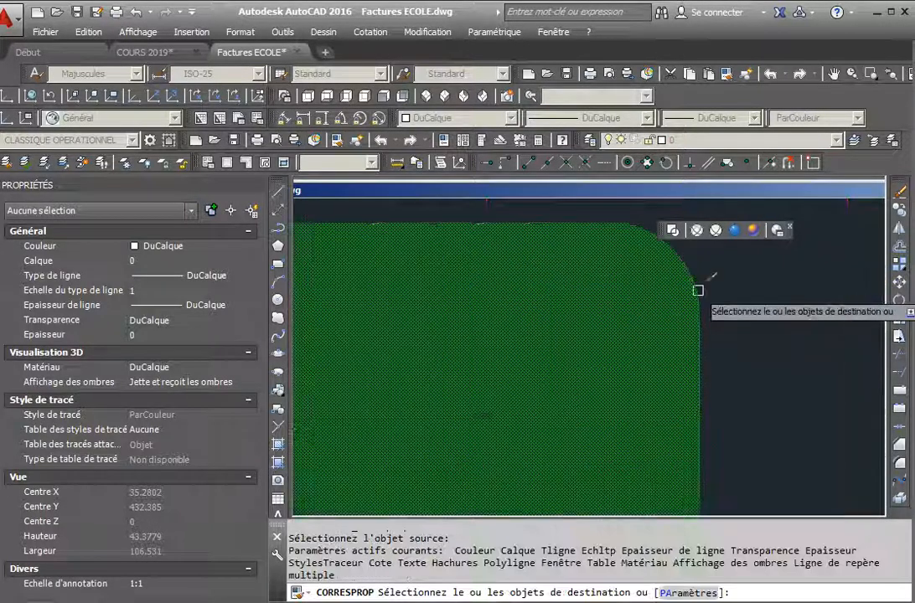
pyautogui.scroll(-8, 698, 281)
pyautogui.press('Escape')
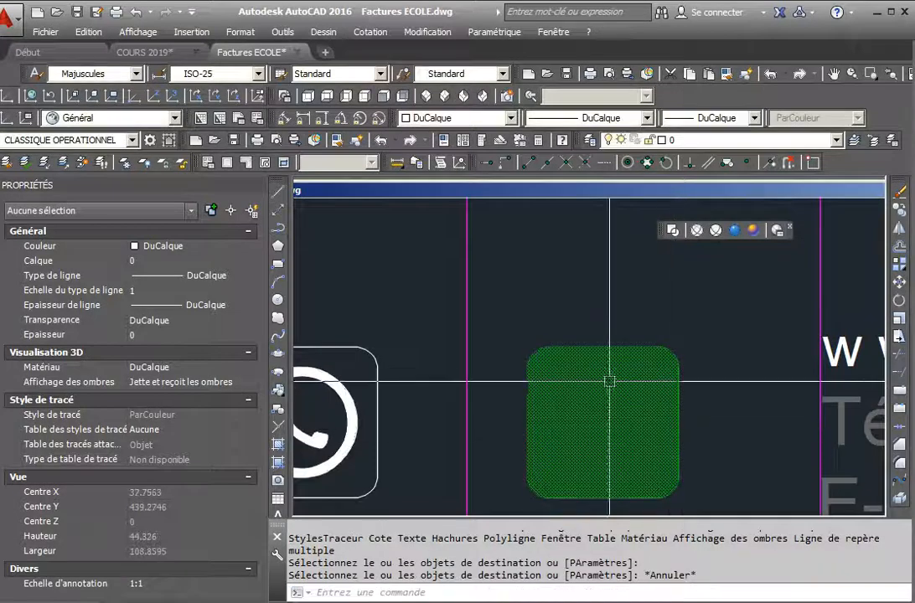
pyautogui.scroll(2, 484, 352)
pyautogui.scroll(-3, 483, 353)
pyautogui.scroll(5, 653, 454)
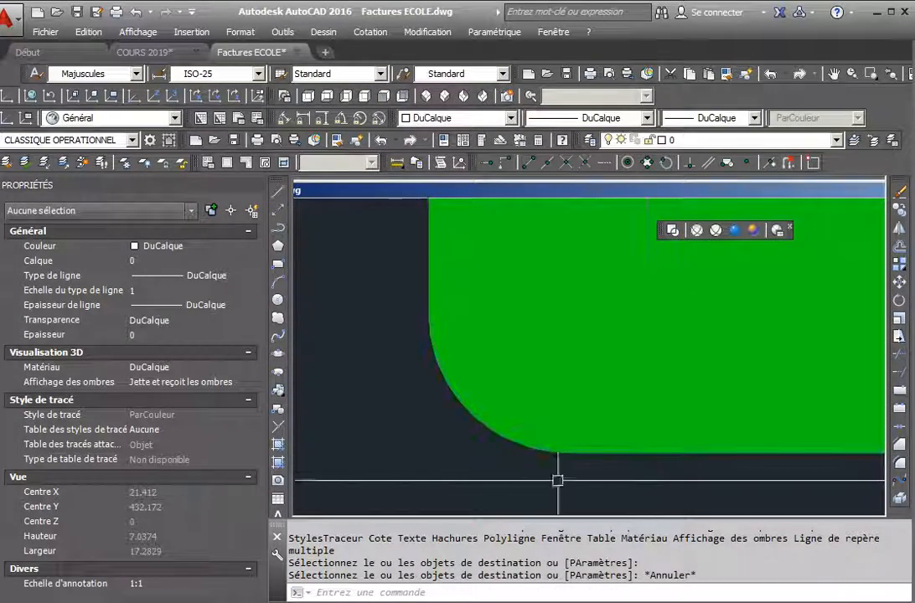
pyautogui.scroll(-7, 525, 486)
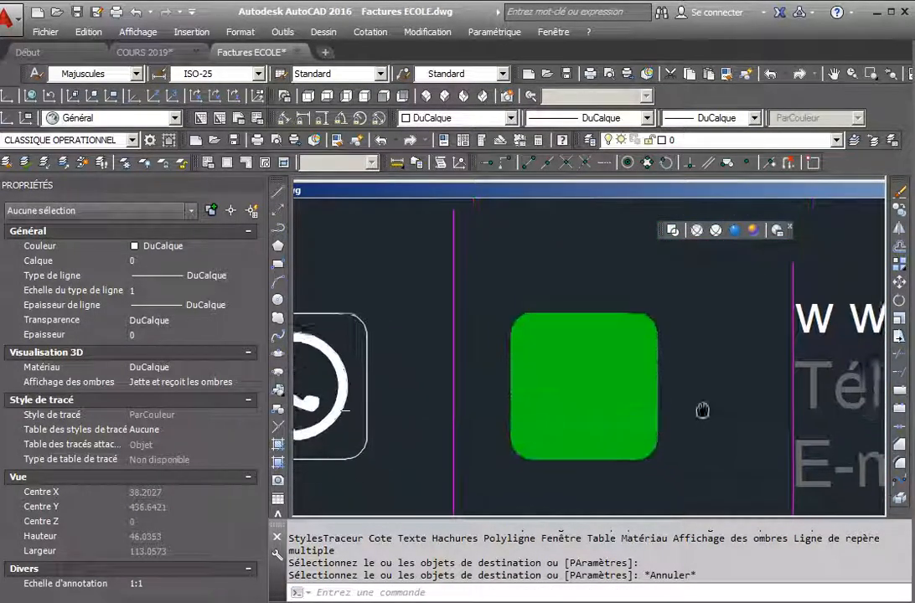
# - Move the solid green hatch out of its rounded square to the far side of the white copied symbol
pyautogui.click(594, 364)
pyautogui.click(585, 359)
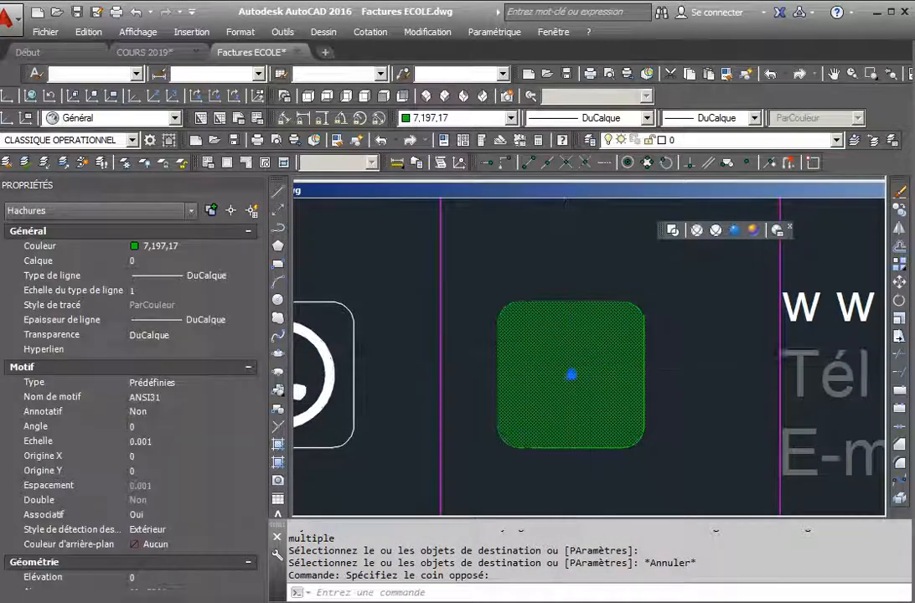
pyautogui.press('Escape')
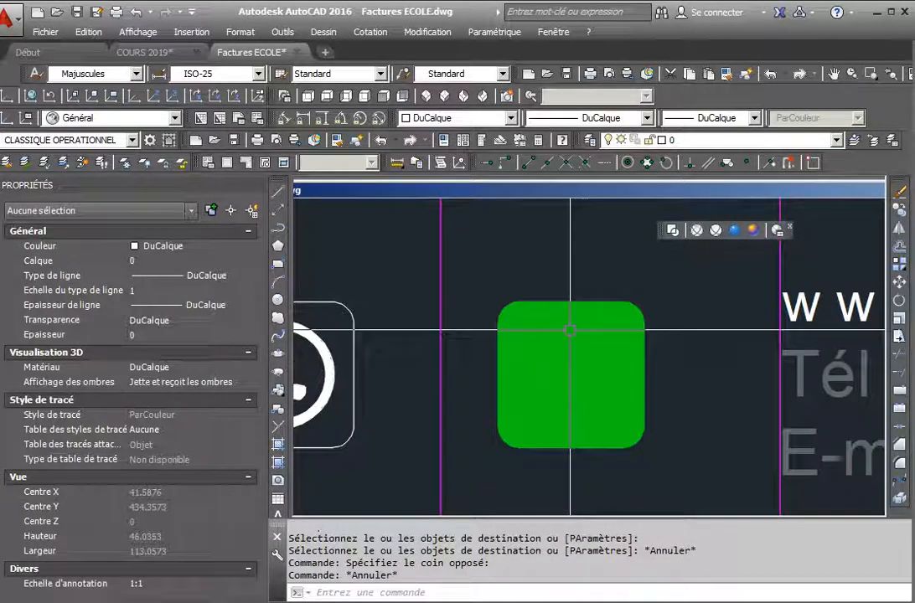
pyautogui.click(589, 379)
pyautogui.click(590, 378)
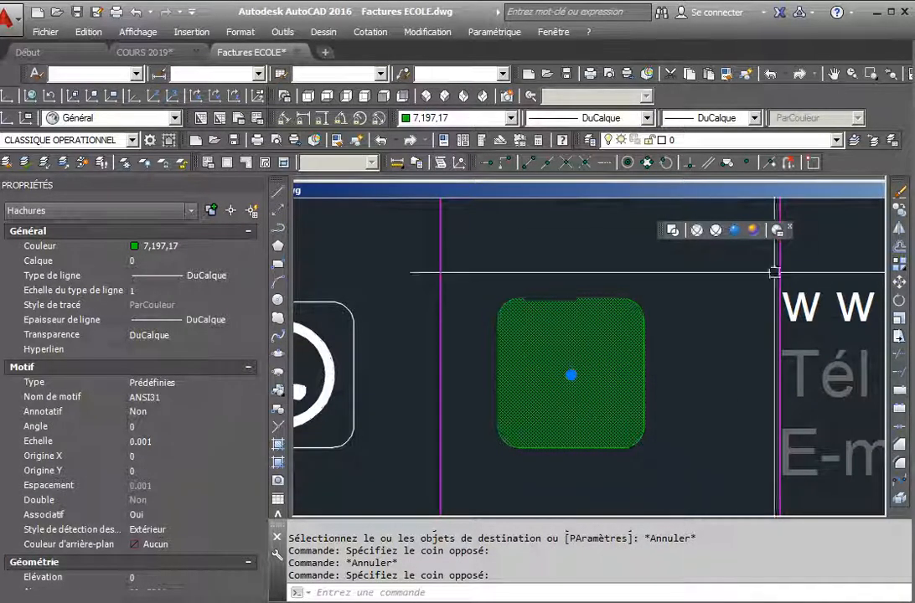
pyautogui.click(899, 283)
pyautogui.scroll(-4, 670, 410)
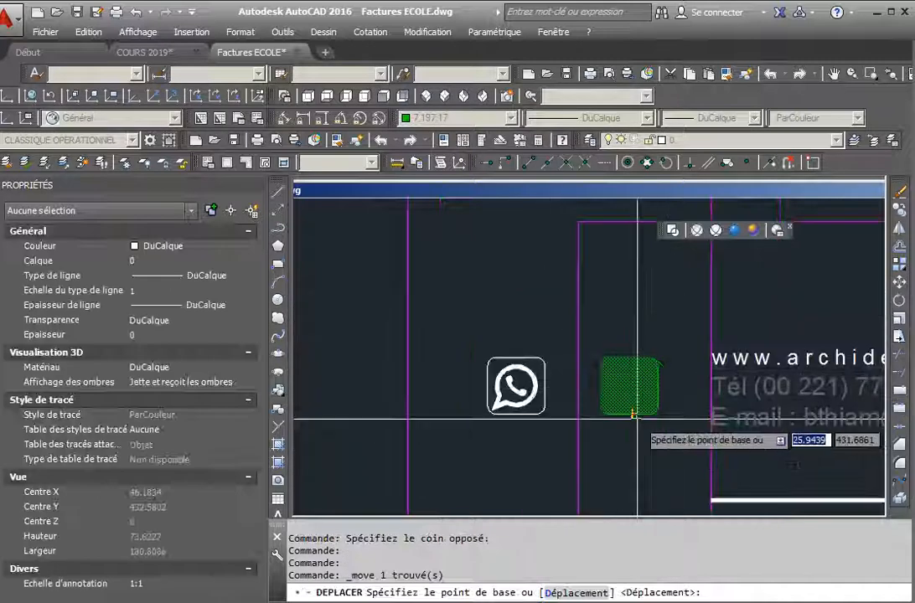
pyautogui.click(649, 434)
pyautogui.scroll(2, 440, 433)
pyautogui.click(432, 450)
pyautogui.scroll(2, 837, 285)
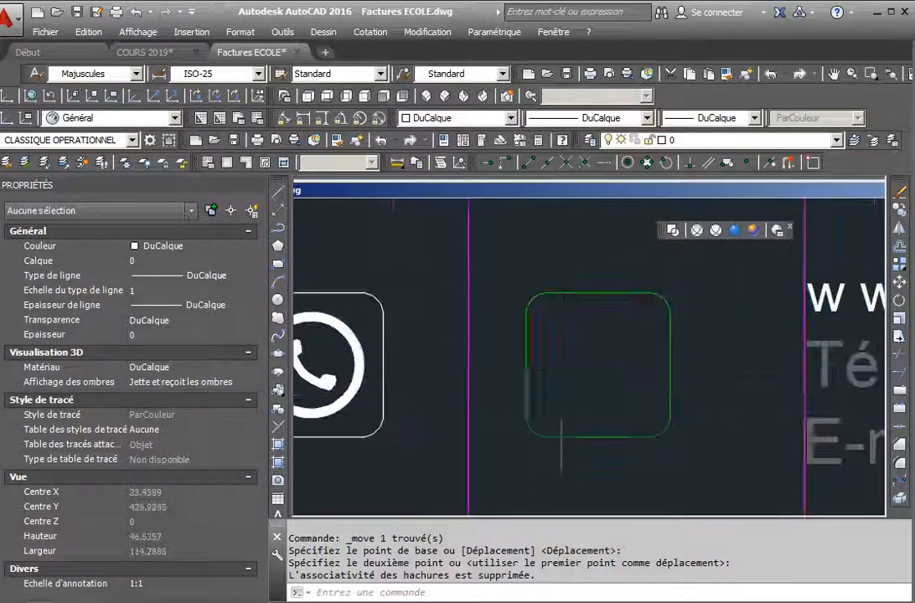
# - Start a two-colour gradient fill and set its first colour to a medium green true colour
pyautogui.write('FH')
pyautogui.press('Return')
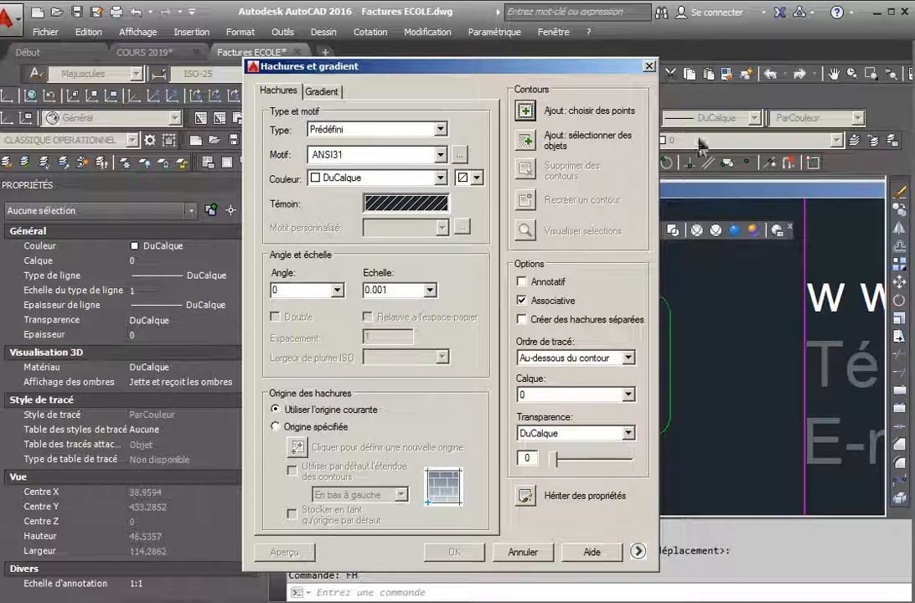
pyautogui.click(325, 92)
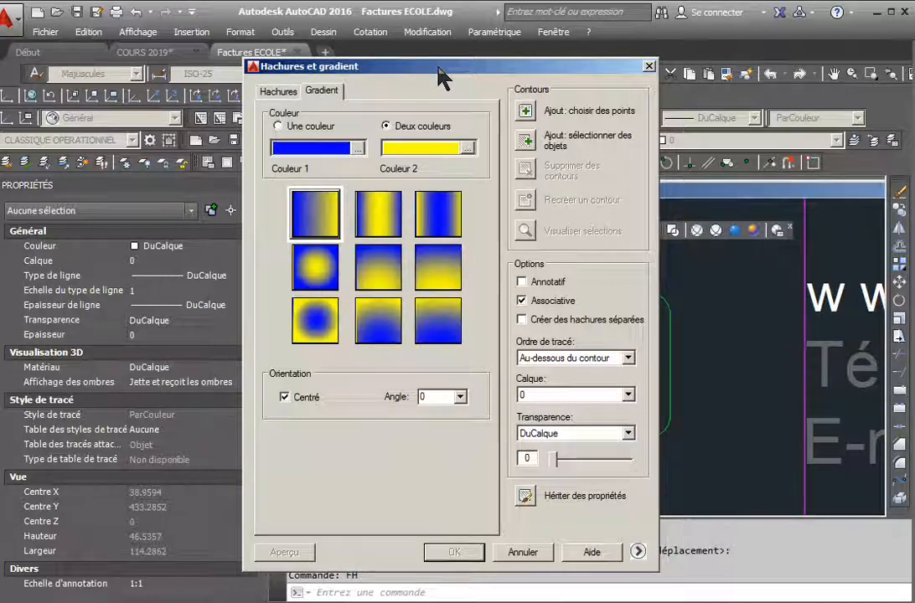
pyautogui.moveTo(396, 67); pyautogui.dragTo(491, 86)
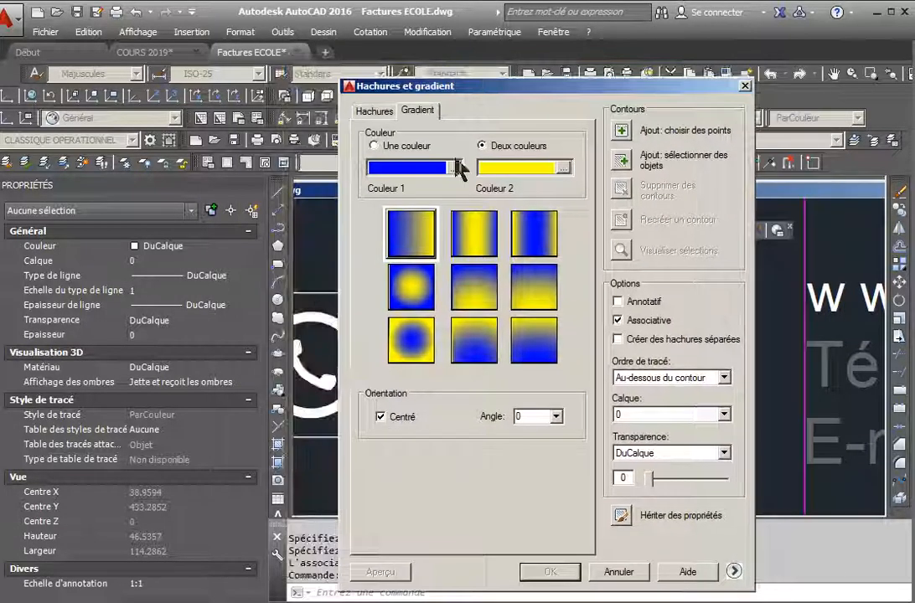
pyautogui.click(453, 168)
pyautogui.click(485, 198)
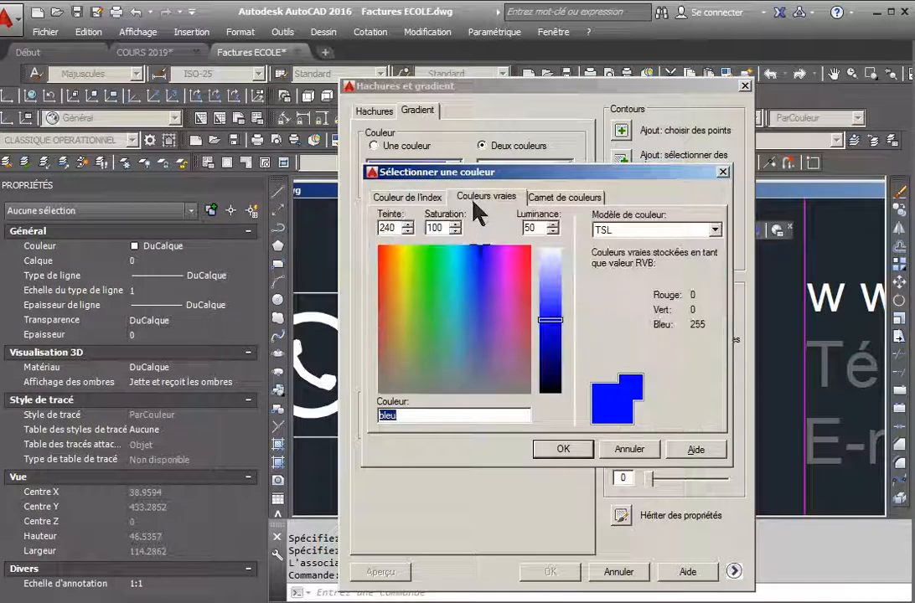
pyautogui.click(425, 262)
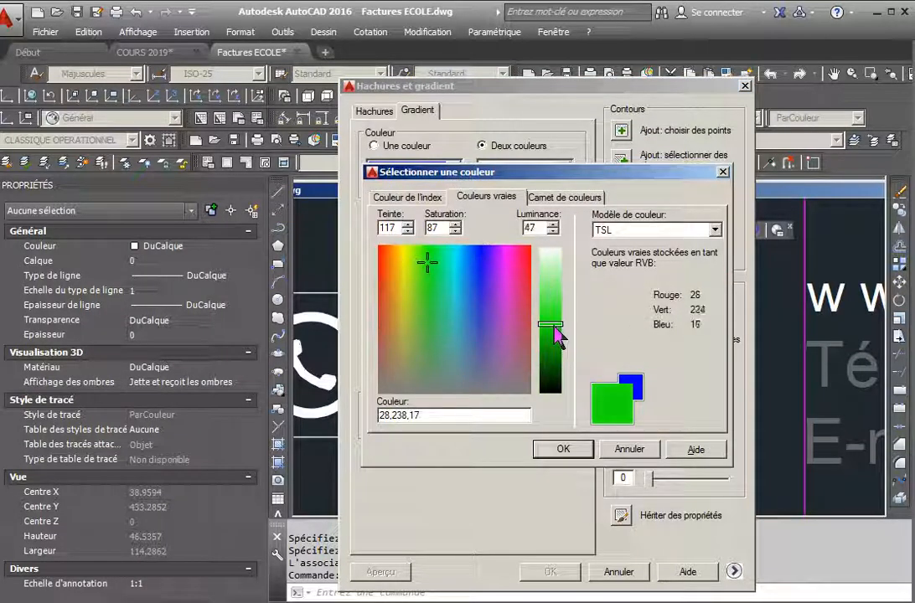
pyautogui.click(563, 449)
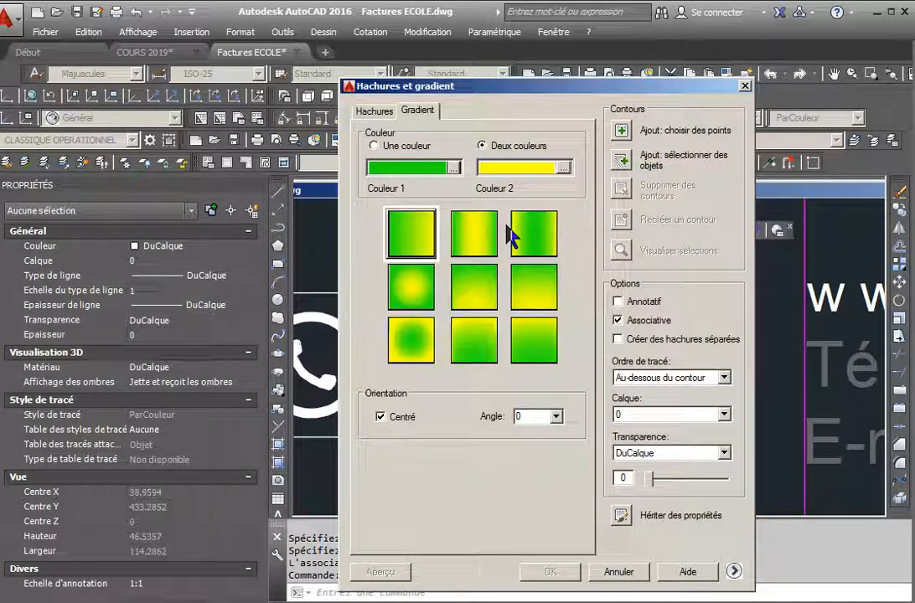
# - Set the gradient's second colour to the light green true colour 144,250,142
pyautogui.click(539, 170)
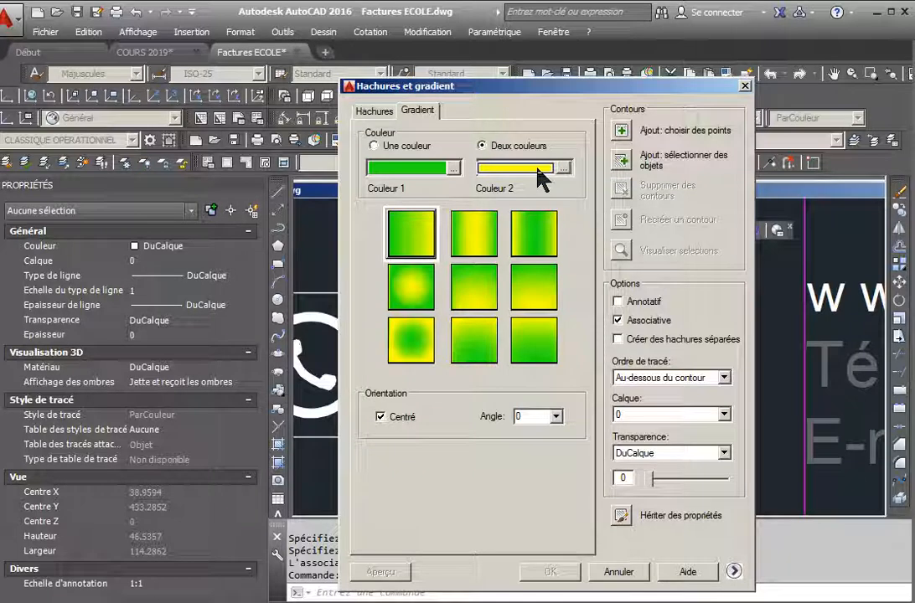
pyautogui.click(564, 170)
pyautogui.click(486, 198)
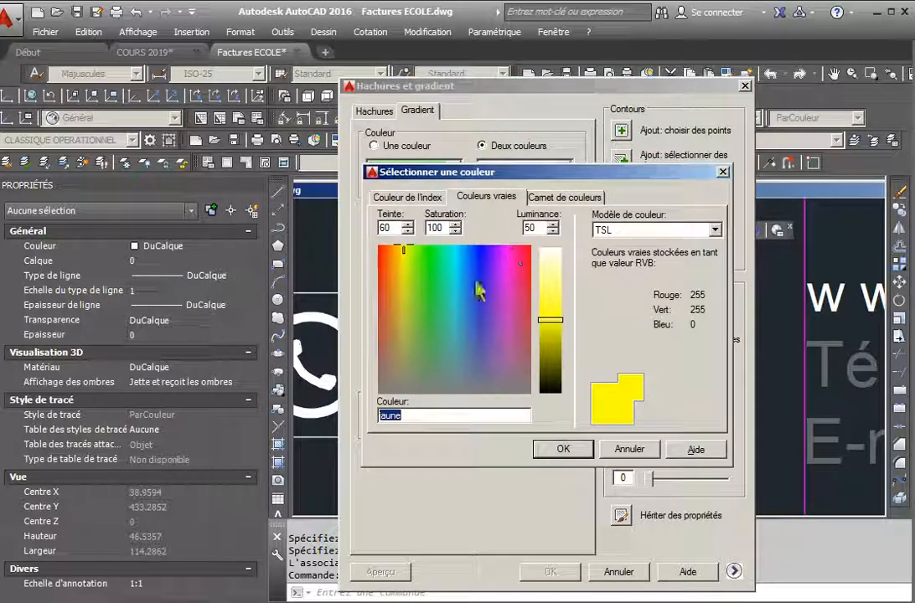
pyautogui.click(428, 256)
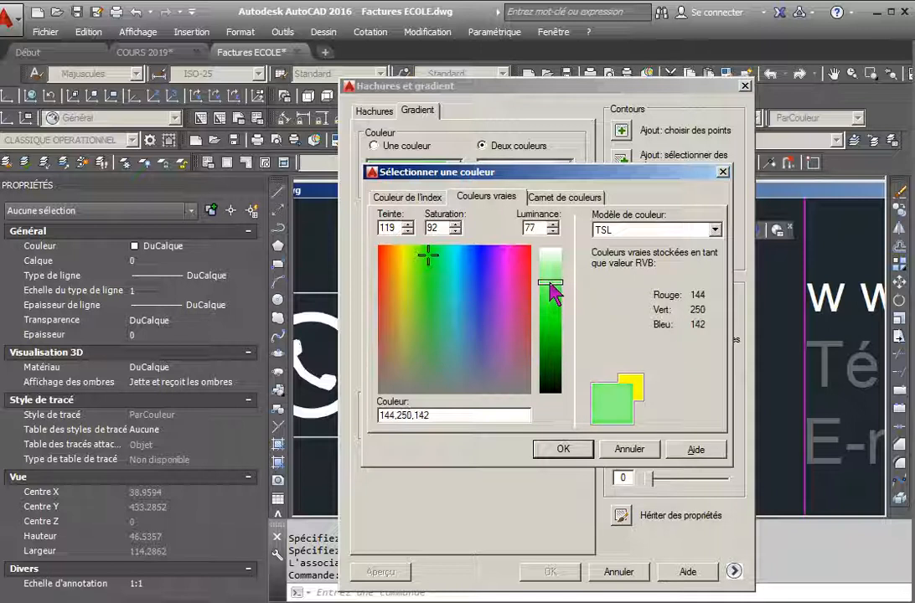
pyautogui.click(563, 449)
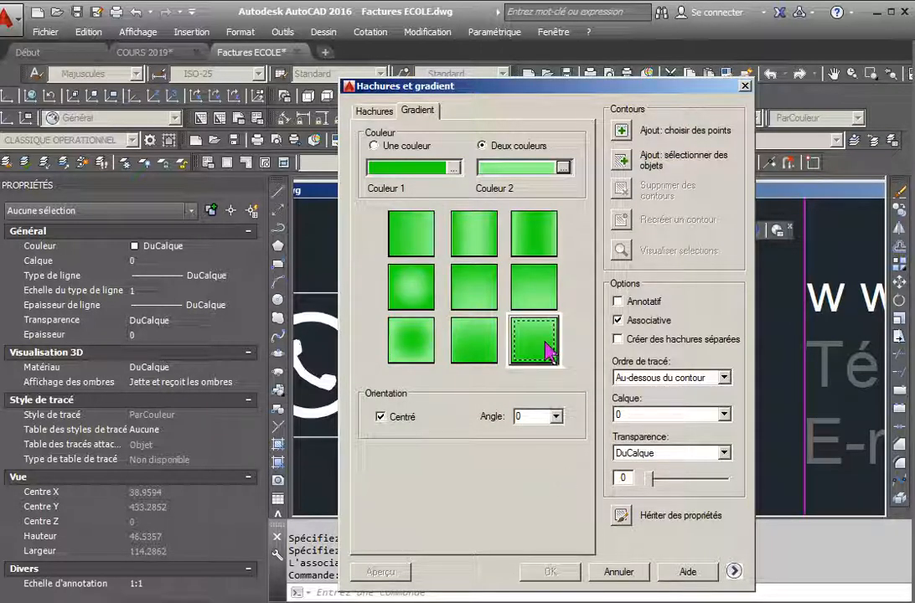
# - Fill the empty rounded square with the inverted curved gradient, light green at its upper edge, by picking an internal point
pyautogui.click(621, 131)
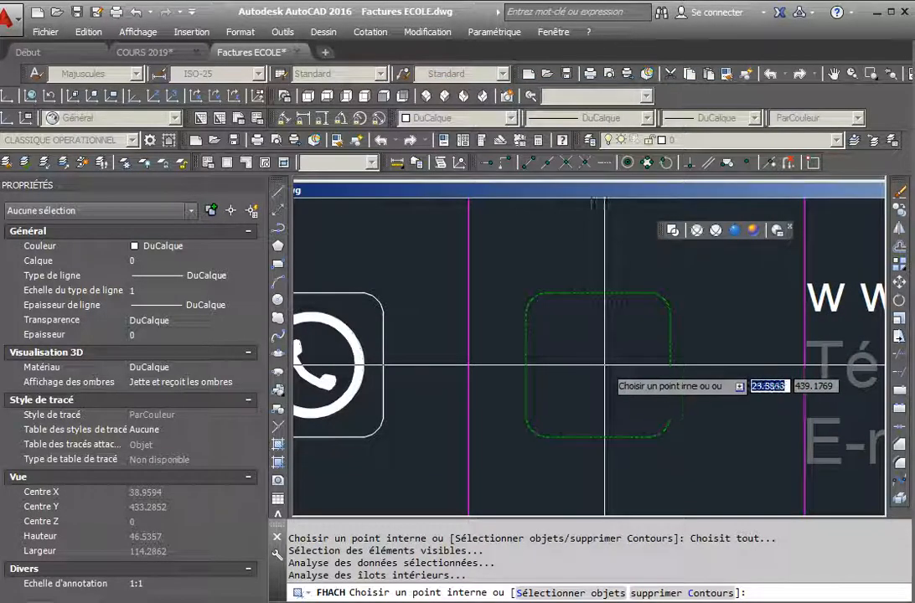
pyautogui.press('Return')
pyautogui.press('Return')
pyautogui.press('Escape')
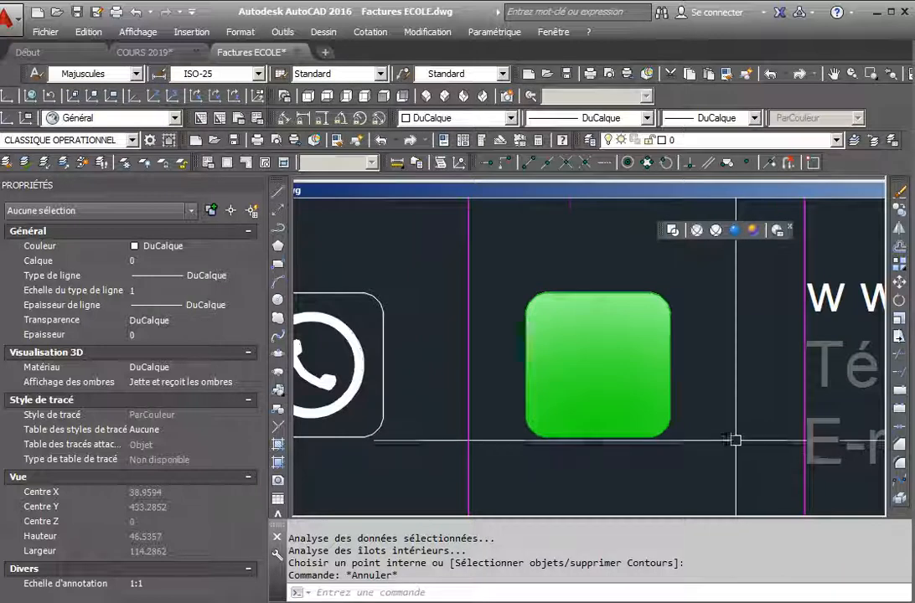
# - Move the white speech-bubble ring and handset with their hatches from the copied symbol onto the gradient-filled square
pyautogui.scroll(-1, 741, 456)
pyautogui.scroll(1, 620, 469)
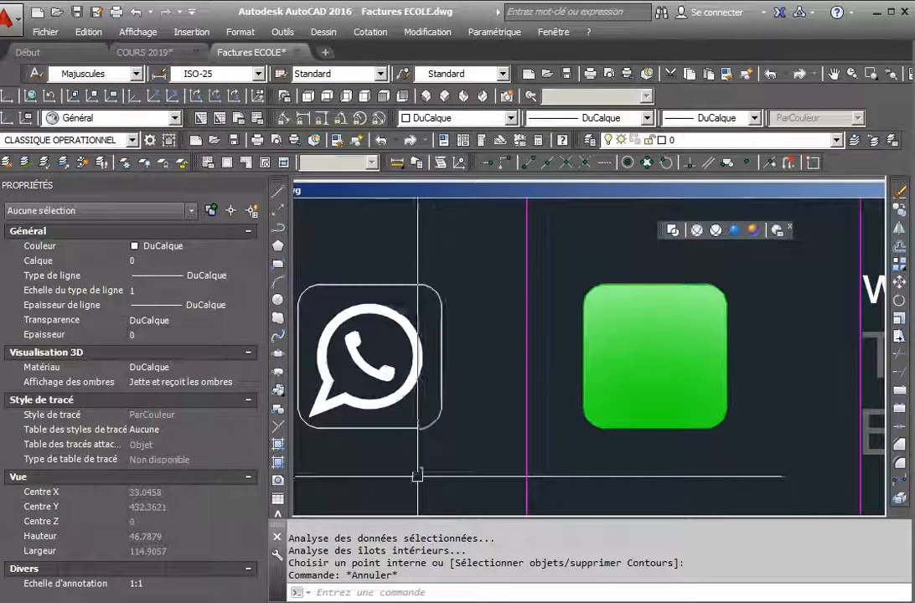
pyautogui.moveTo(421, 474); pyautogui.dragTo(488, 467, button='middle')
pyautogui.scroll(-3, 484, 411)
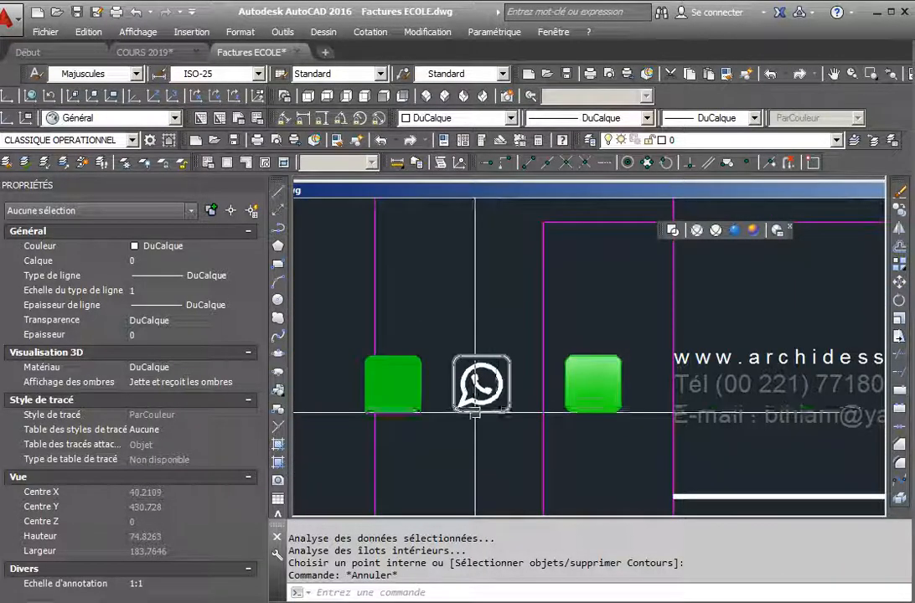
pyautogui.scroll(3, 510, 399)
pyautogui.click(512, 398)
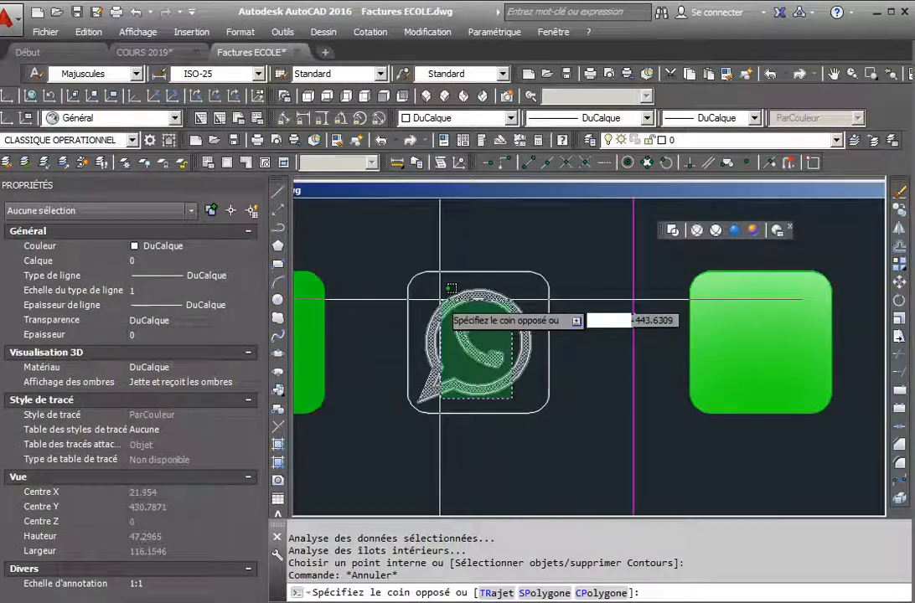
pyautogui.click(423, 356)
pyautogui.click(899, 281)
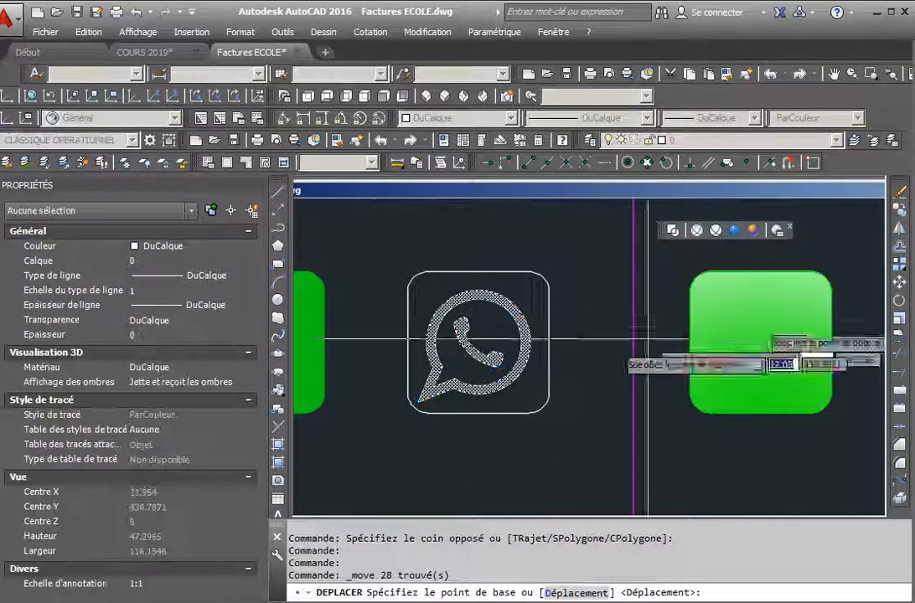
pyautogui.click(528, 292)
pyautogui.scroll(-4, 639, 292)
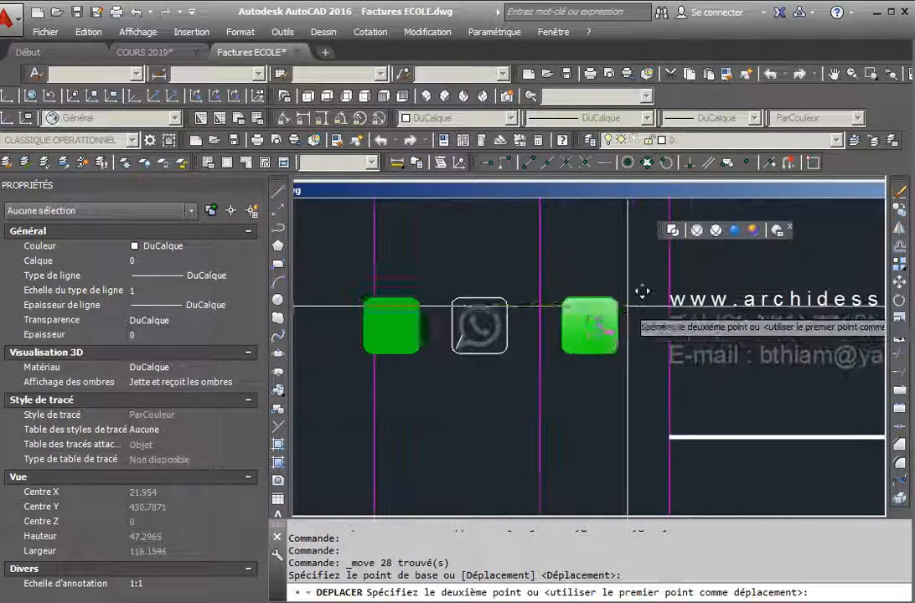
pyautogui.scroll(2, 622, 274)
pyautogui.click(597, 306)
pyautogui.press('Escape')
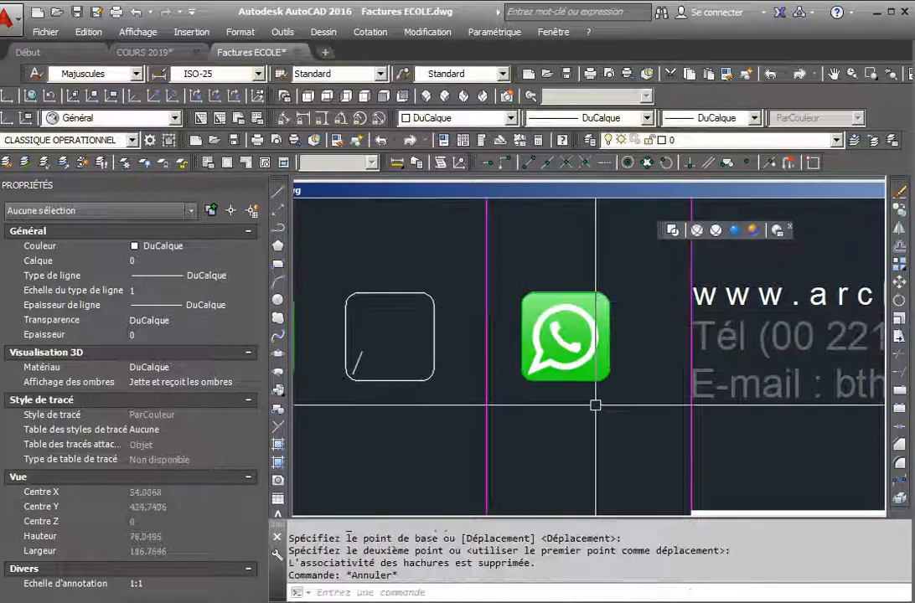
# - Draw a trial circle between the finished symbol and the contact text, and erase it
pyautogui.scroll(2, 593, 393)
pyautogui.scroll(3, 732, 398)
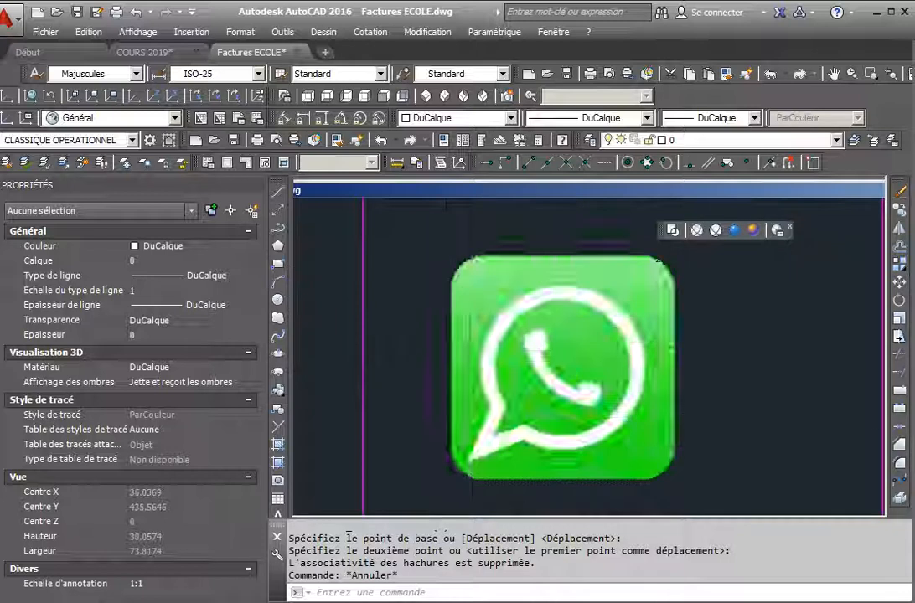
pyautogui.moveTo(808, 390); pyautogui.dragTo(742, 394, button='middle')
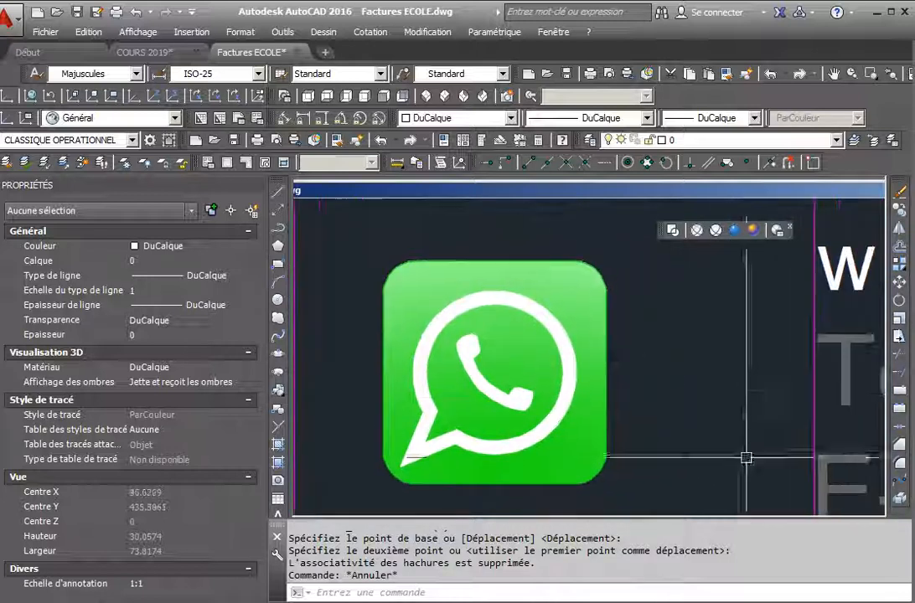
pyautogui.write('c')
pyautogui.press('Return')
pyautogui.click(701, 395)
pyautogui.press('Escape')
pyautogui.scroll(6, 695, 388)
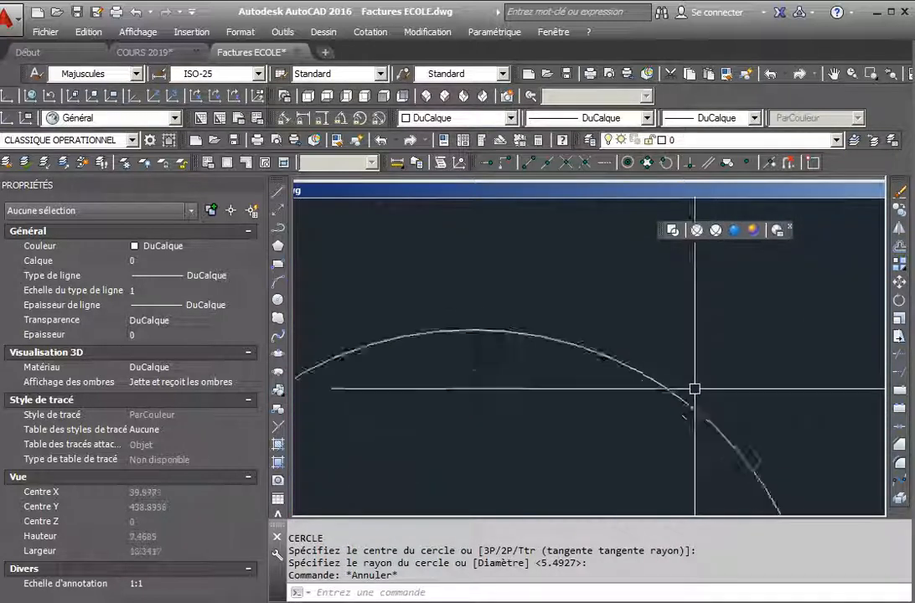
pyautogui.scroll(-6, 671, 393)
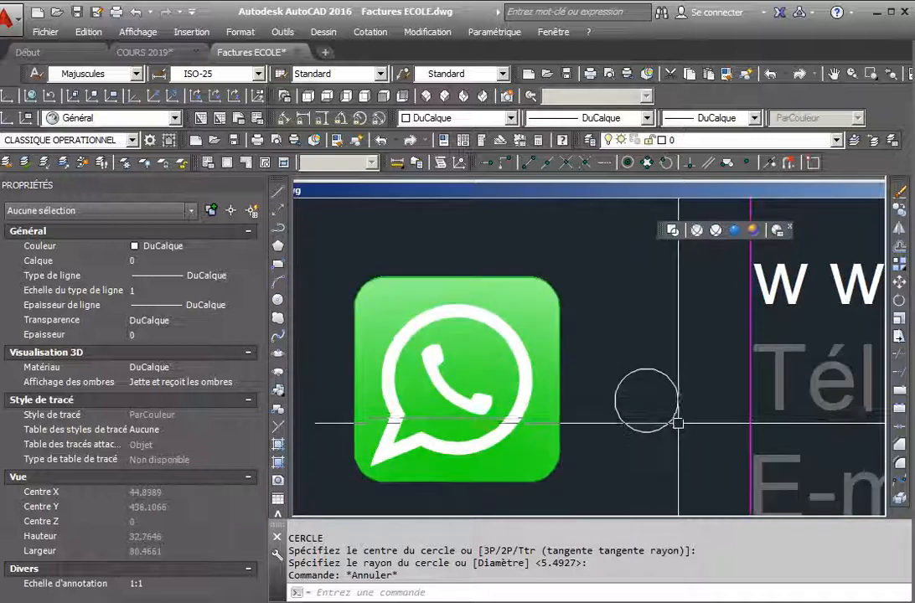
pyautogui.click(670, 407)
pyautogui.press('Delete')
pyautogui.moveTo(609, 407); pyautogui.dragTo(682, 423, button='middle')
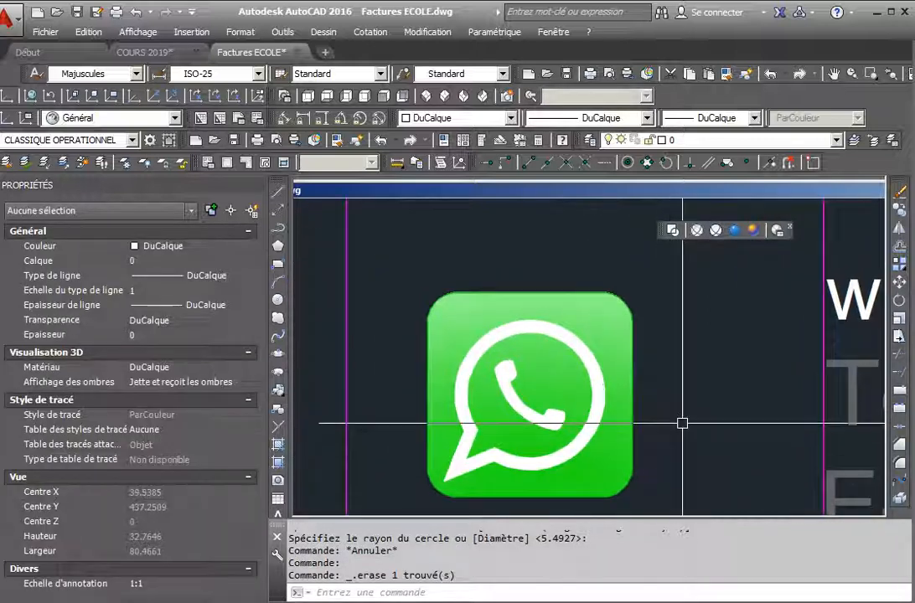
pyautogui.moveTo(686, 312); pyautogui.dragTo(760, 262, button='middle')
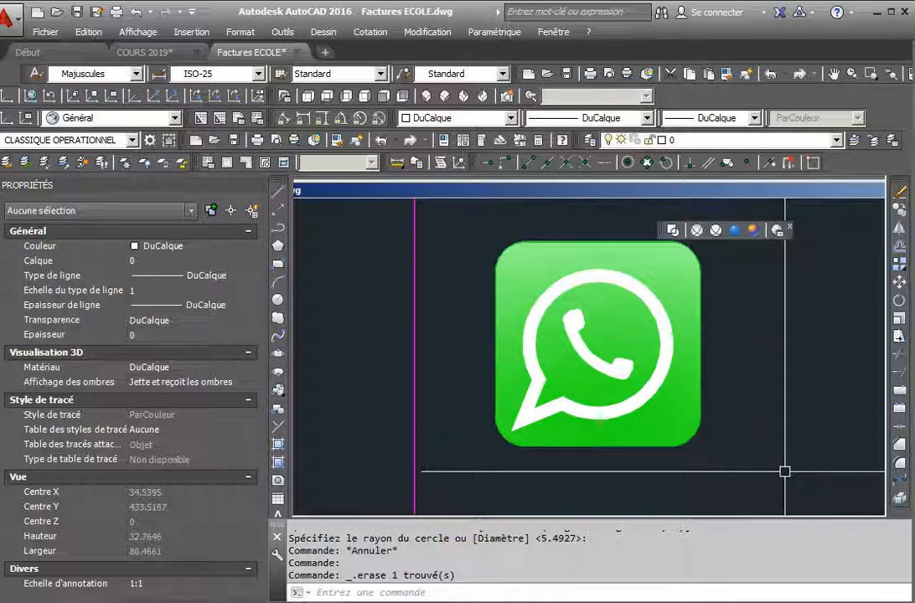
pyautogui.moveTo(747, 429); pyautogui.dragTo(687, 453, button='middle')
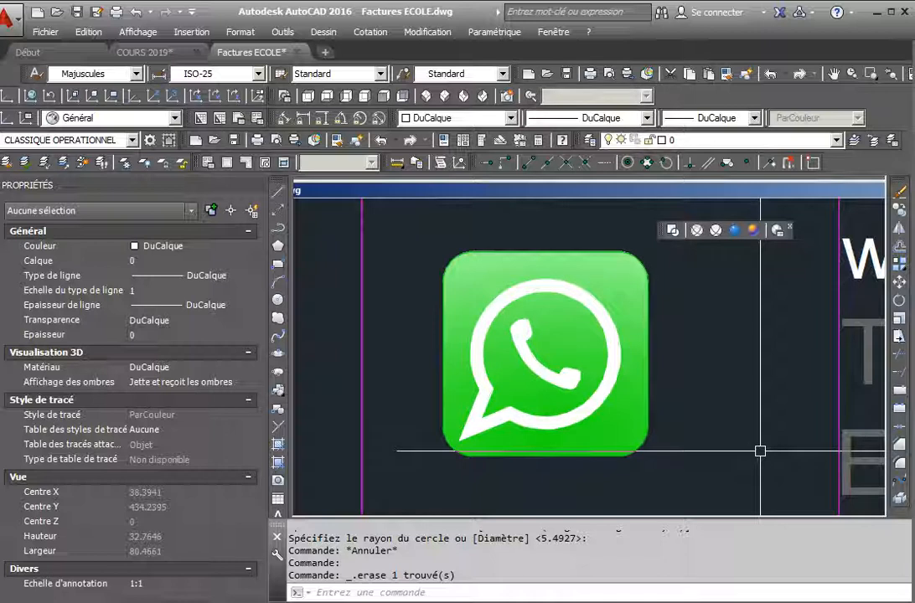
pyautogui.scroll(-3, 637, 444)
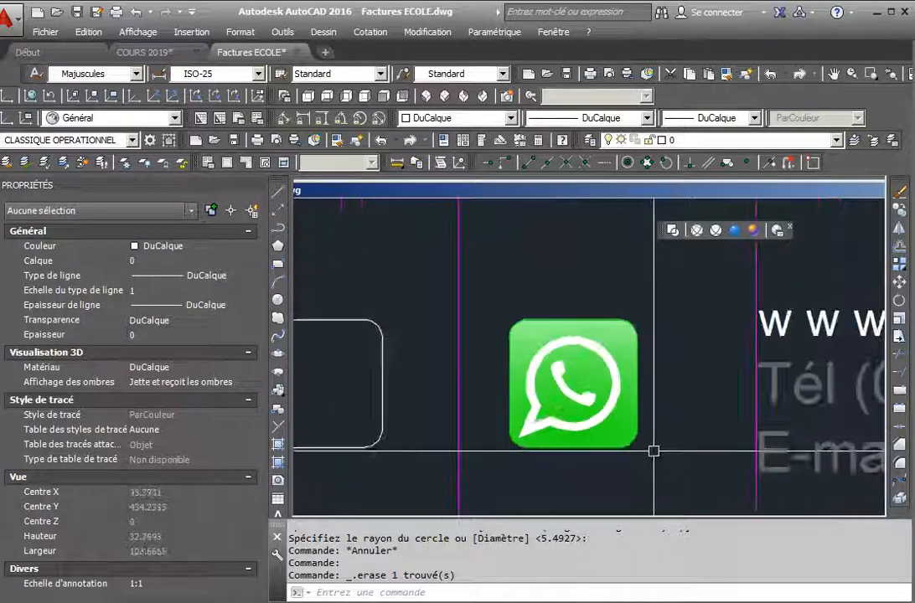
# - Inspect the finished green speech-bubble symbol up close, its placement beside the contact text, and the leftover rounded-square outline next to it
pyautogui.scroll(2, 646, 453)
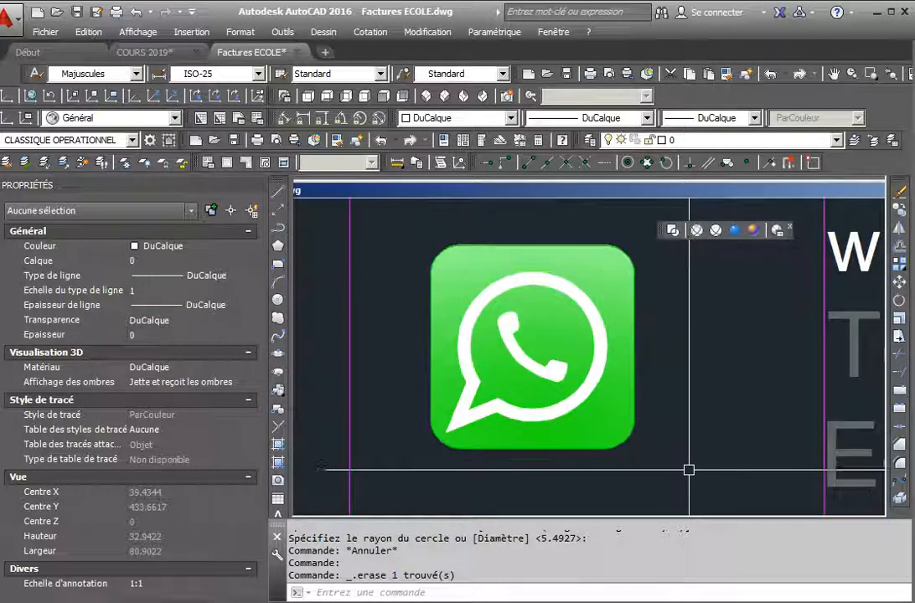
pyautogui.moveTo(652, 430); pyautogui.dragTo(632, 428, button='middle')
pyautogui.moveTo(690, 356); pyautogui.dragTo(665, 341, button='middle')
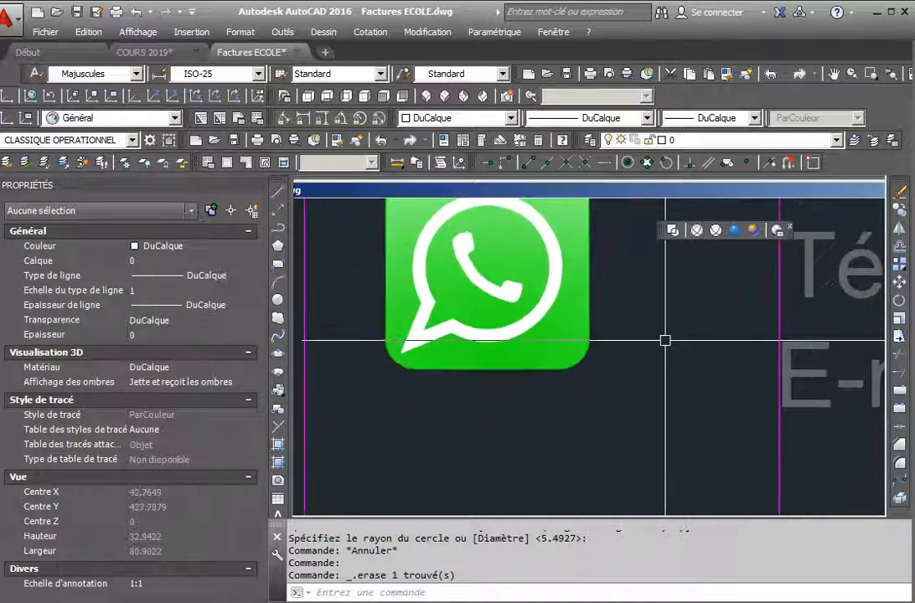
pyautogui.moveTo(550, 416); pyautogui.dragTo(558, 429, button='middle')
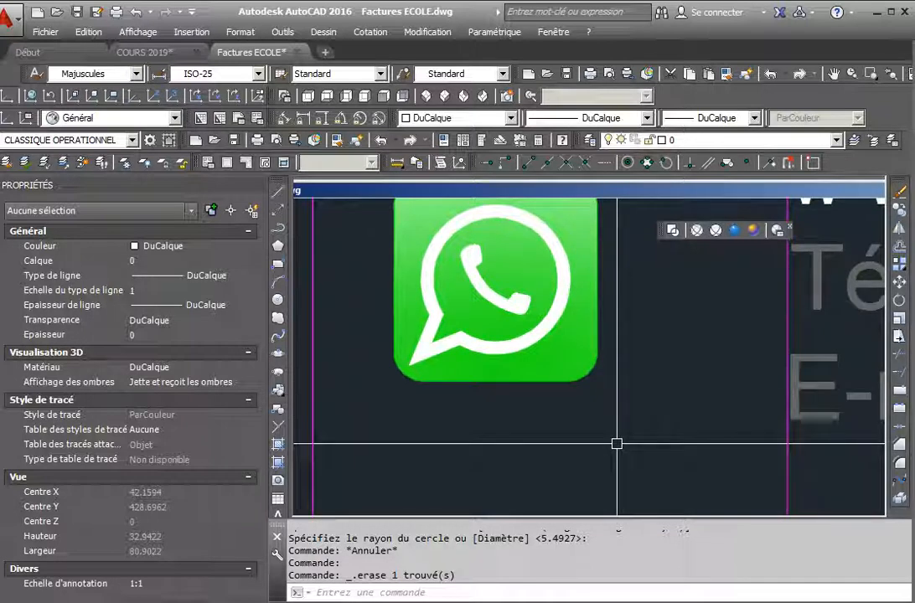
pyautogui.moveTo(608, 442)
pyautogui.mouseDown(button='middle')
pyautogui.moveTo(574, 339)
pyautogui.moveTo(644, 433)
pyautogui.moveTo(671, 441)
pyautogui.moveTo(413, 471)
pyautogui.mouseUp(button='middle')
pyautogui.scroll(-3, 671, 440)
pyautogui.scroll(1, 679, 444)
pyautogui.scroll(-2, 413, 471)
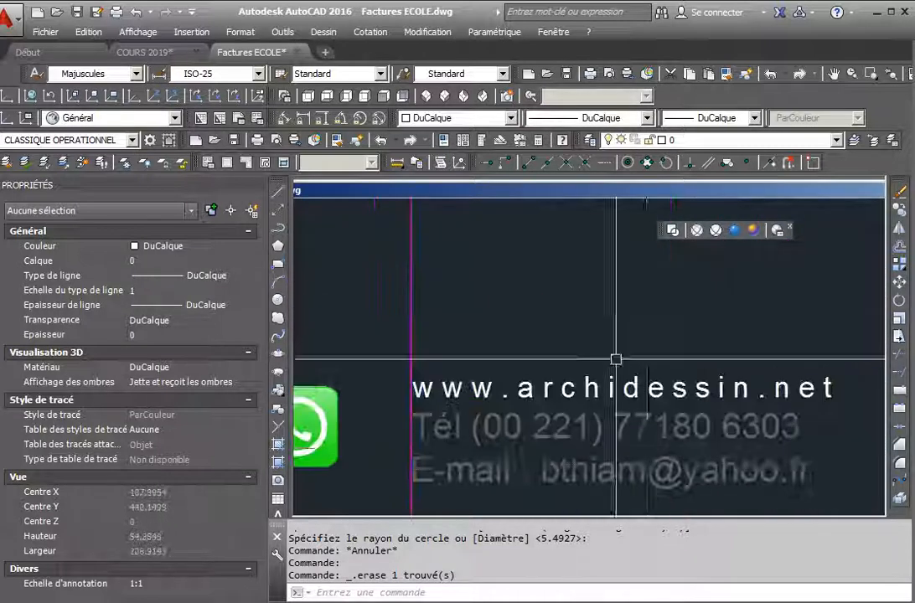
pyautogui.moveTo(327, 426); pyautogui.dragTo(615, 452, button='middle')
pyautogui.moveTo(696, 471)
pyautogui.mouseDown(button='middle')
pyautogui.moveTo(574, 427)
pyautogui.moveTo(707, 476)
pyautogui.moveTo(639, 445)
pyautogui.moveTo(690, 459)
pyautogui.mouseUp(button='middle')
pyautogui.scroll(2, 551, 423)
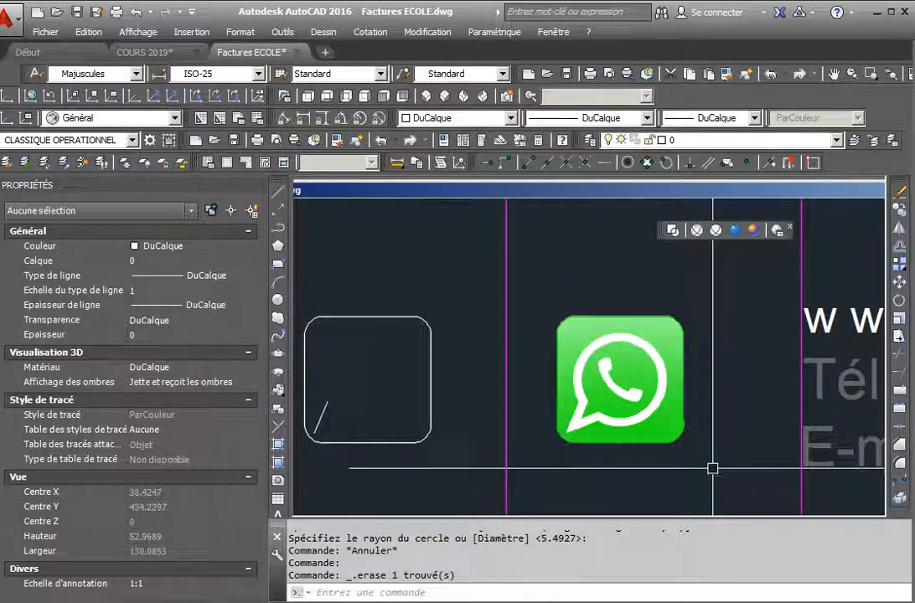
pyautogui.moveTo(714, 467); pyautogui.dragTo(742, 475, button='middle')
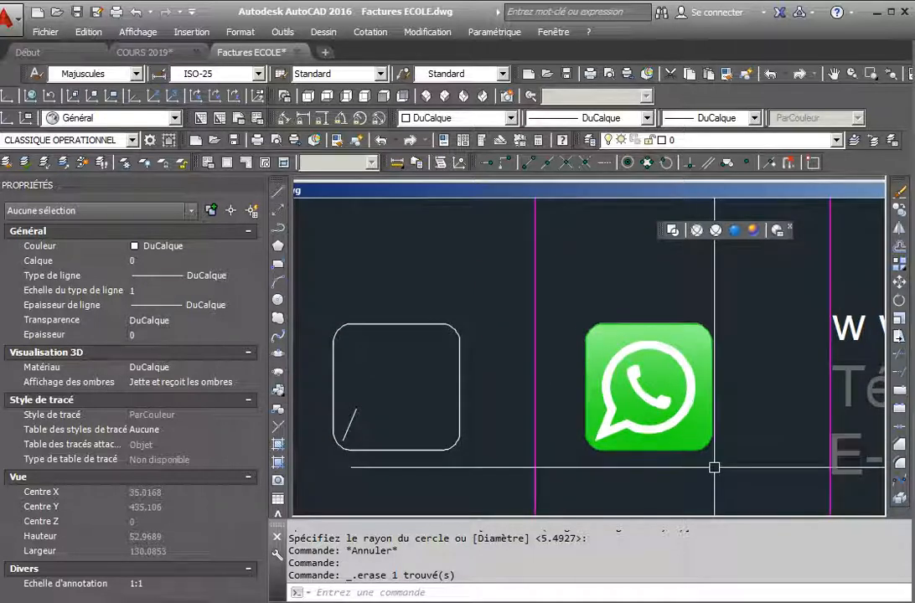
pyautogui.moveTo(748, 393); pyautogui.dragTo(762, 357, button='middle')
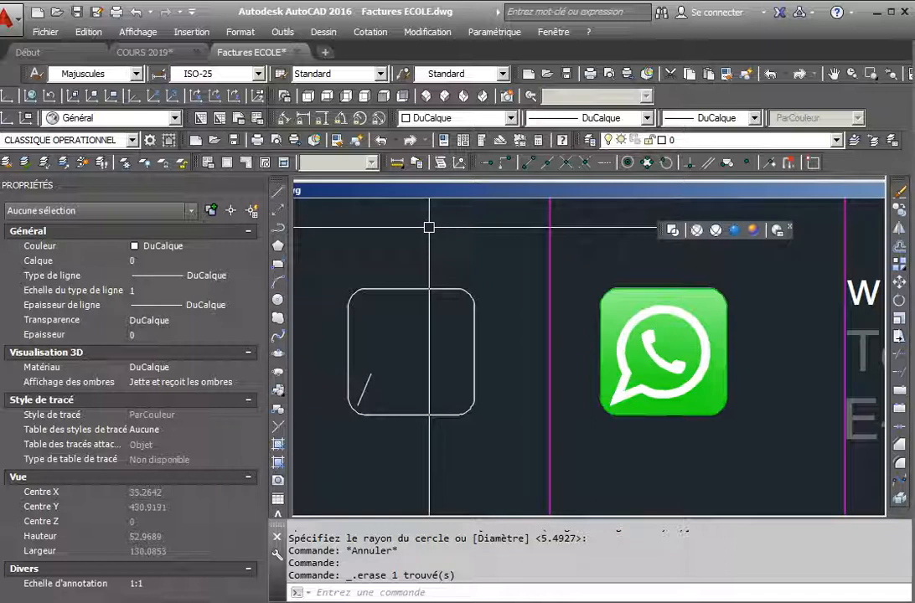